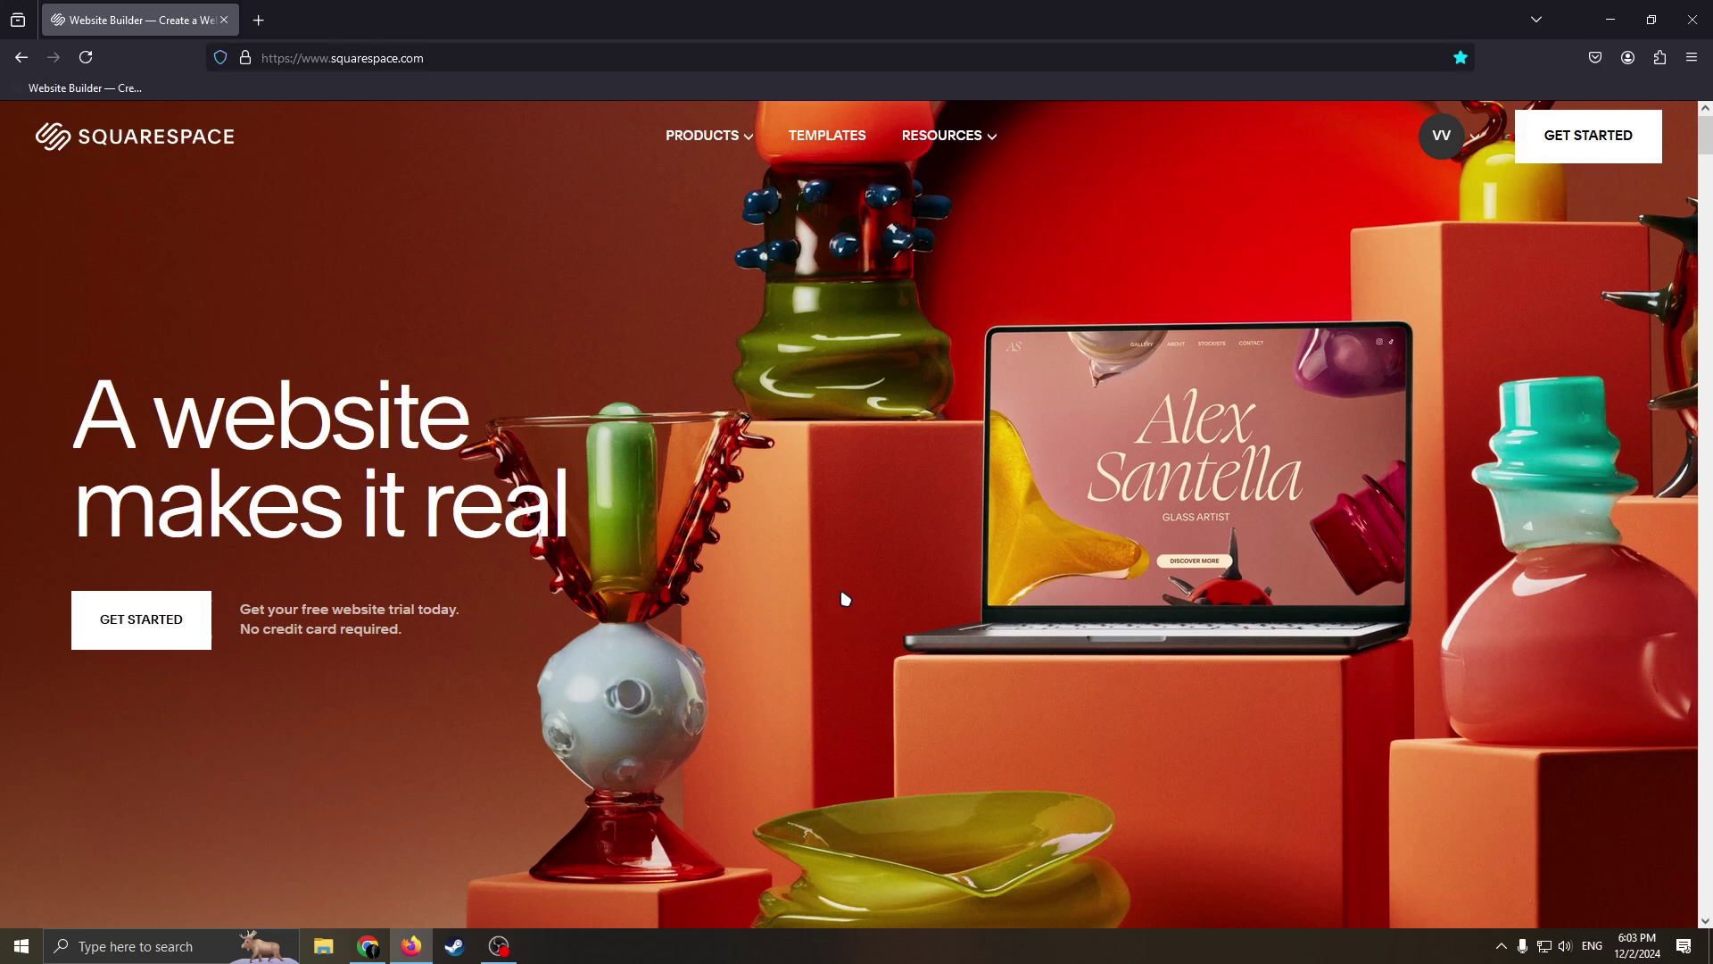
Start creating a new website and set its topic to Travel.
left_click(1476, 147)
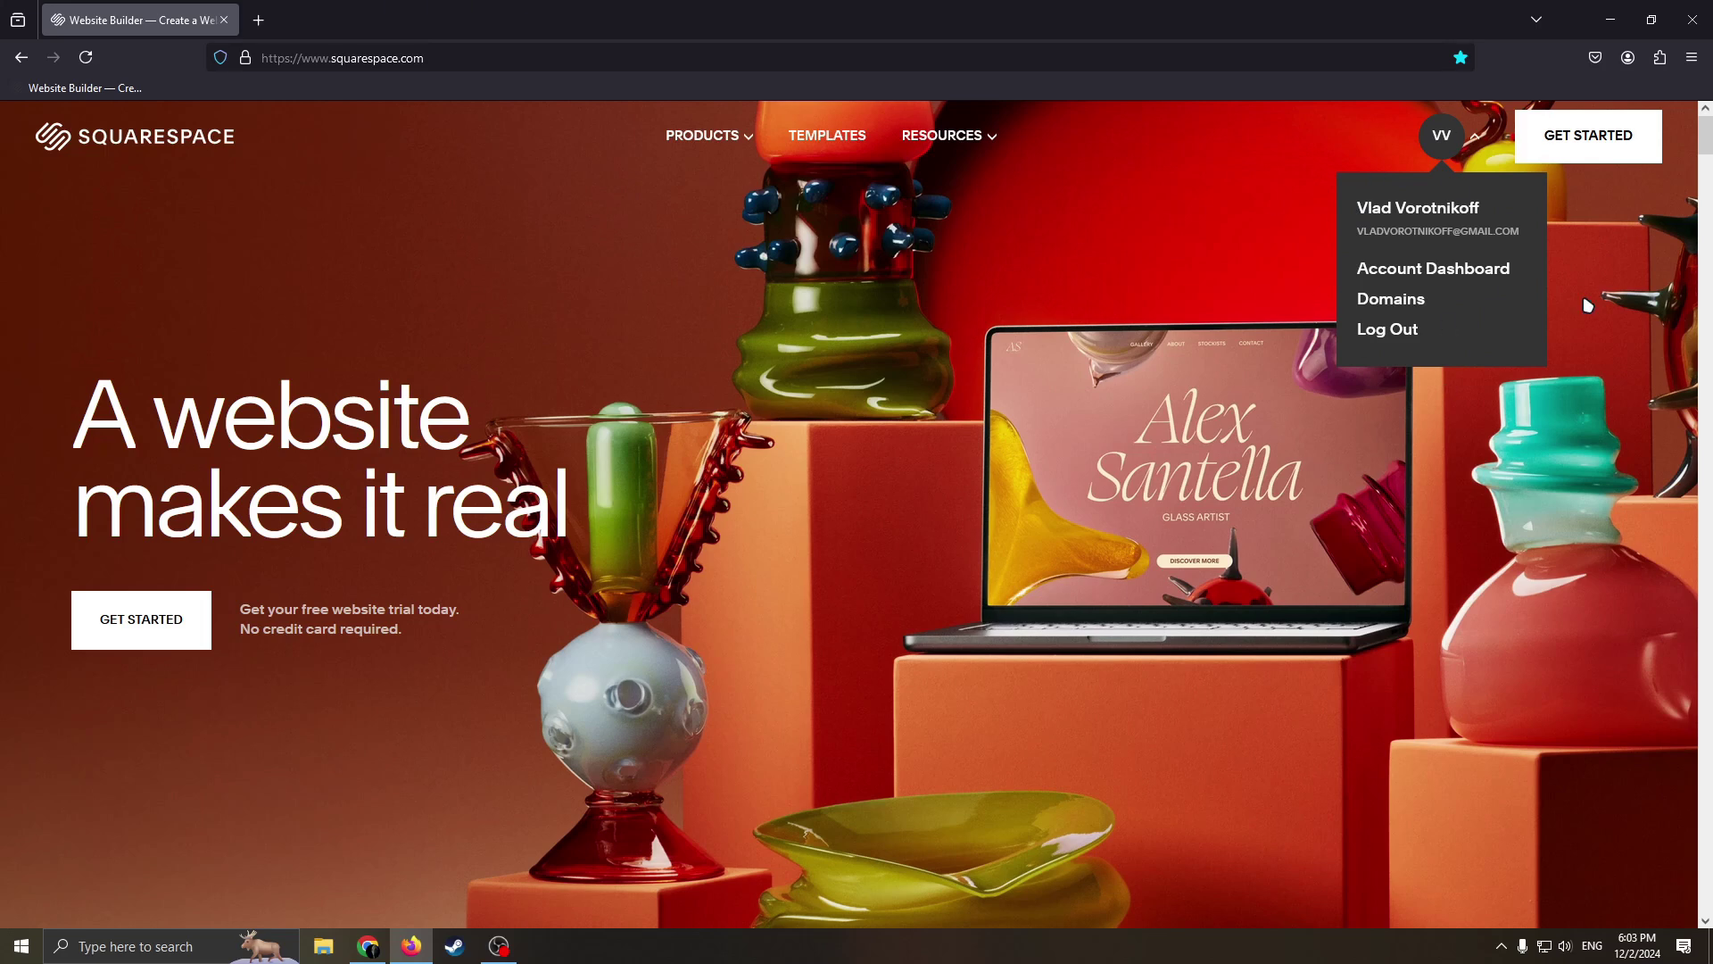
left_click(1581, 157)
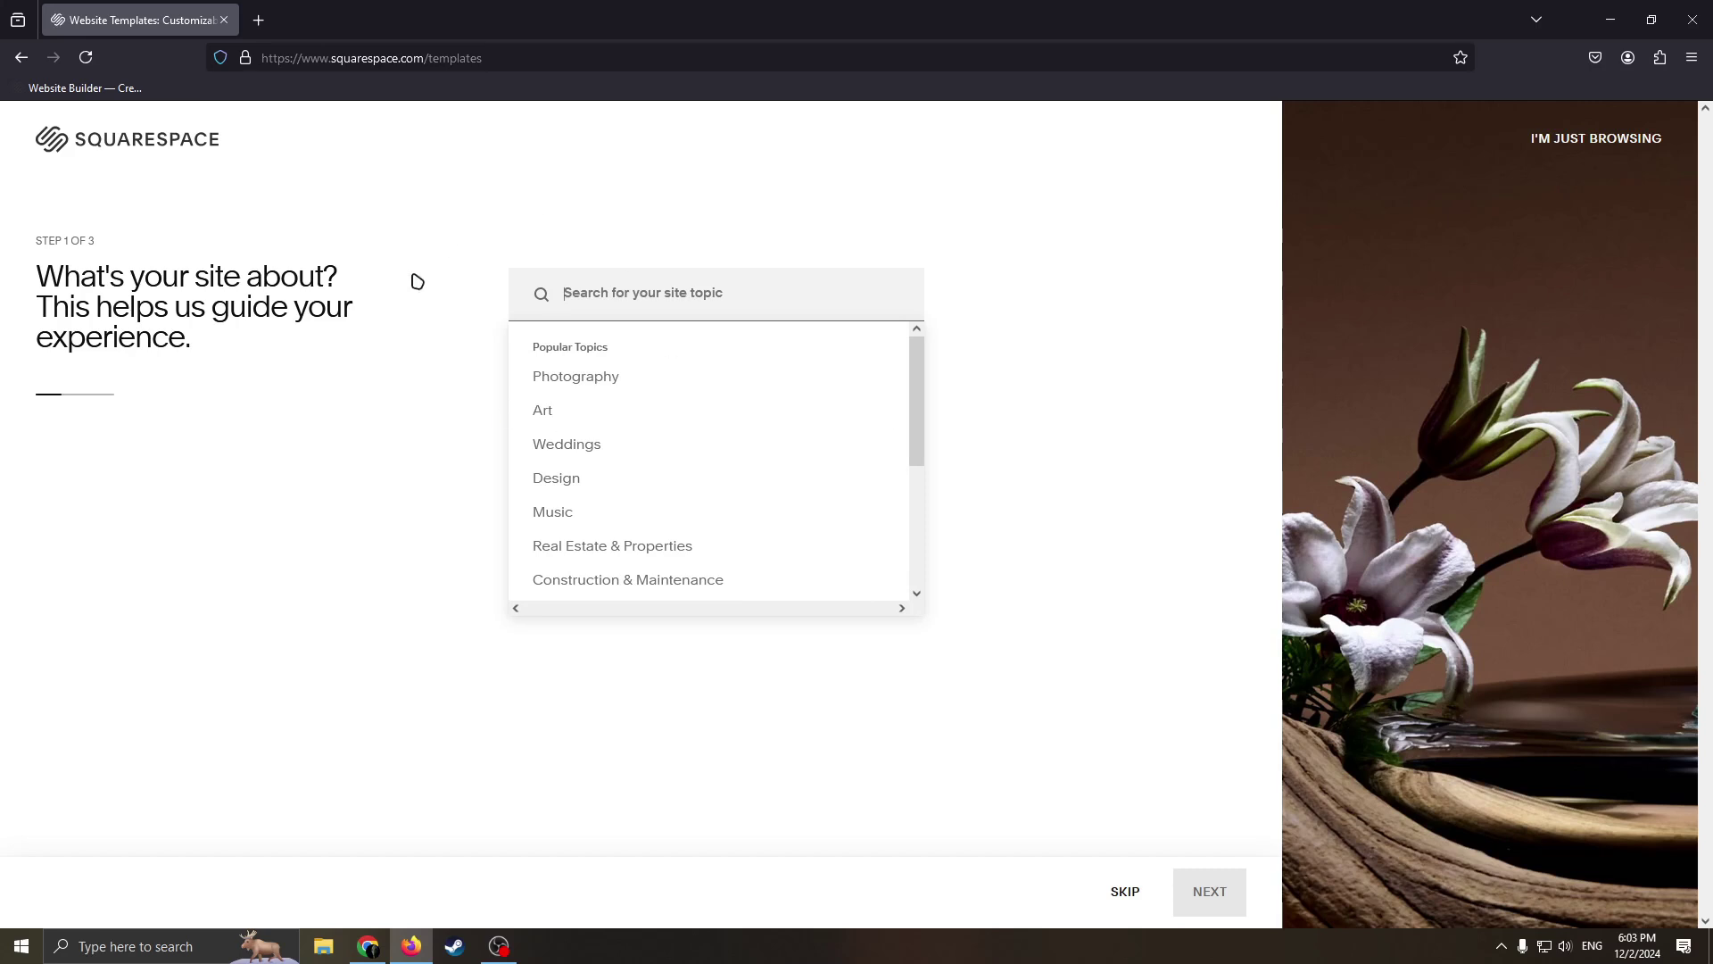
type("Travel blog")
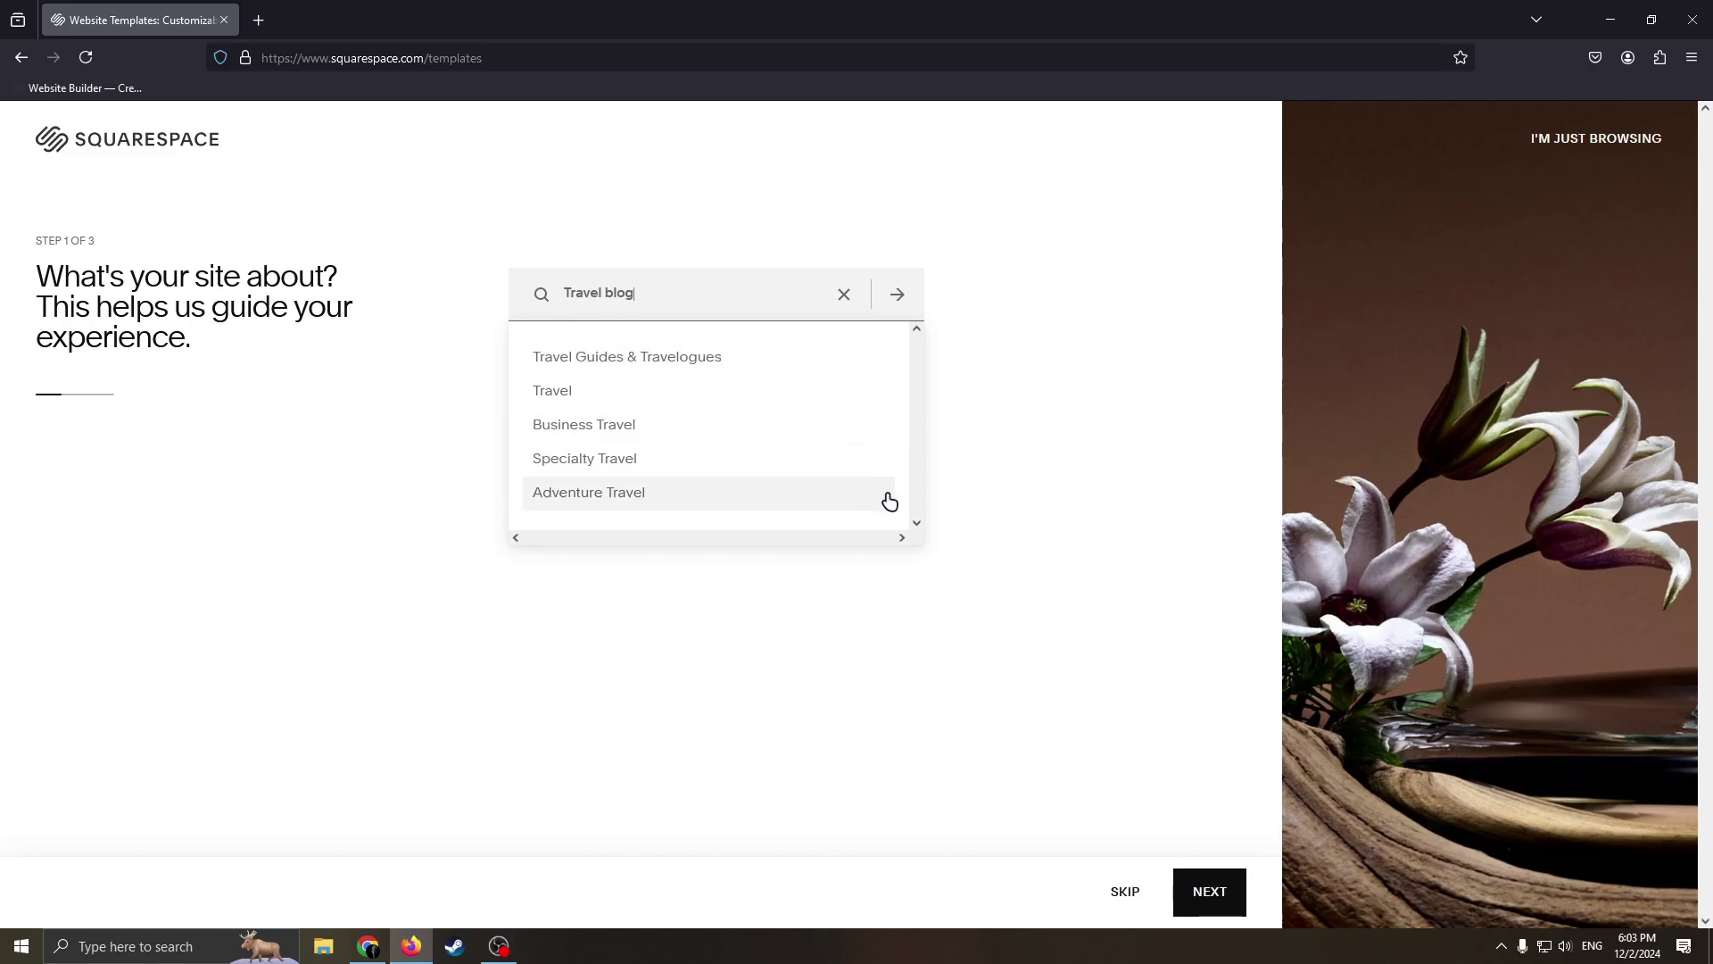
left_click(921, 518)
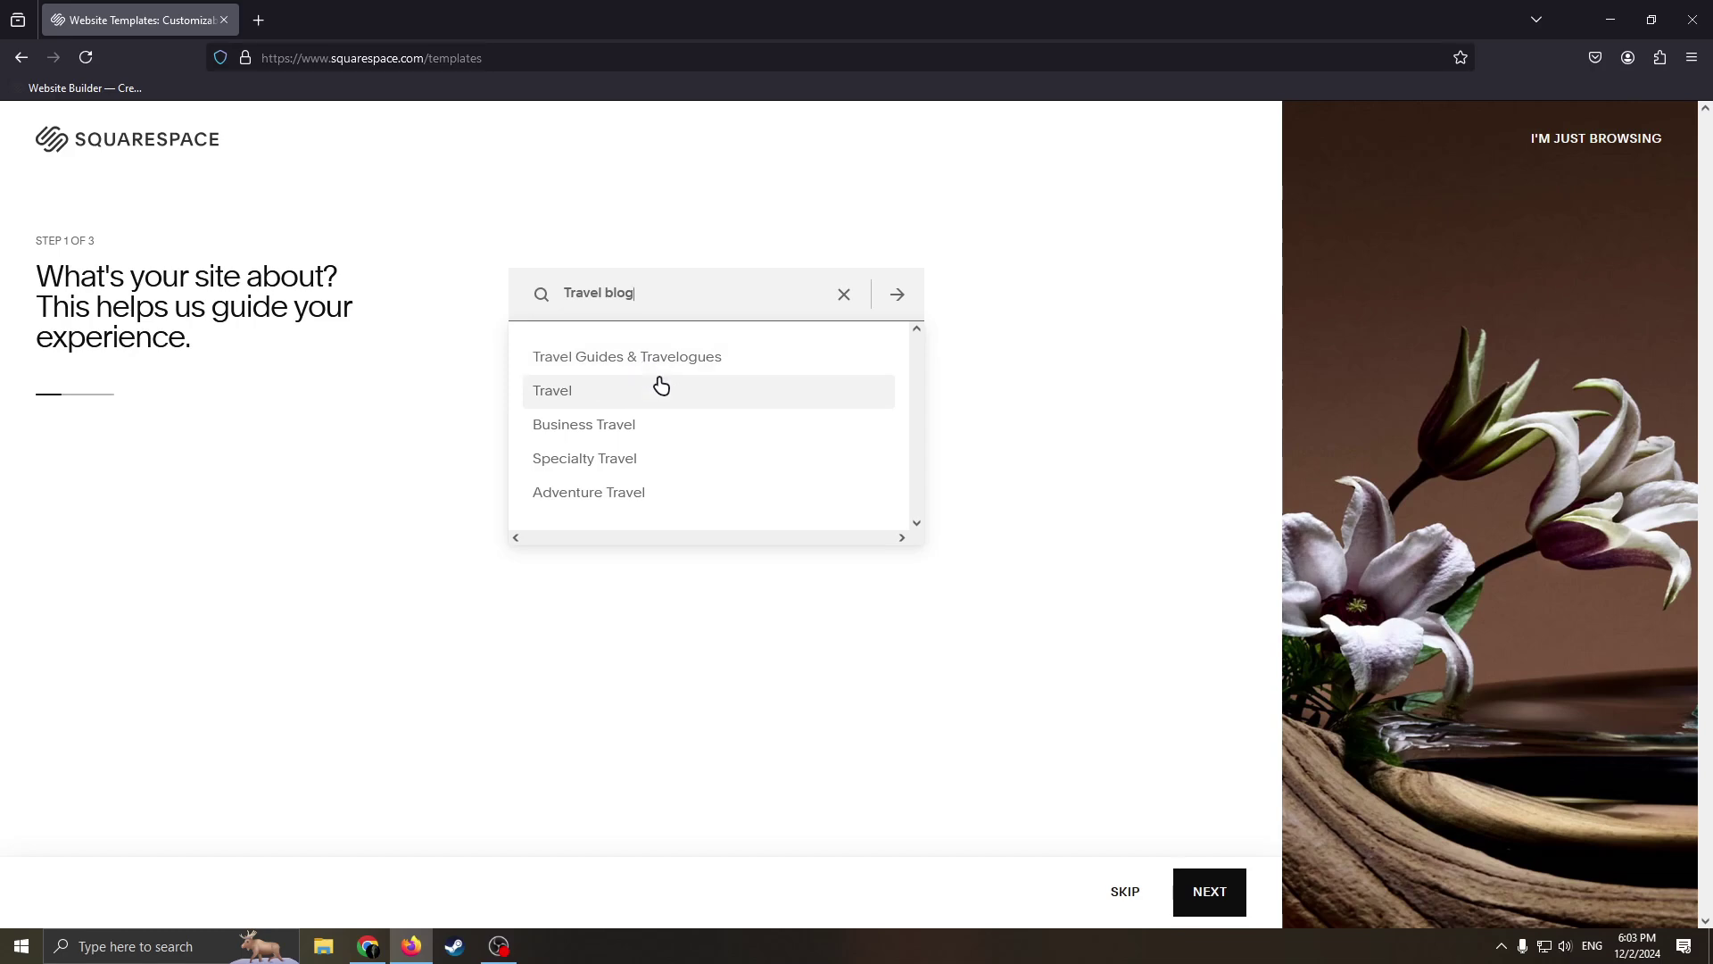
left_click_drag(664, 288, 553, 290)
left_click(675, 287)
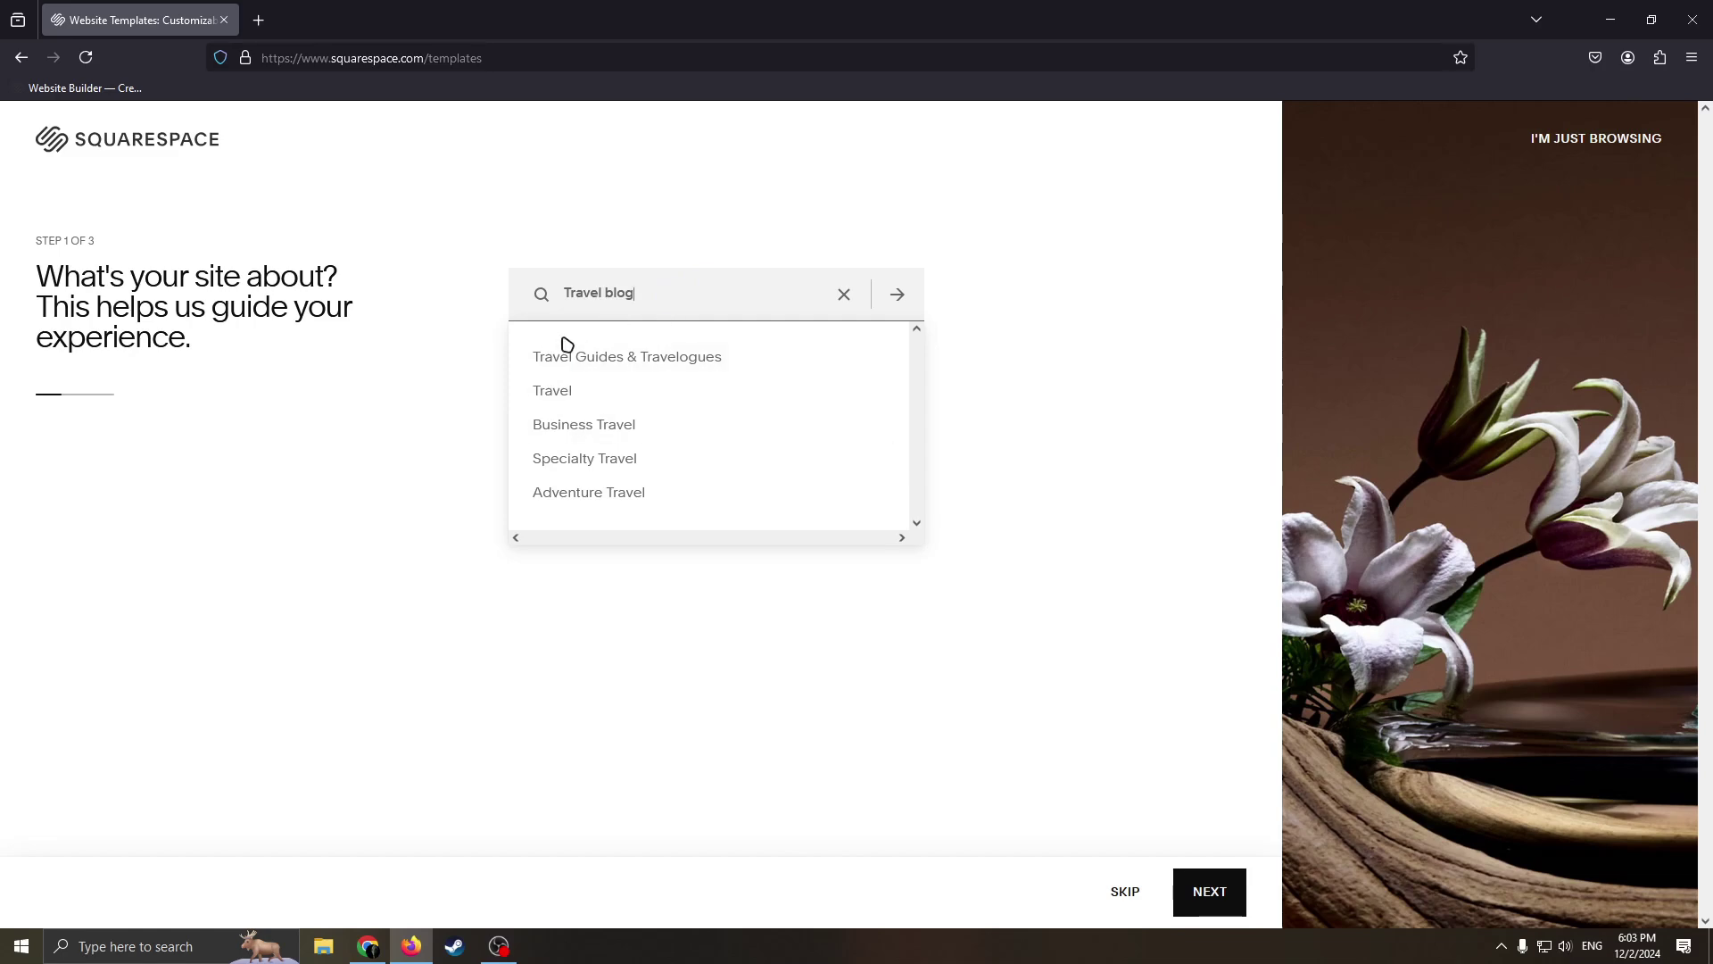
left_click(557, 400)
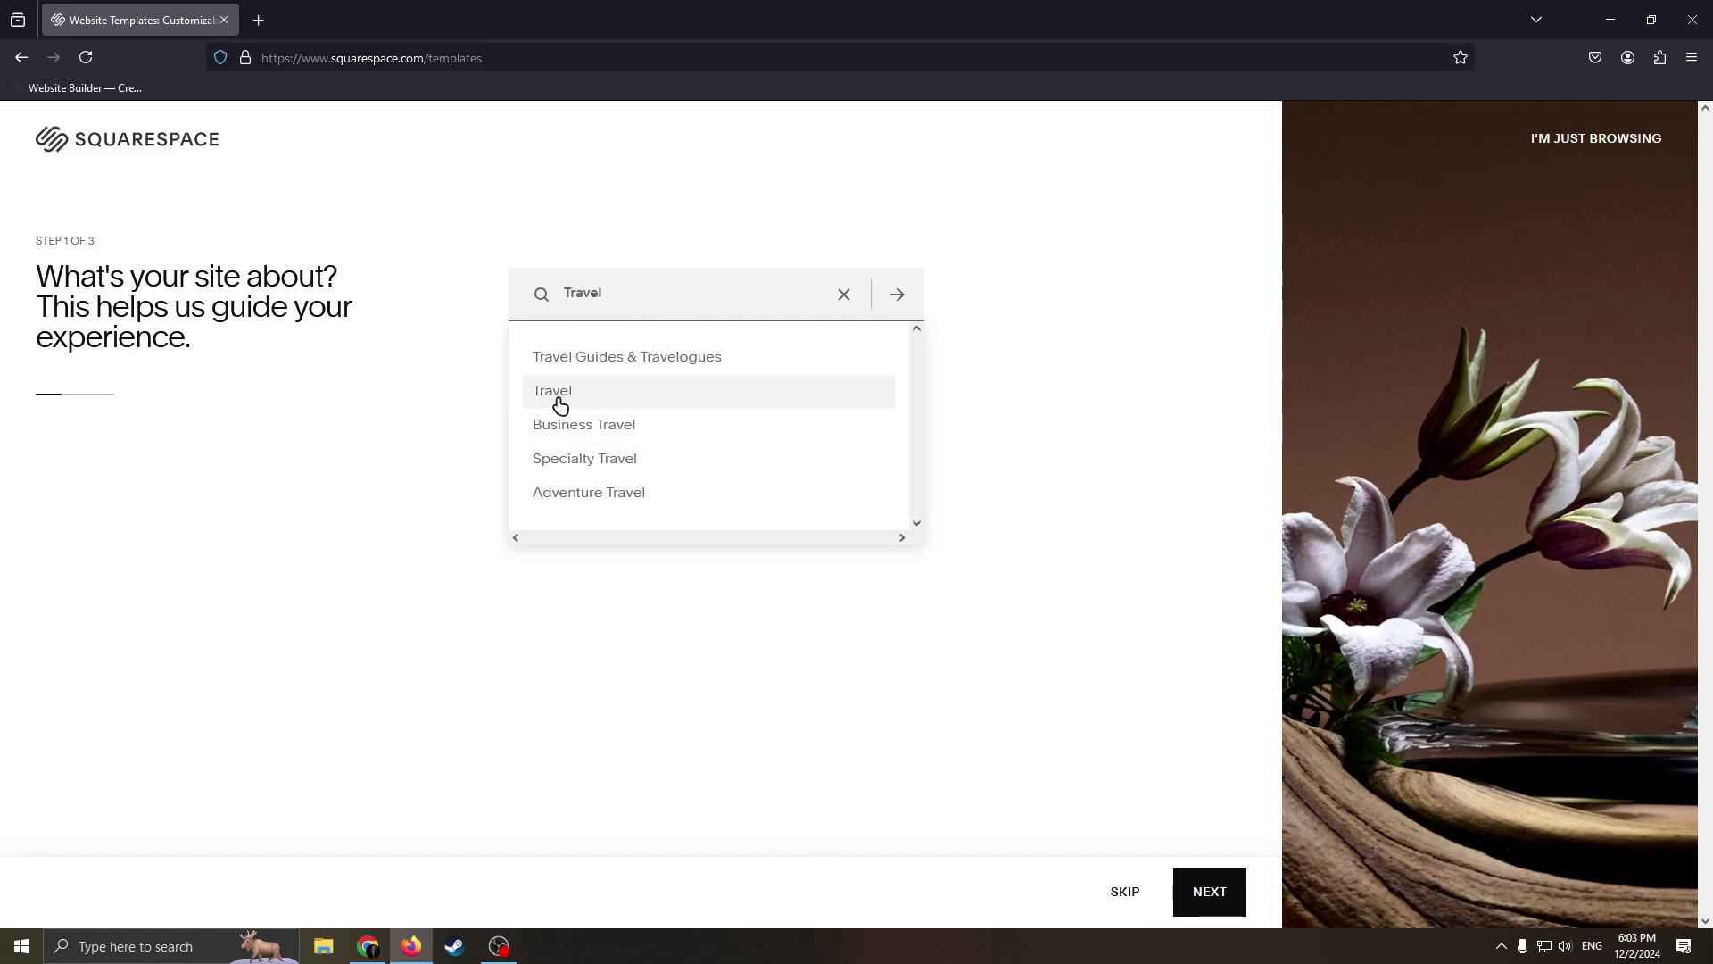
left_click(1224, 897)
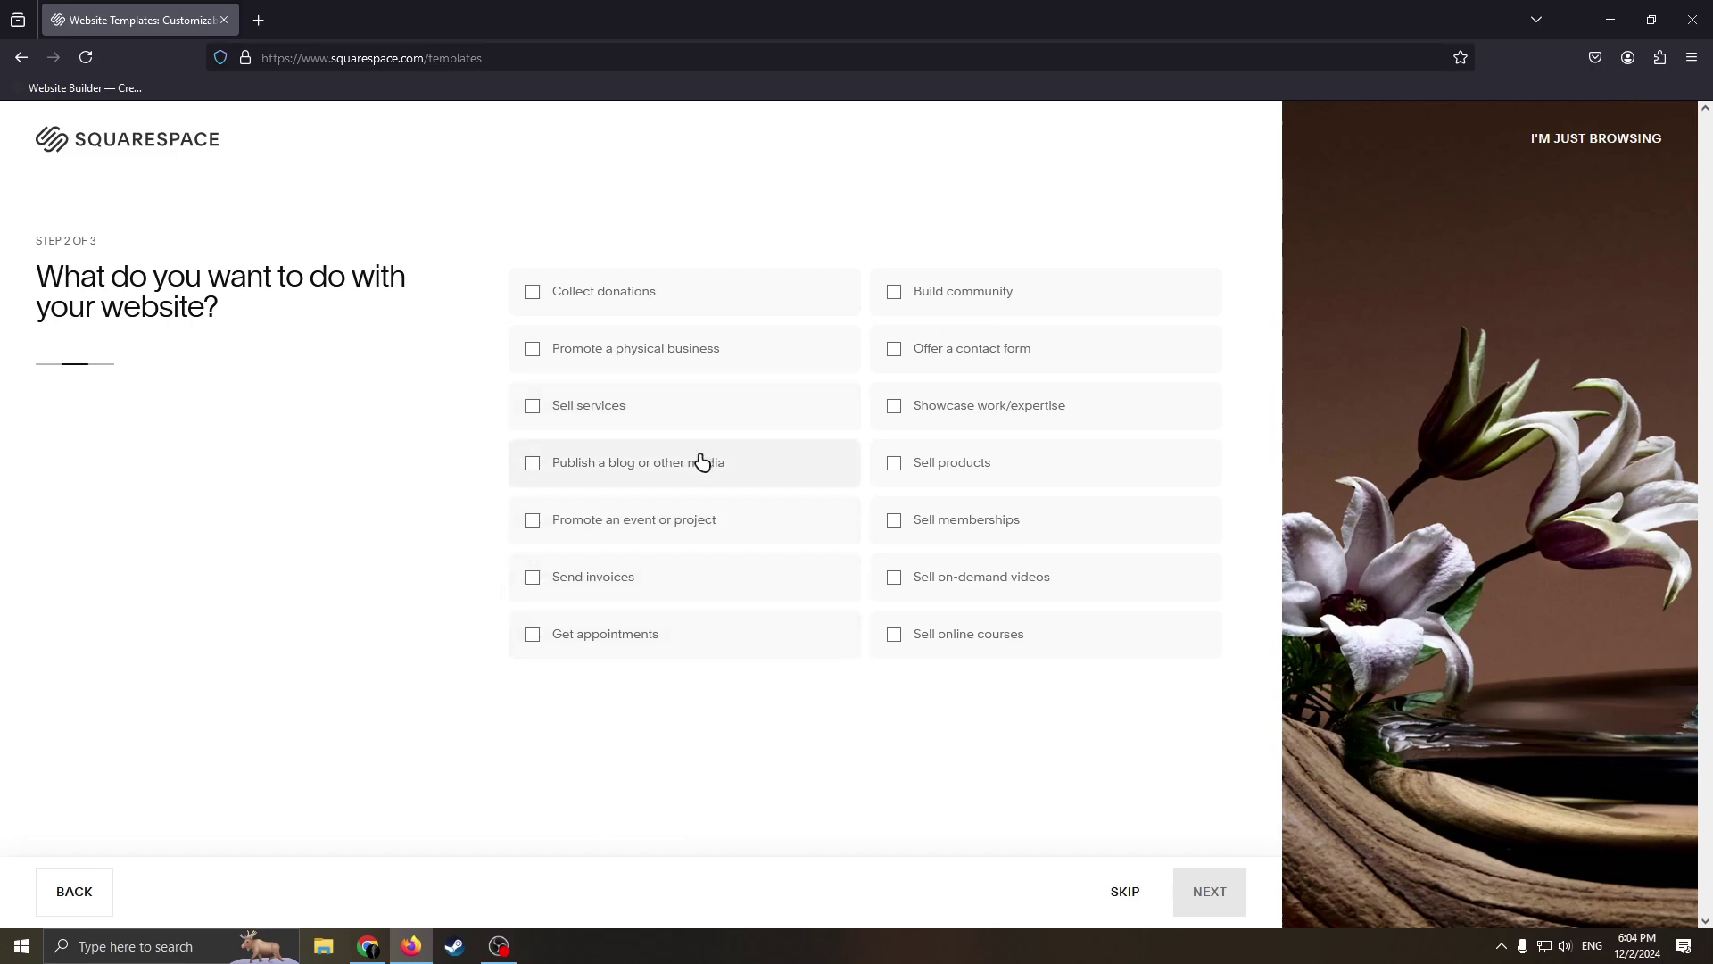
Set the website's purpose to publishing a blog or other media and choose to build from designer templates.
left_click(526, 477)
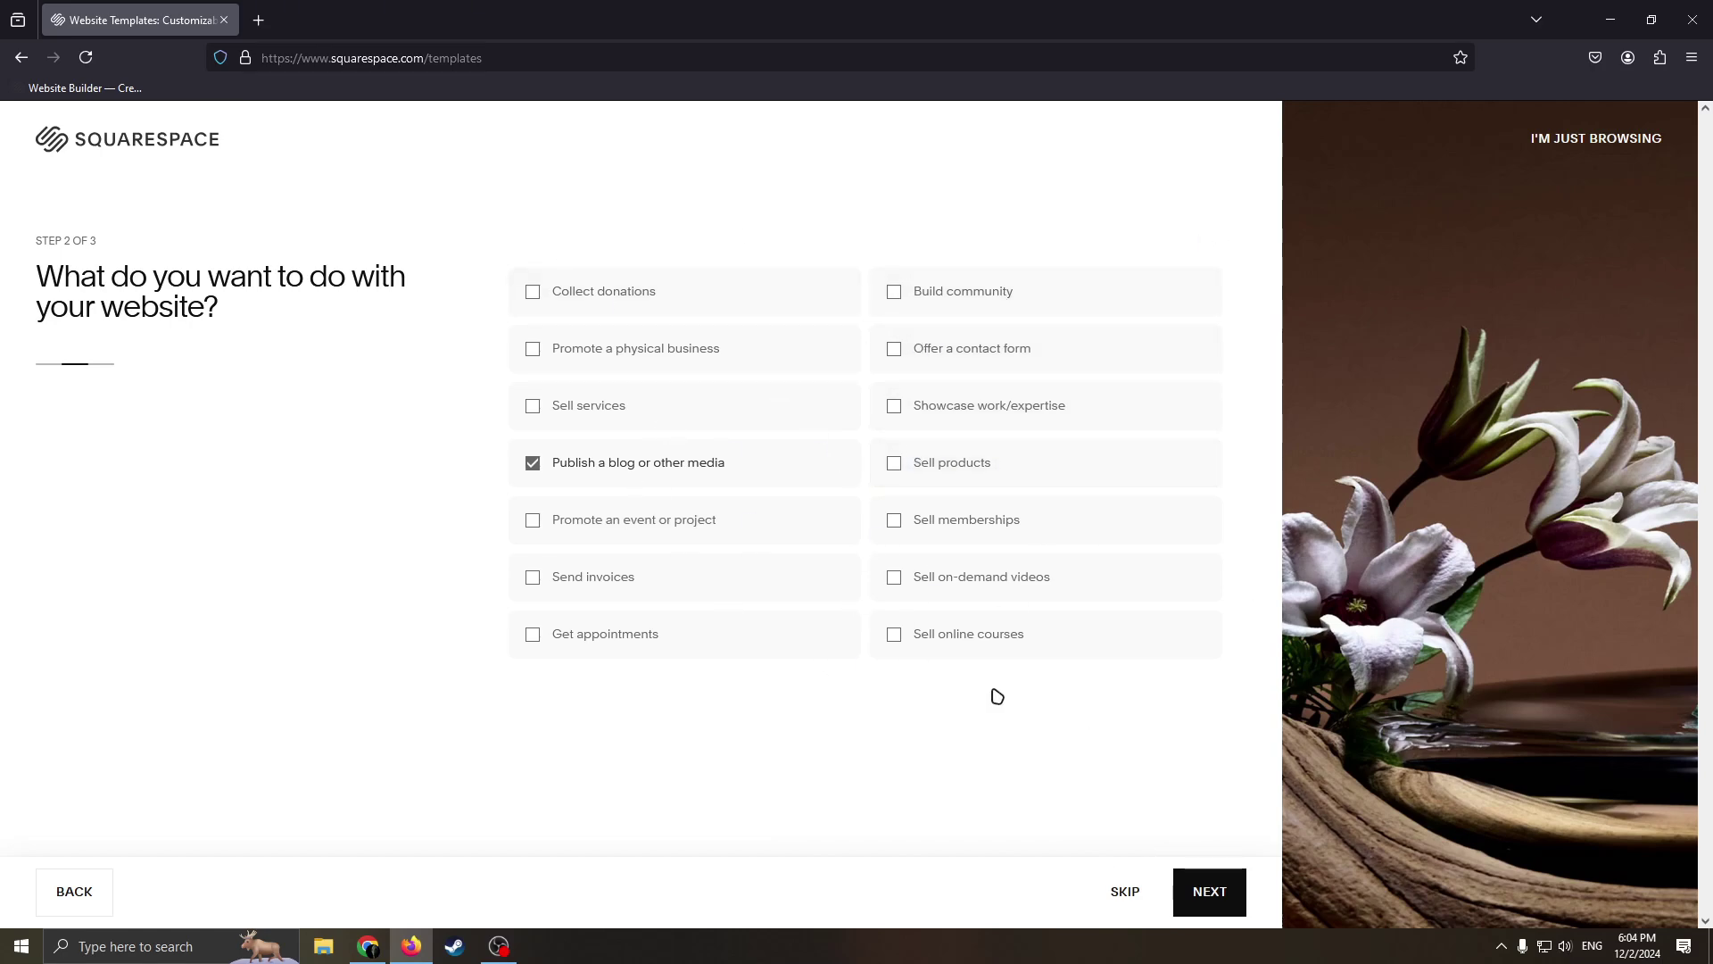
left_click(1208, 888)
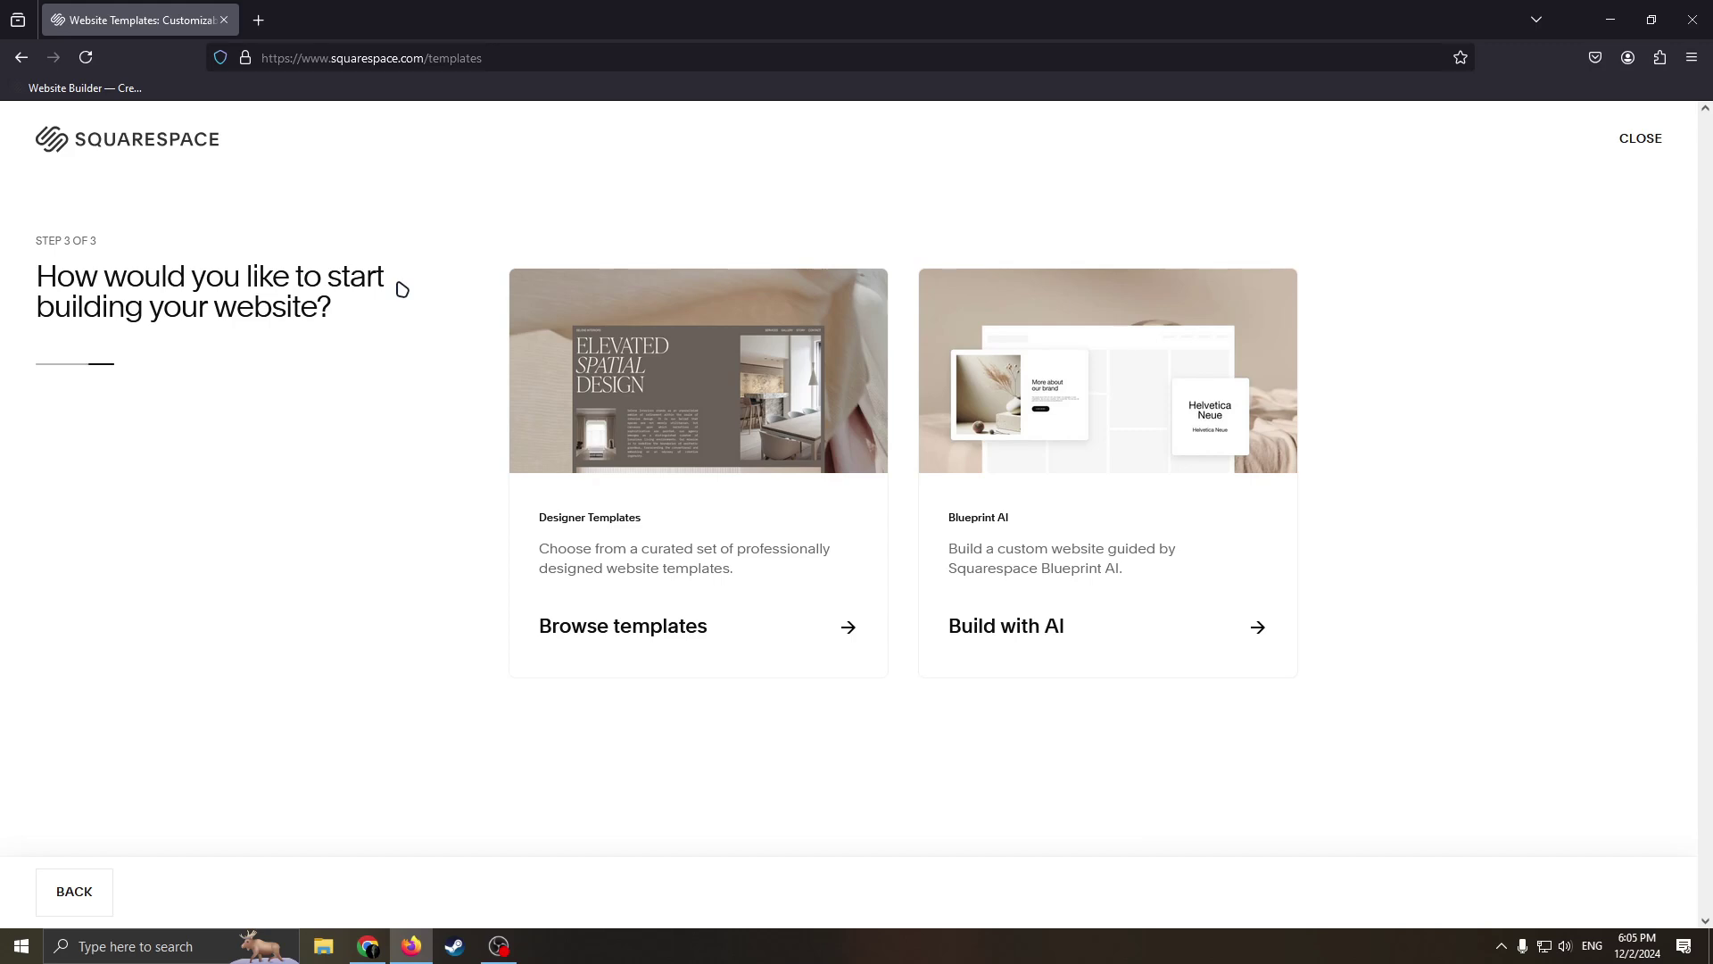
left_click(810, 624)
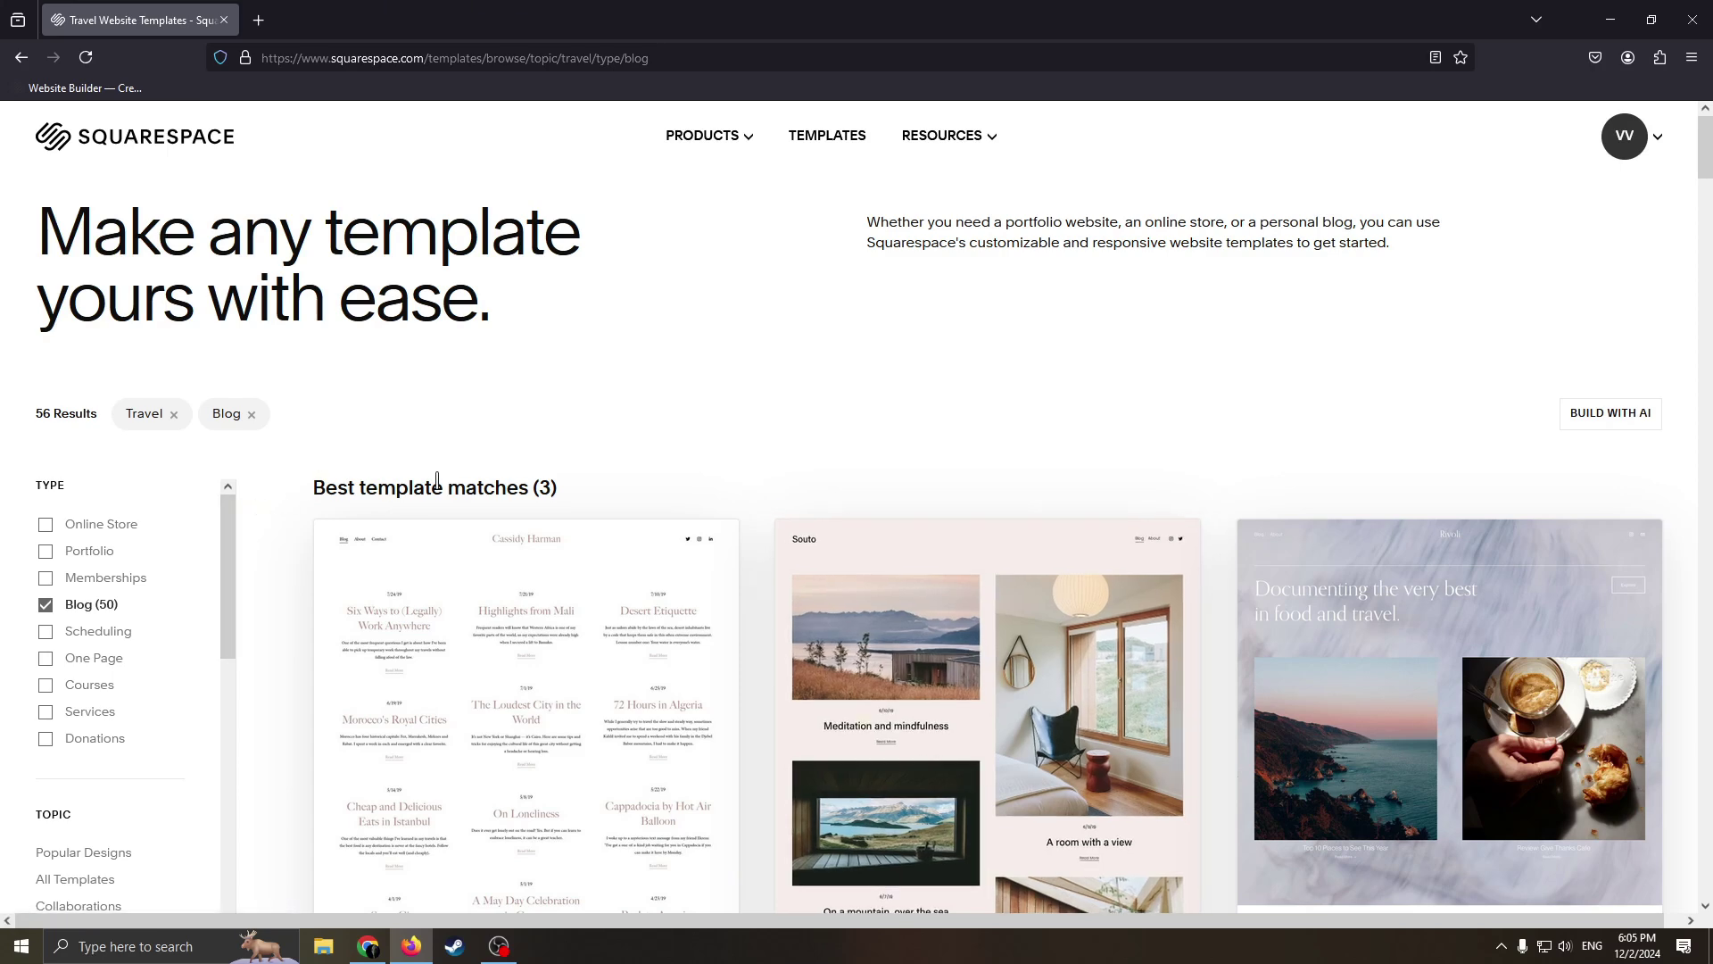
Browse the best matches for travel blogs and open the Rivoli template.
scroll(683, 524, "down", 4)
scroll(872, 508, "down", 5)
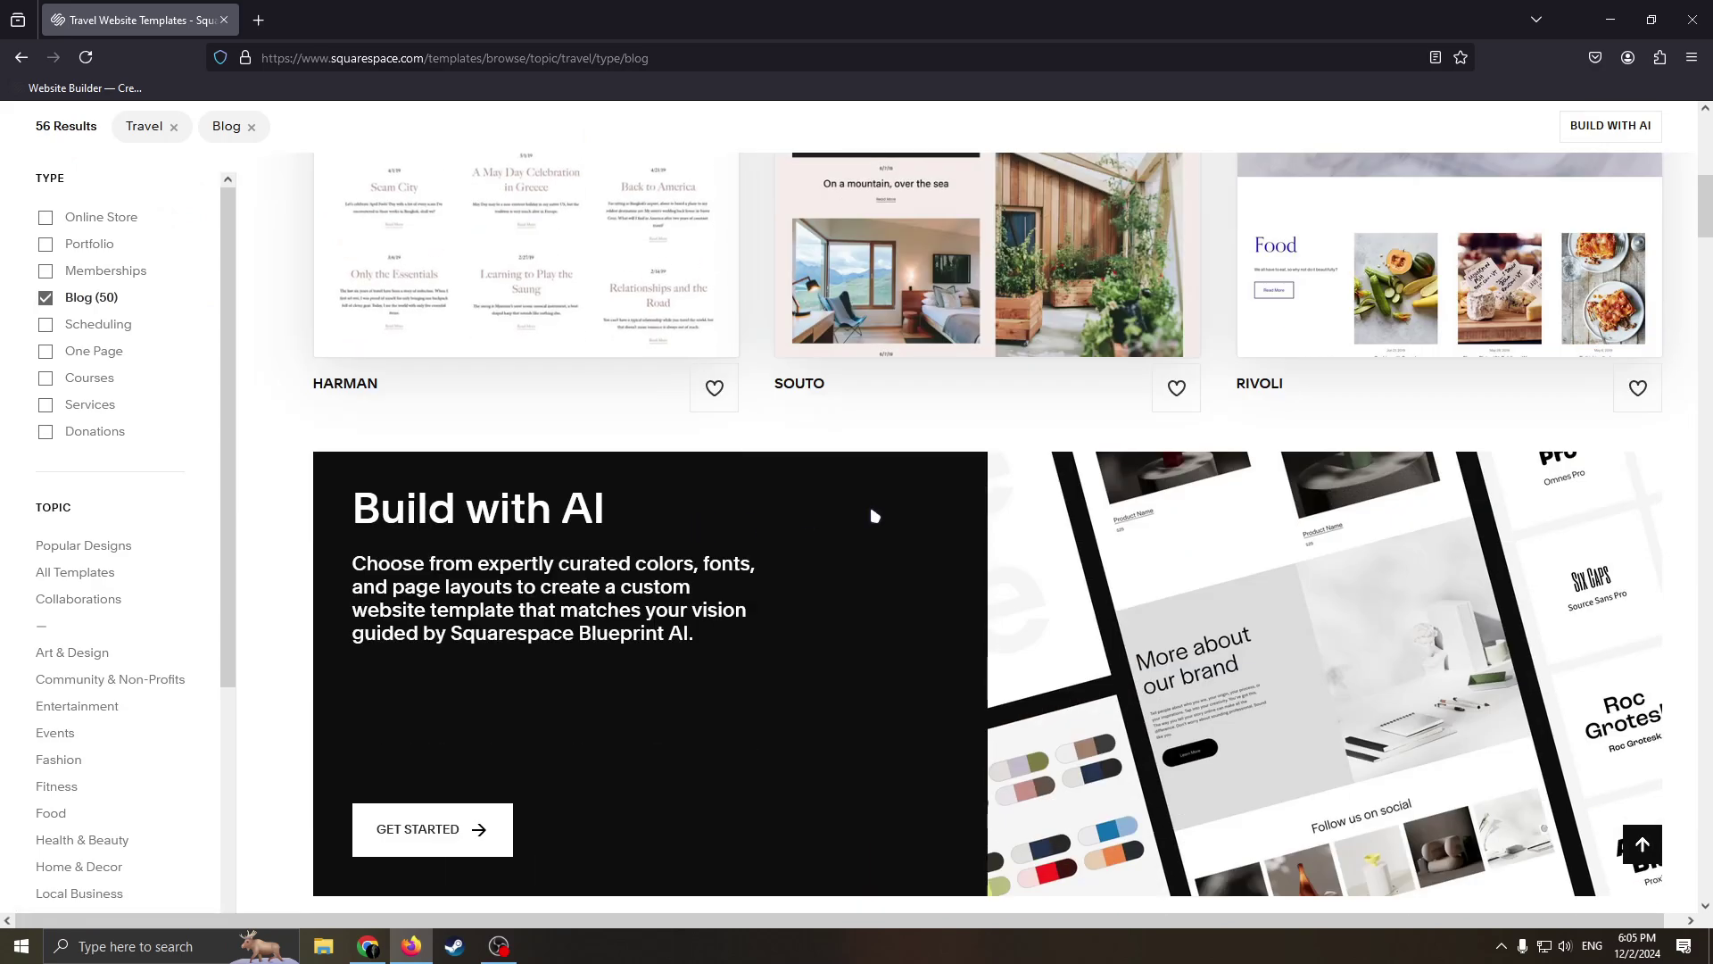
scroll(933, 543, "up", 9)
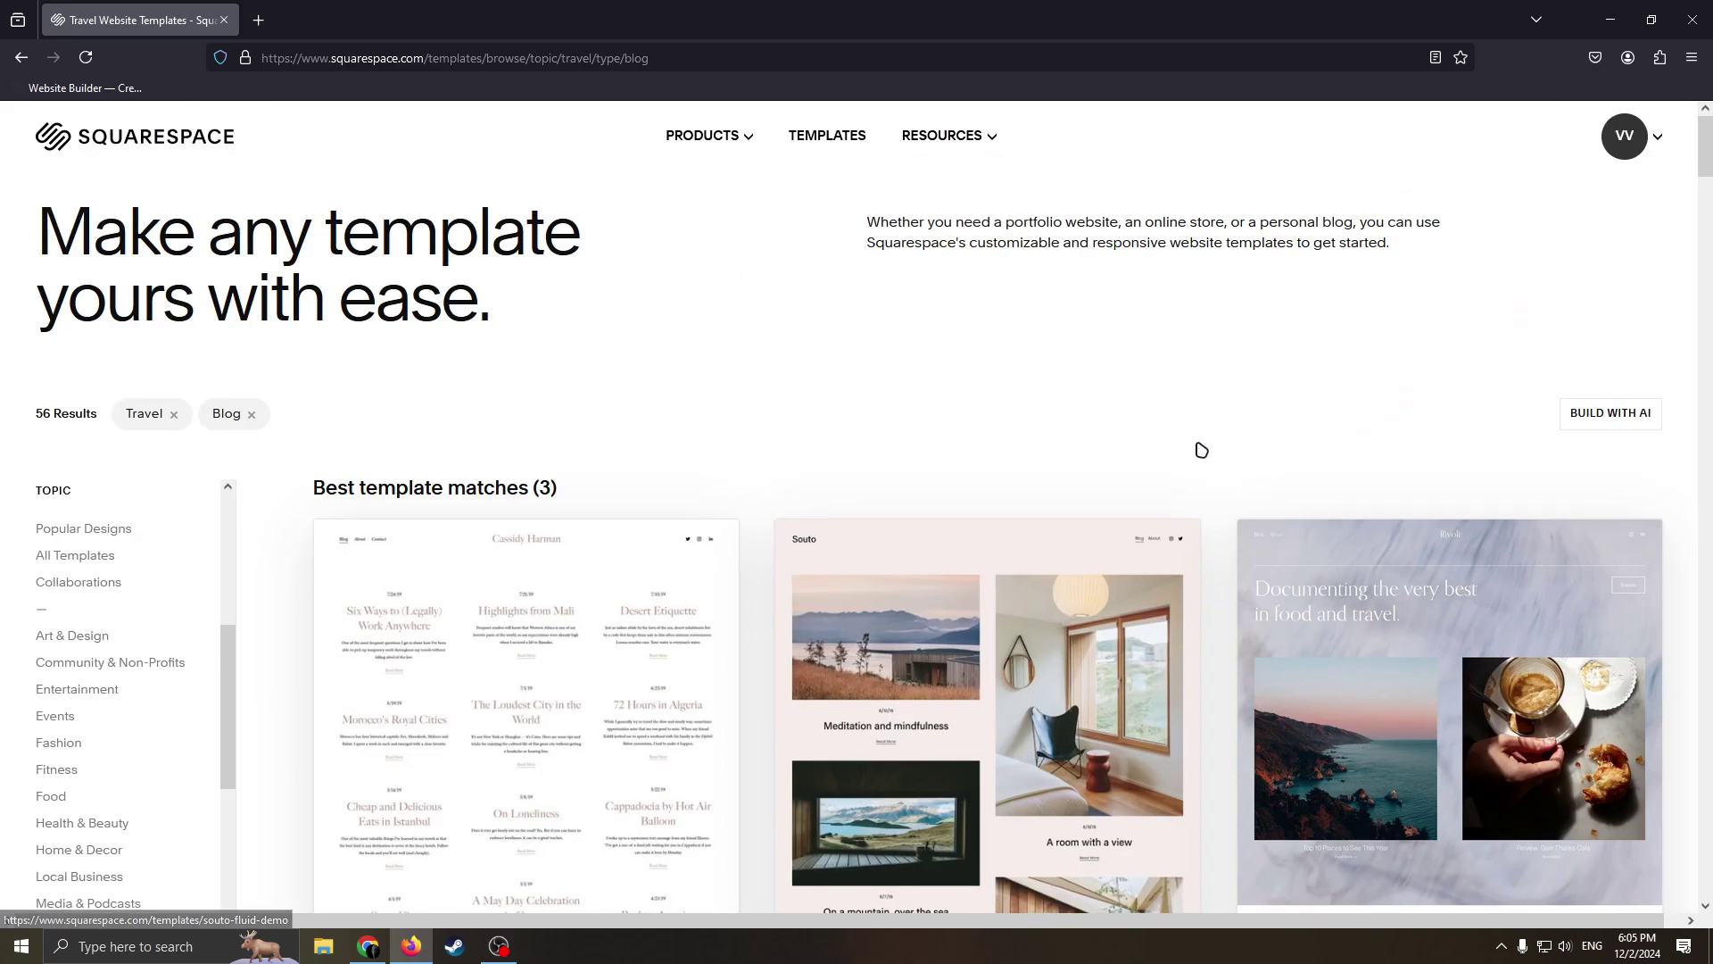
scroll(1161, 520, "down", 6)
scroll(1151, 516, "up", 1)
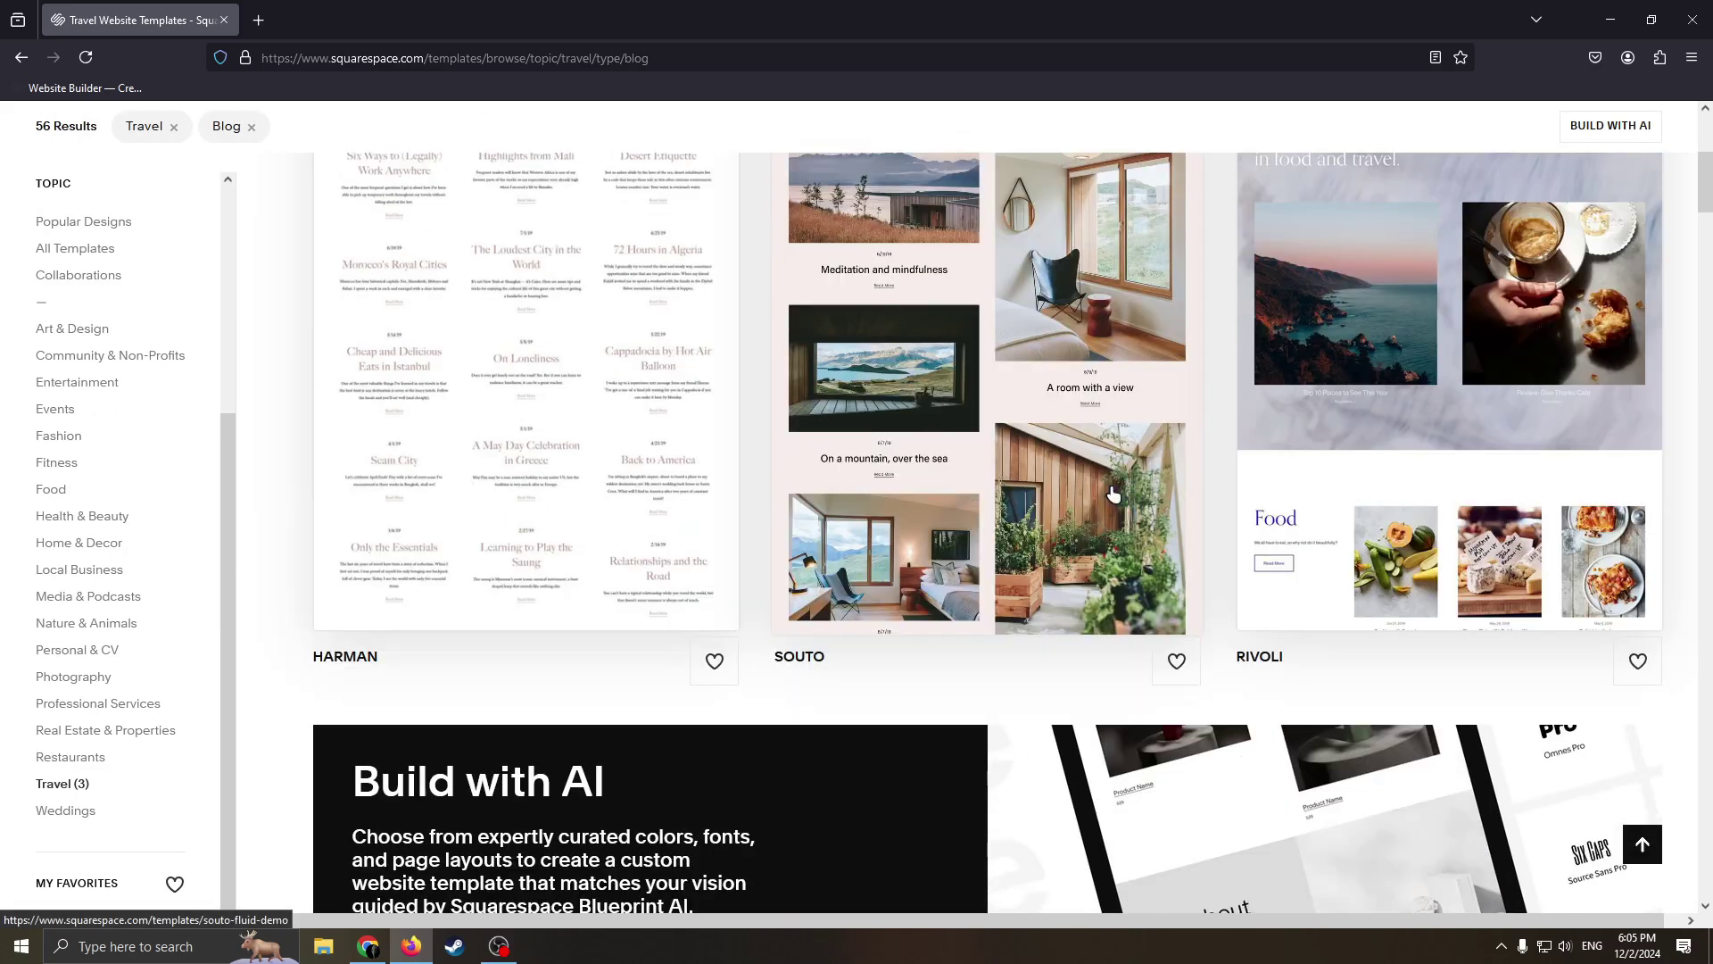
scroll(1285, 477, "up", 3)
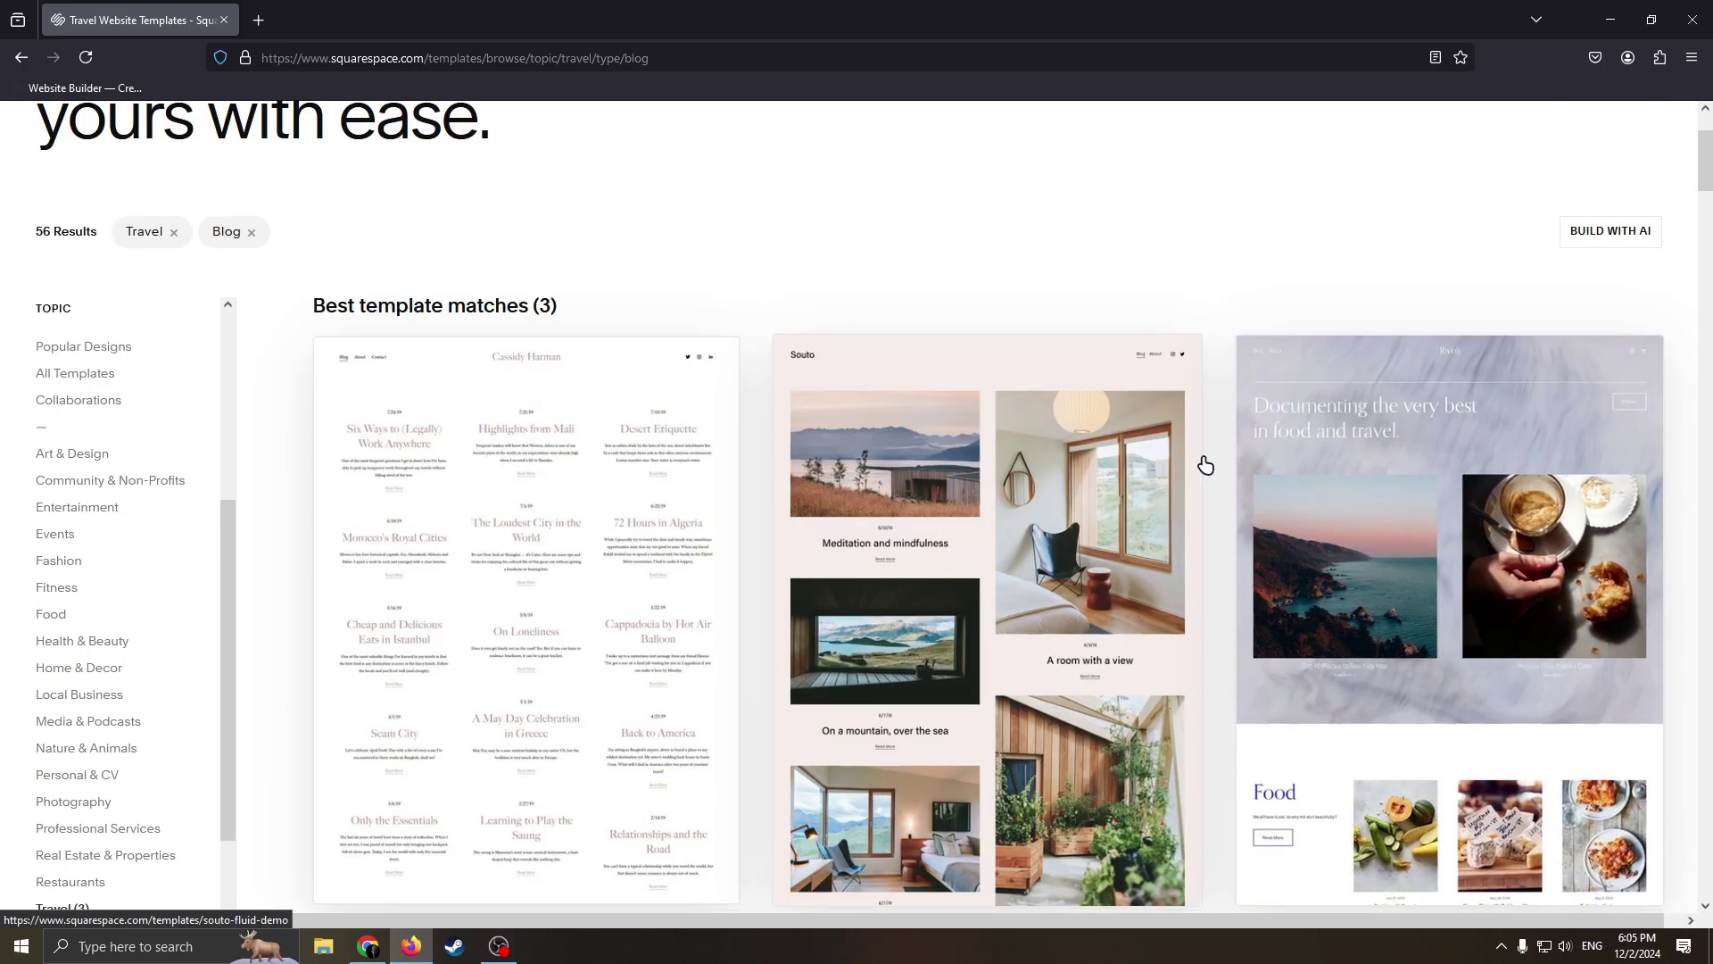
scroll(1202, 462, "down", 3)
scroll(1327, 480, "down", 2)
scroll(1395, 374, "up", 2)
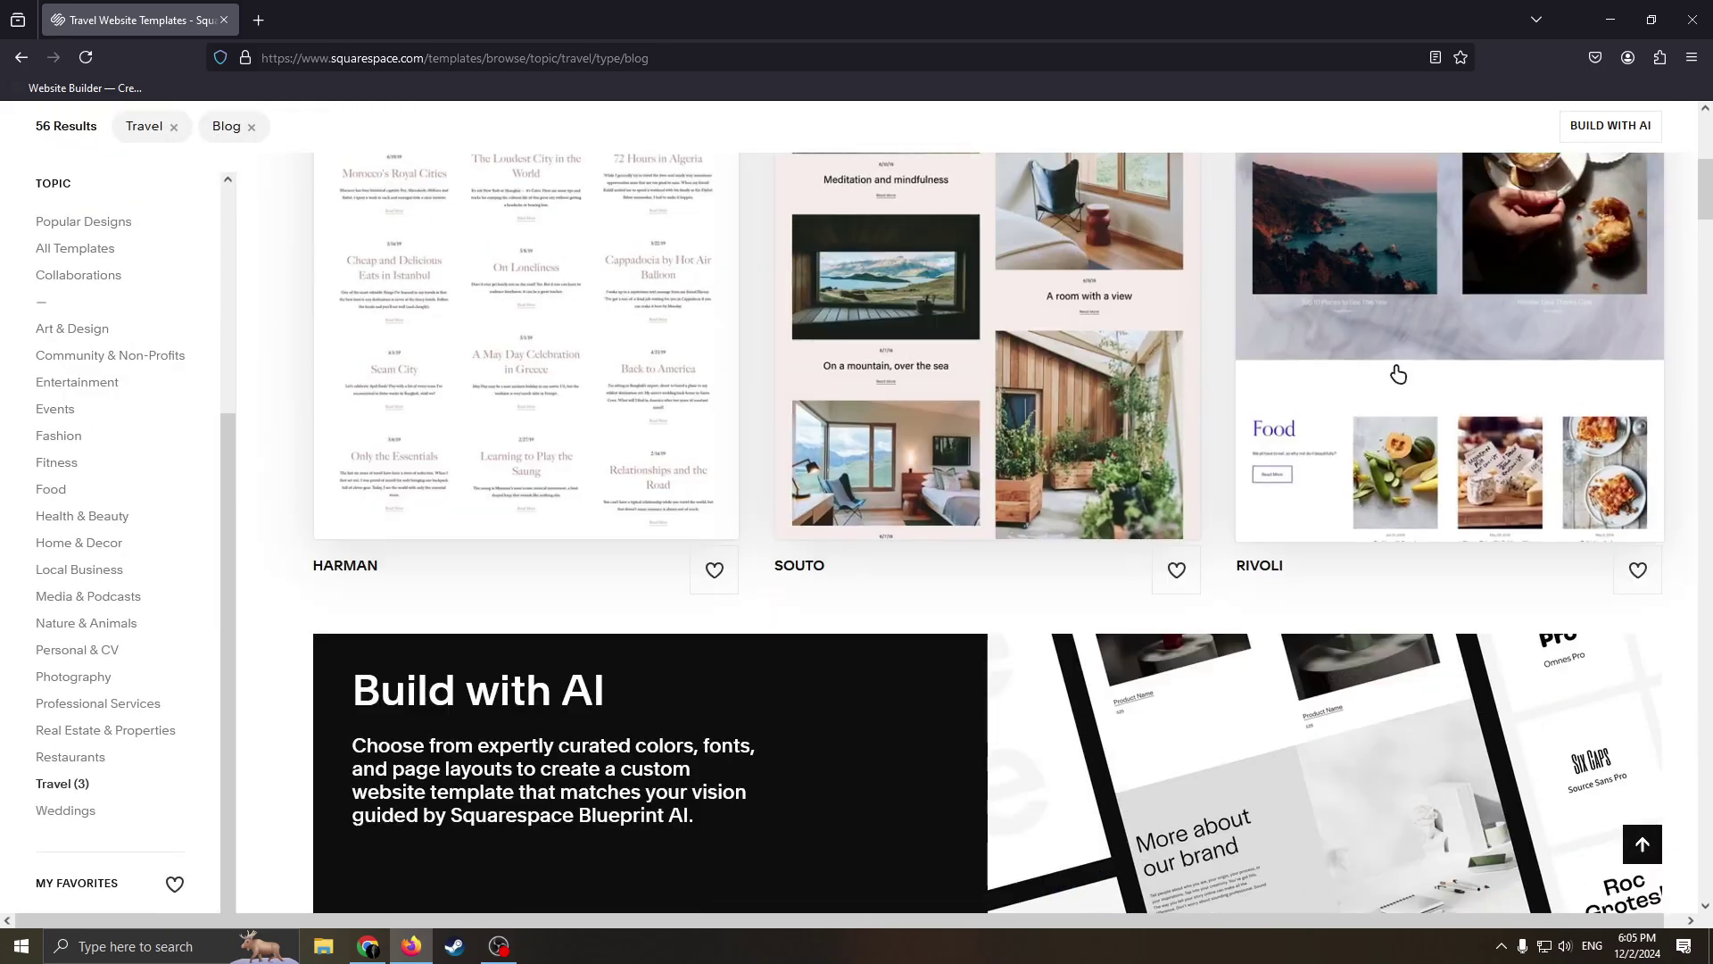
scroll(1278, 357, "down", 3)
scroll(1395, 577, "up", 6)
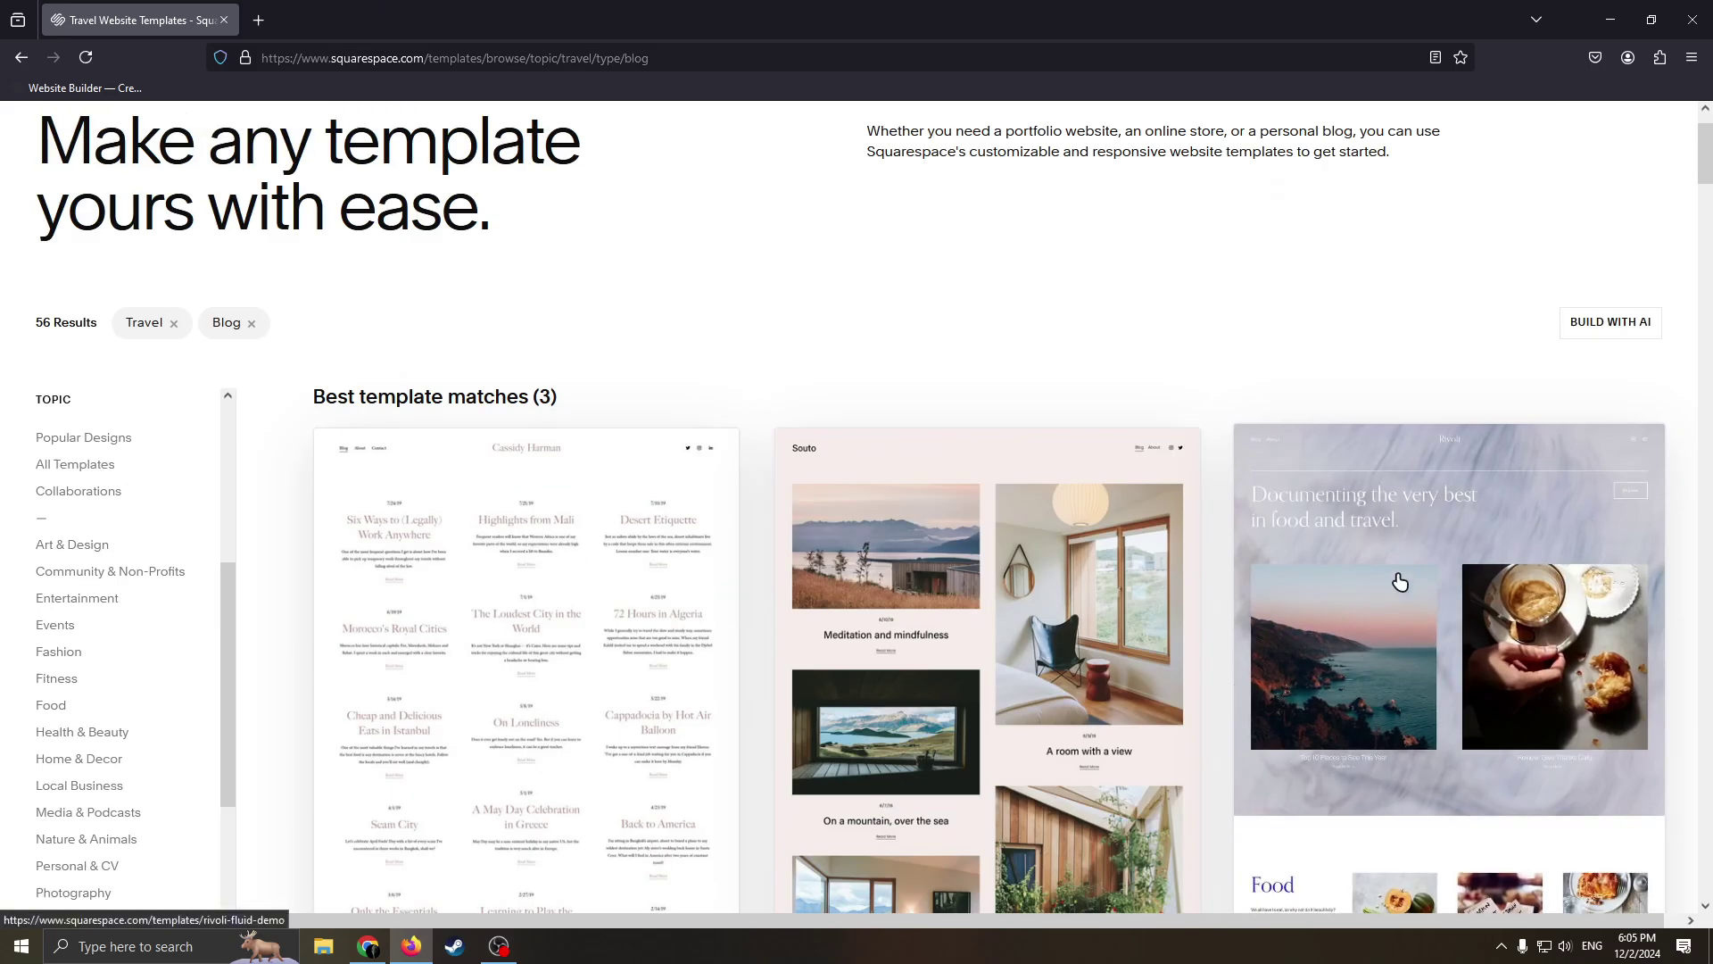
left_click(1396, 578)
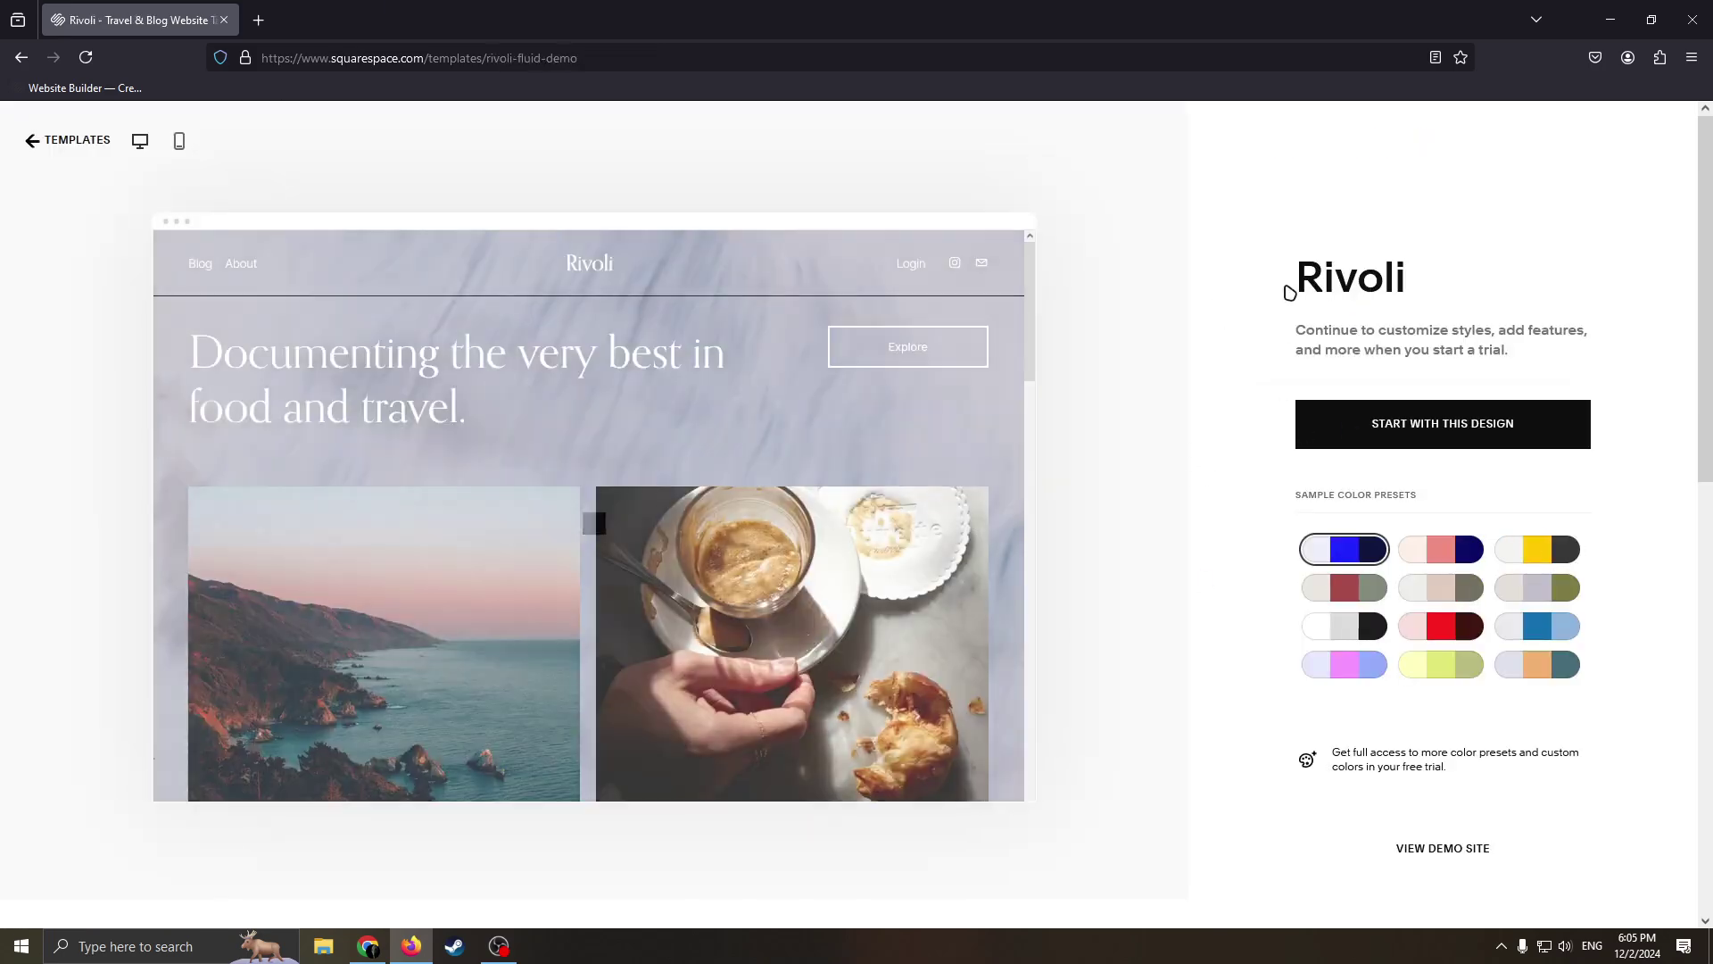
Examine the Rivoli template's description, sample color presets and home page preview.
left_click_drag(1452, 279, 1303, 279)
left_click(1301, 280)
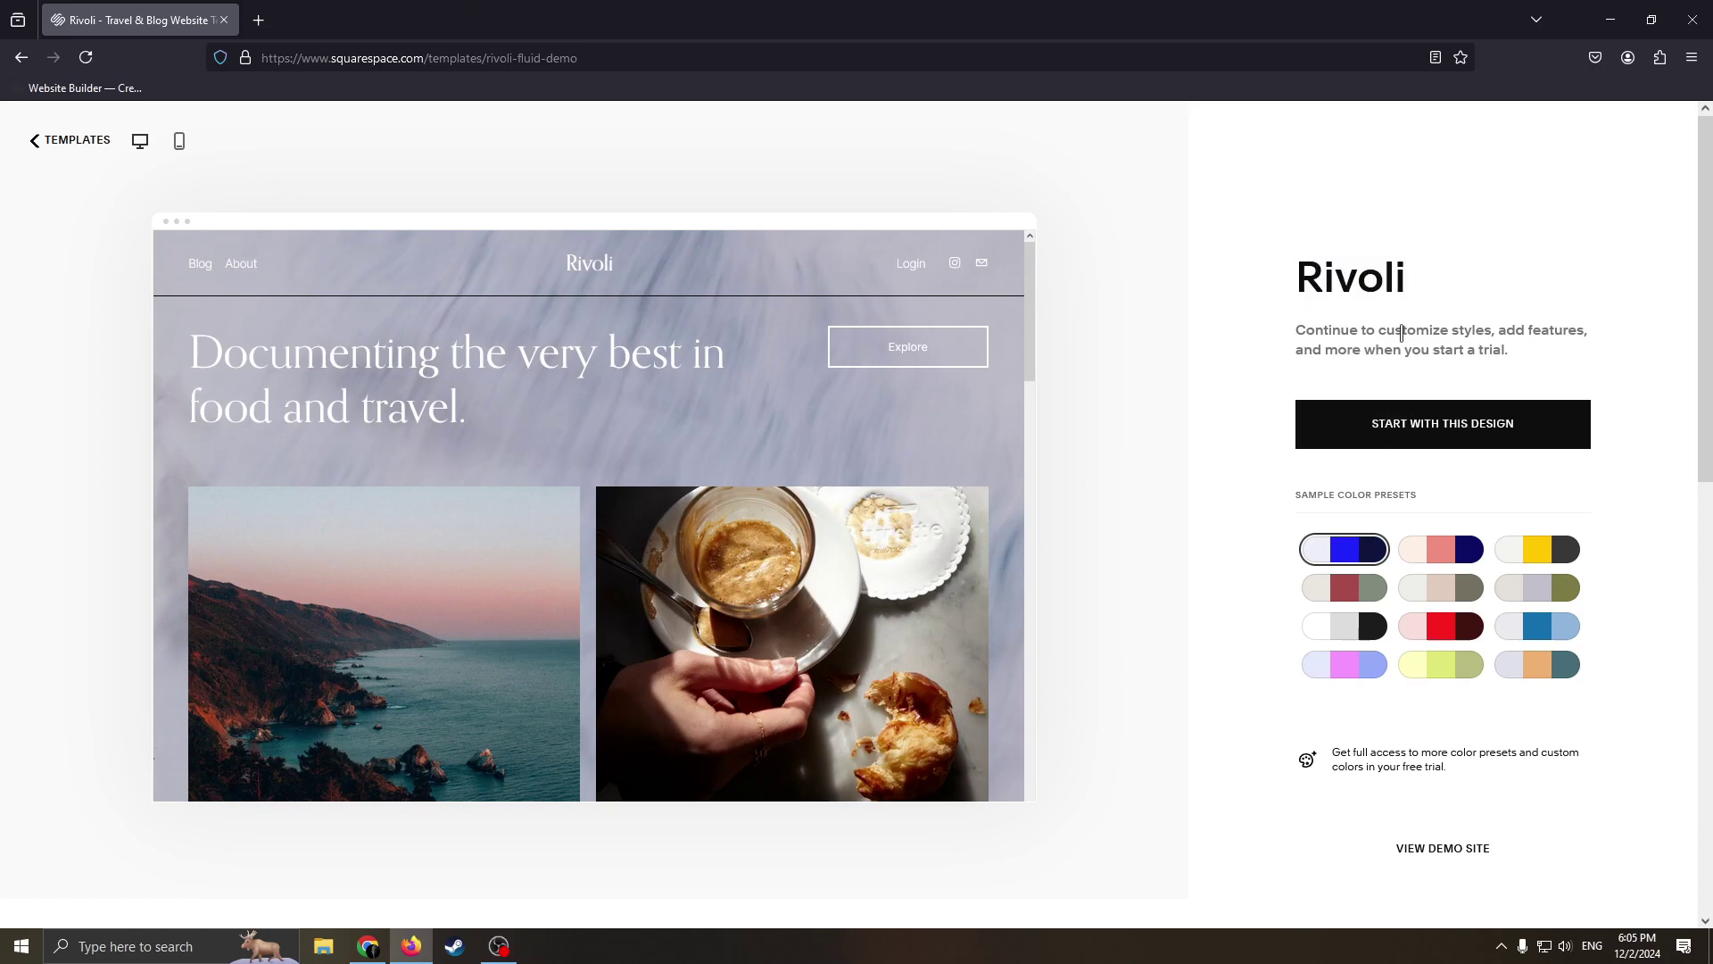
scroll(1422, 524, "down", 3)
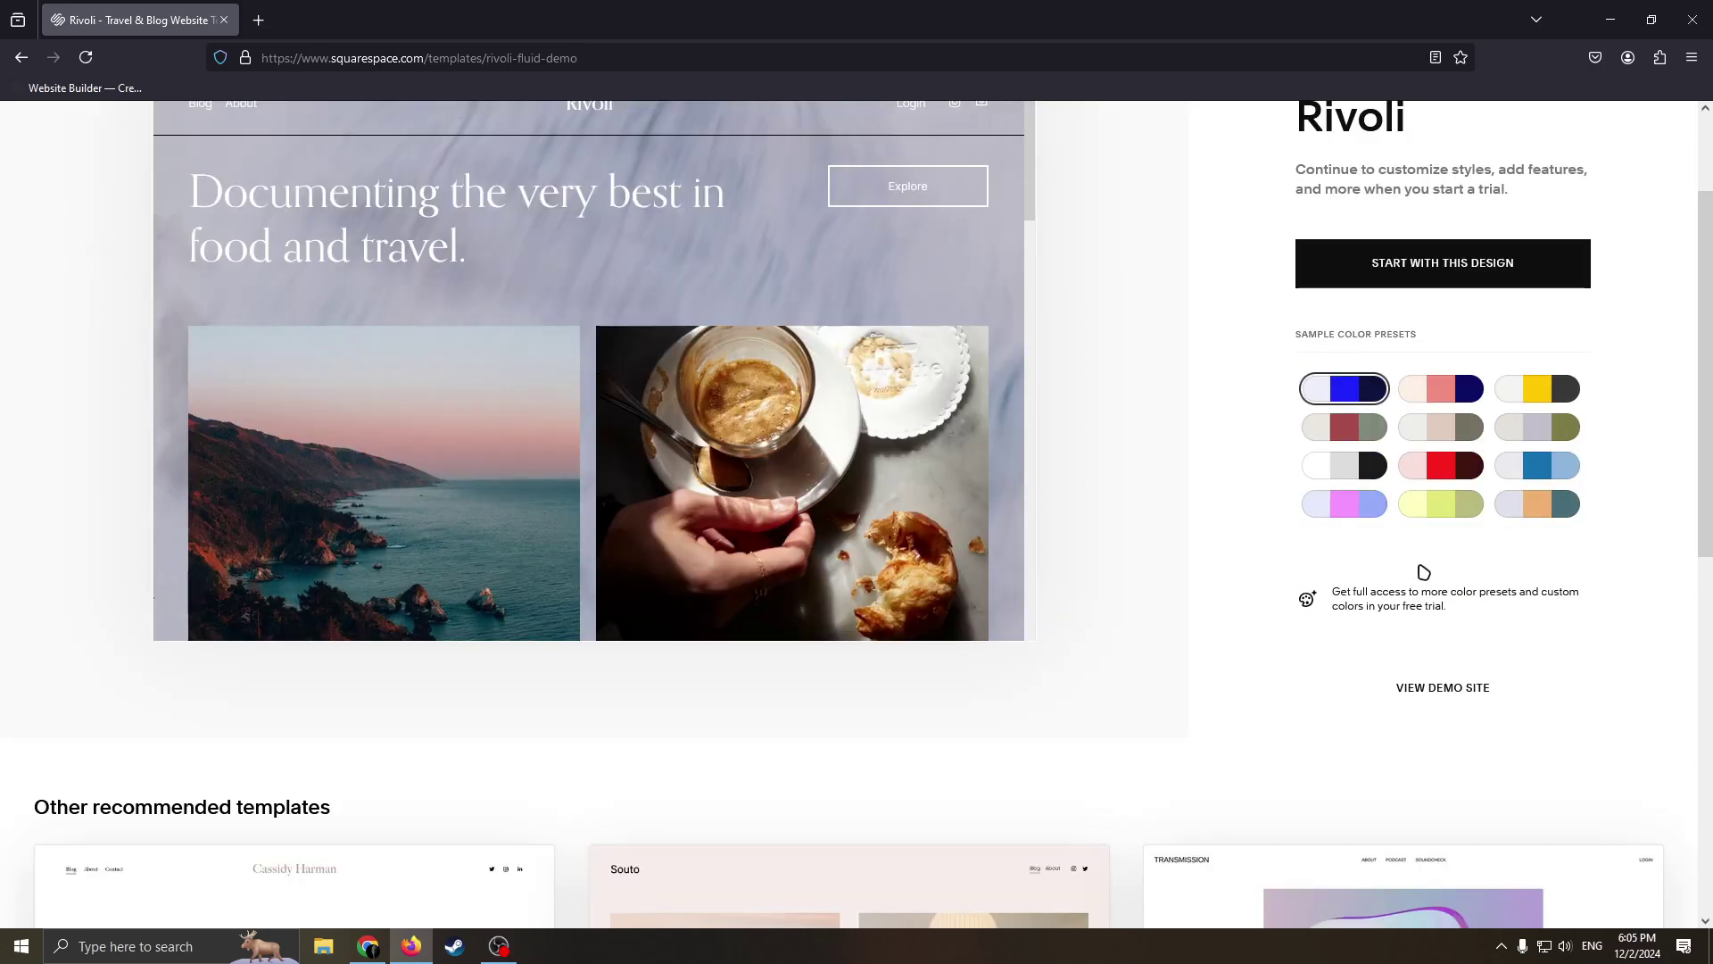
scroll(1419, 567, "up", 3)
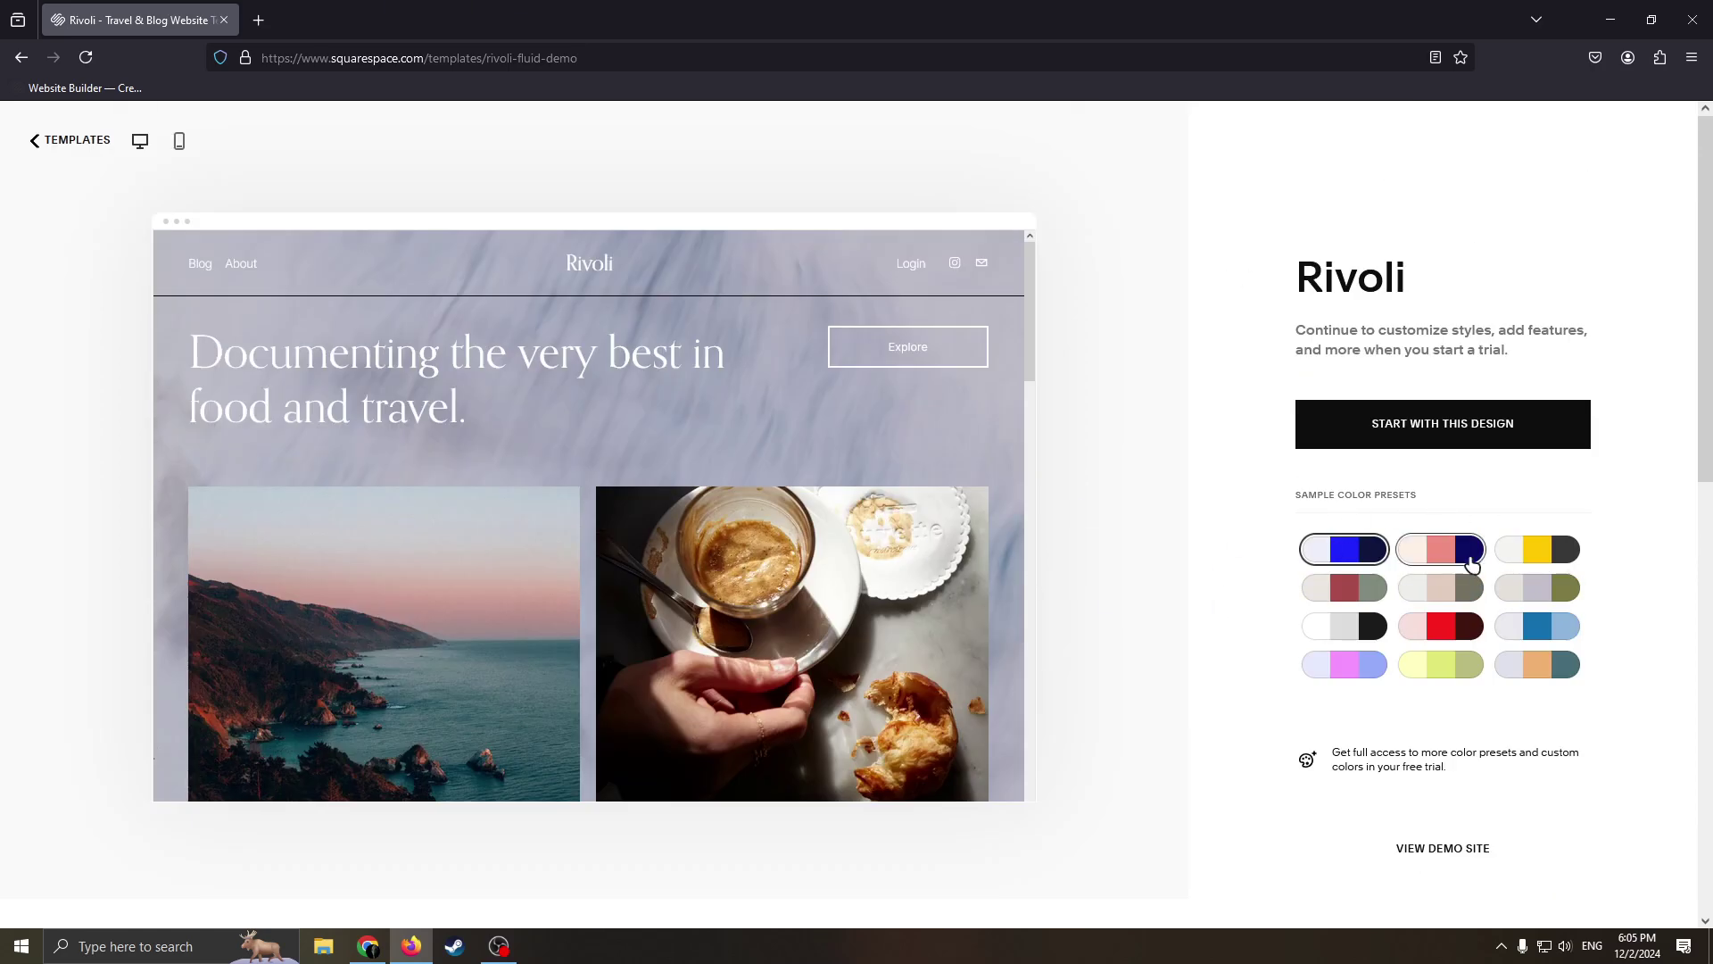
scroll(801, 558, "down", 10)
scroll(806, 561, "up", 10)
scroll(625, 535, "down", 10)
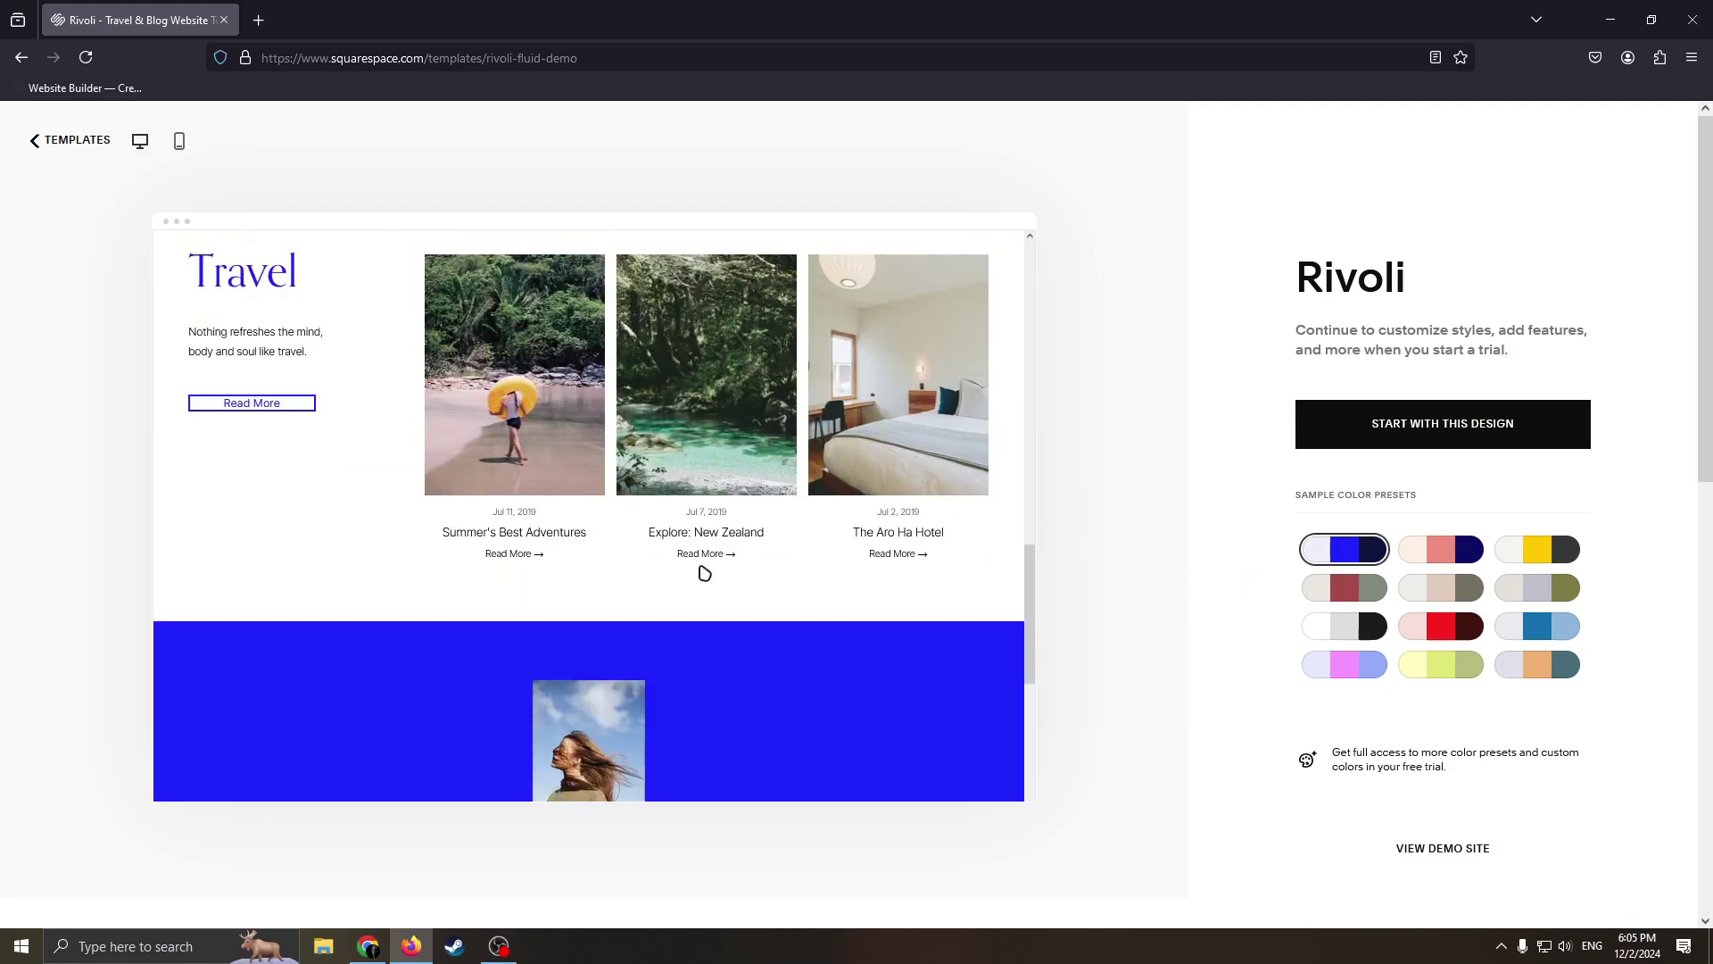
scroll(759, 580, "up", 2)
scroll(856, 545, "down", 5)
scroll(907, 497, "up", 6)
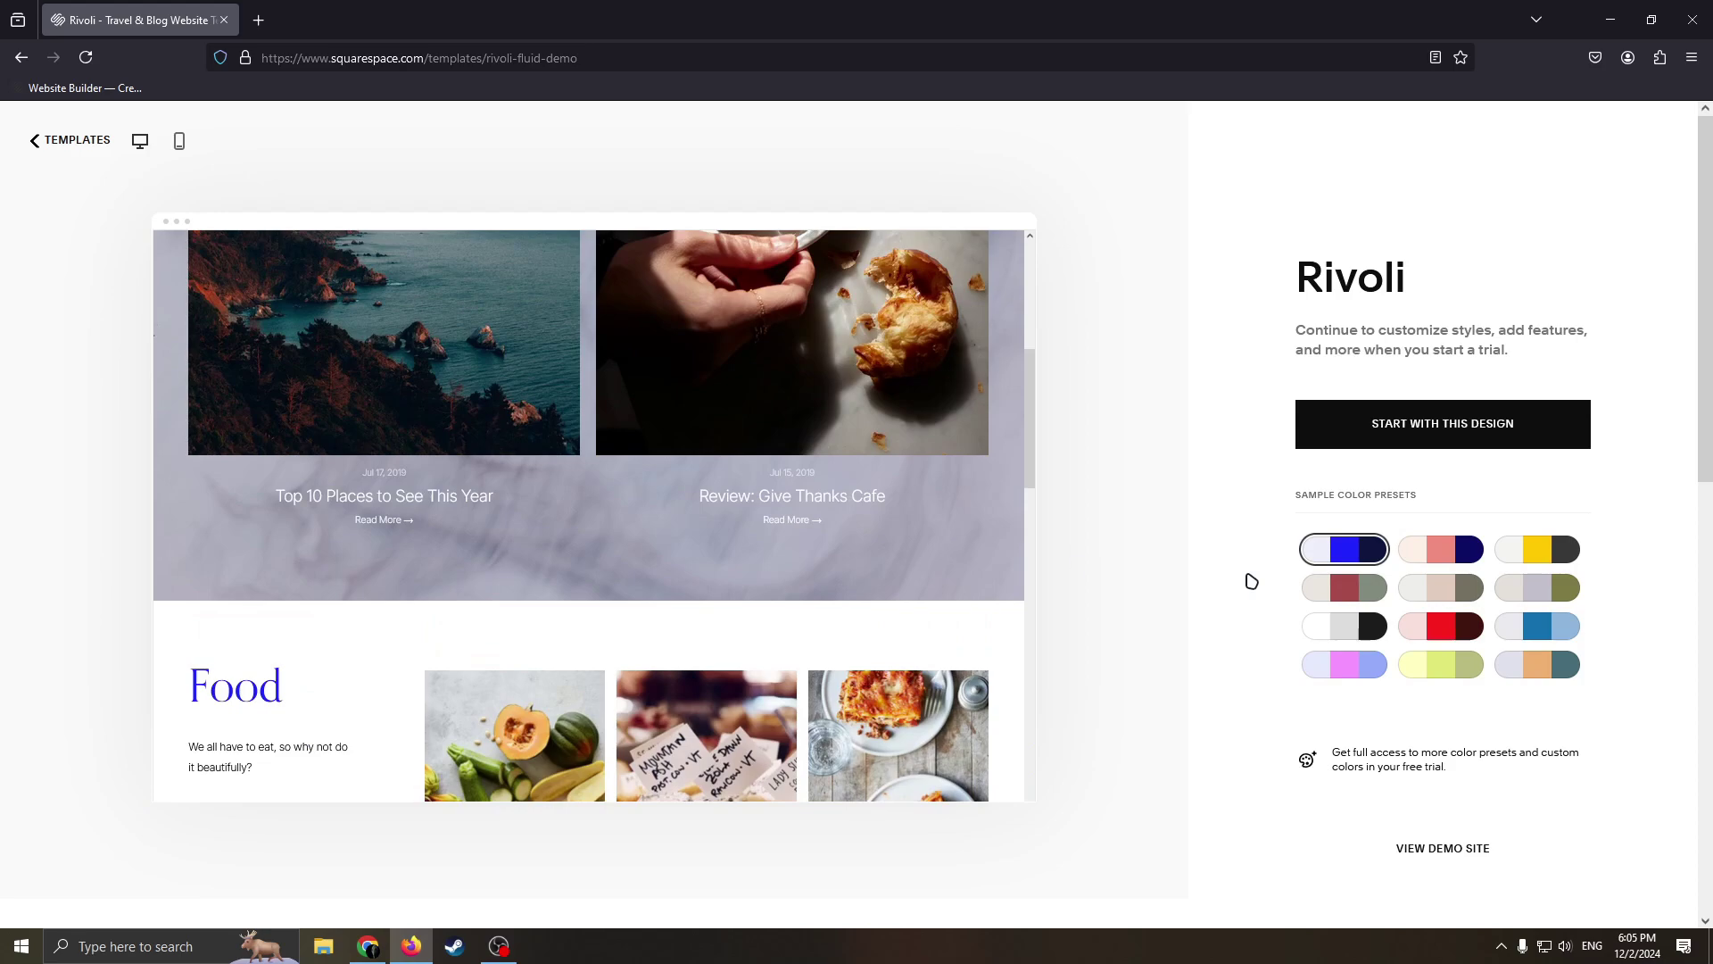
Try the red, grey, coral and maroon color presets on the Rivoli preview and return to the blue preset.
left_click(1447, 624)
scroll(781, 585, "down", 10)
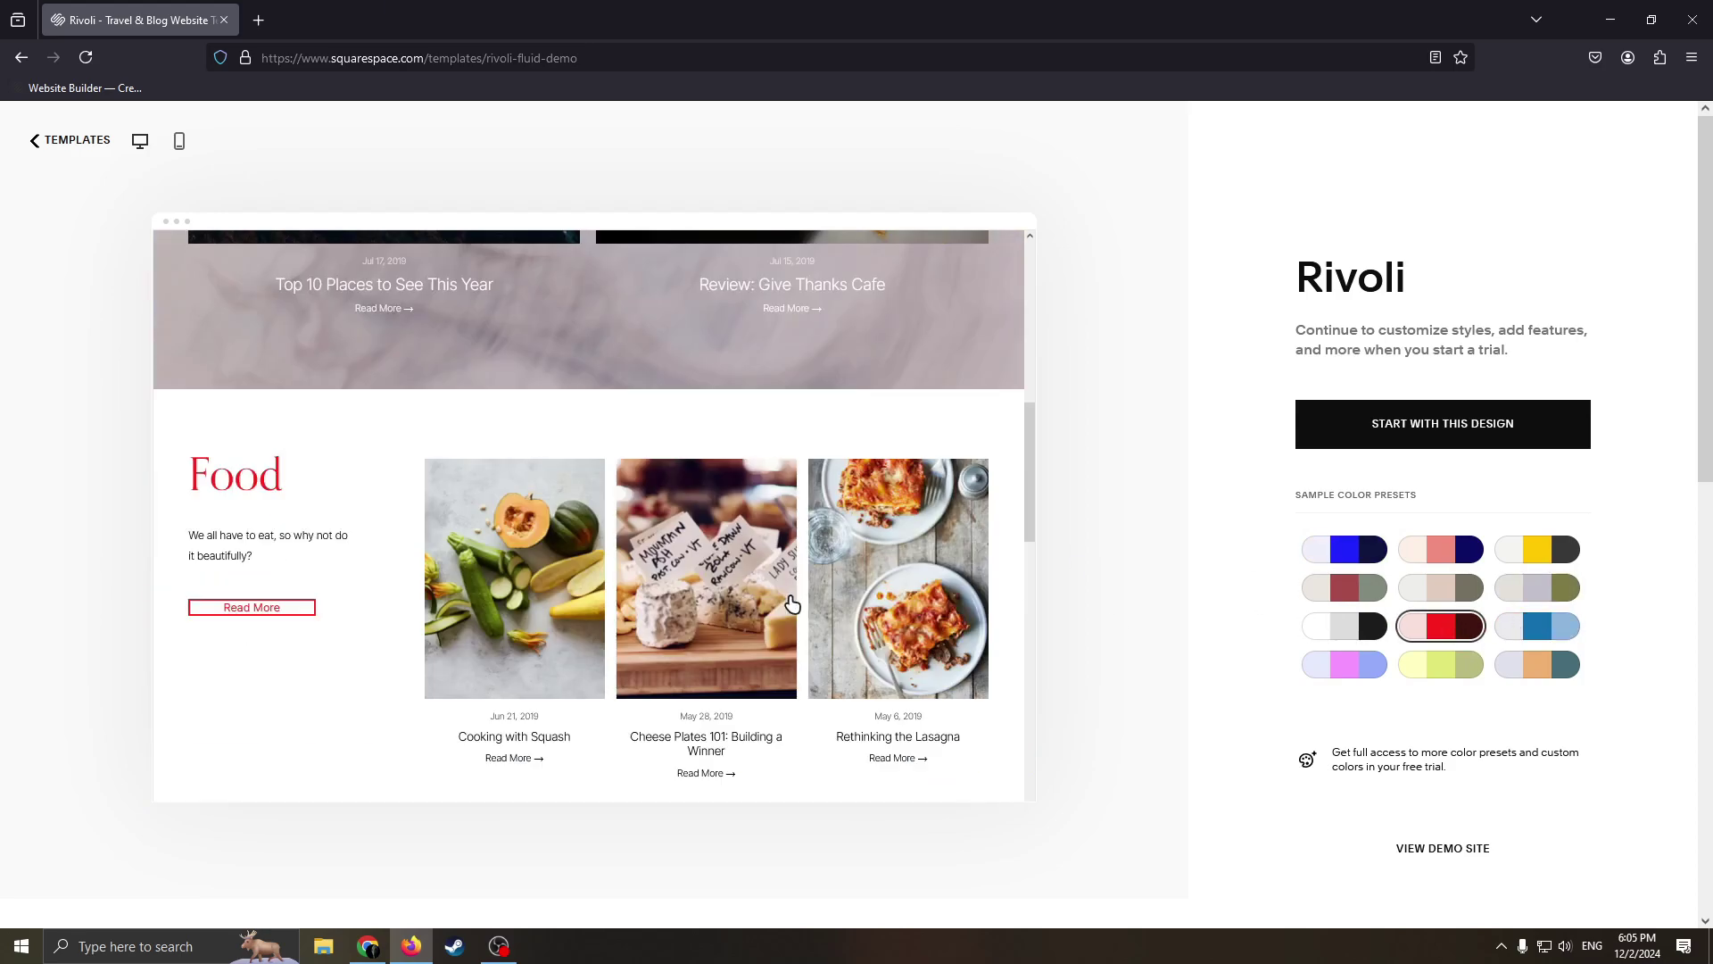
left_click(1330, 626)
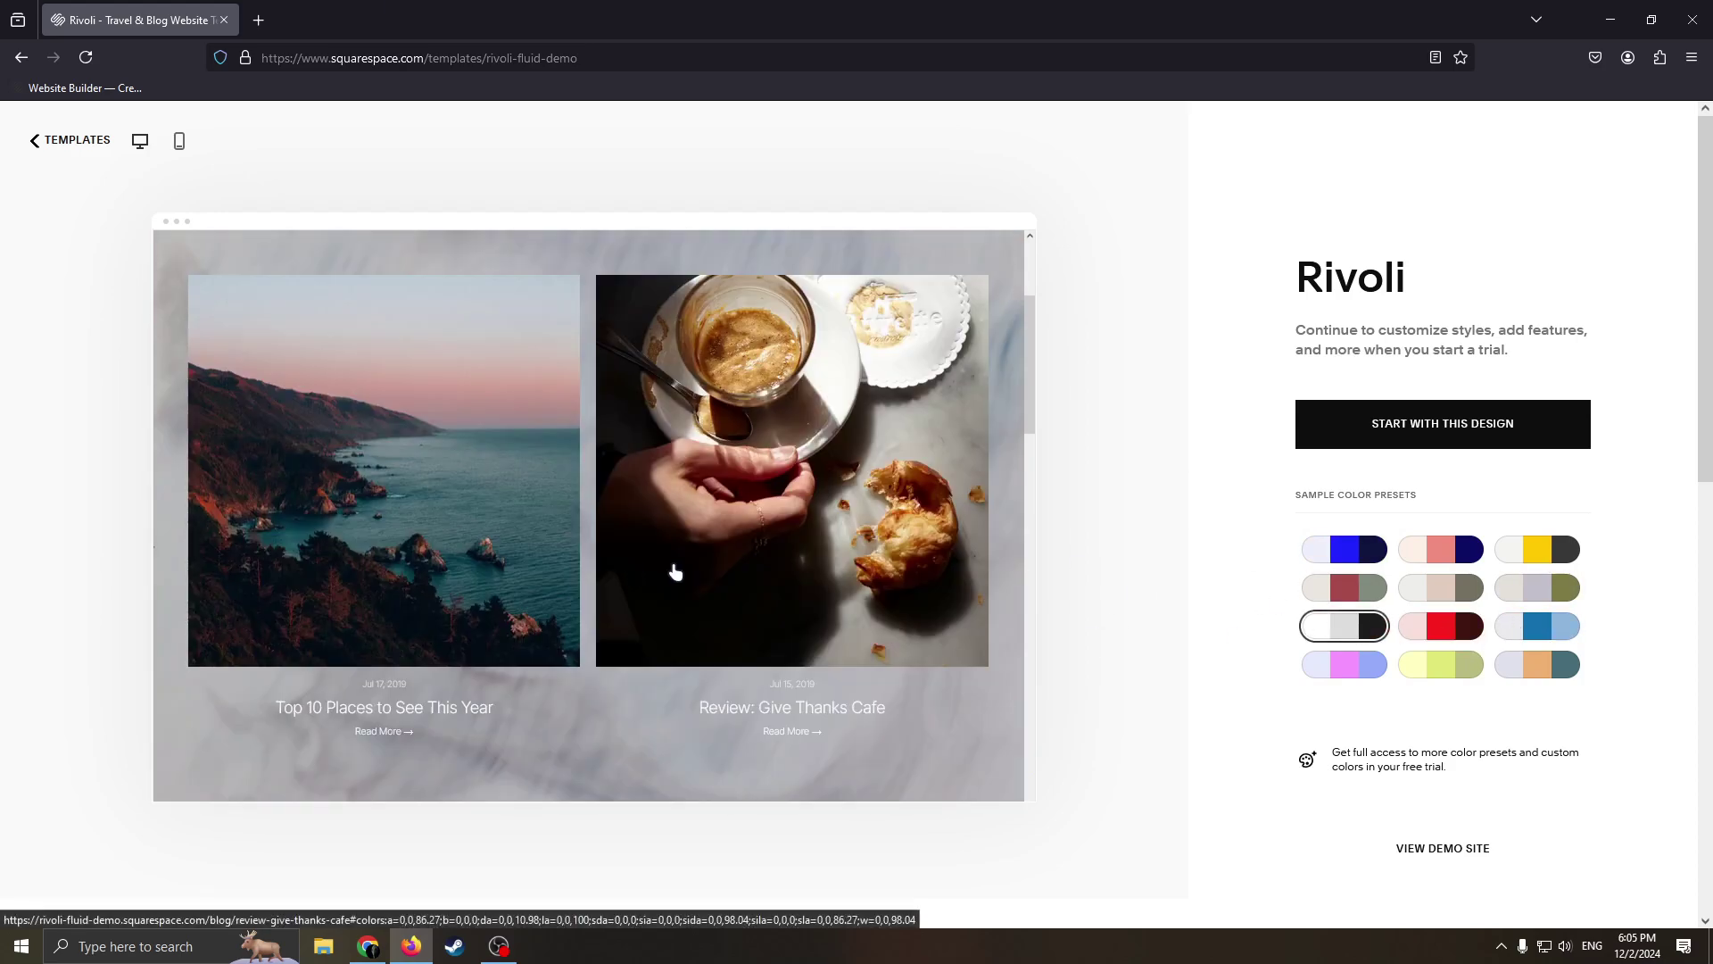
left_click(1479, 684)
left_click(1441, 549)
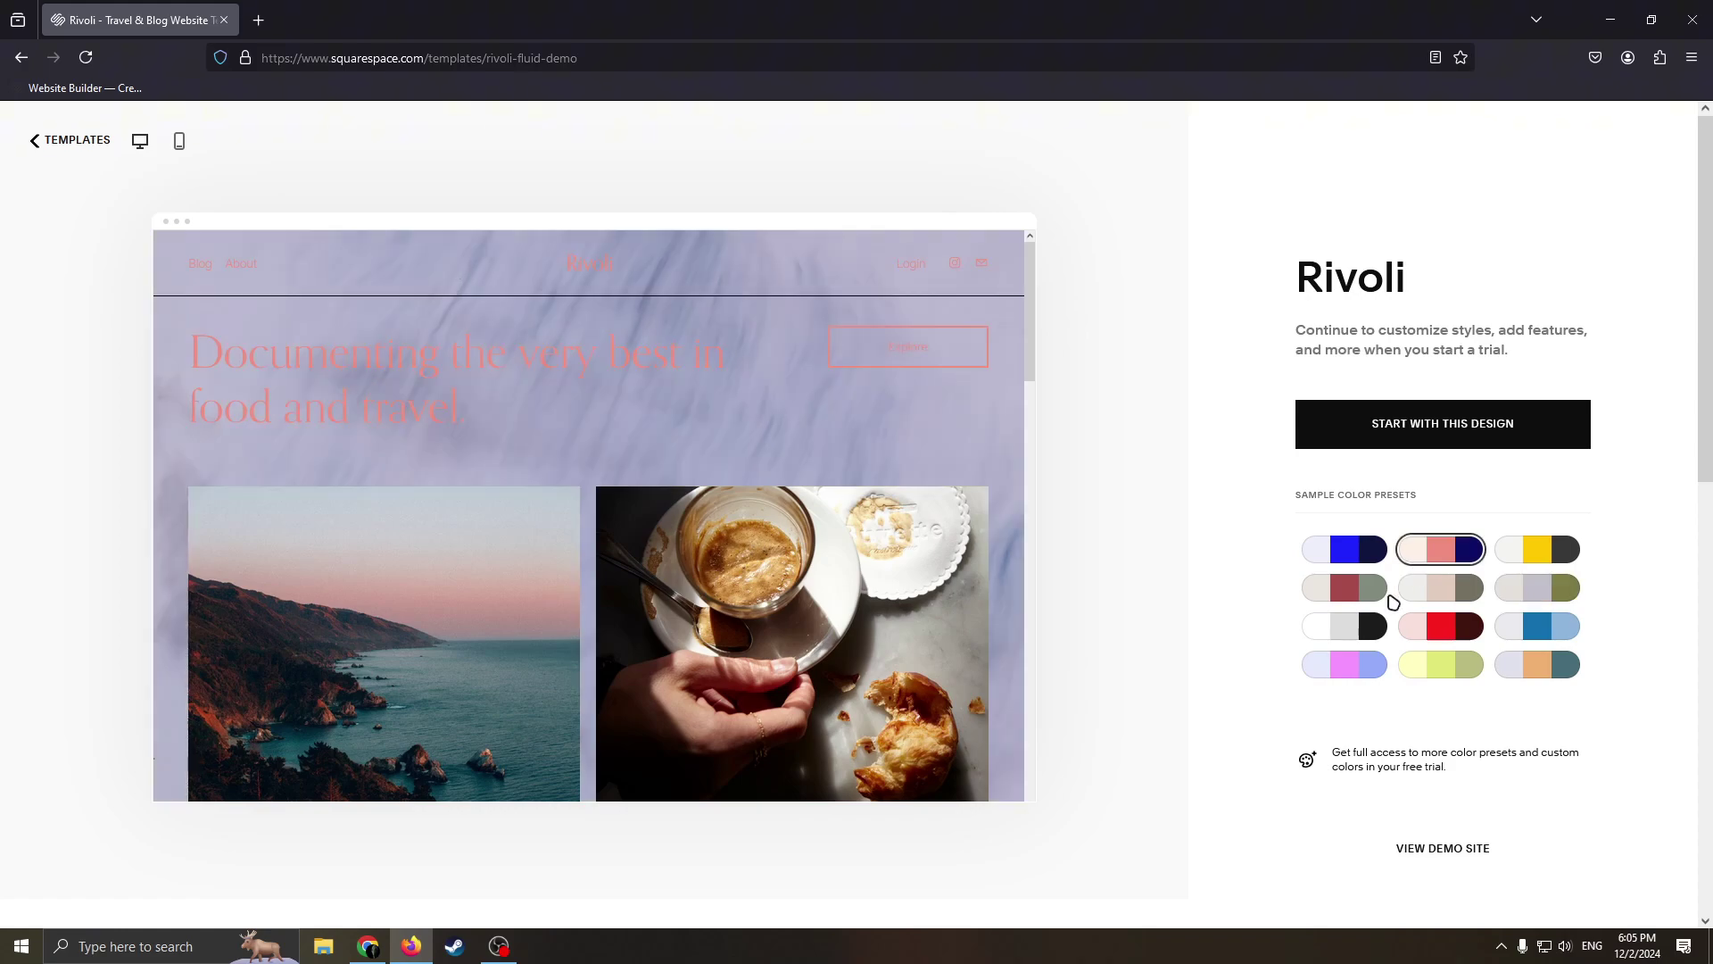
left_click(1347, 587)
left_click(1361, 544)
Review the Rivoli preview in the blue preset along with the other recommended templates.
scroll(746, 543, "down", 5)
scroll(803, 464, "up", 5)
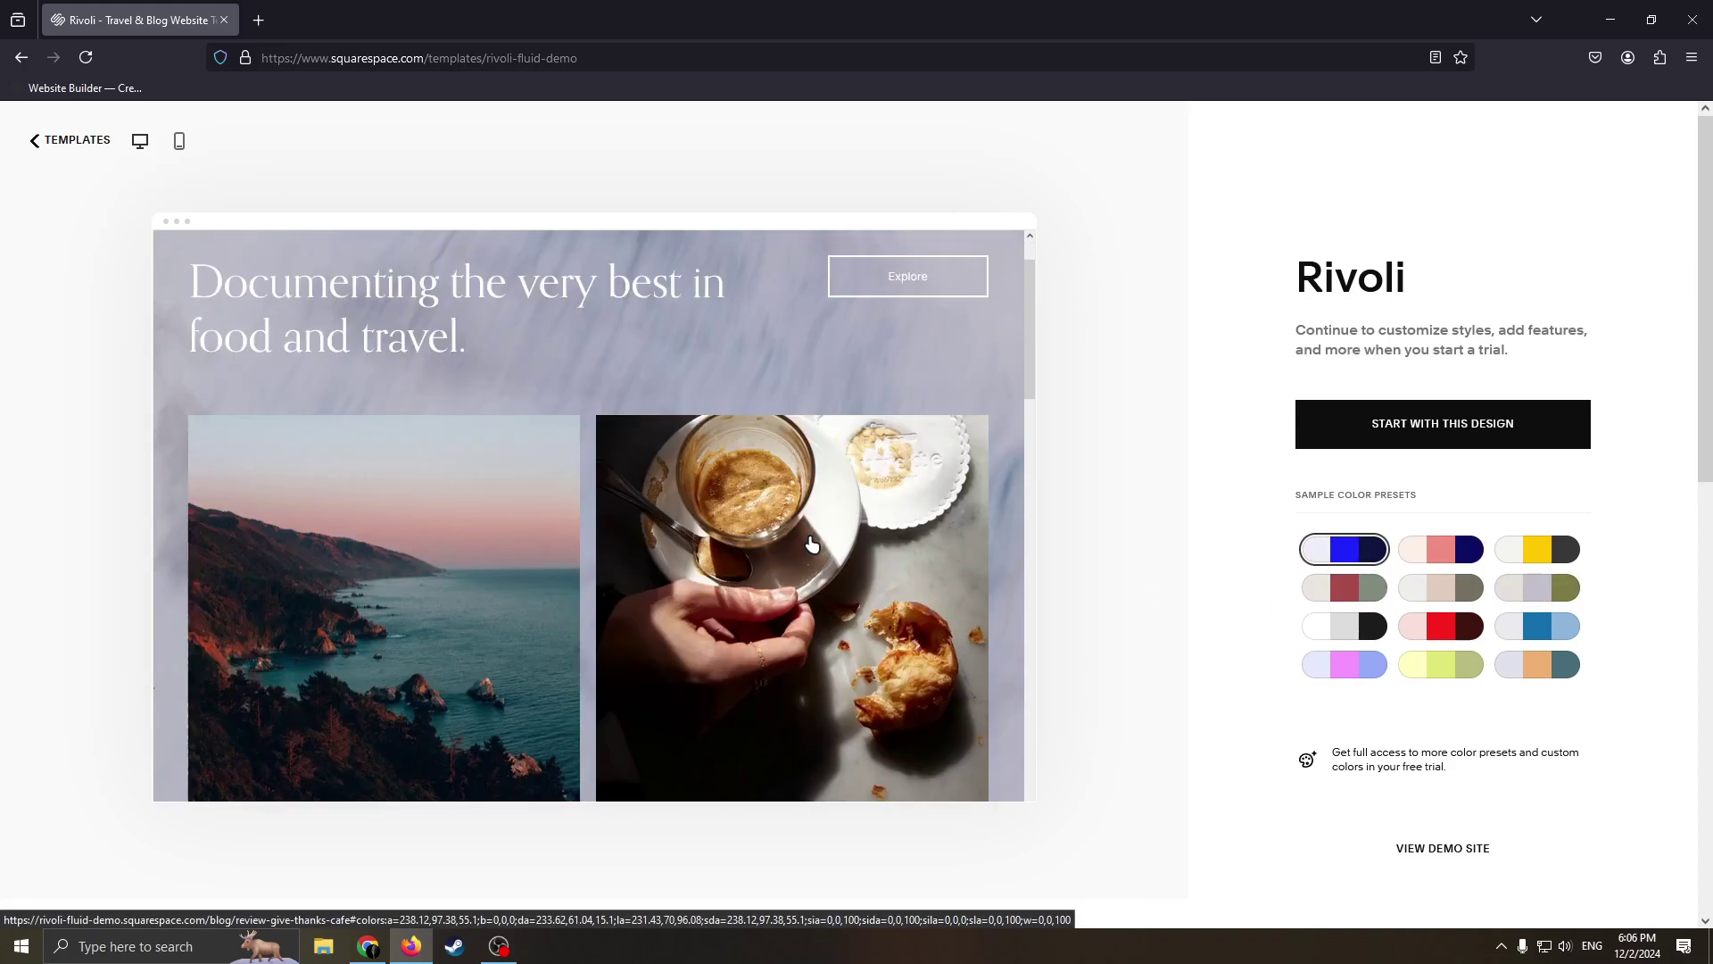
scroll(711, 571, "down", 8)
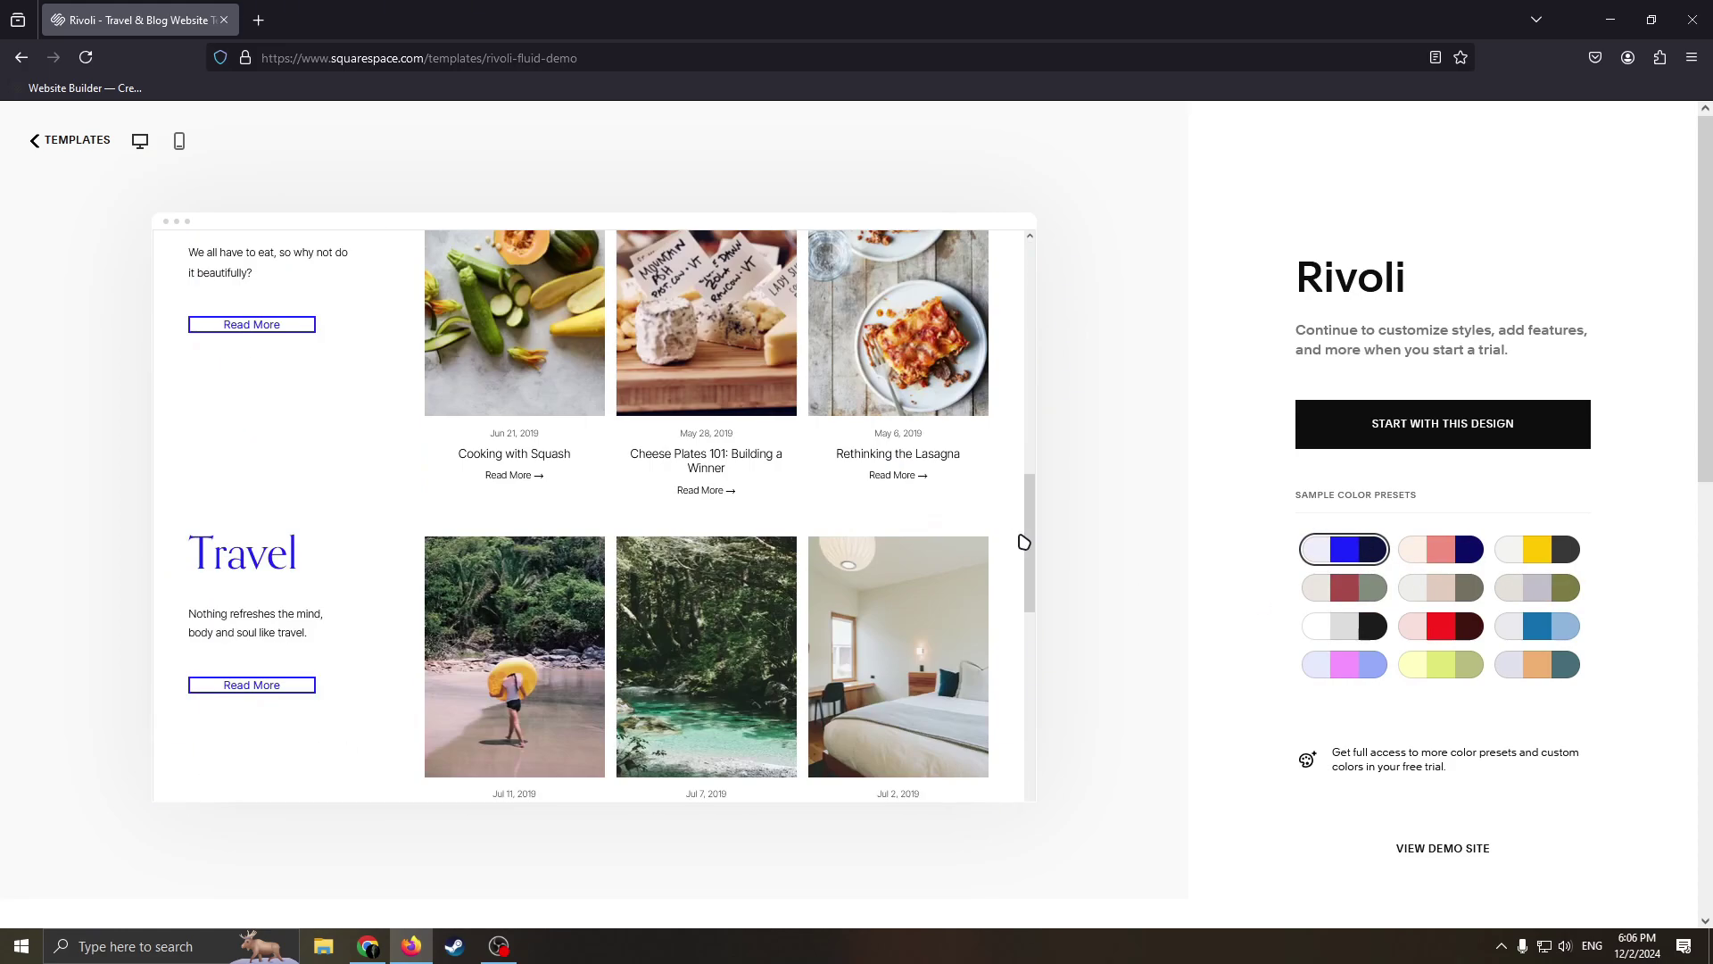
scroll(712, 419, "up", 5)
scroll(713, 419, "up", 3)
scroll(776, 473, "down", 3)
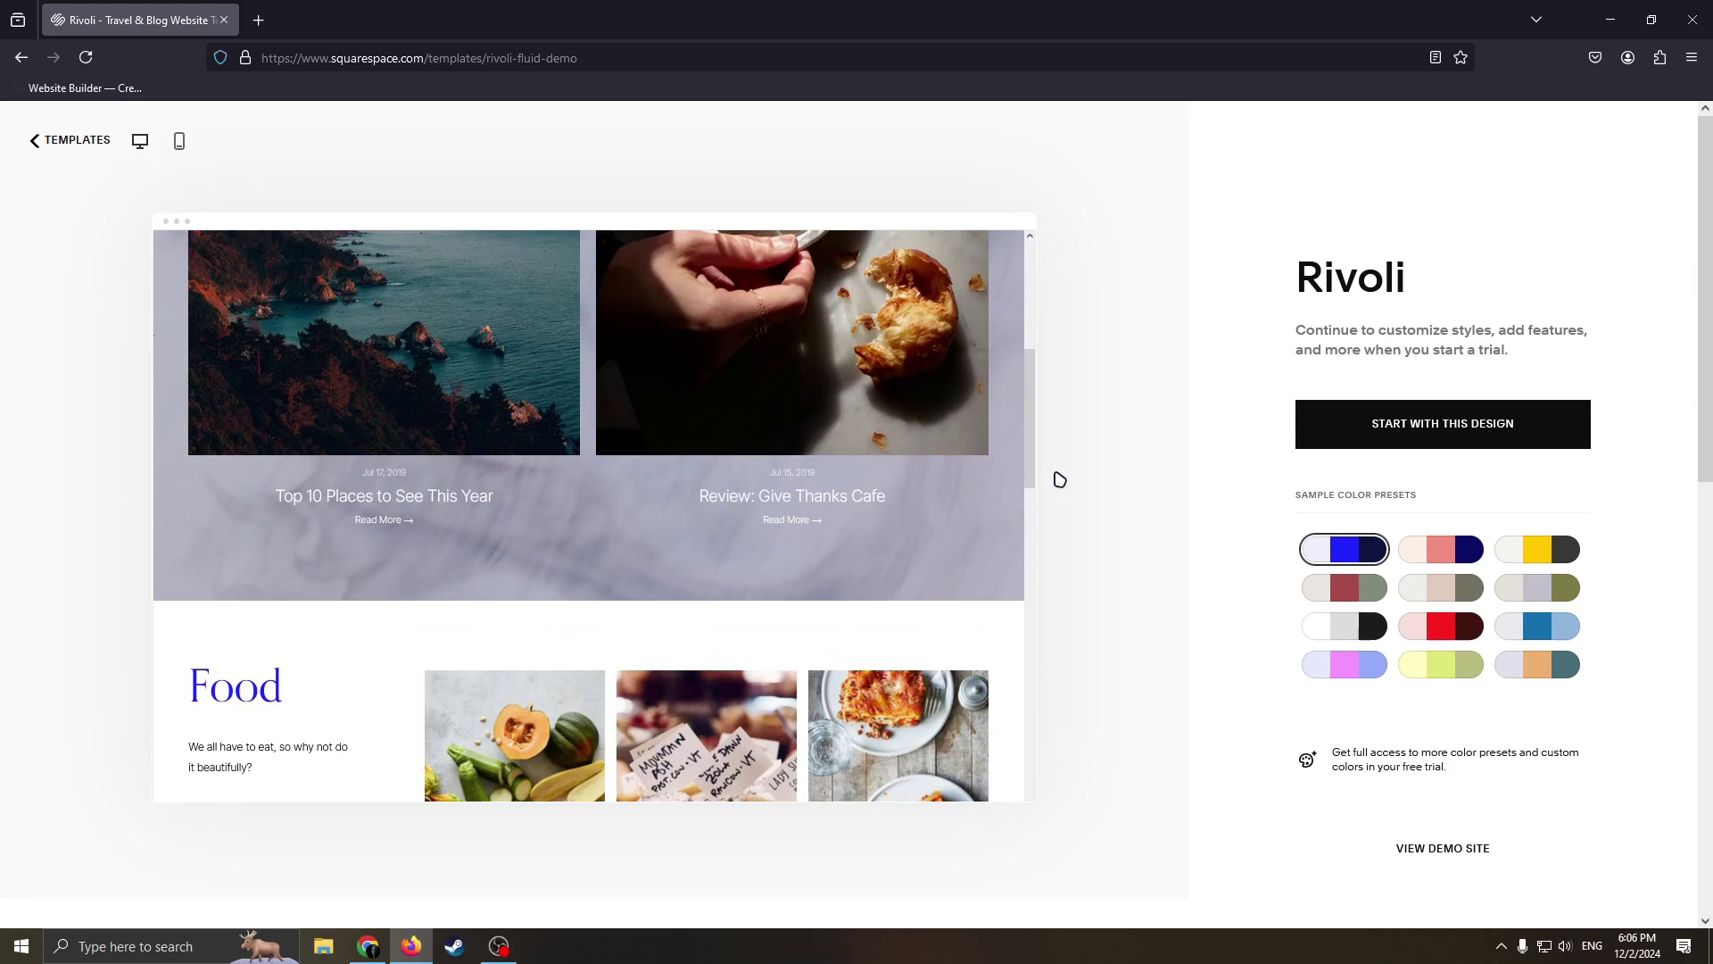
scroll(1000, 442, "up", 3)
scroll(1098, 571, "down", 8)
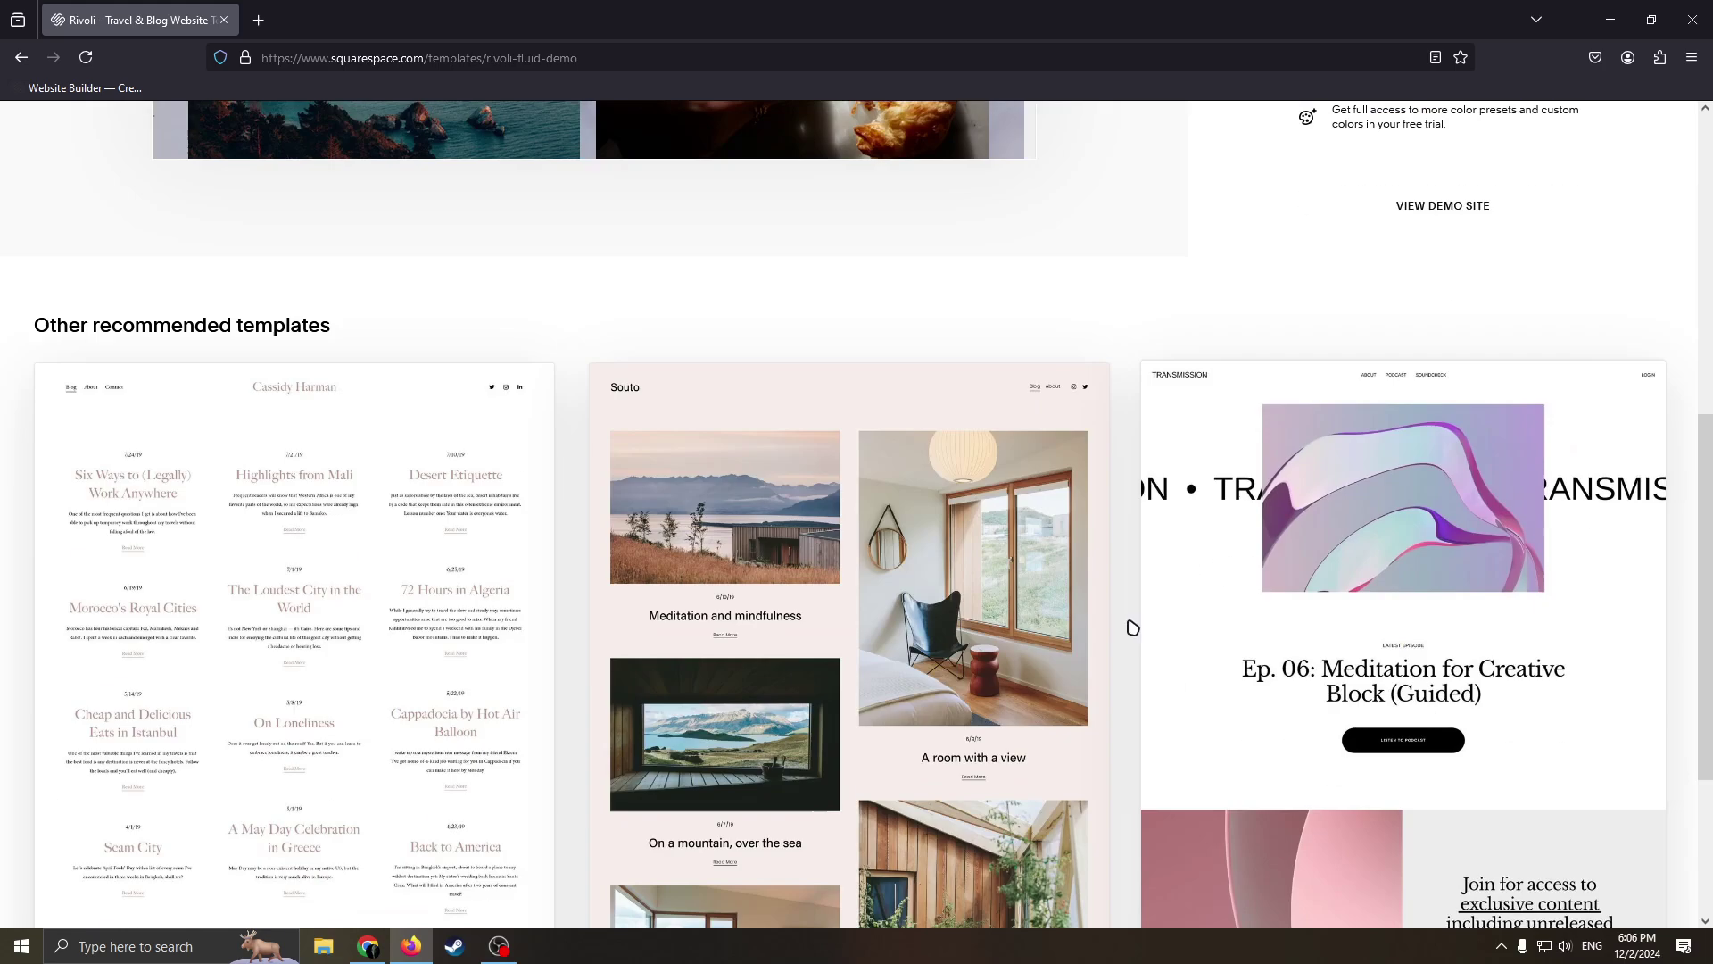
scroll(1353, 519, "up", 8)
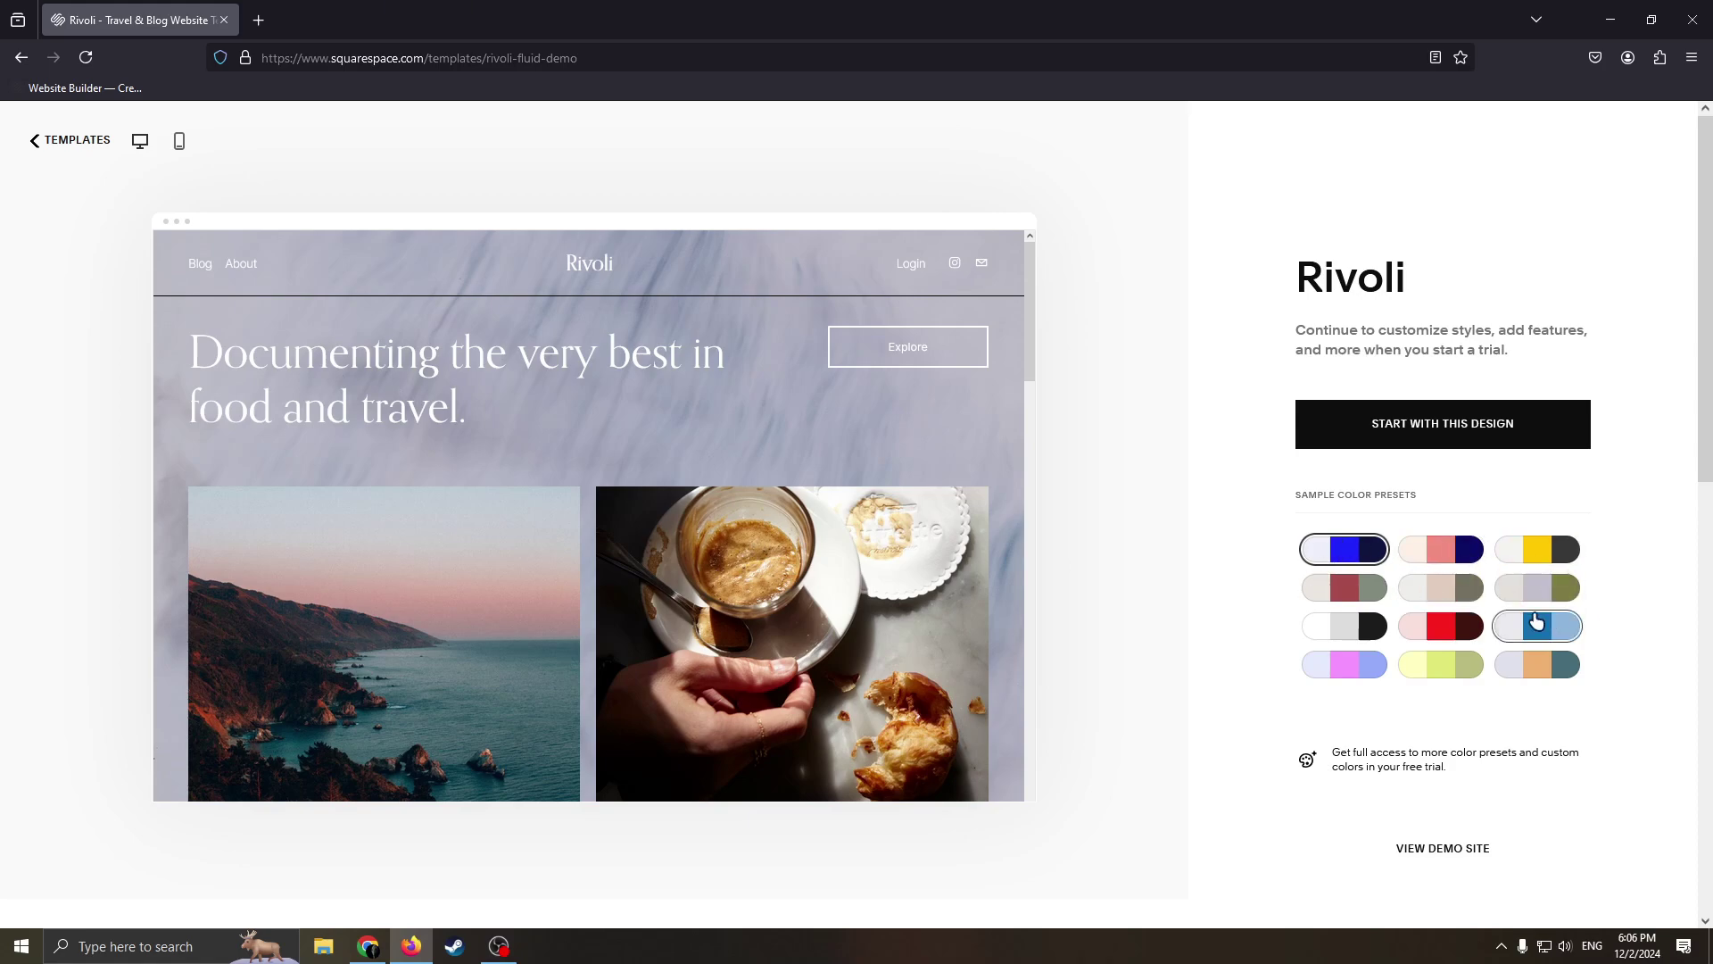
scroll(1352, 500, "down", 3)
scroll(1392, 535, "up", 3)
Start a site with the Rivoli design and title it "Travel Blog Website by" followed by the owner's first name.
left_click(1384, 426)
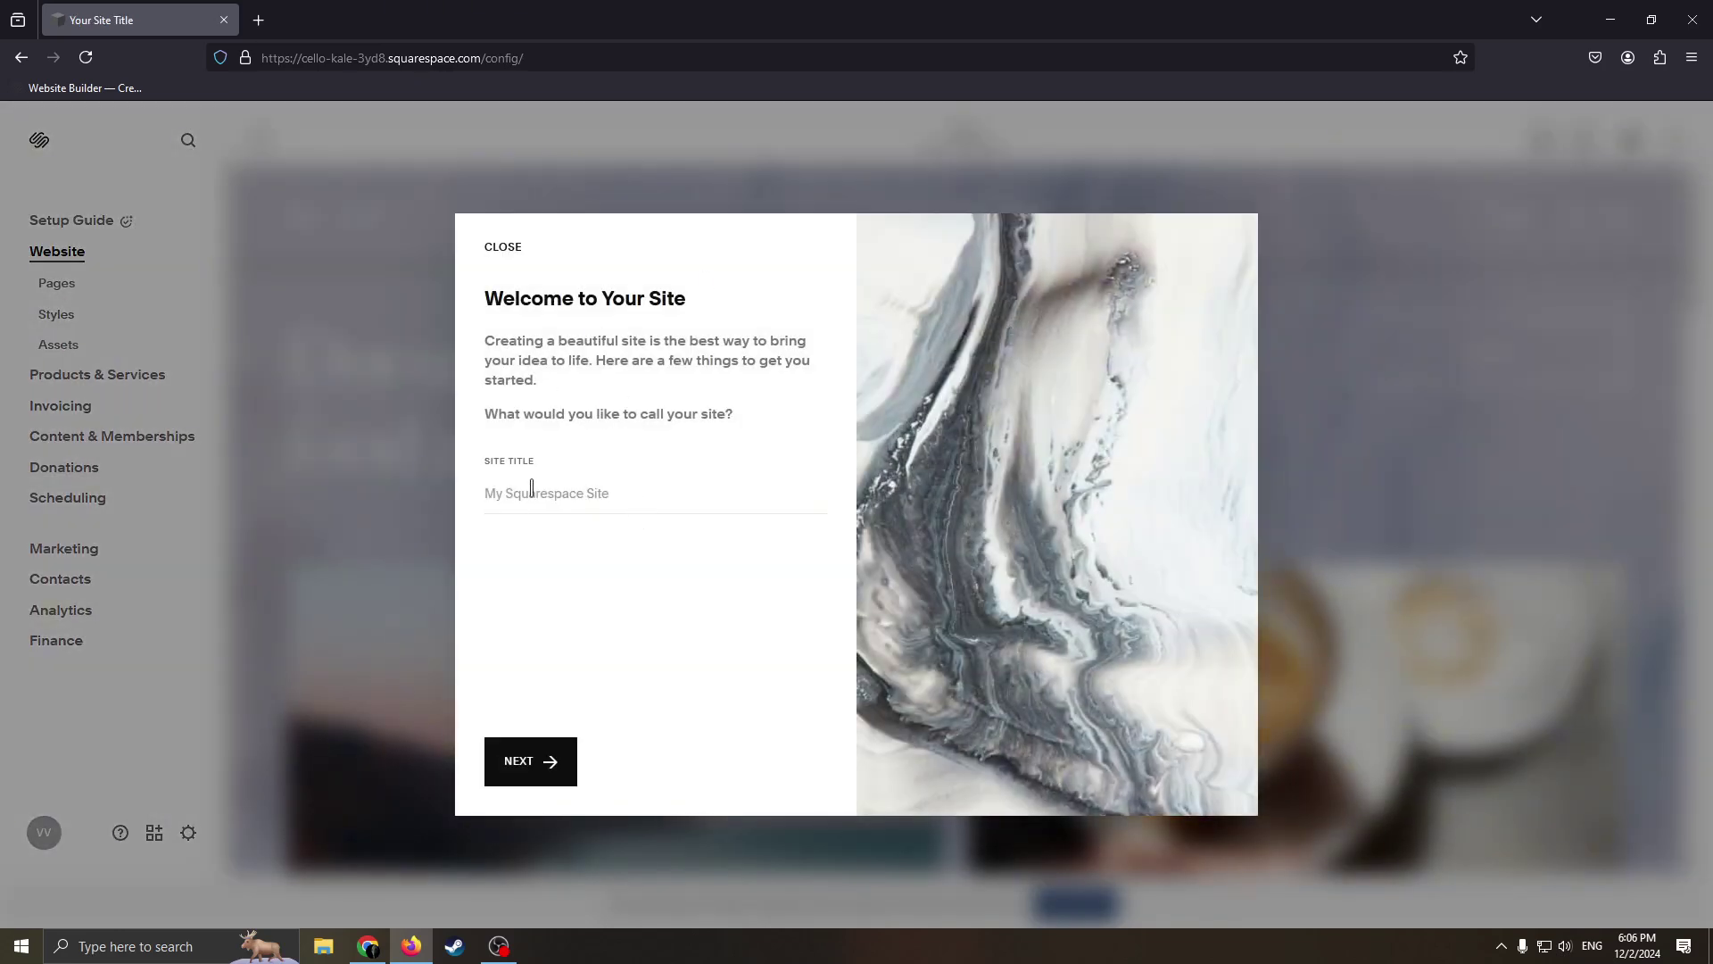
left_click(696, 491)
type("TRa")
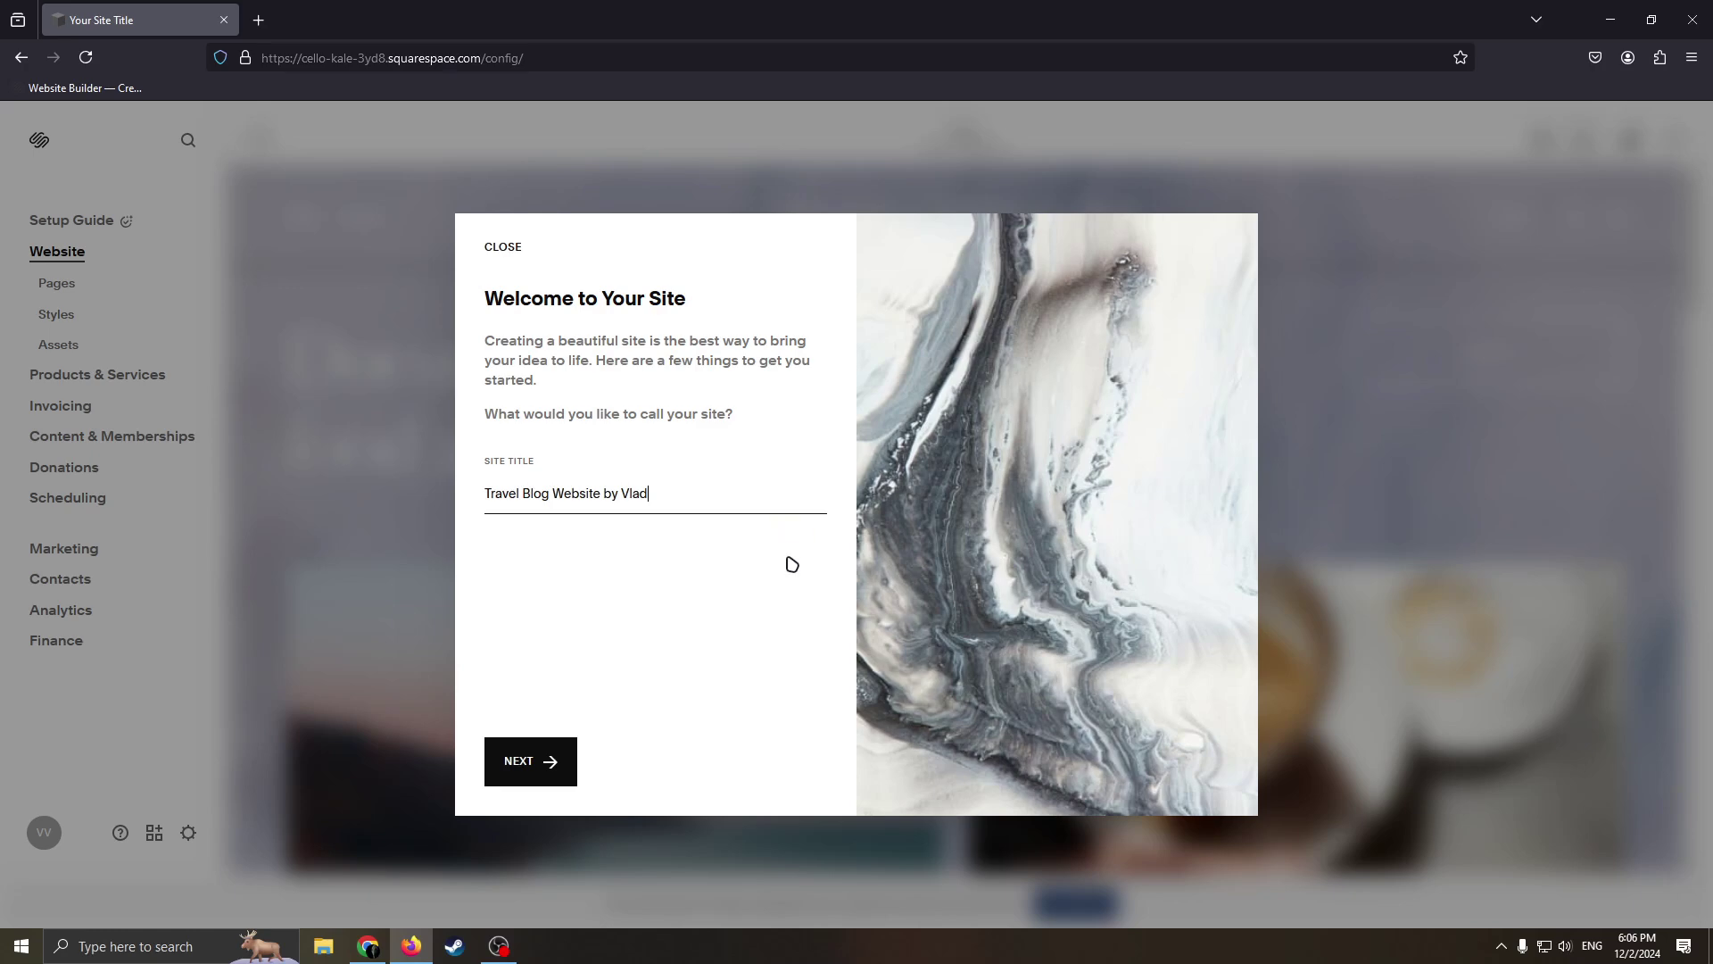
left_click(575, 758)
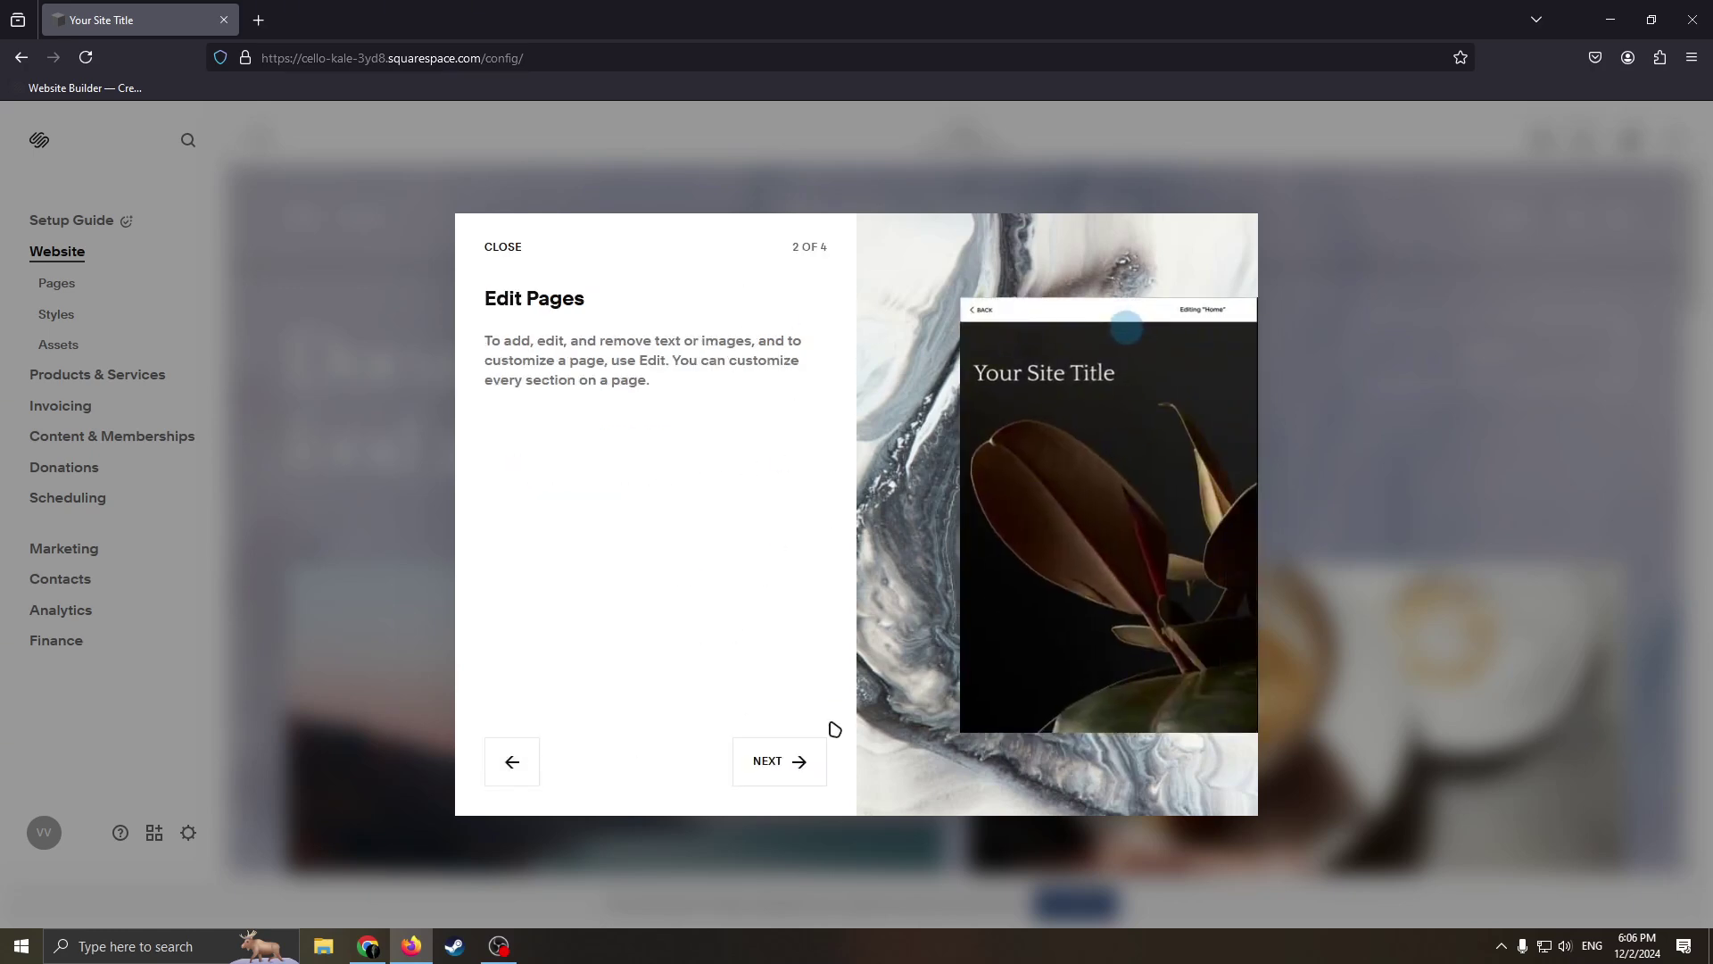
Go through the remaining introduction slides on editing, creating pages and styling, and get started with the site.
left_click(799, 749)
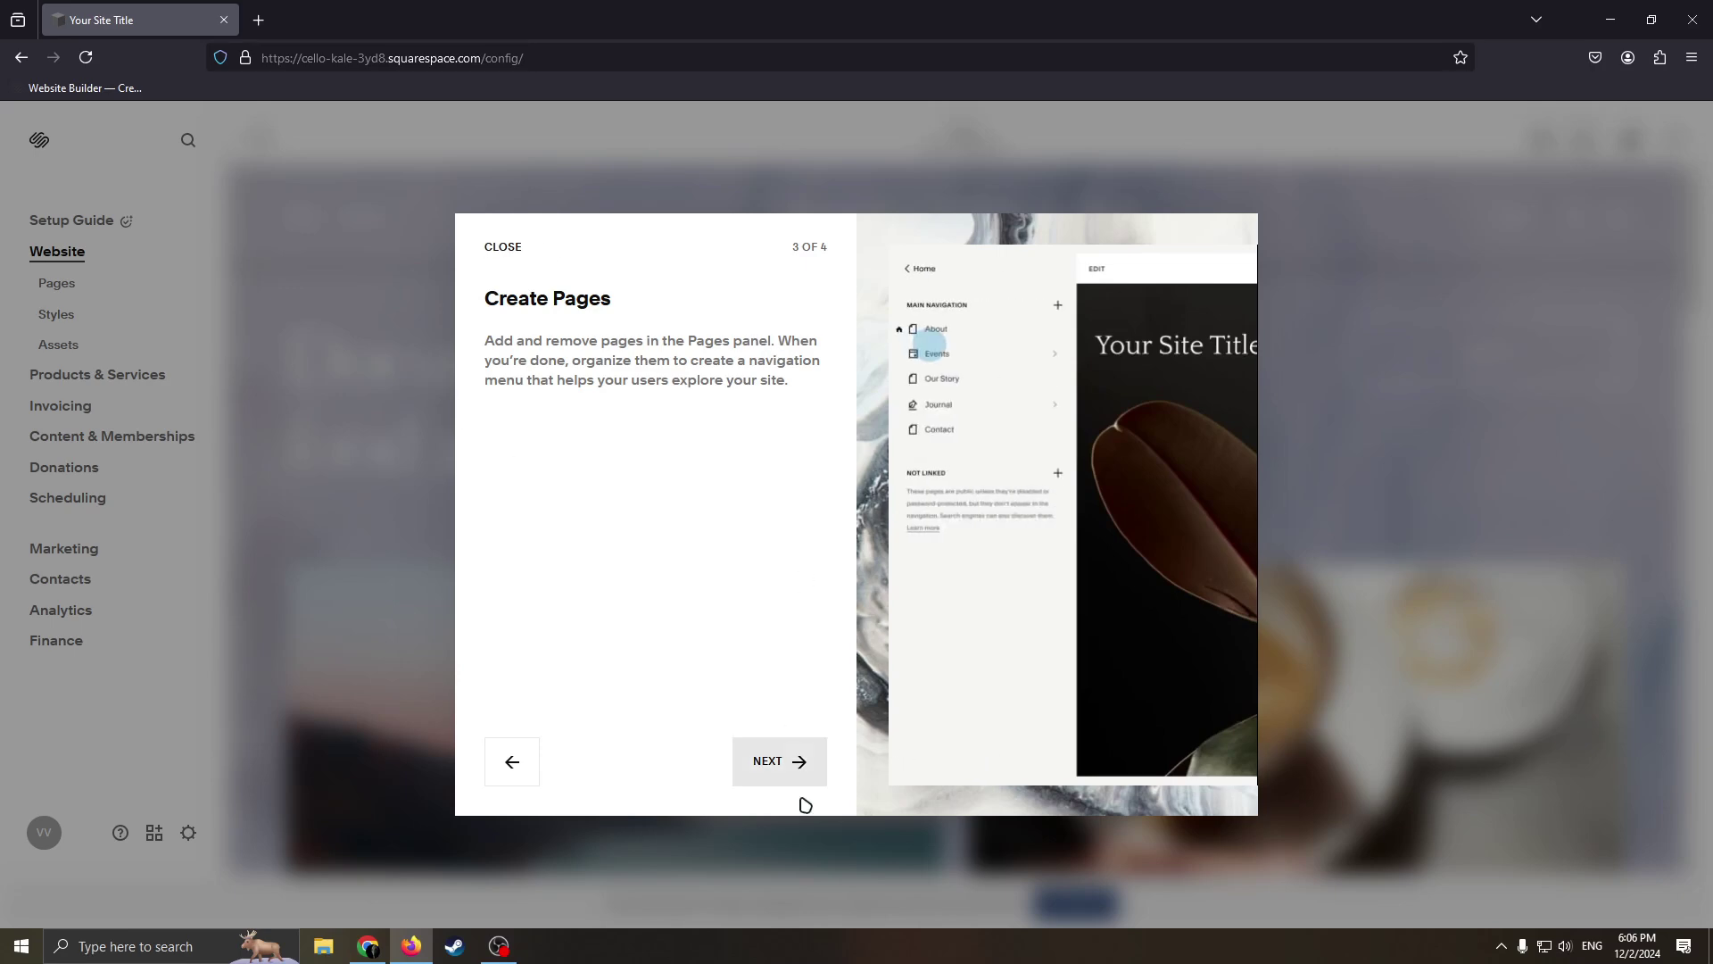
left_click(777, 772)
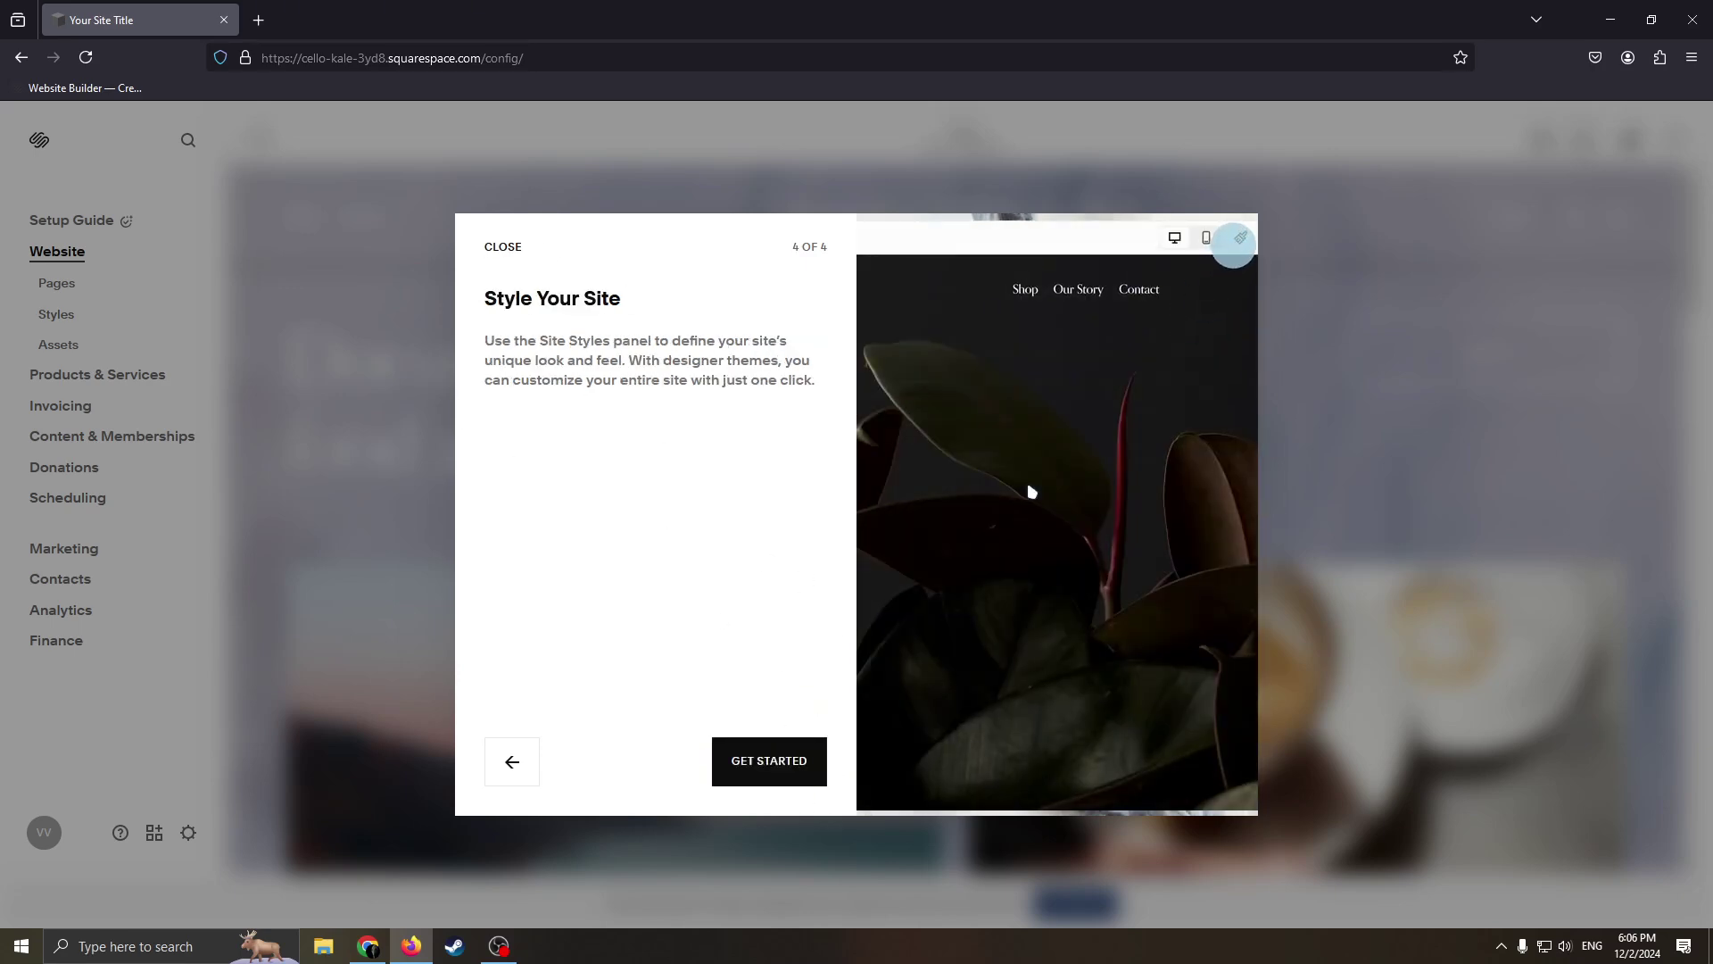
left_click(770, 761)
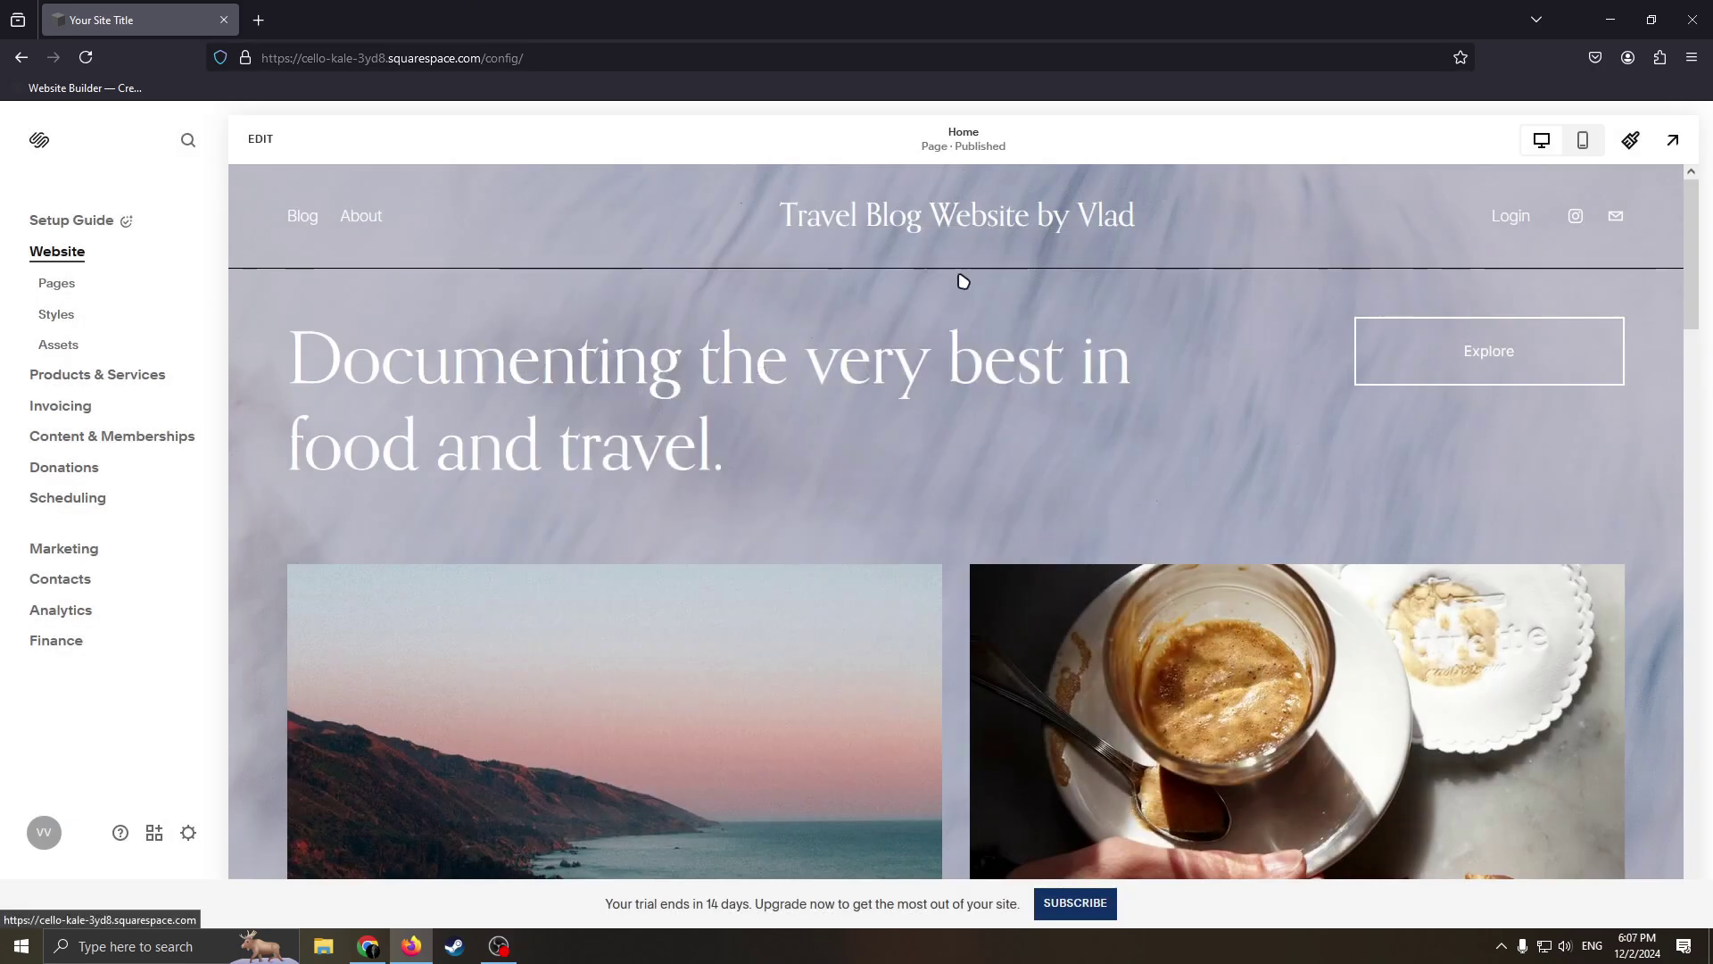
Examine the site's Main Navigation and Not Linked page lists and the page types available to add.
left_click(56, 284)
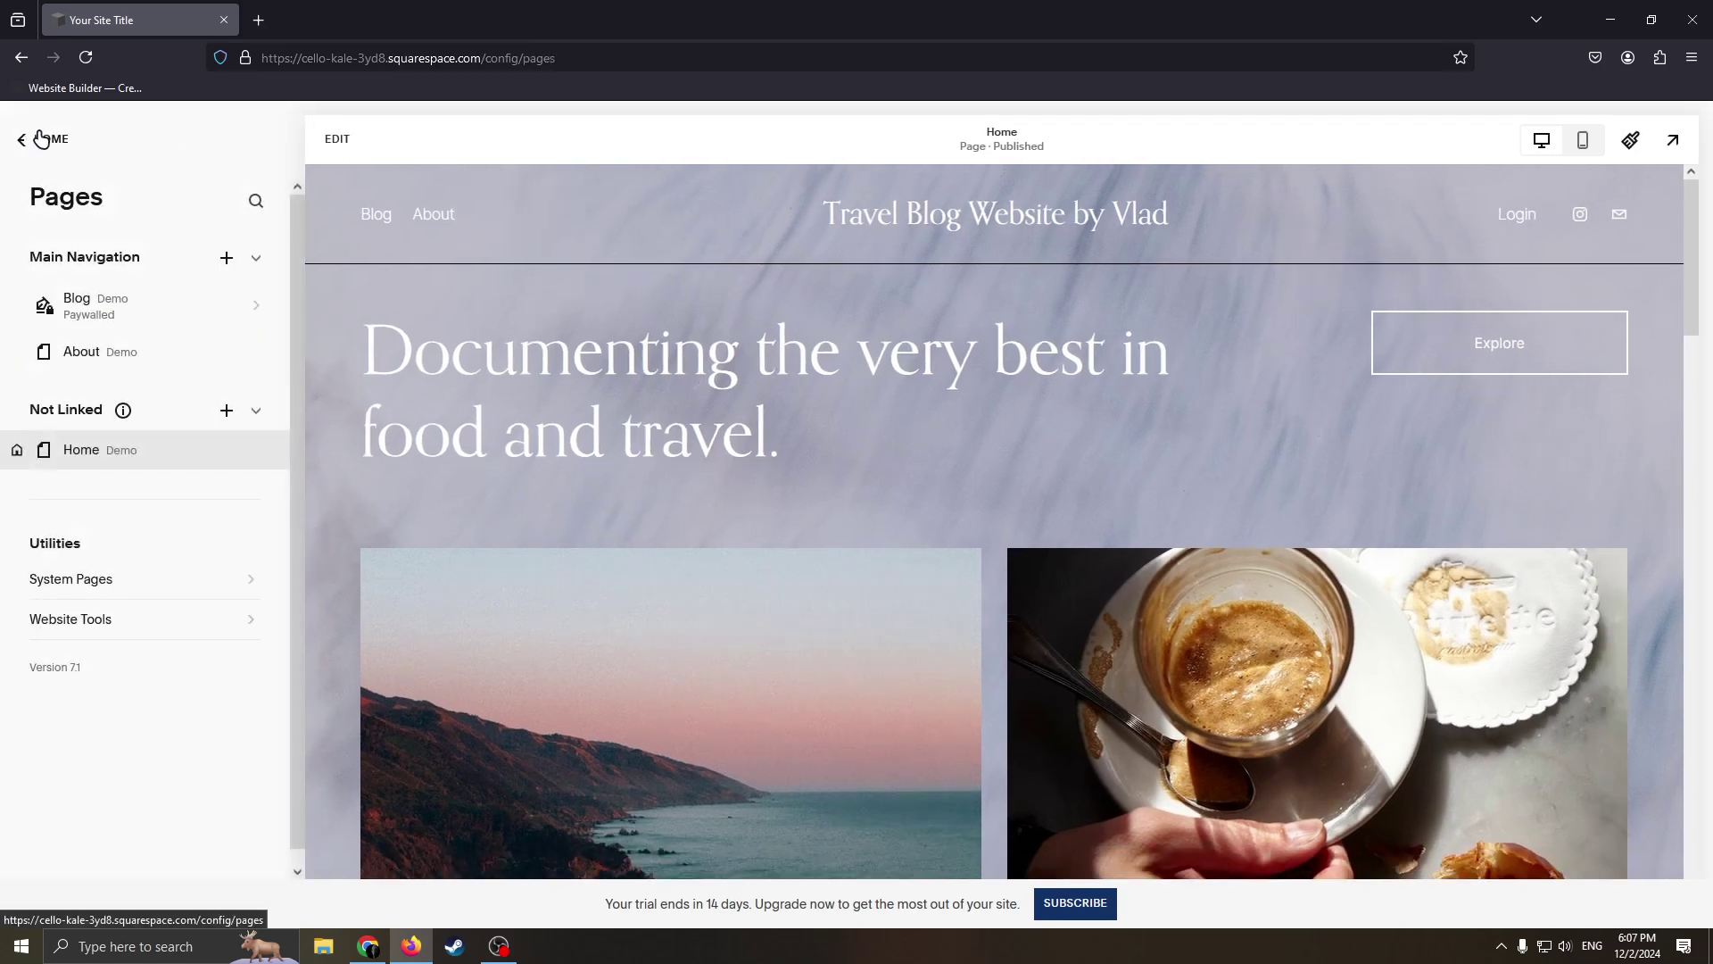
left_click(40, 139)
left_click(62, 254)
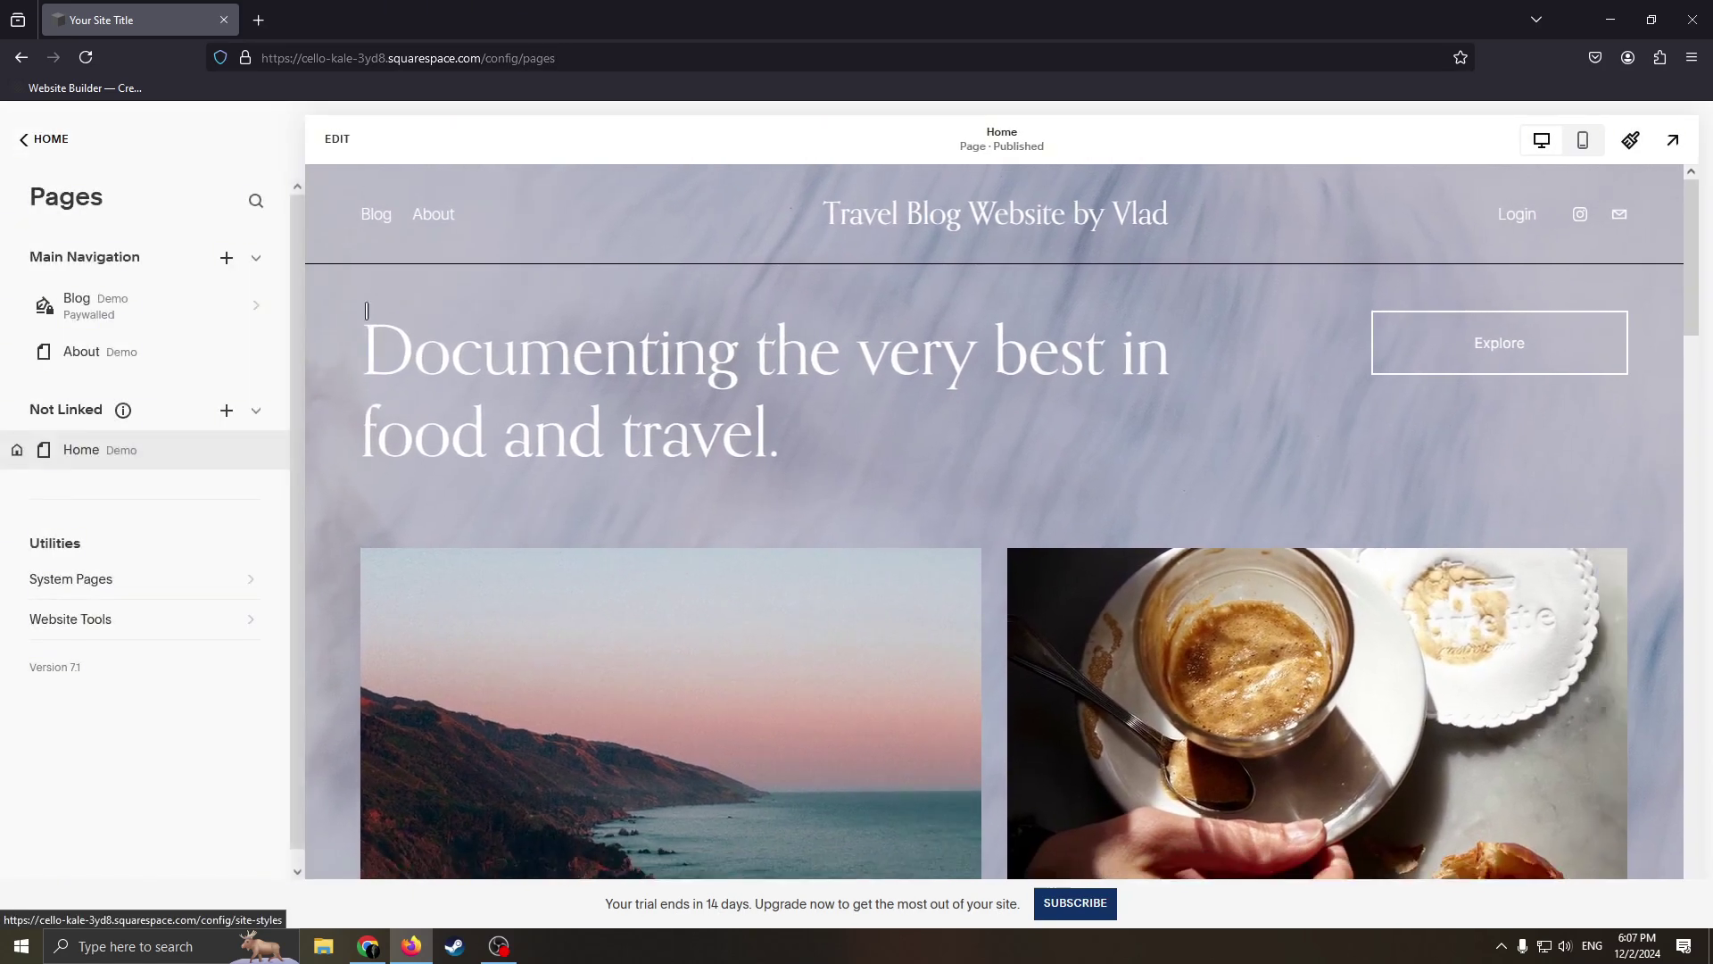
left_click_drag(70, 264, 140, 259)
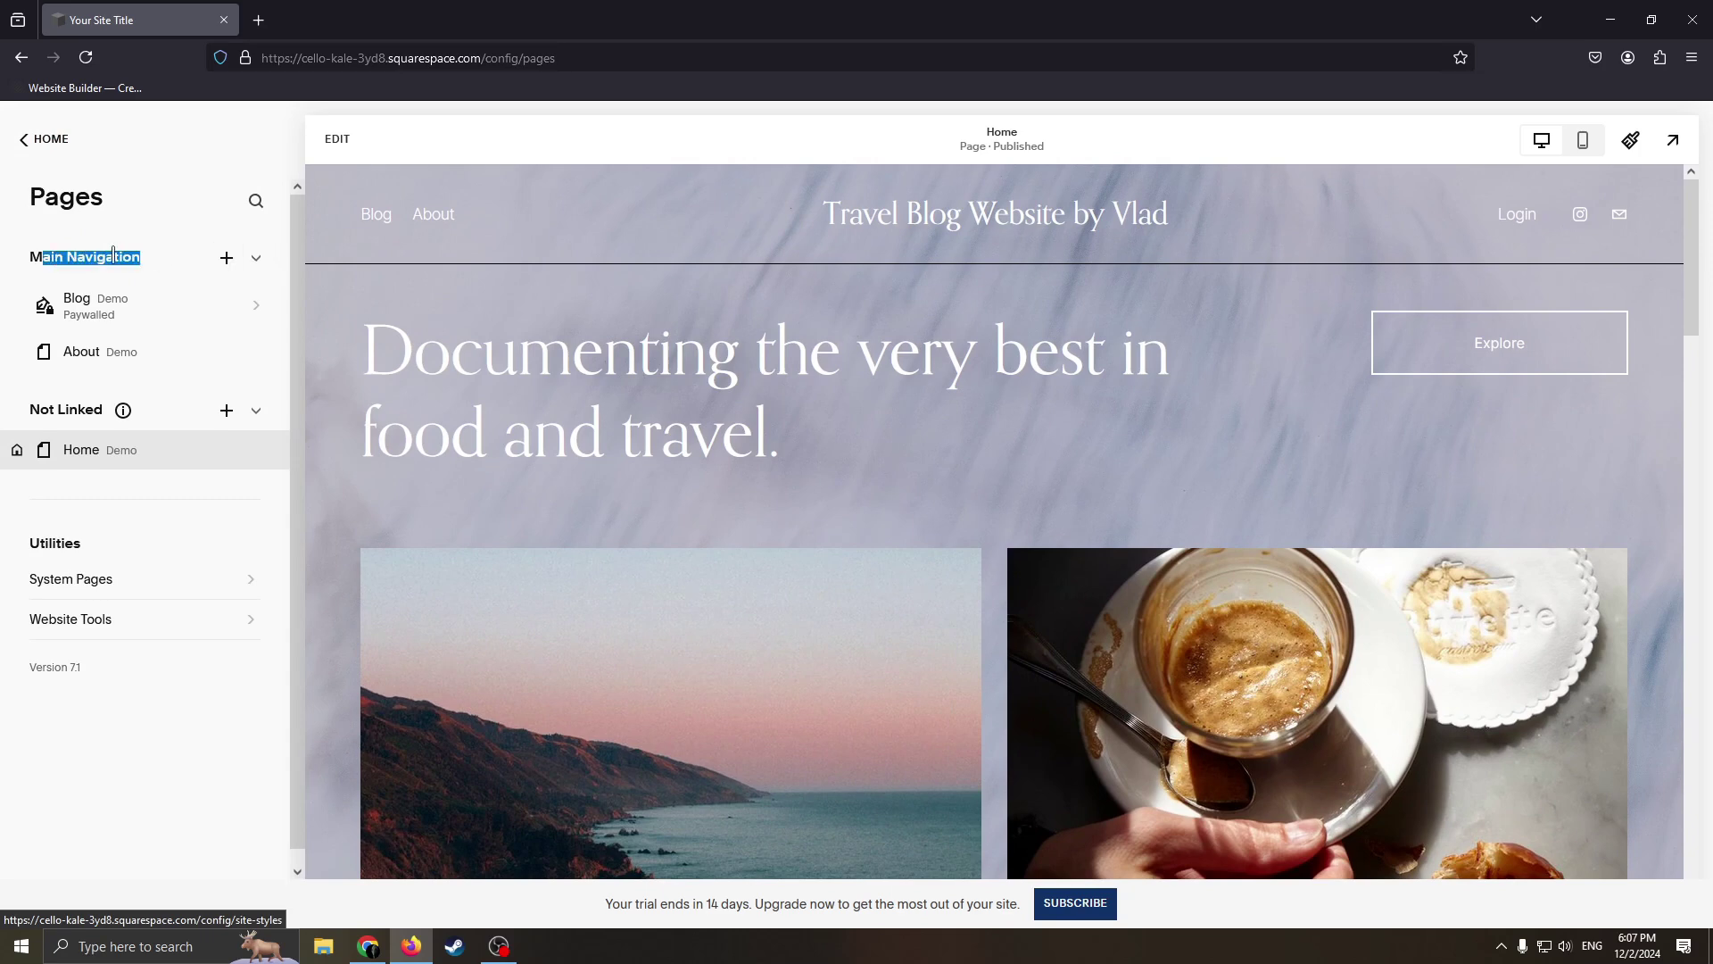
left_click(77, 246)
left_click_drag(31, 257, 142, 259)
left_click(34, 409)
left_click_drag(34, 408, 158, 413)
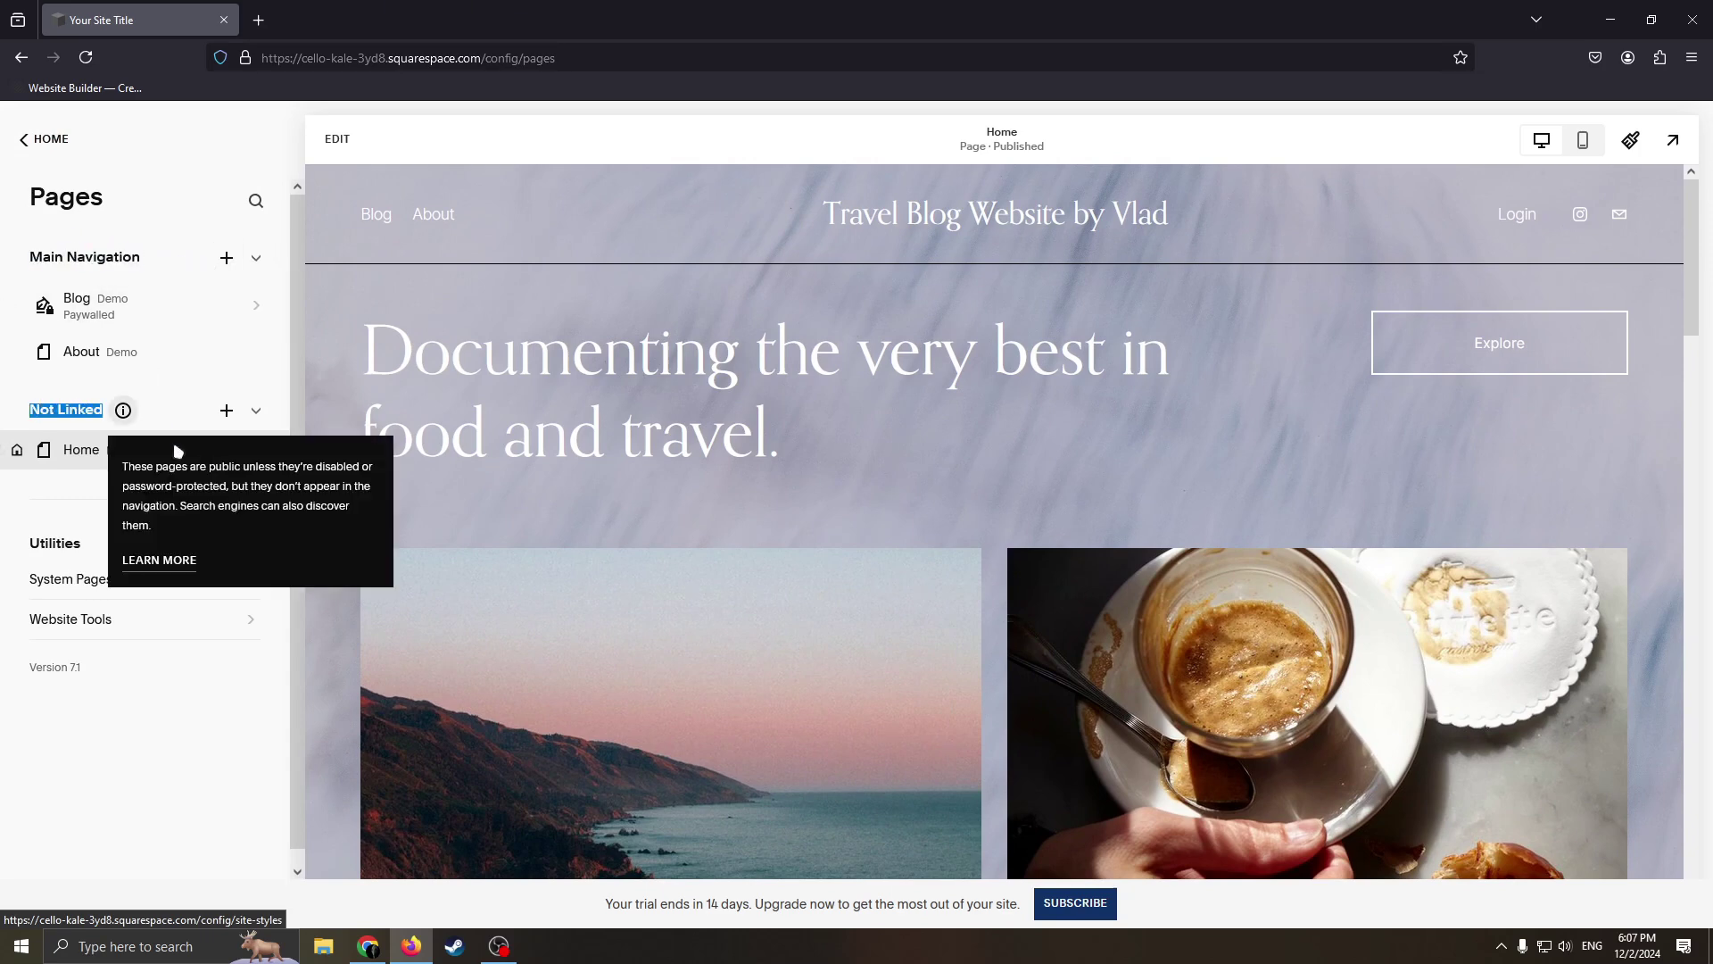
left_click(89, 466)
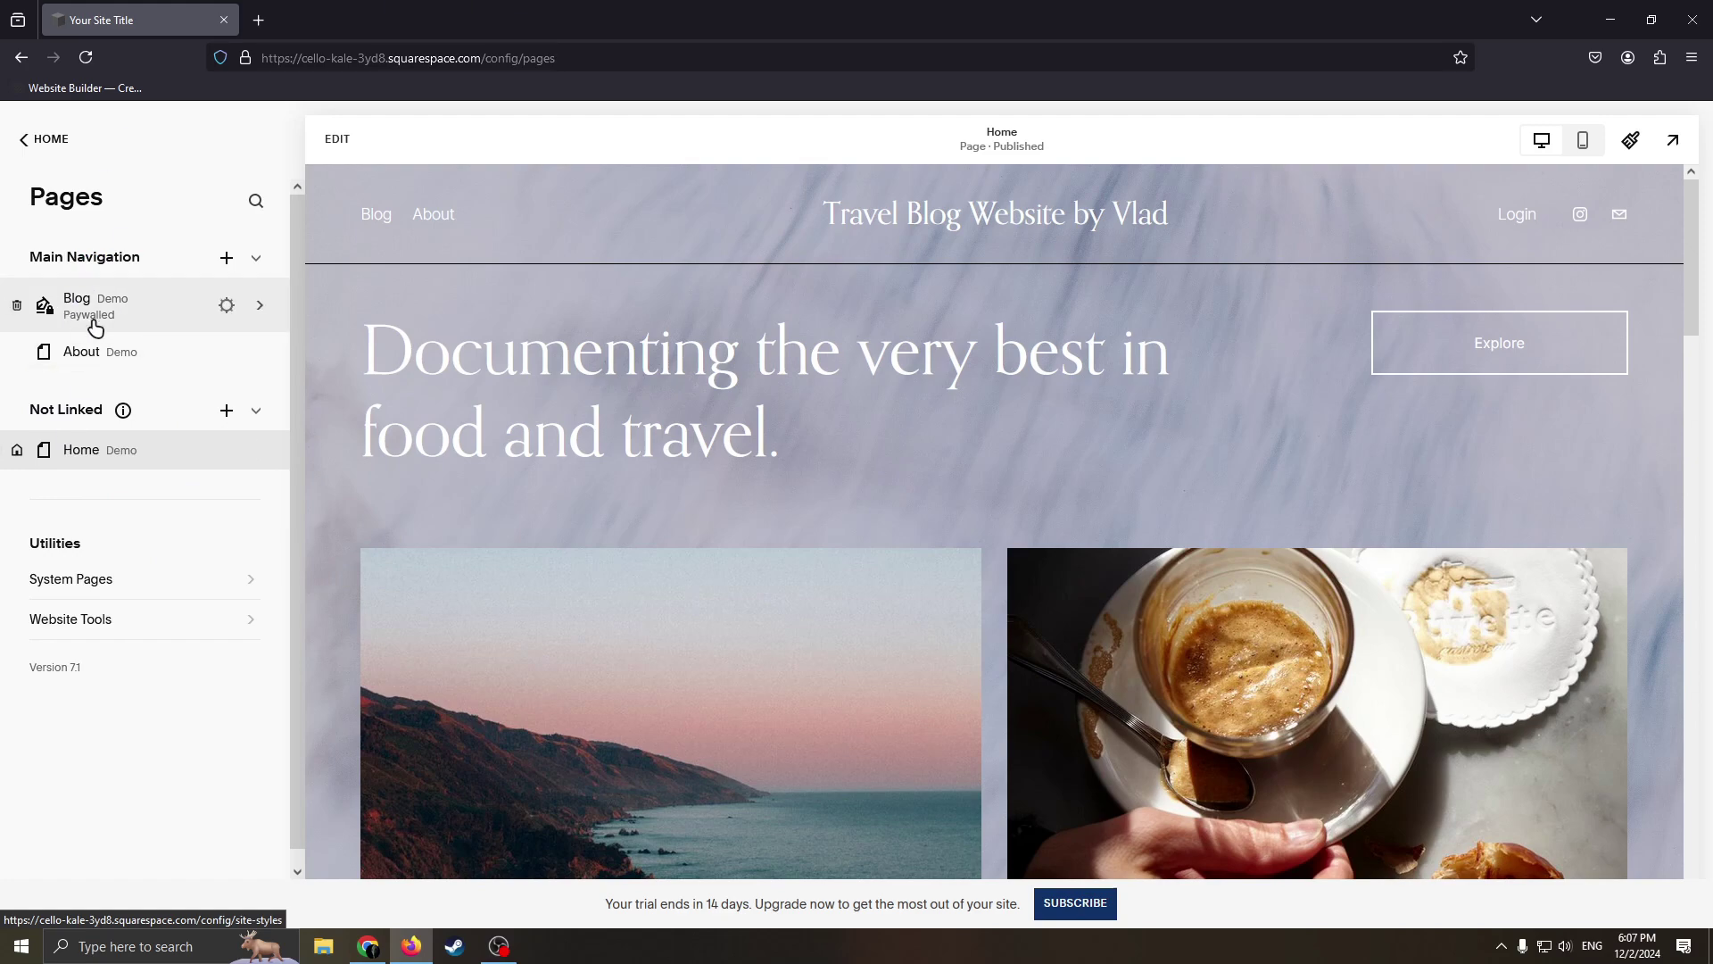
mouse_move(141, 458)
left_mouse_down()
mouse_move(115, 306)
mouse_move(152, 569)
mouse_move(143, 455)
left_mouse_up()
left_click(224, 262)
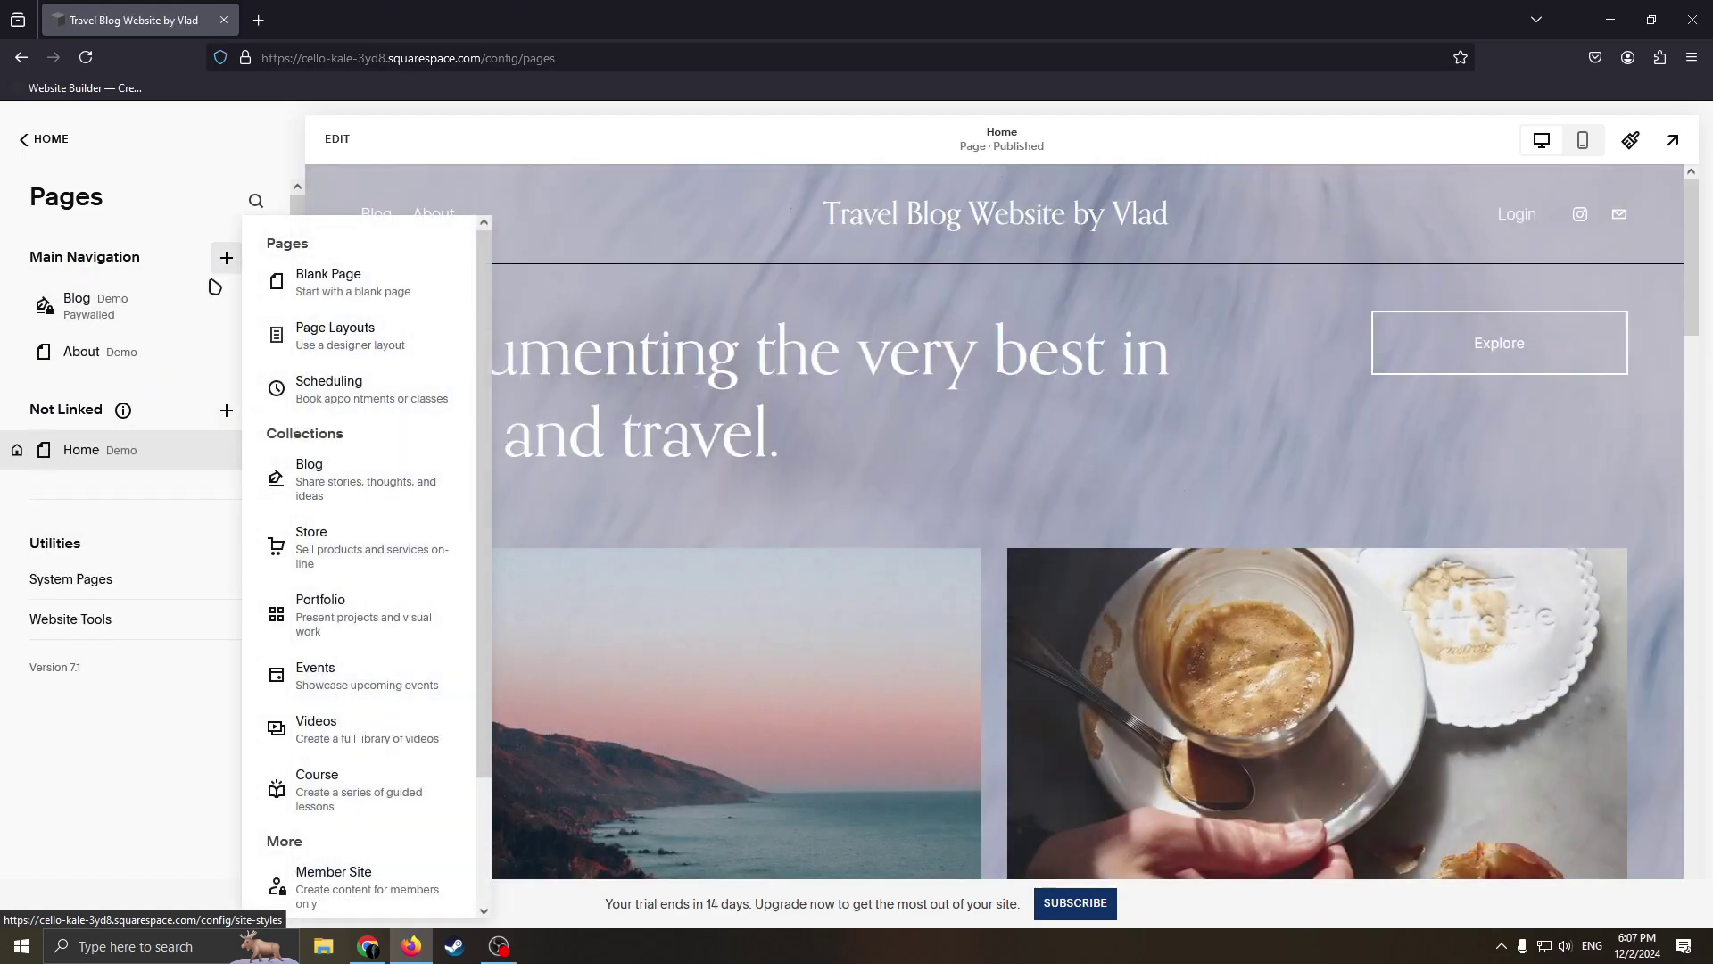
left_click(161, 473)
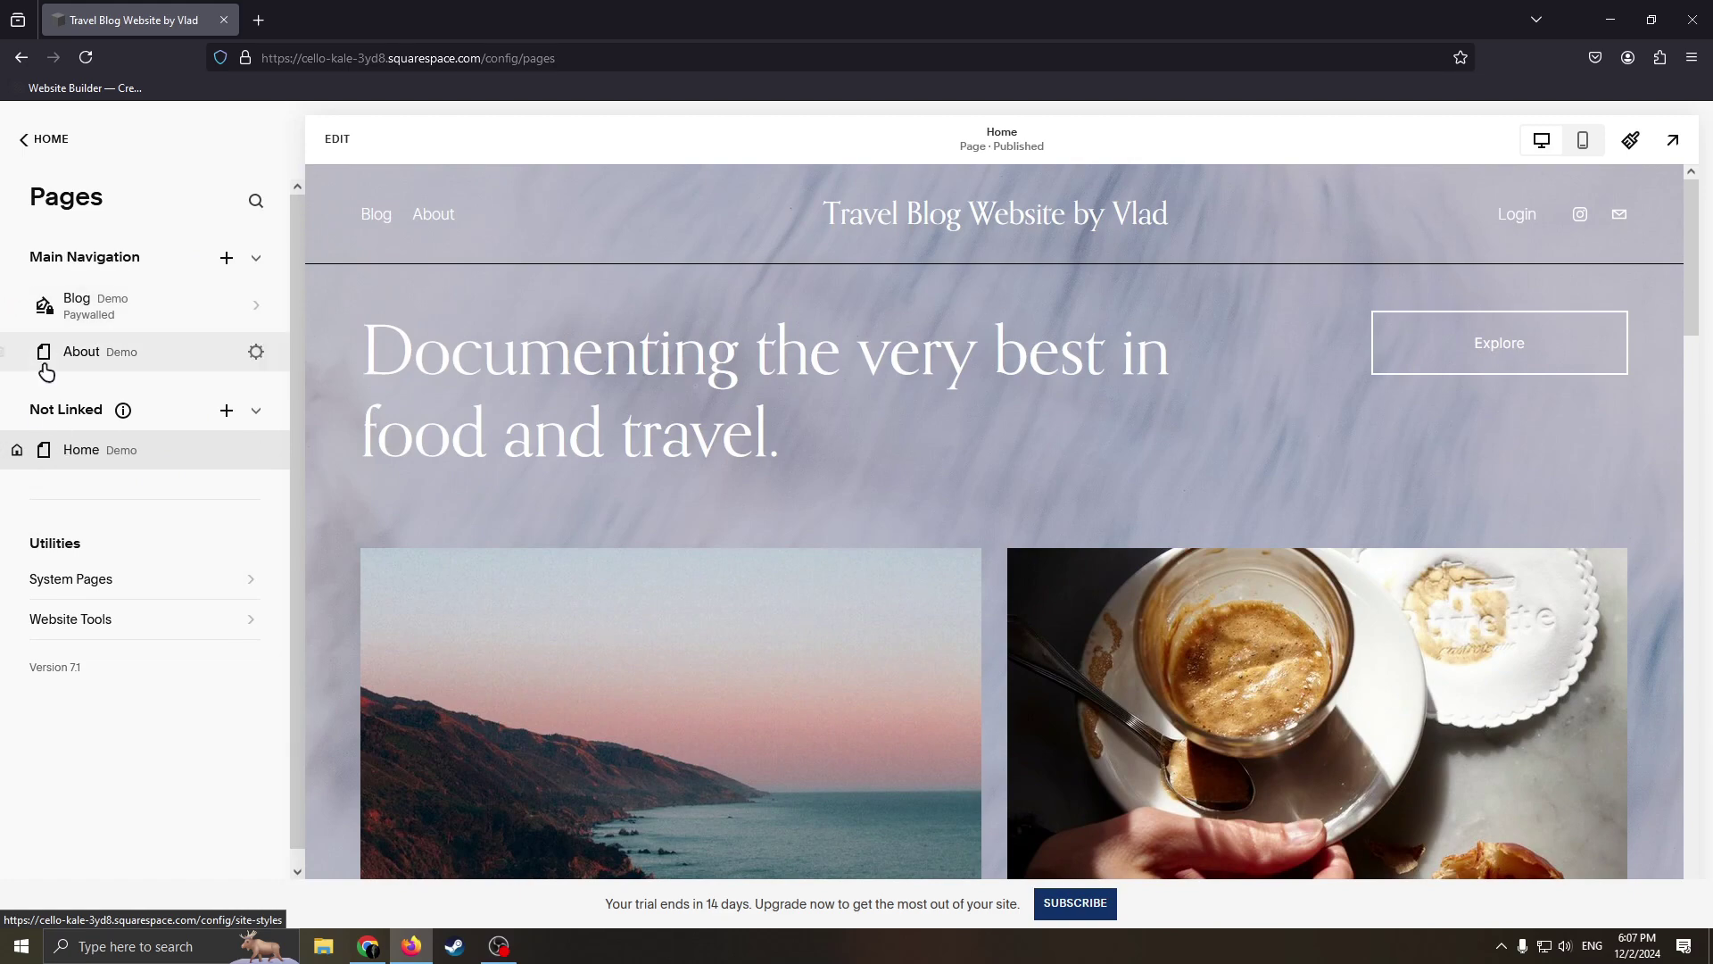
Delete the About page and move the Home page into the main navigation above Blog.
key("Delete")
left_click(930, 576)
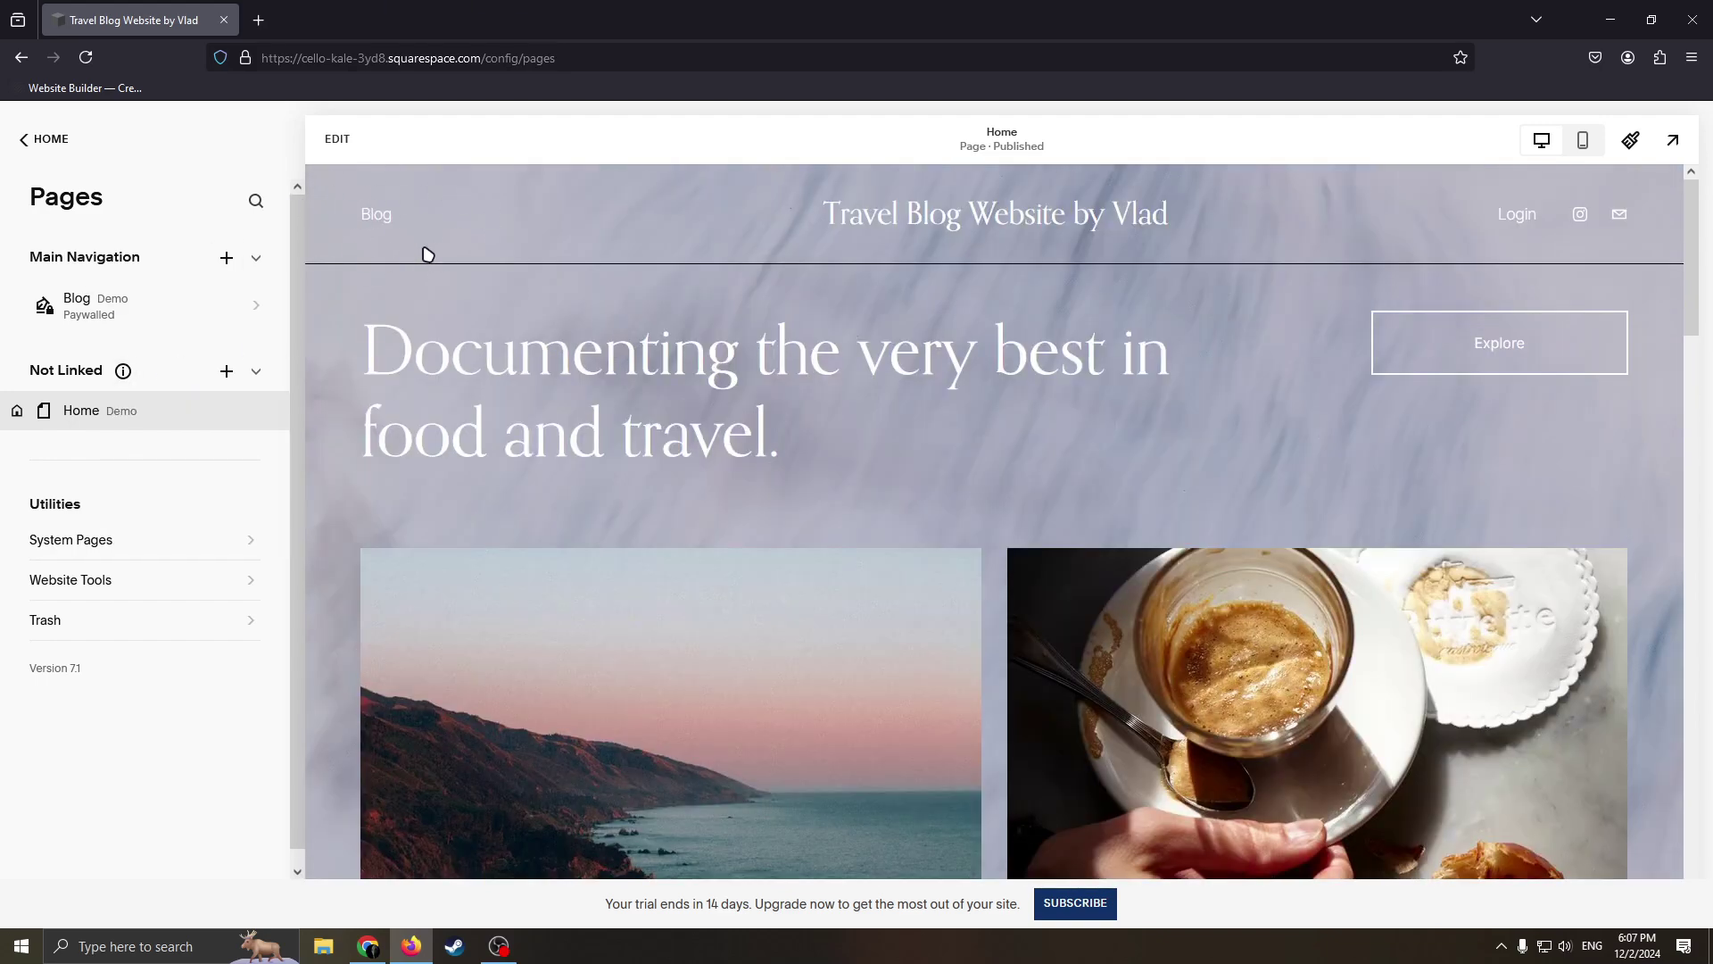
left_click_drag(134, 411, 125, 295)
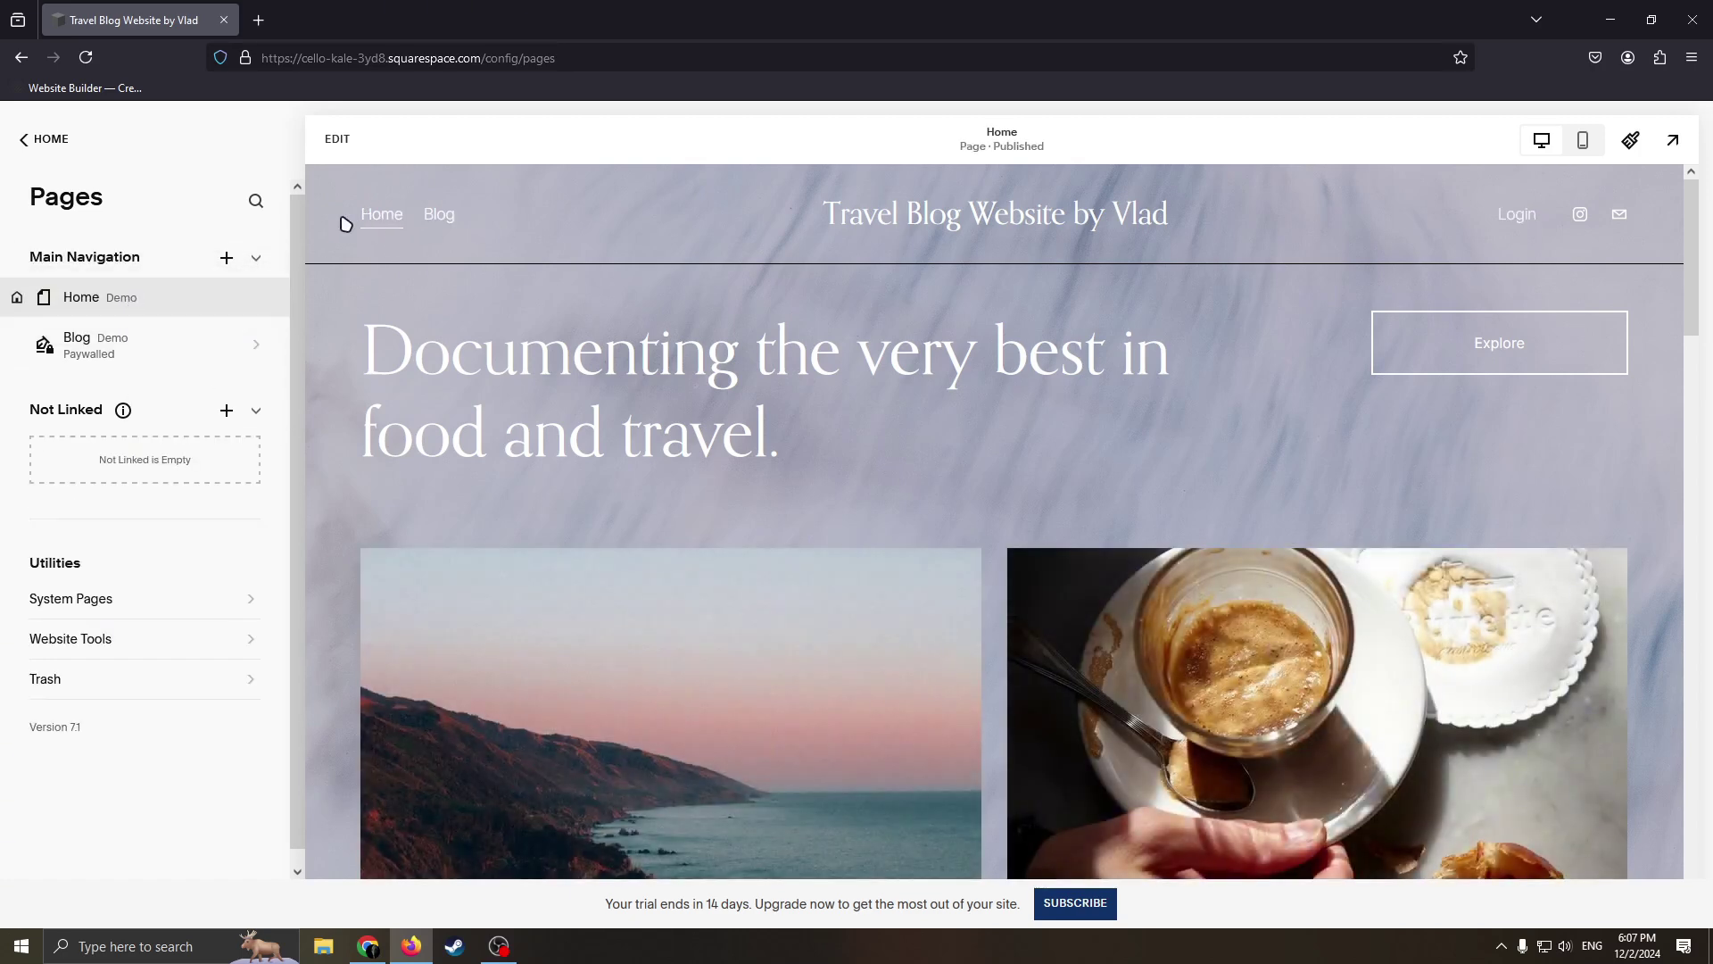
Edit the site's color palette, changing the bright blue color to a muted blue and the black to dark brown.
left_click(27, 141)
left_click(52, 320)
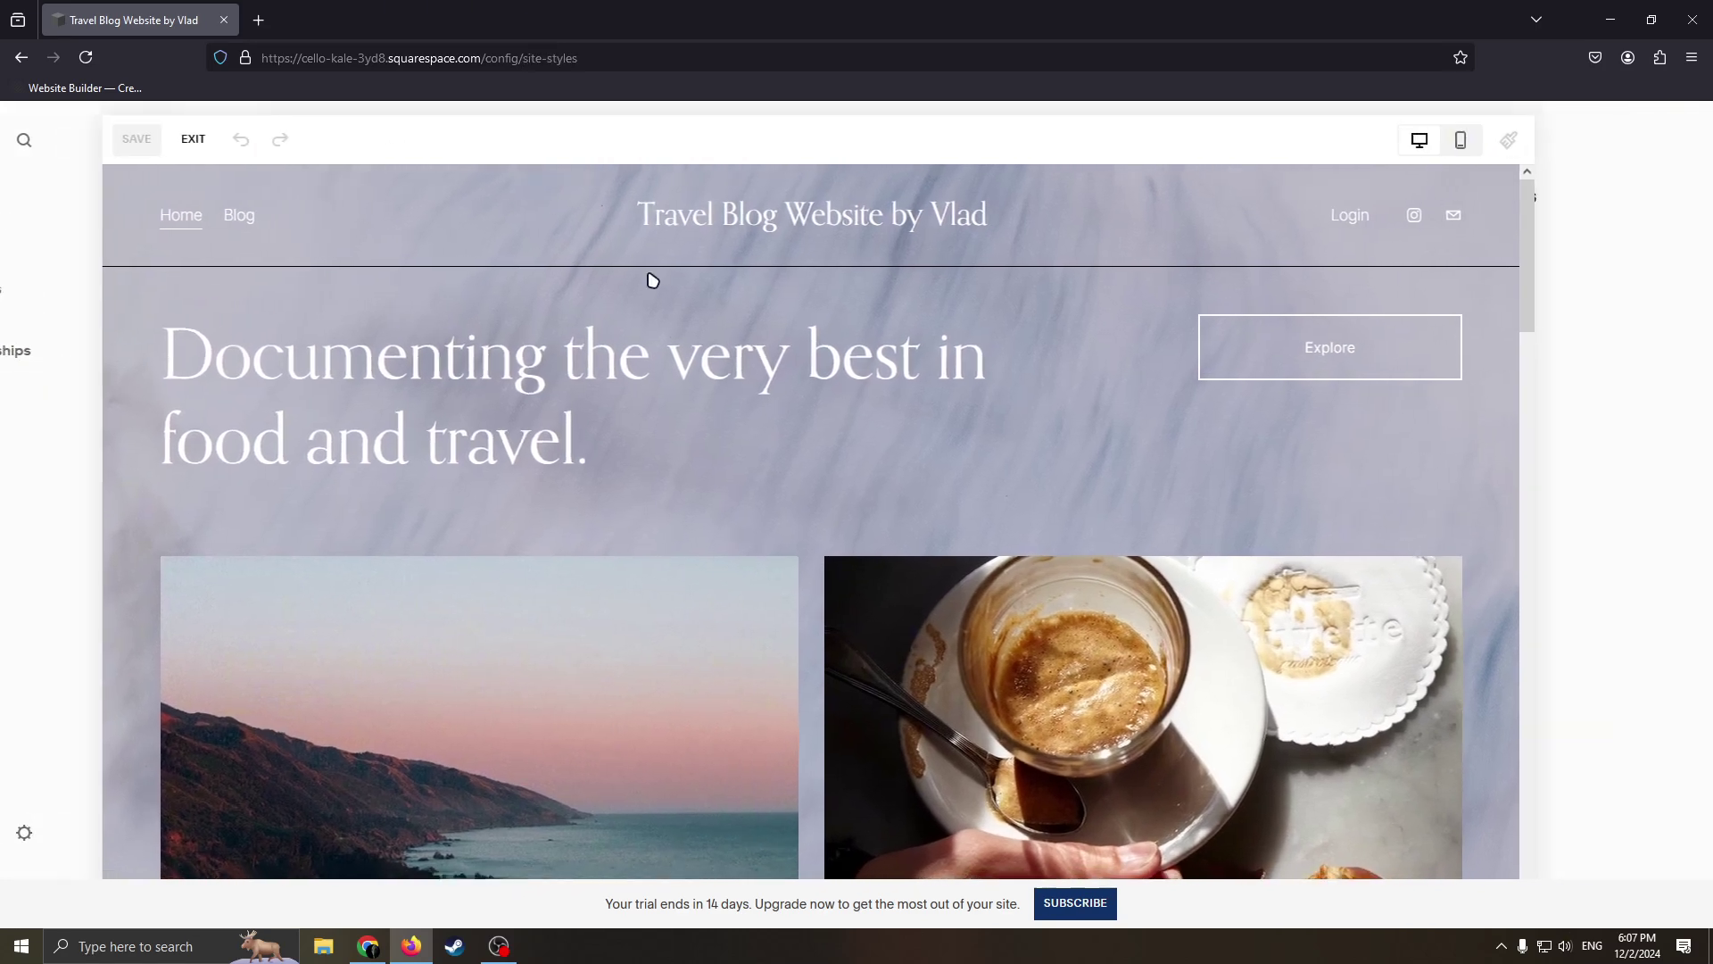
left_click(969, 559)
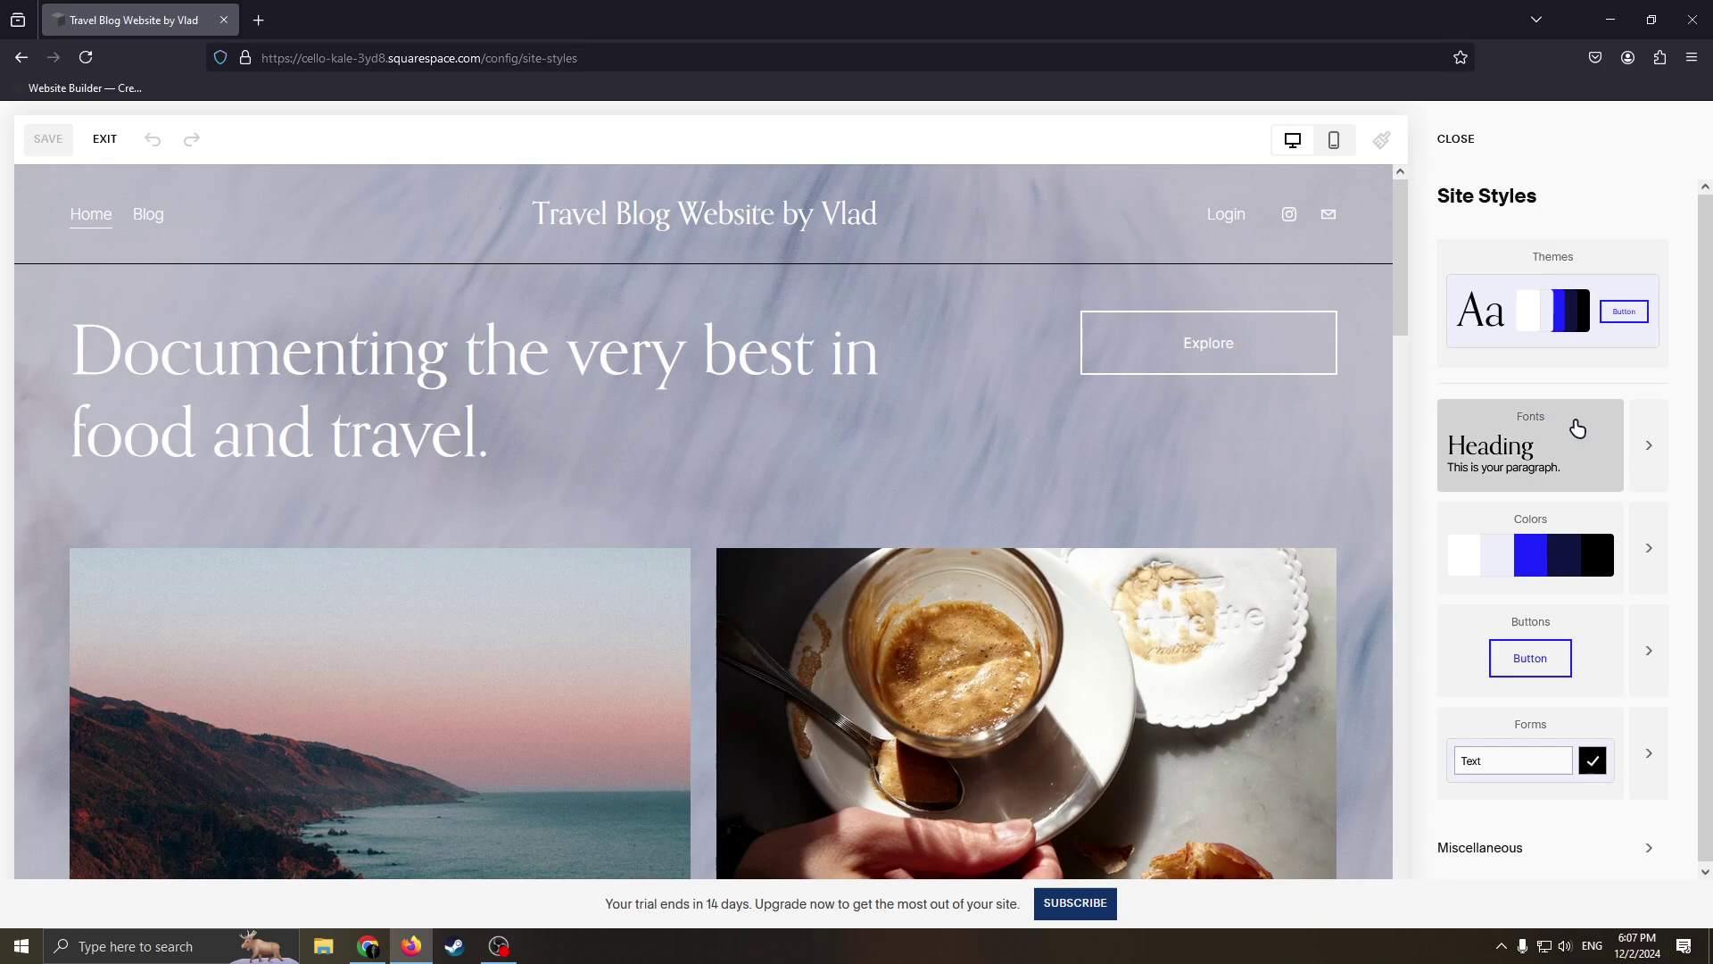
left_click(1657, 545)
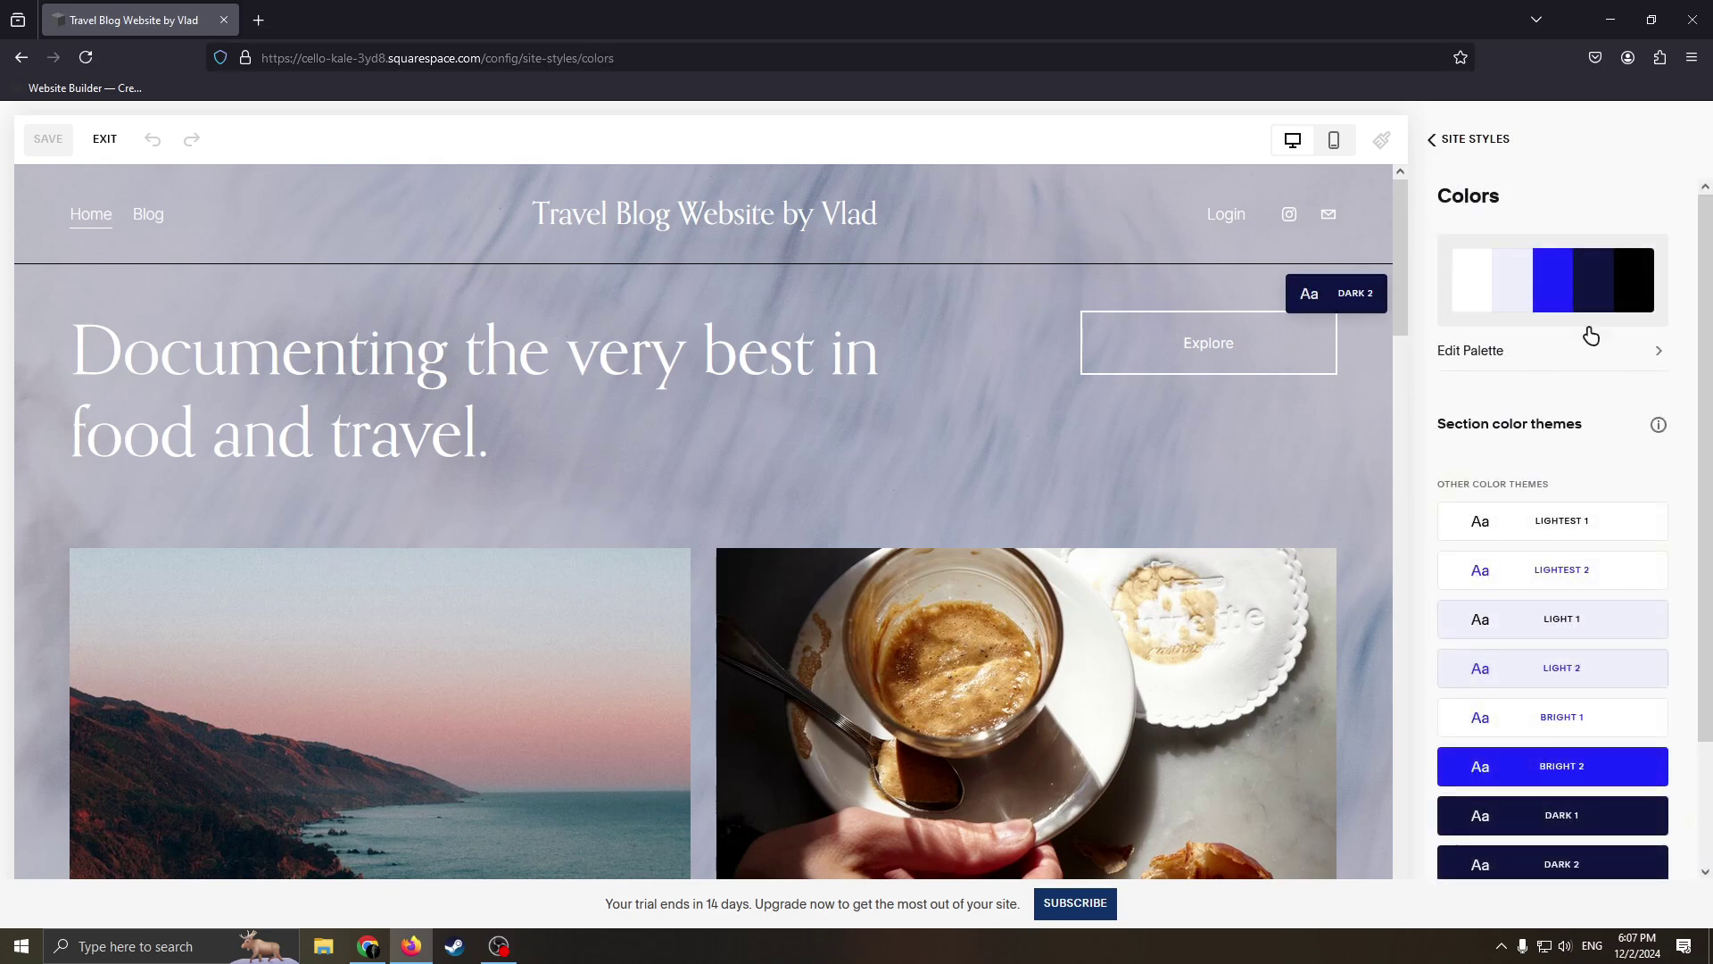
left_click(1569, 293)
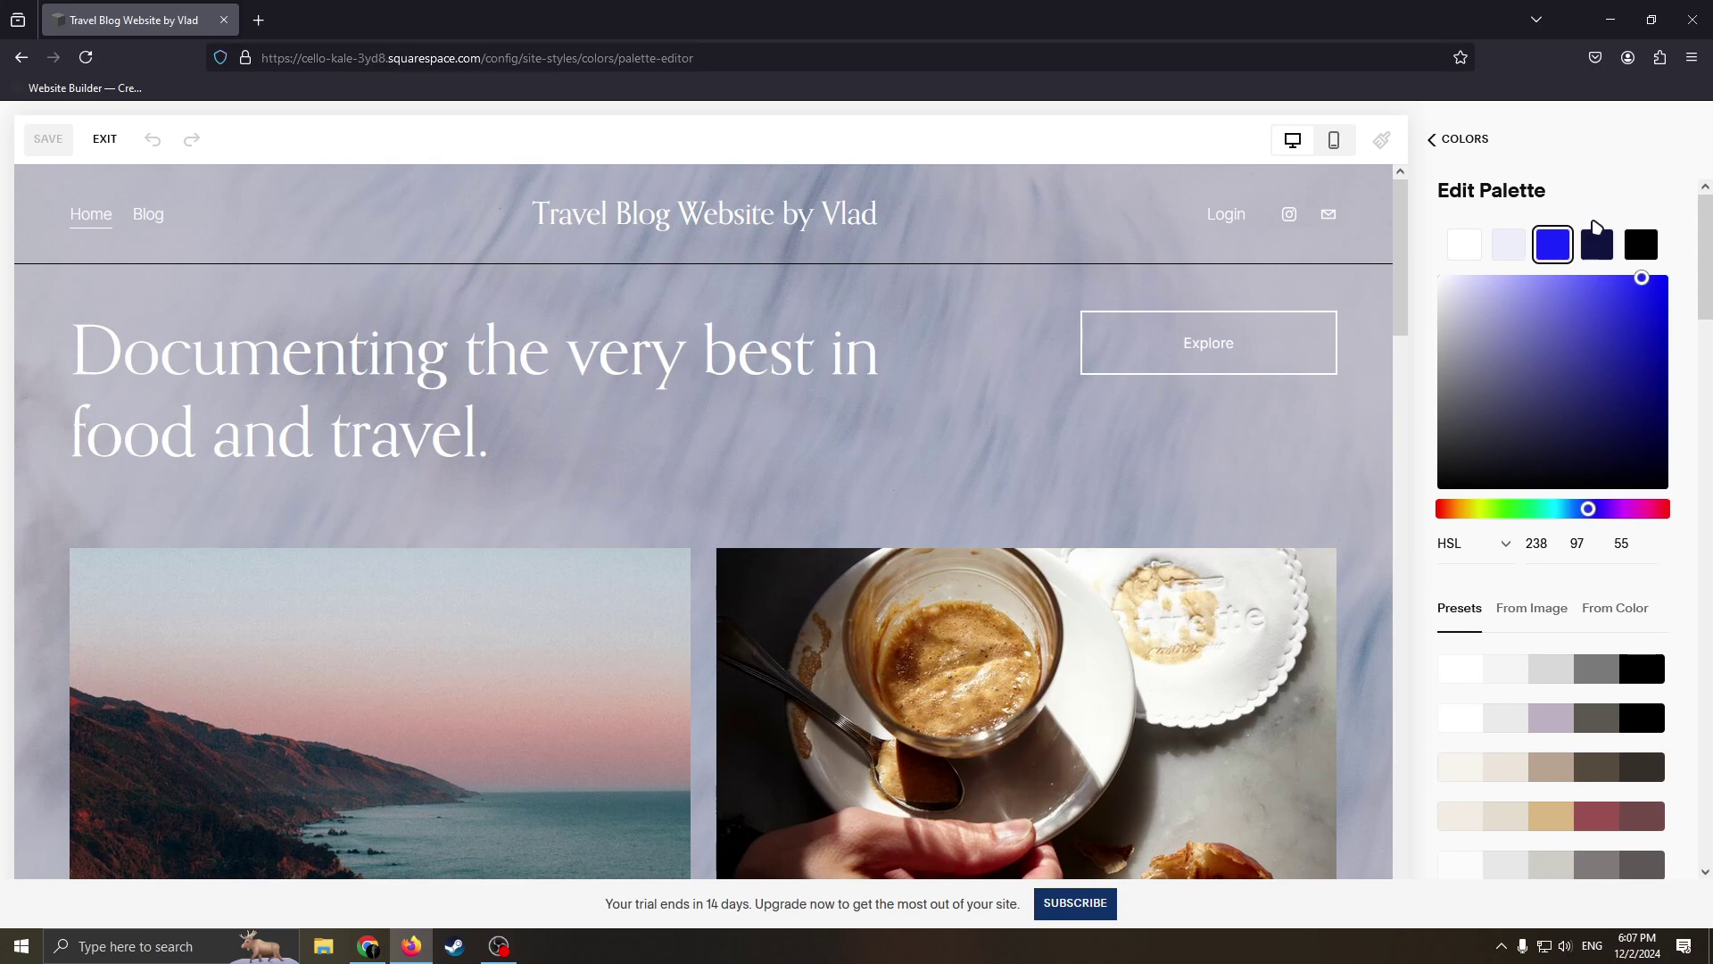
left_click_drag(1564, 382, 1597, 430)
left_click_drag(1589, 319, 1533, 433)
left_click(1623, 249)
Change the palette's dark navy color to dark red, HSL 4, 82, 28, and save the site styles.
left_click(1606, 252)
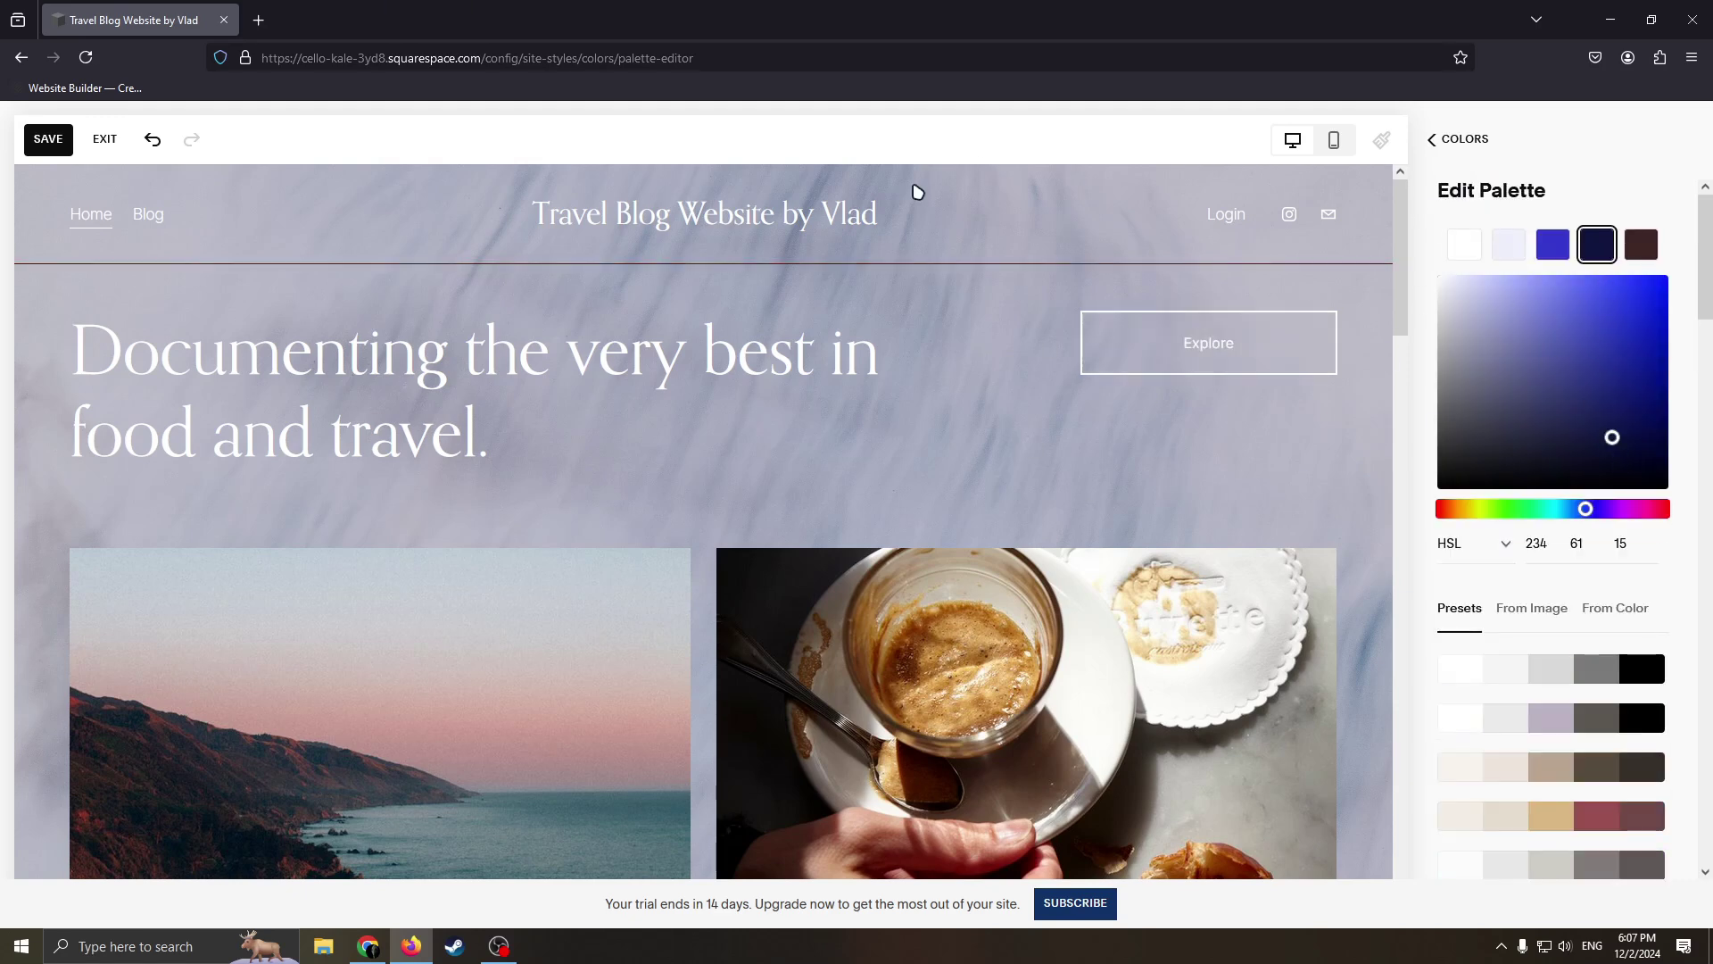
scroll(1606, 383, "down", 3)
scroll(1606, 383, "up", 3)
left_click_drag(1606, 405, 1507, 326)
left_click_drag(1691, 312, 1447, 509)
left_click_drag(1582, 483, 1645, 382)
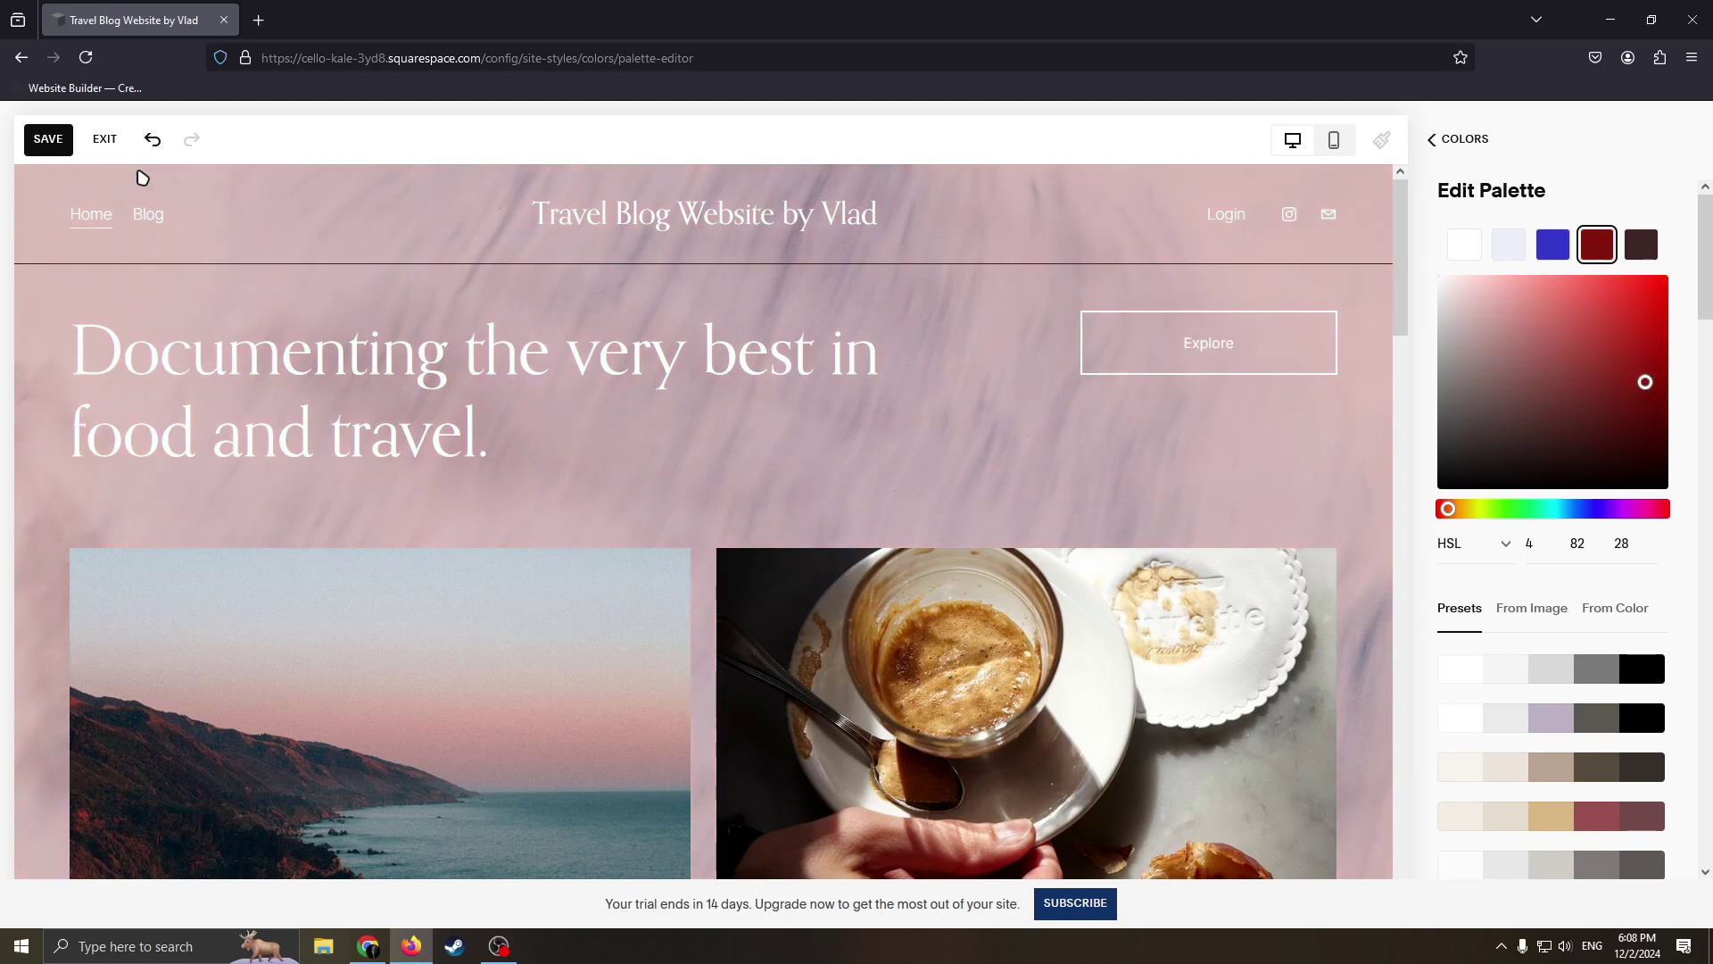
left_click(62, 145)
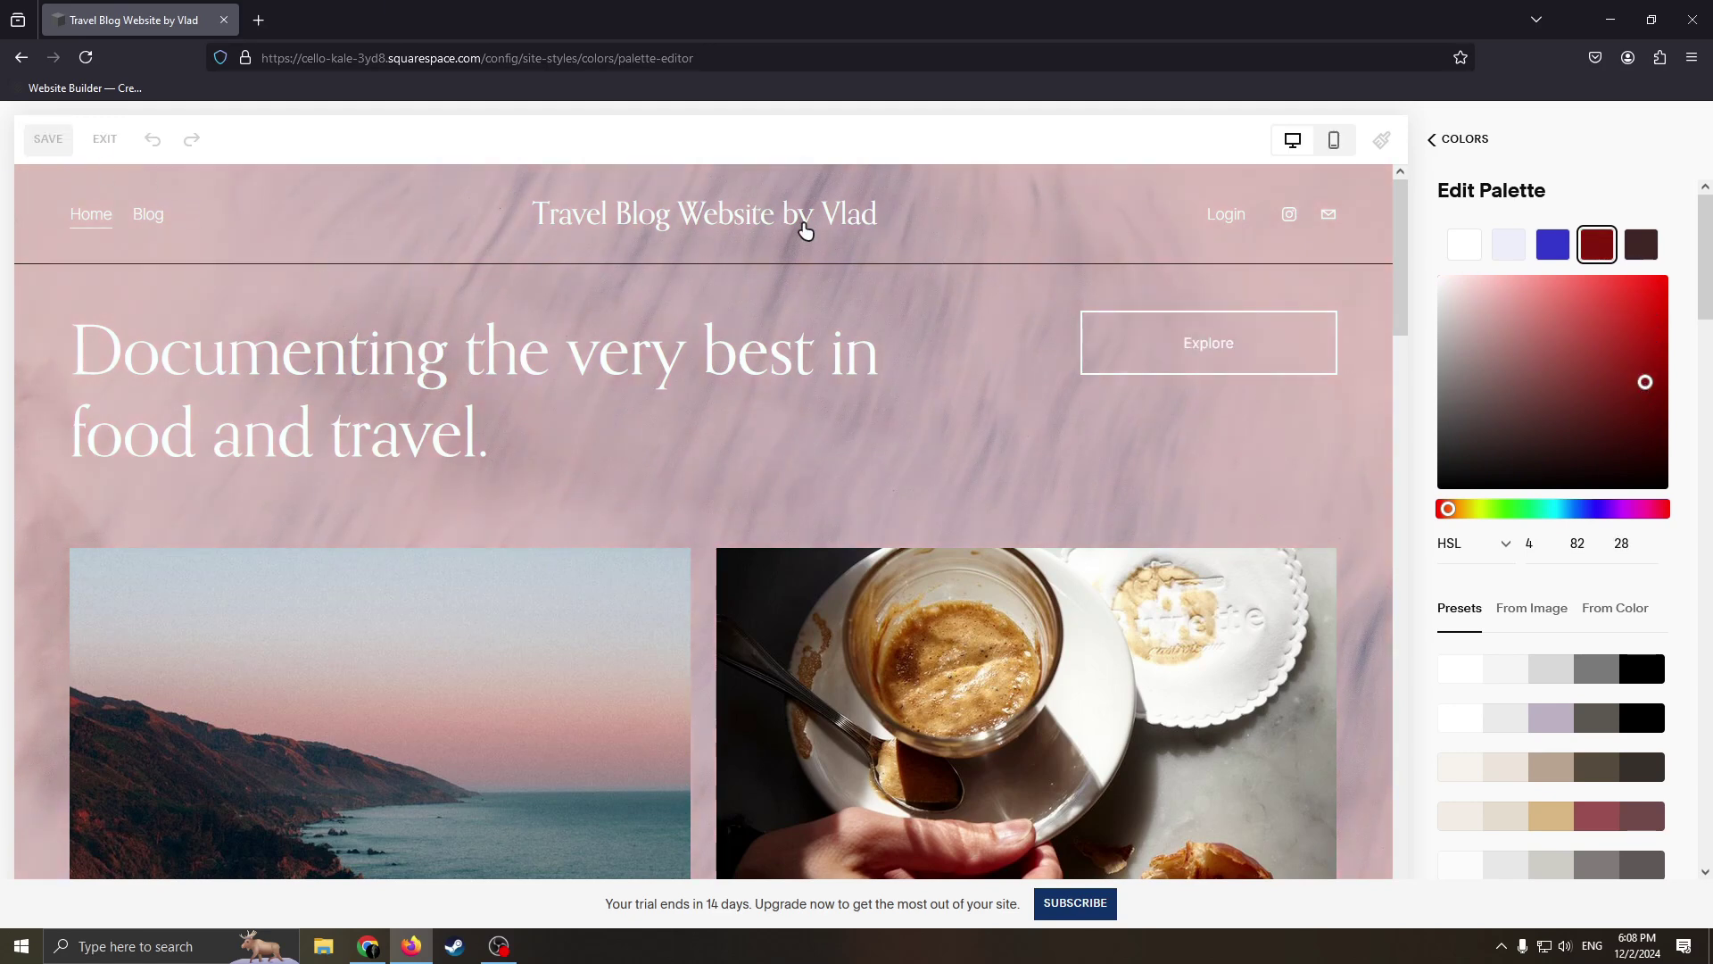
Browse the Professional, Playful, Sophisticated and Friendly site themes without applying one.
left_click(1432, 143)
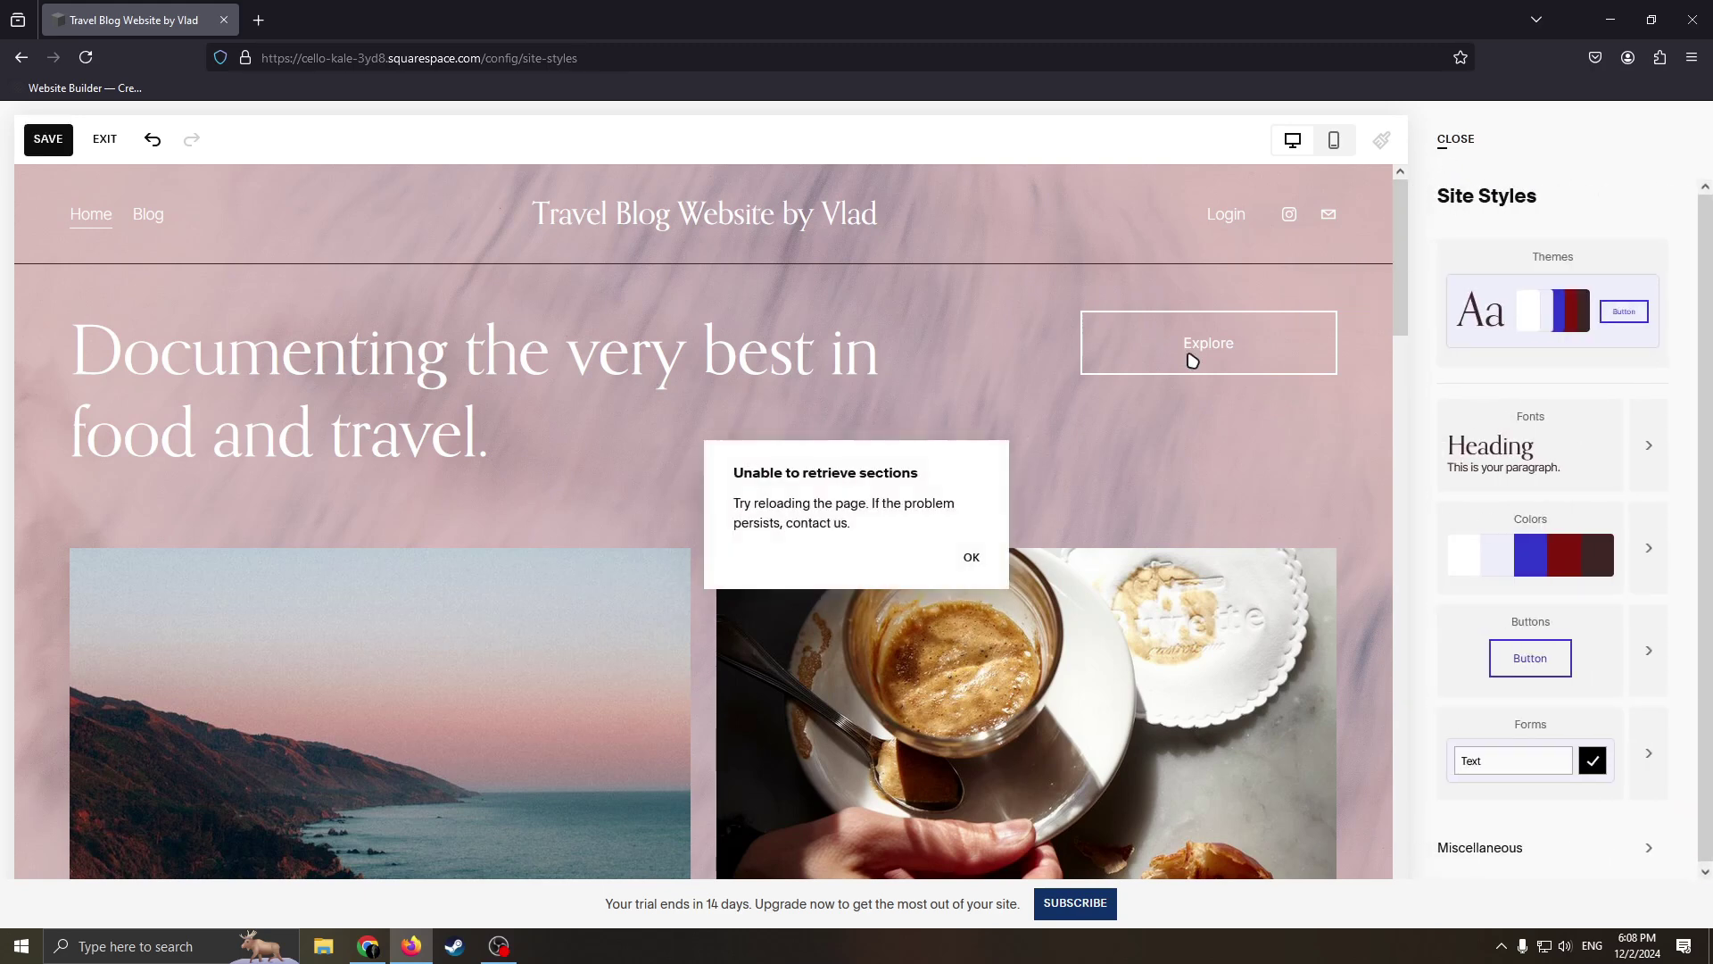
left_click(969, 544)
left_click(1481, 303)
scroll(1240, 490, "down", 4)
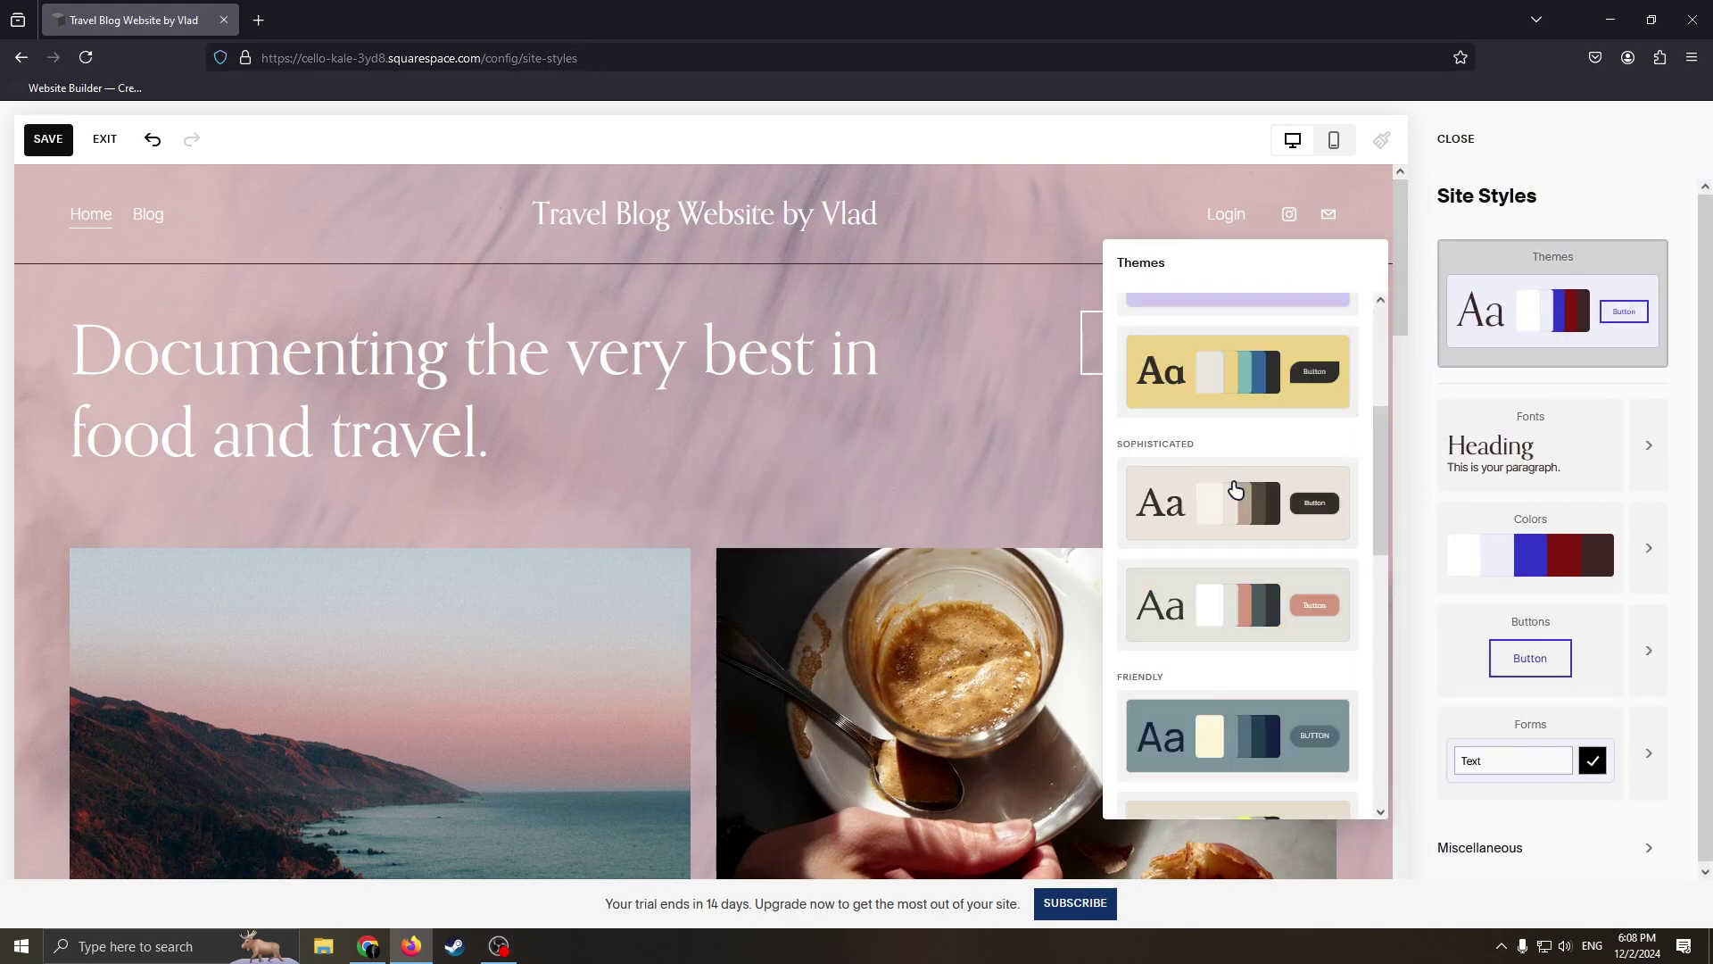
scroll(1288, 471, "up", 2)
scroll(1329, 447, "up", 2)
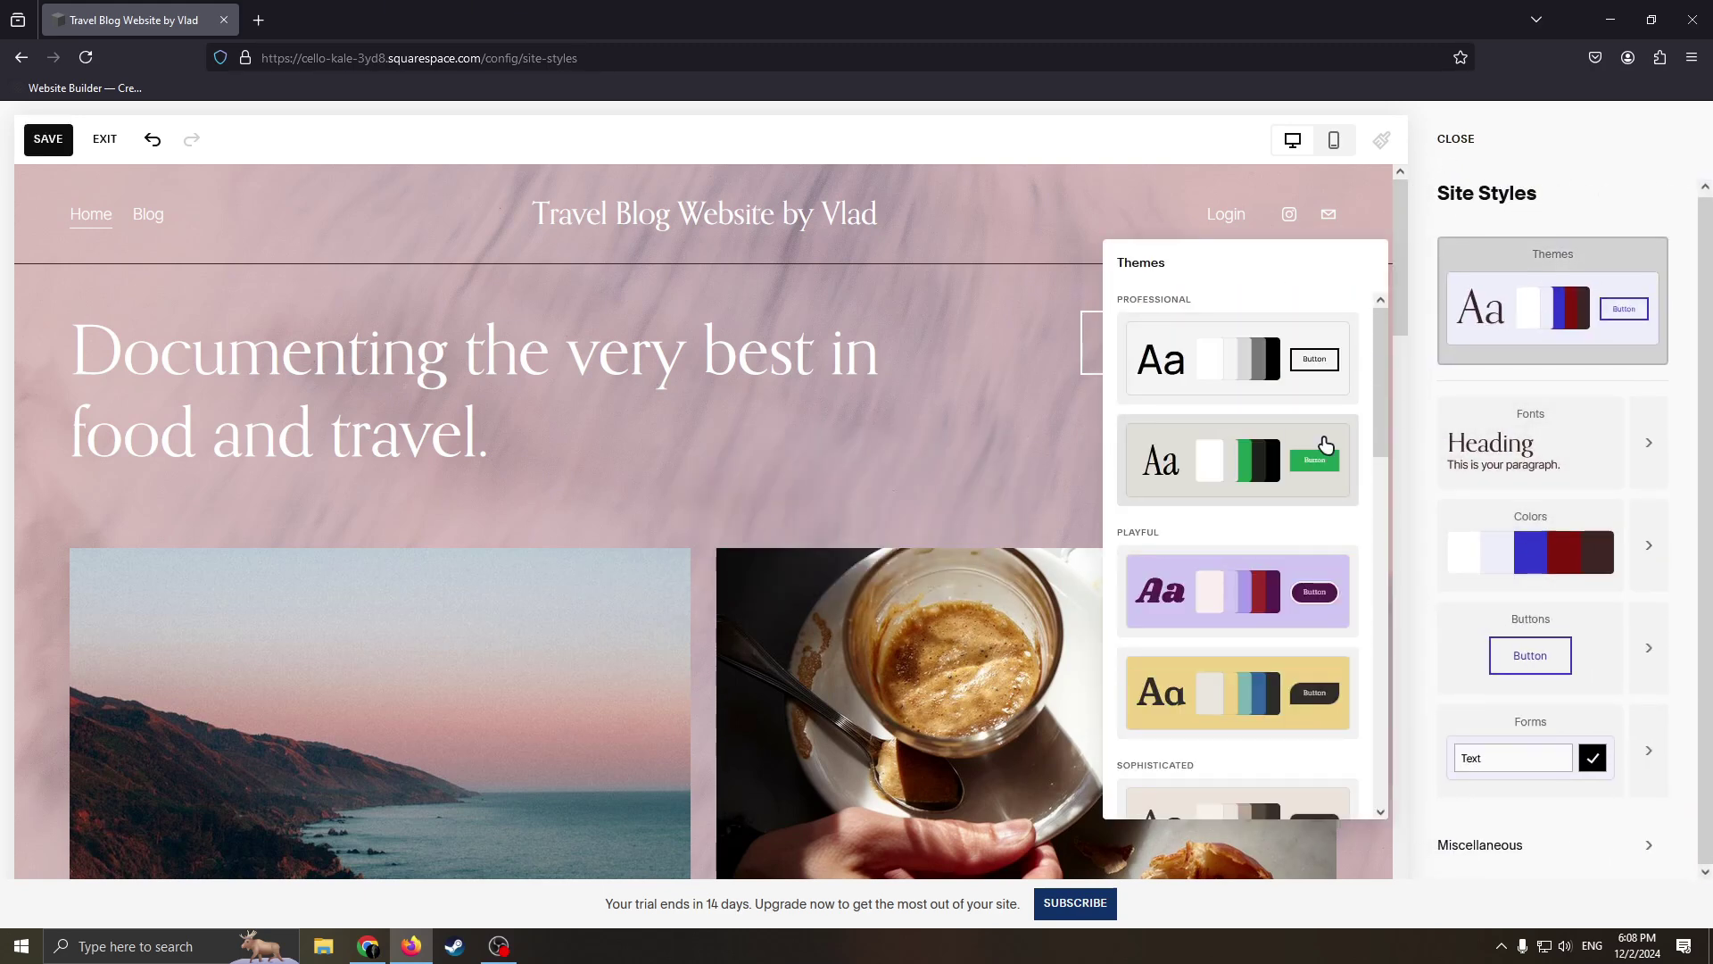
scroll(1225, 500, "down", 3)
scroll(1294, 428, "up", 3)
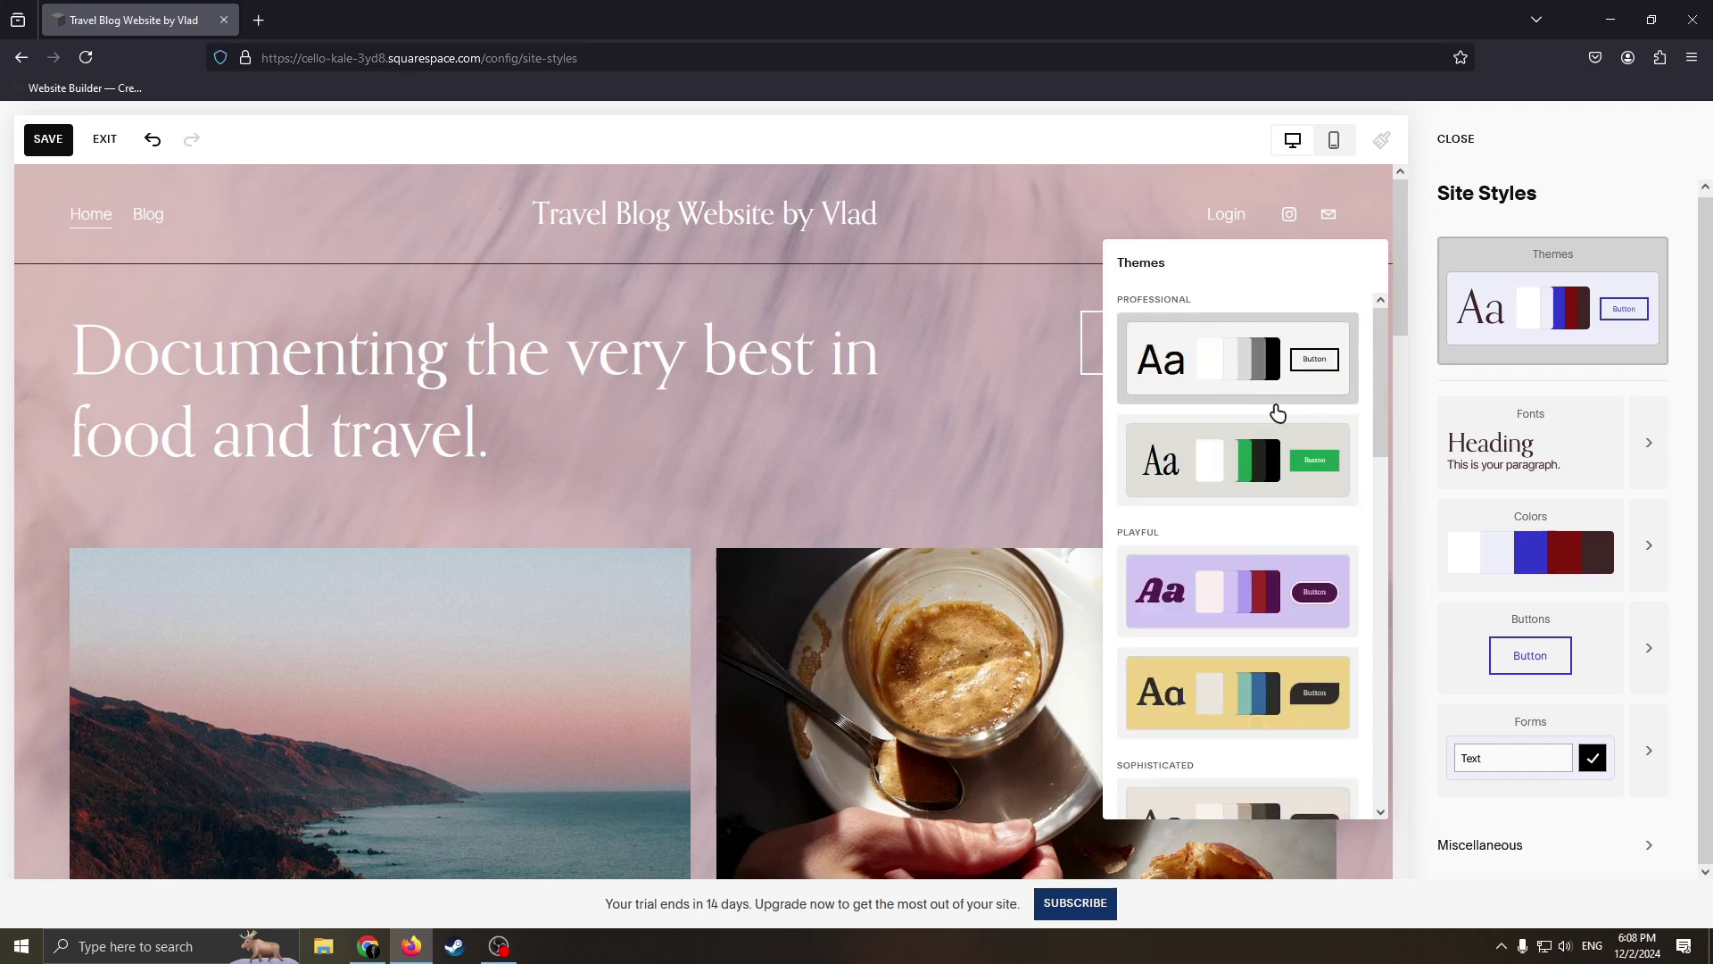
scroll(1240, 393, "down", 3)
scroll(1260, 410, "up", 3)
left_click(834, 495)
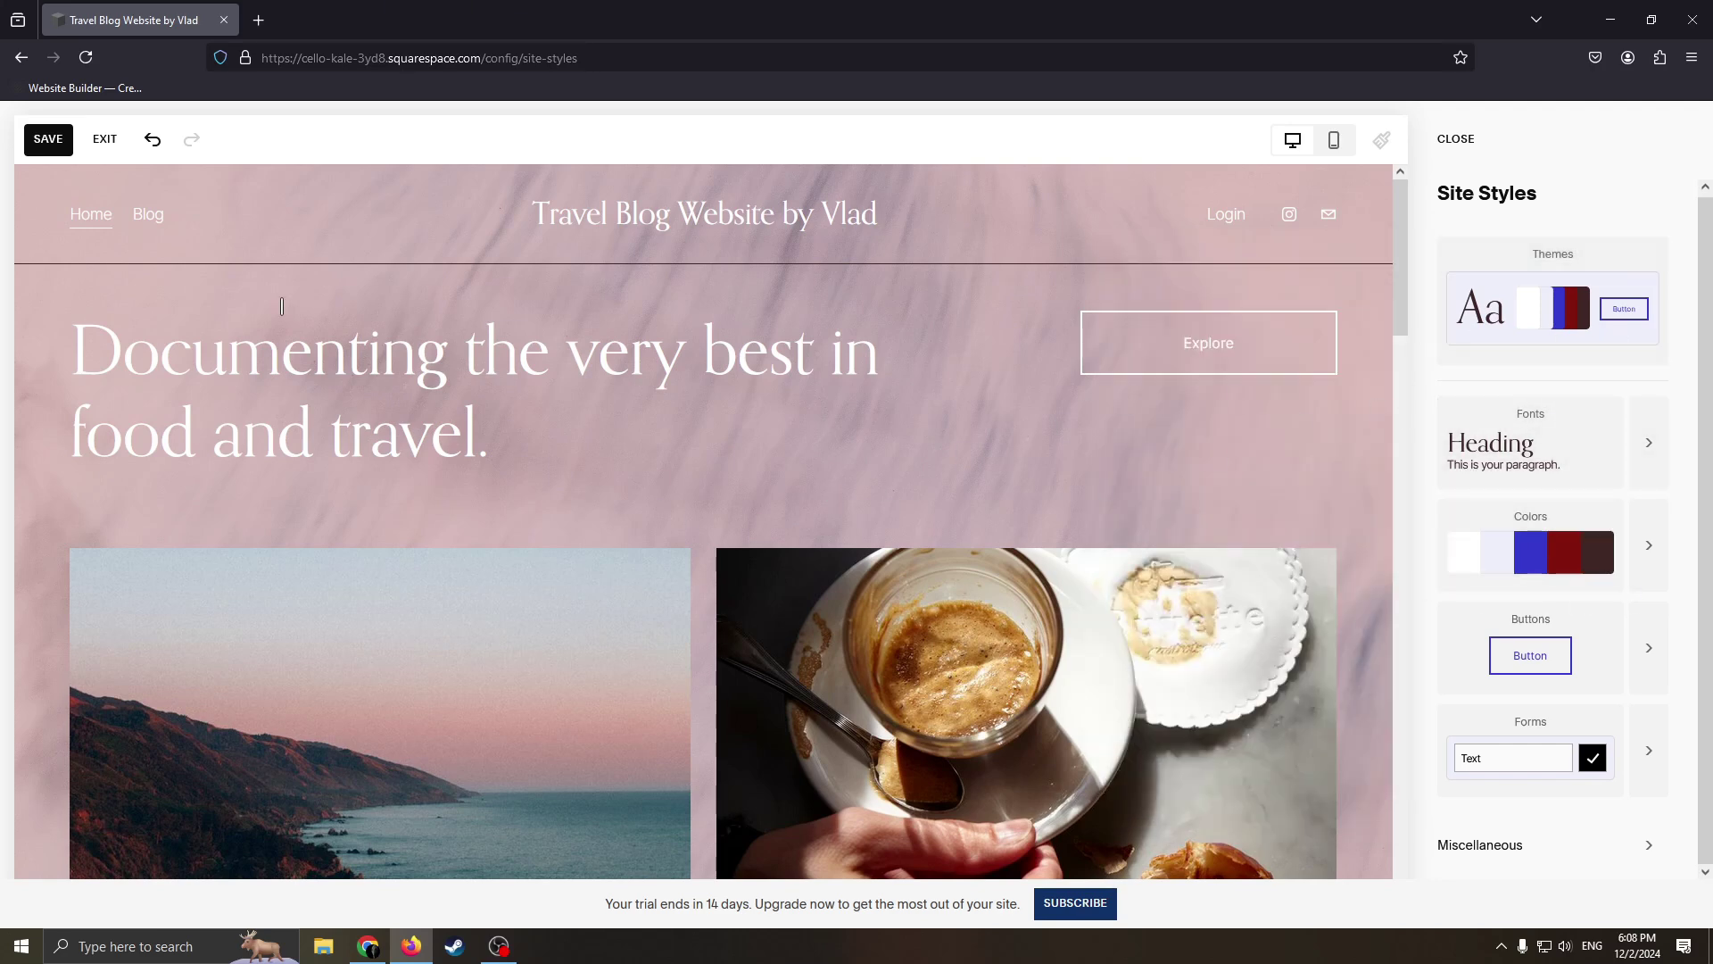
Reload the site, leaving the page despite unsaved changes, and exit style editing to the website overview.
left_click(86, 57)
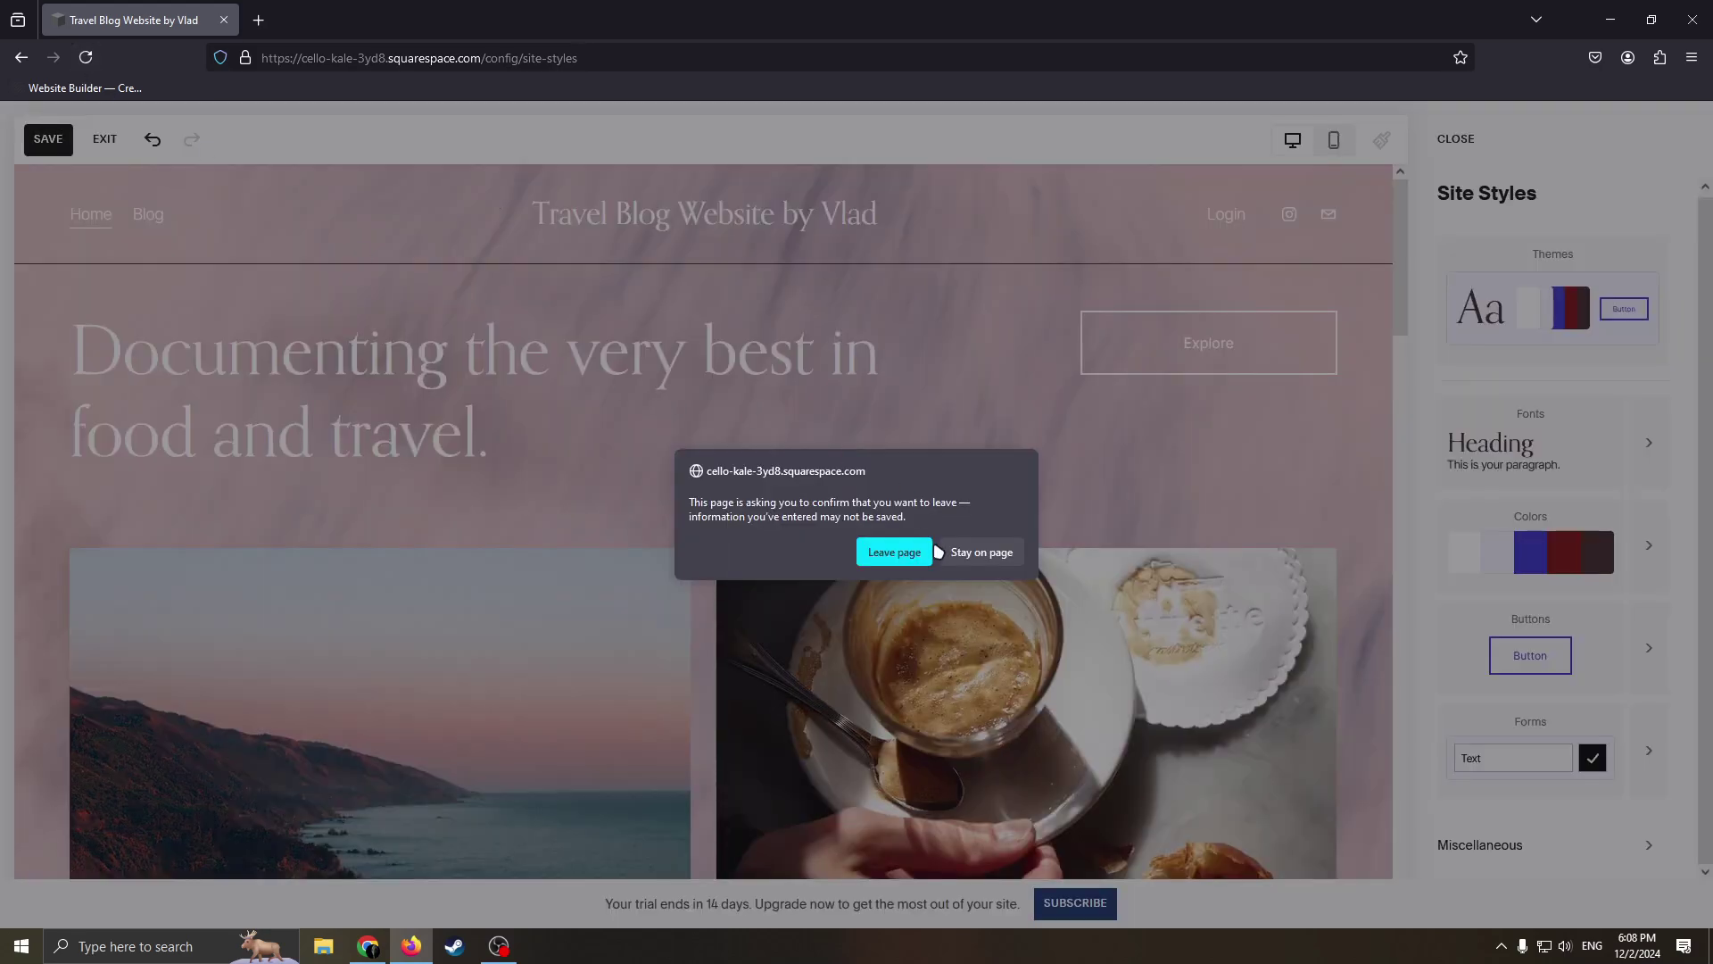
left_click(933, 550)
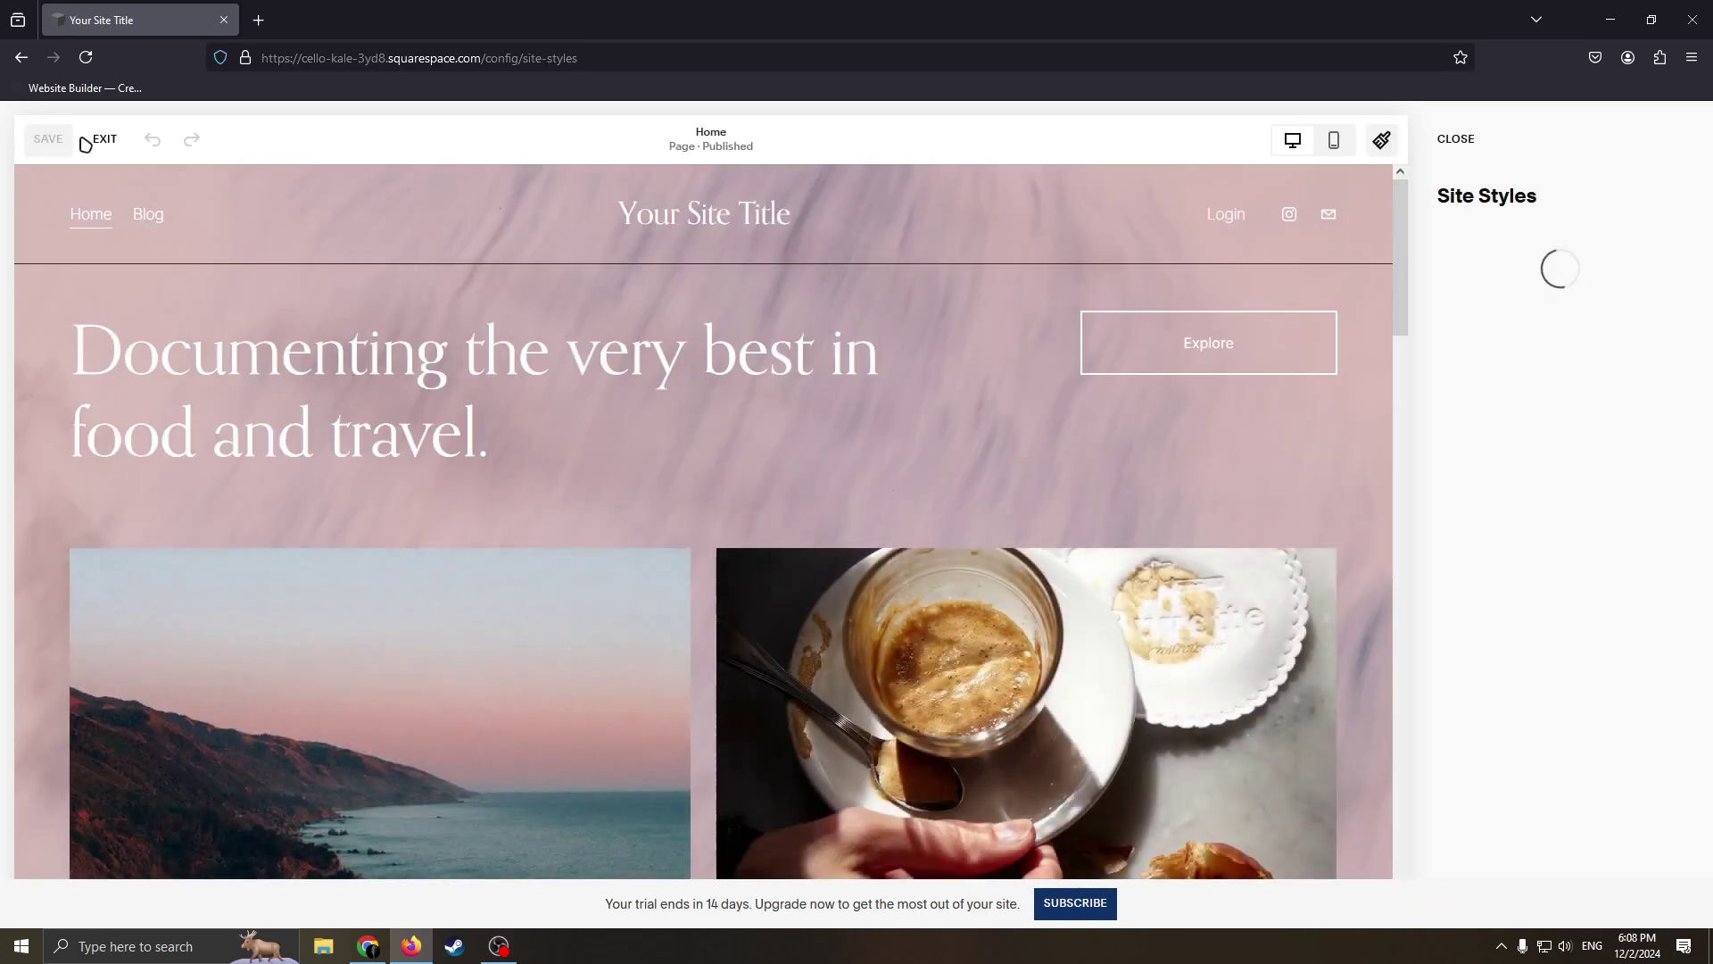
left_click(68, 142)
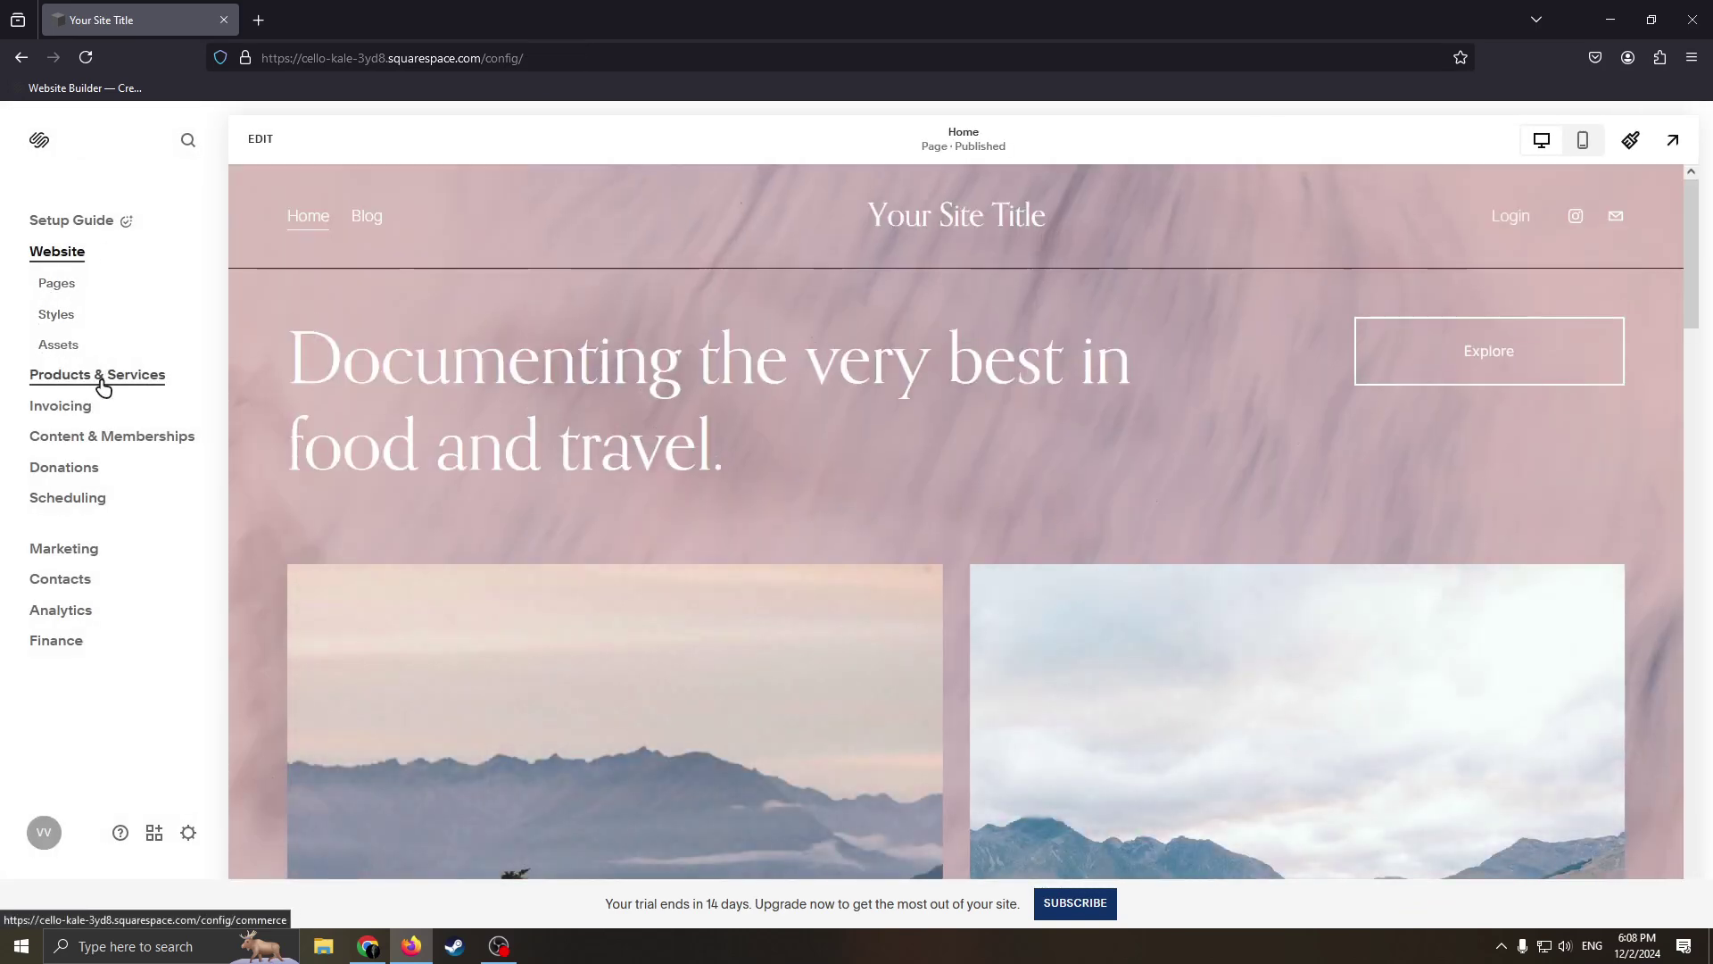
left_click(256, 140)
left_click(114, 135)
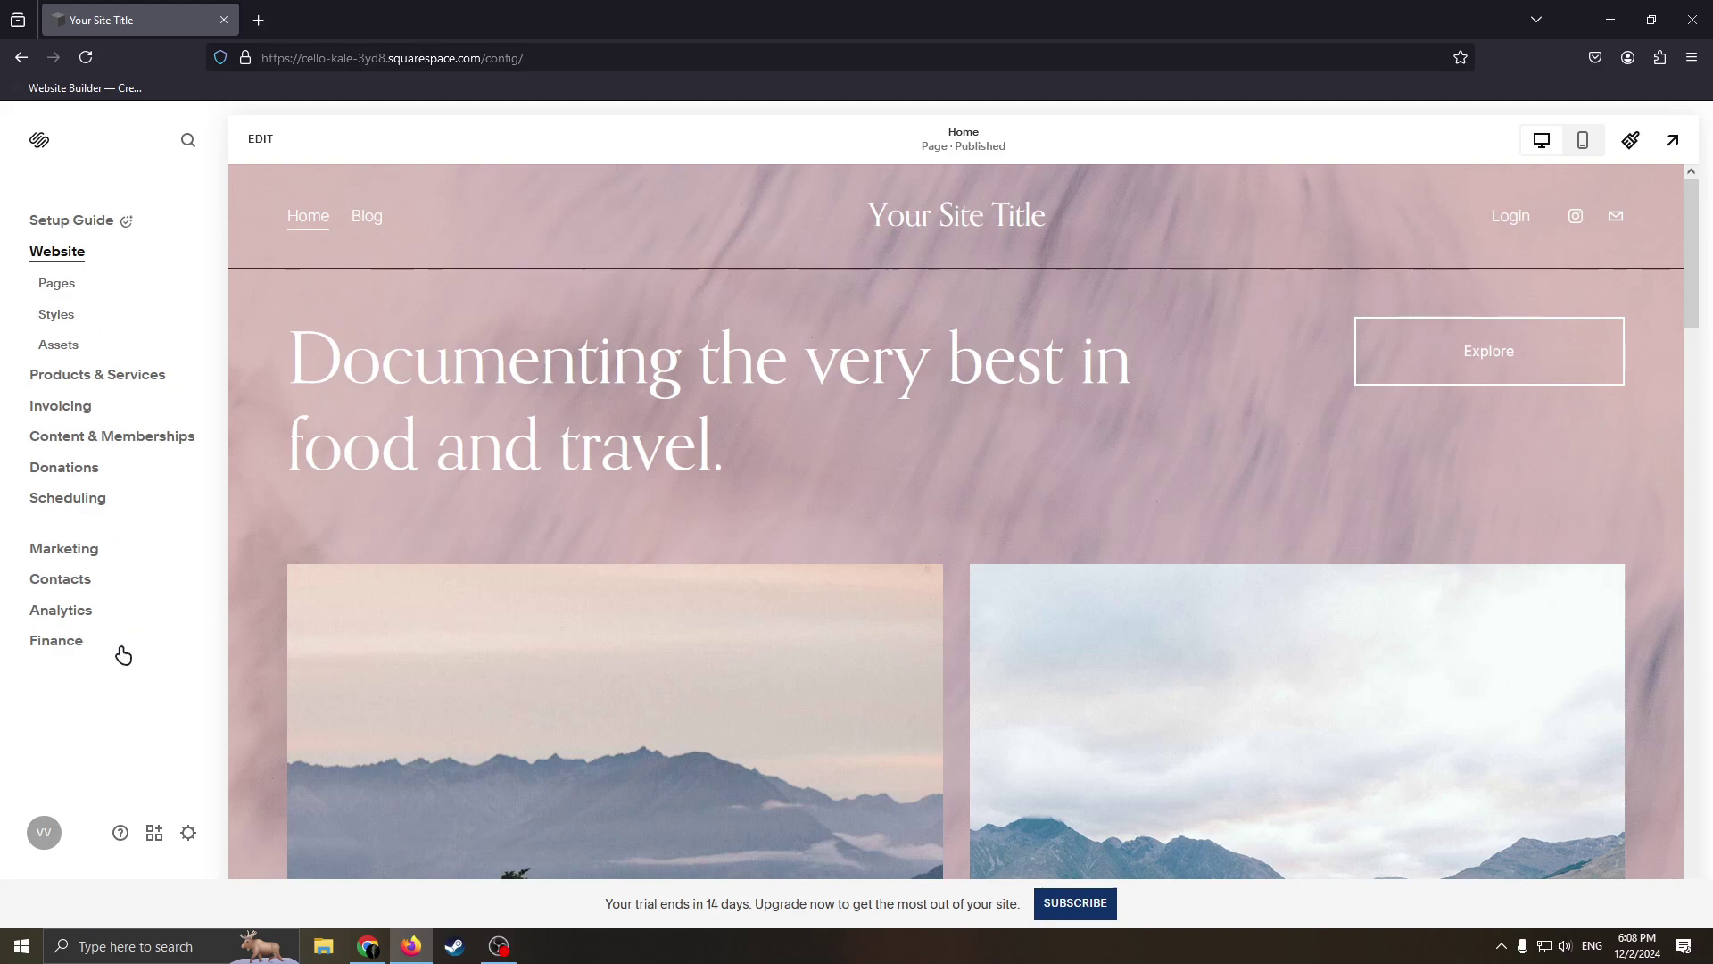
Examine the site's Traffic and Geography analytics, postponing the Analytics introduction, and return to the website overview.
left_click(60, 610)
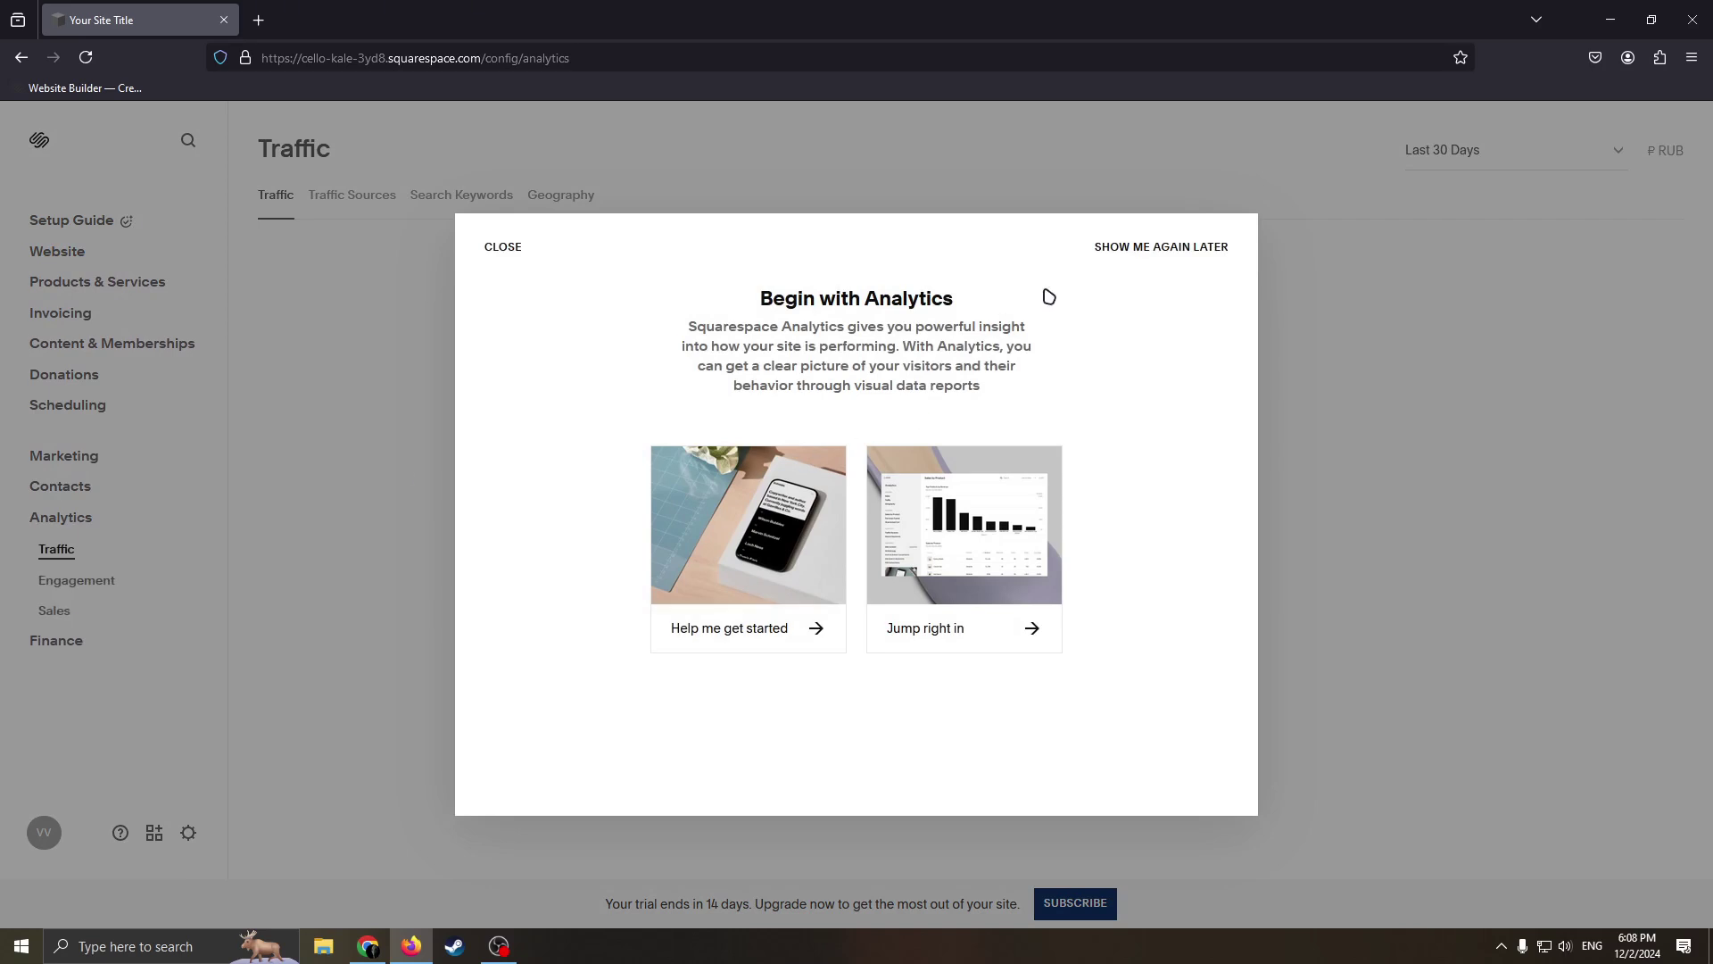
left_click(1170, 251)
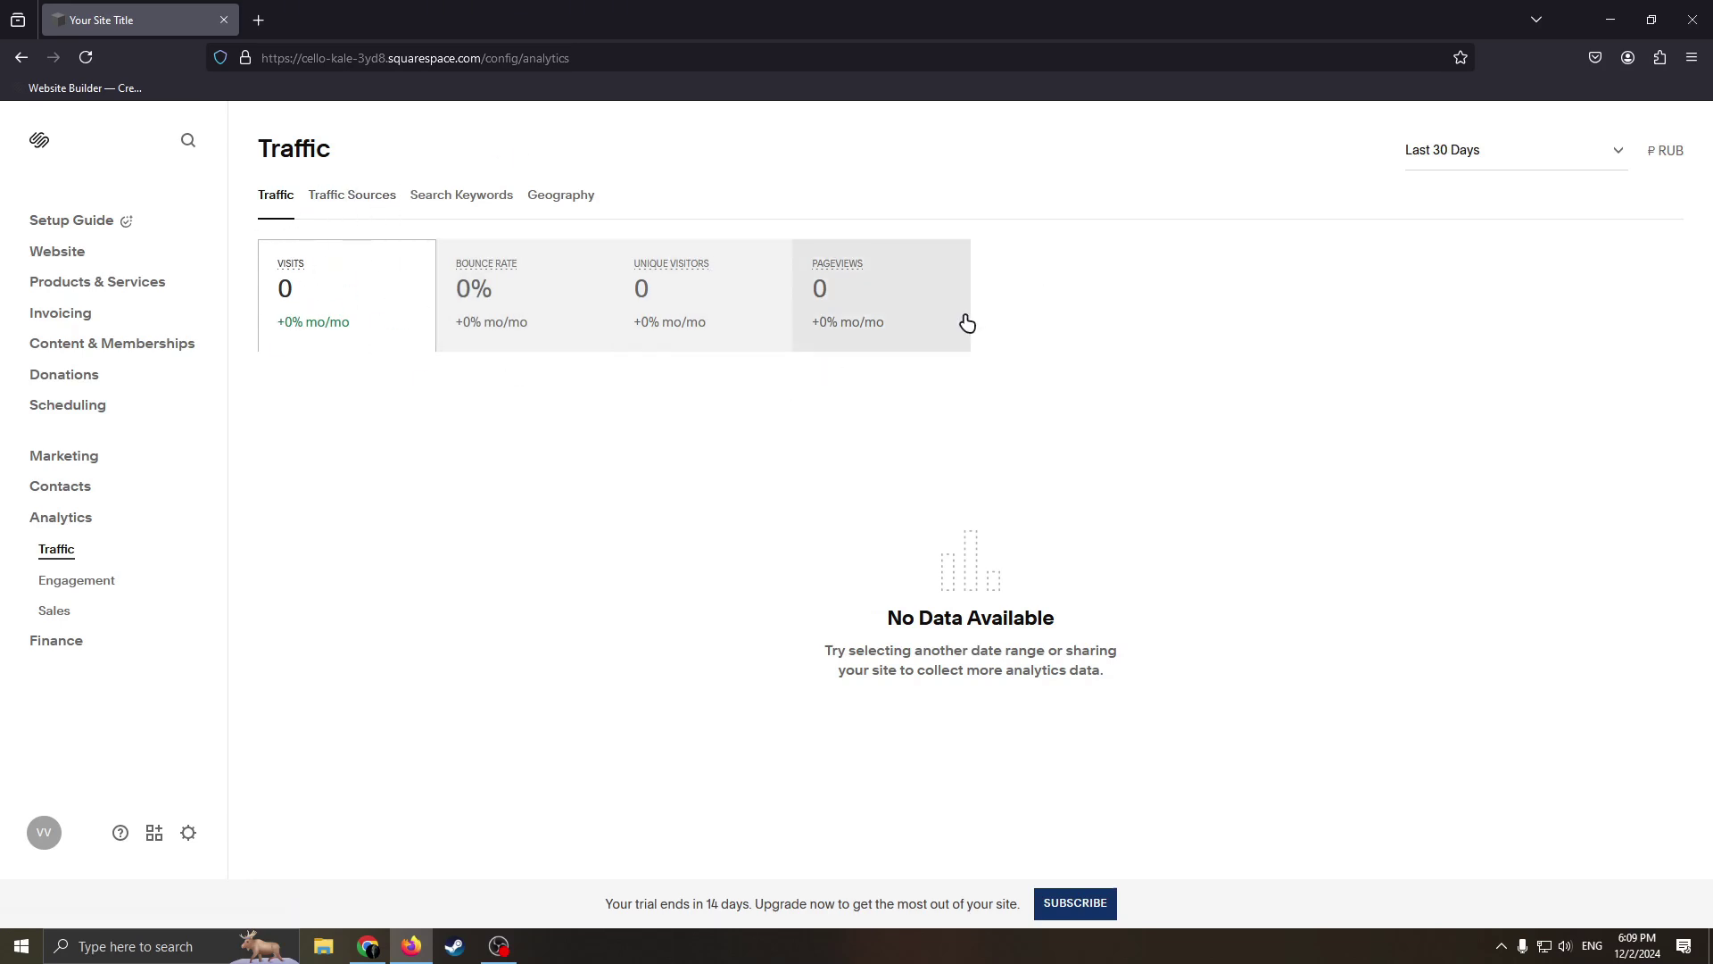
left_click(549, 200)
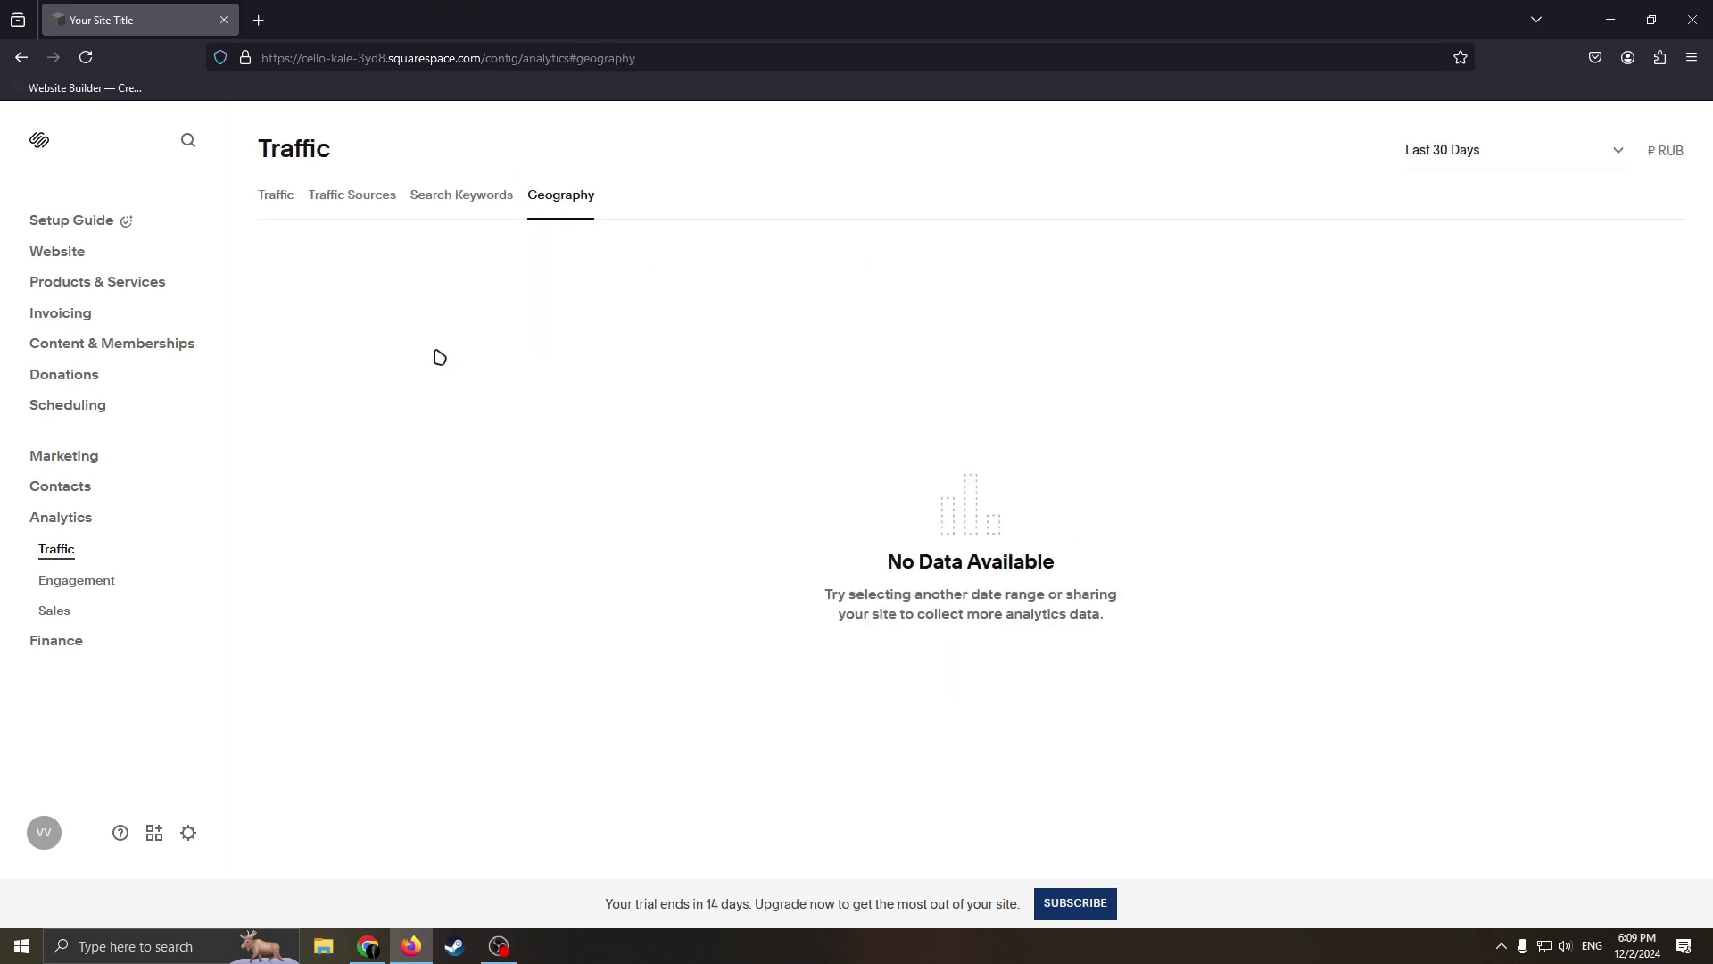
left_click(241, 203)
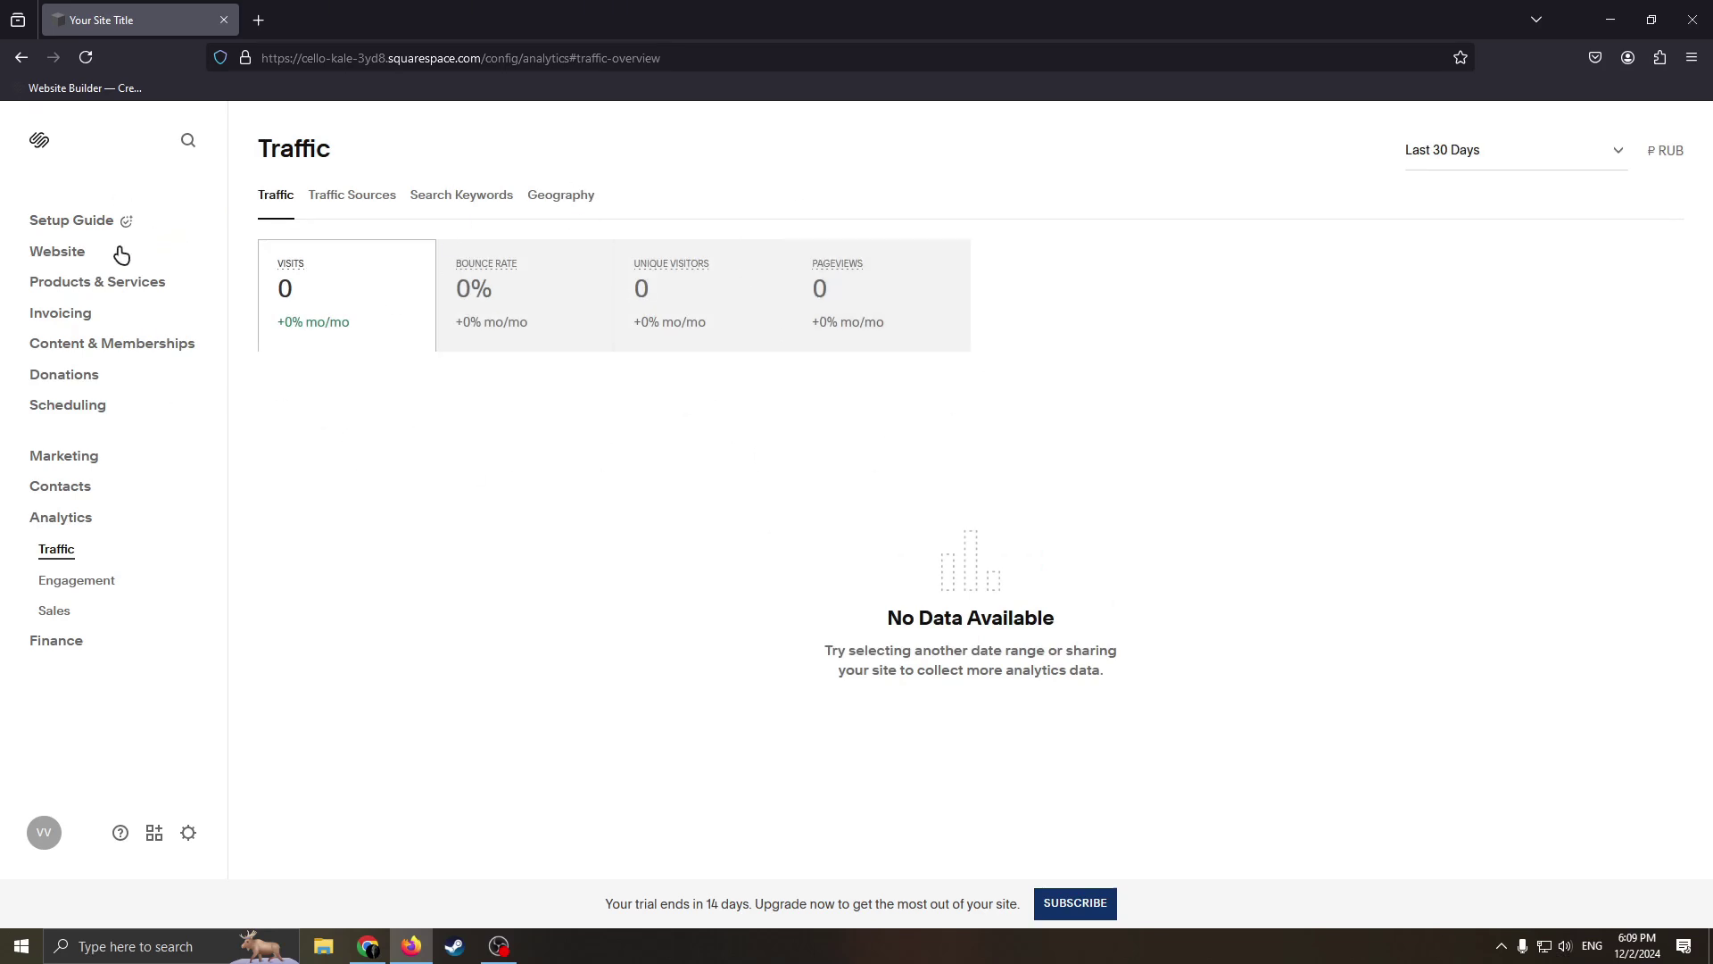
left_click(62, 251)
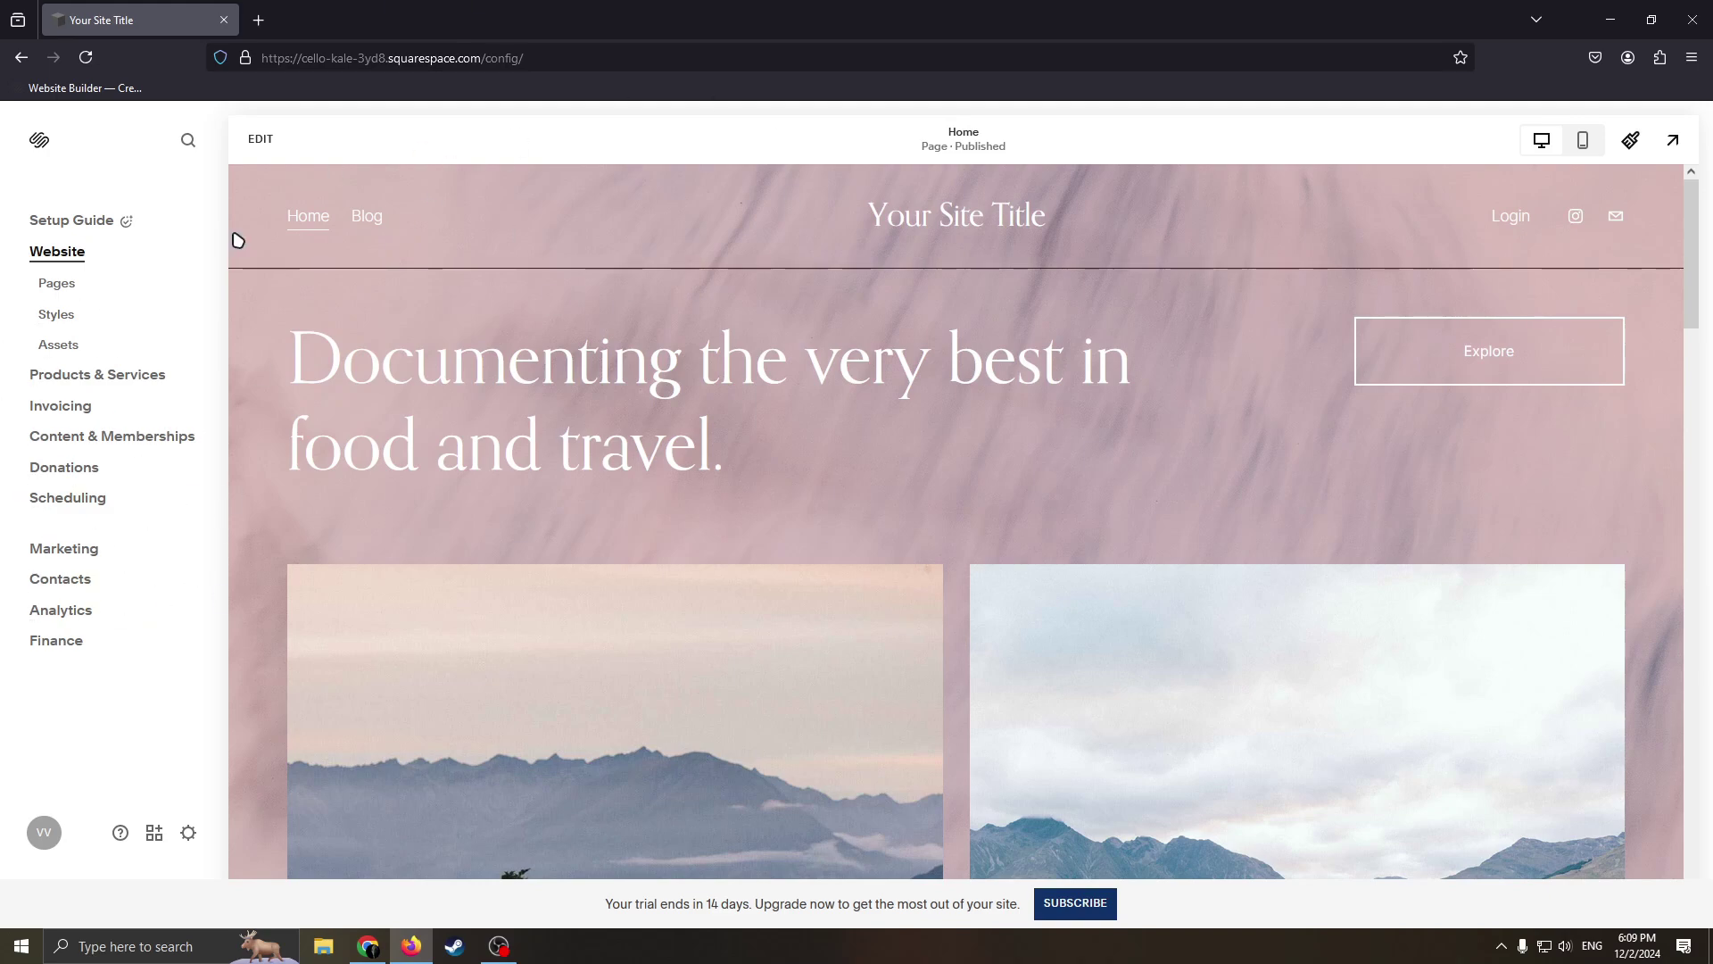
left_click(58, 614)
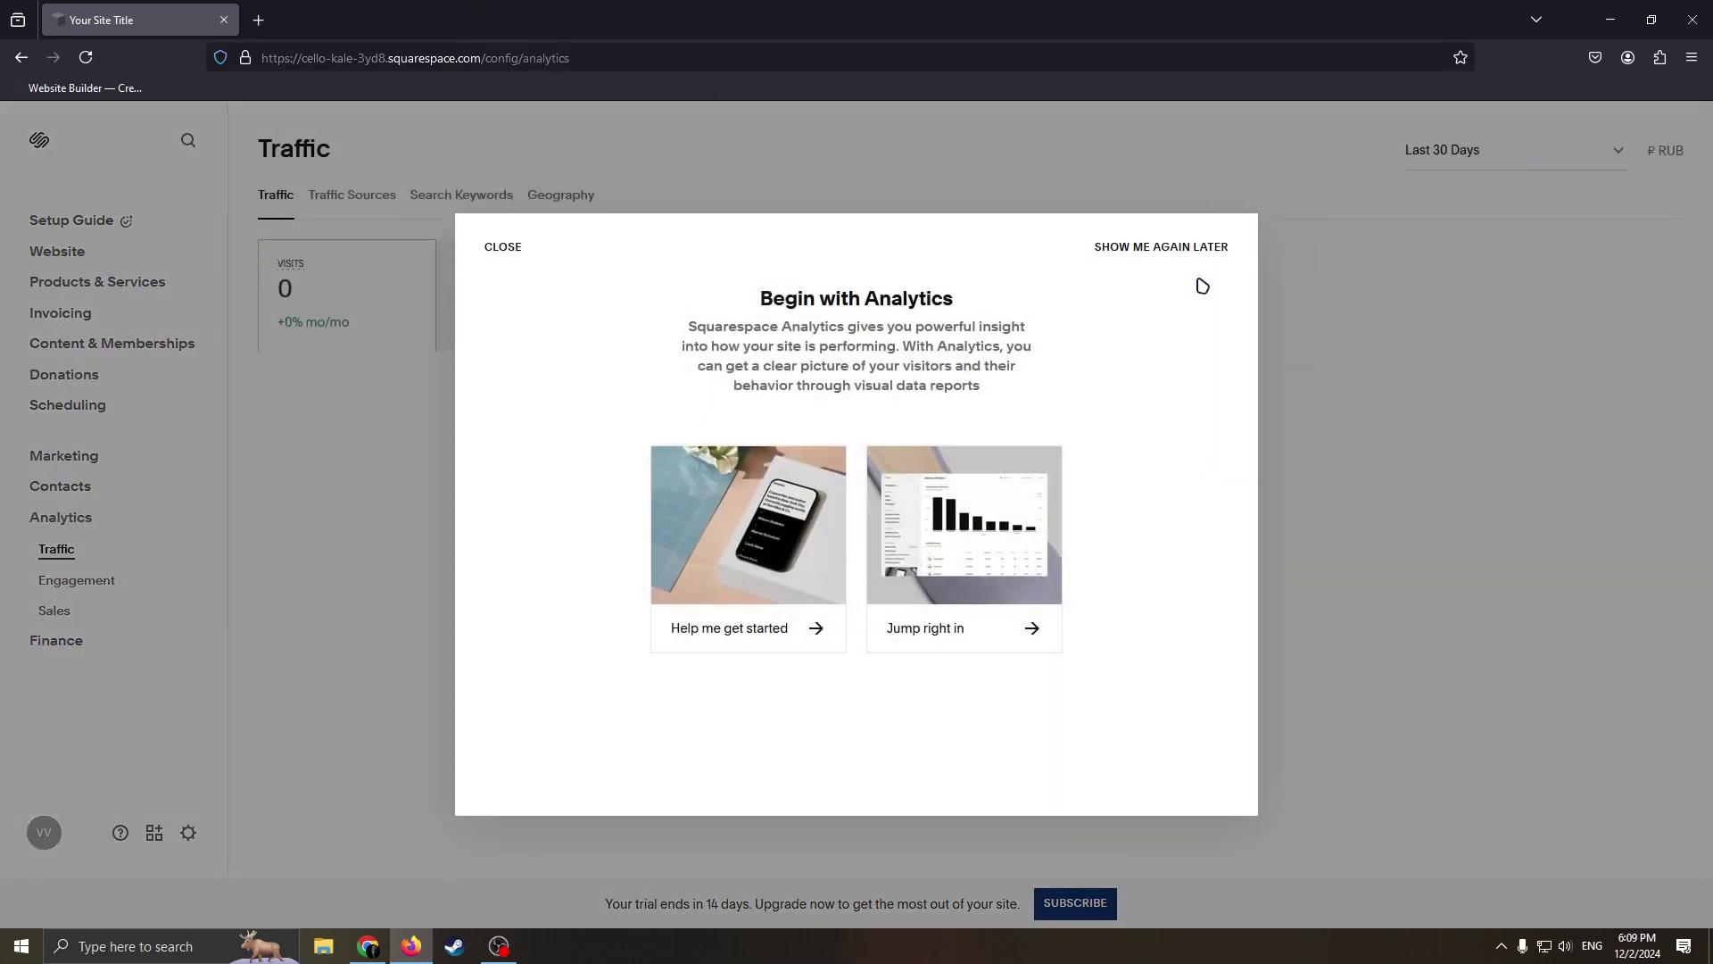
left_click(1187, 247)
left_click(57, 251)
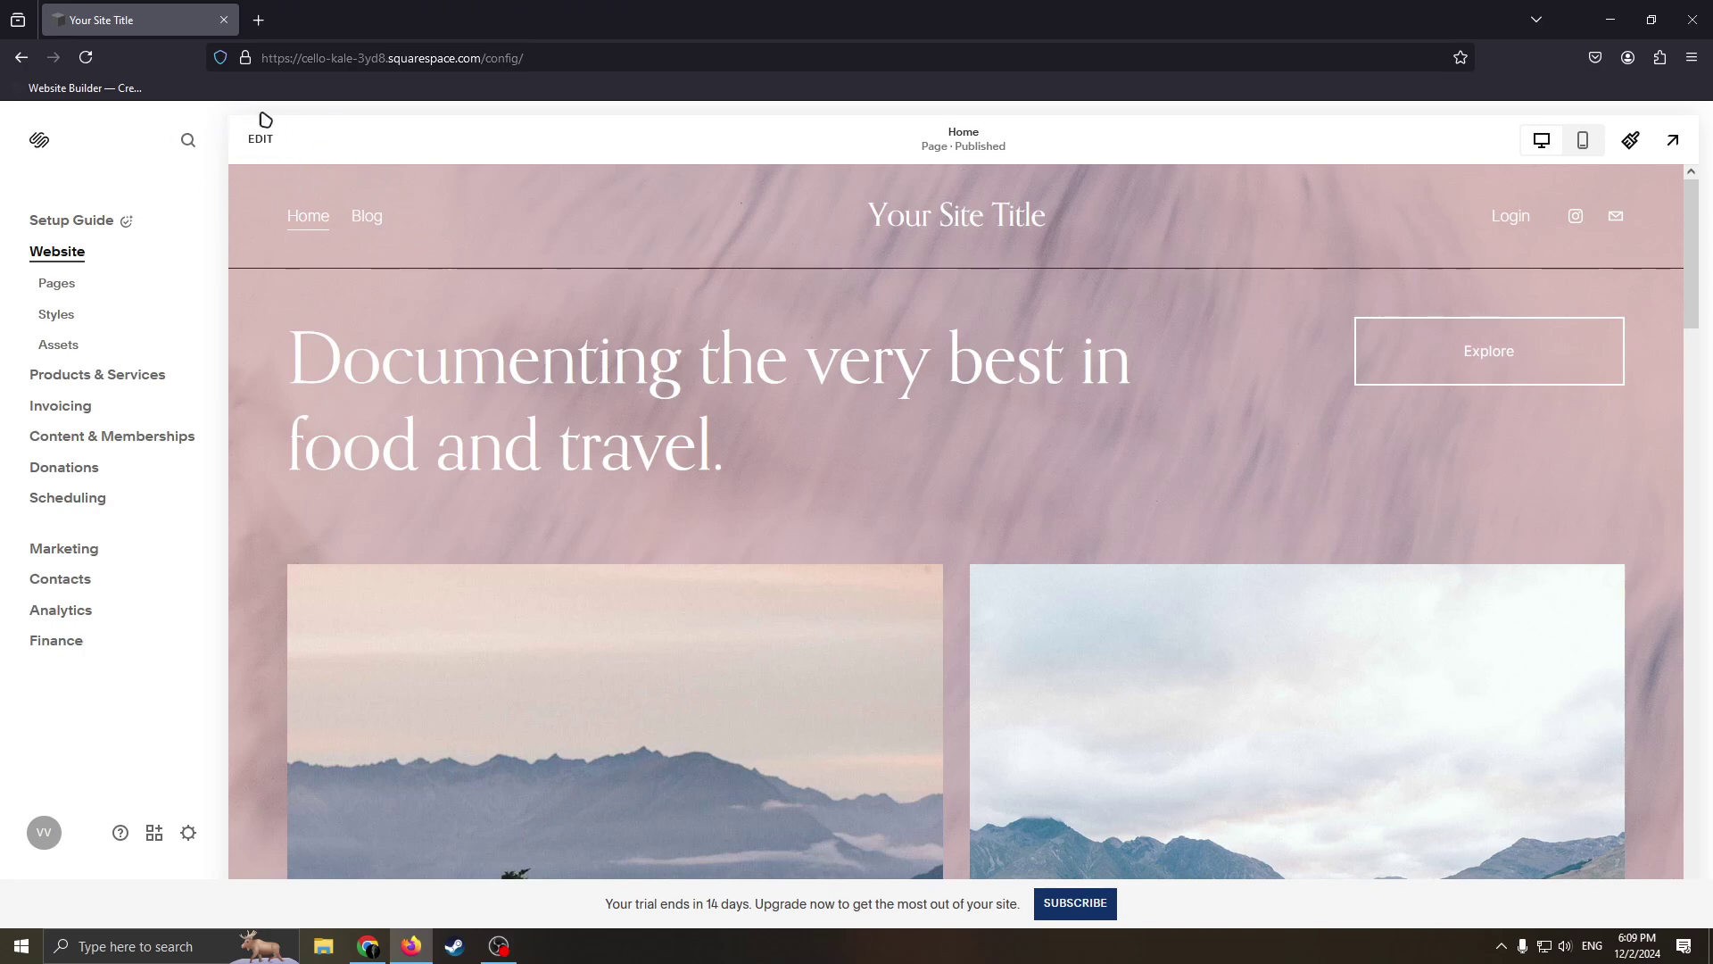
Open the Home page for editing, then narrow the opening heading's text block and shift it slightly right.
left_click(265, 122)
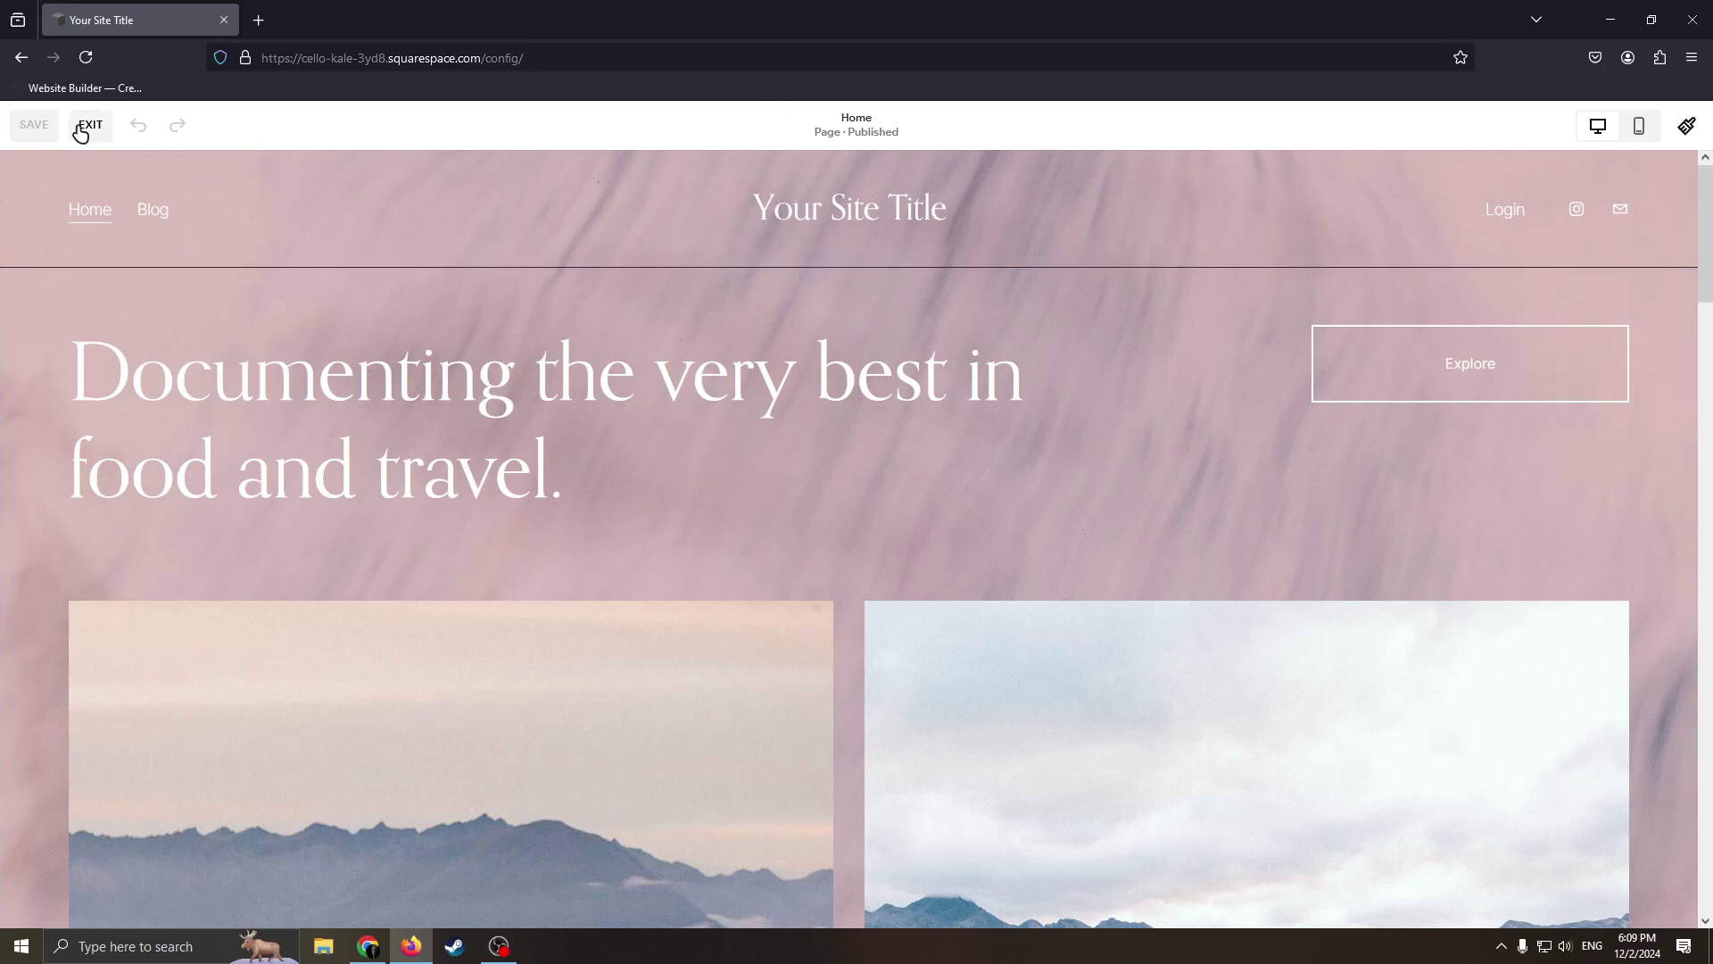
scroll(1001, 316, "down", 7)
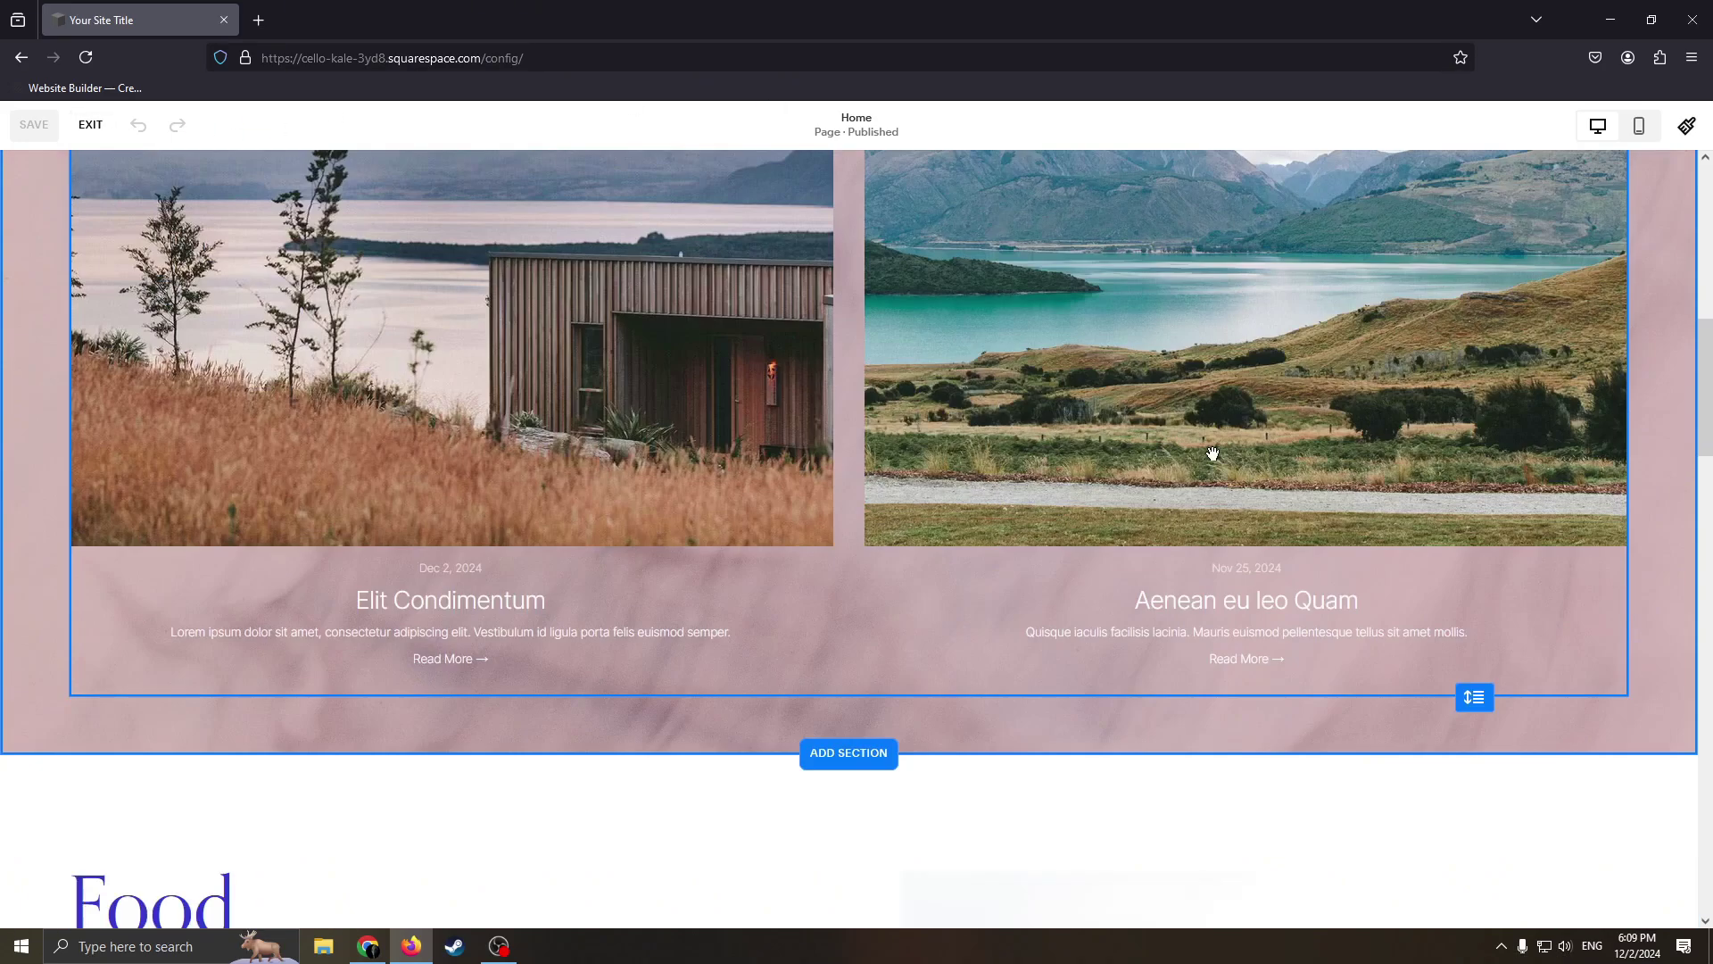
scroll(1211, 450, "up", 7)
scroll(1082, 447, "down", 3)
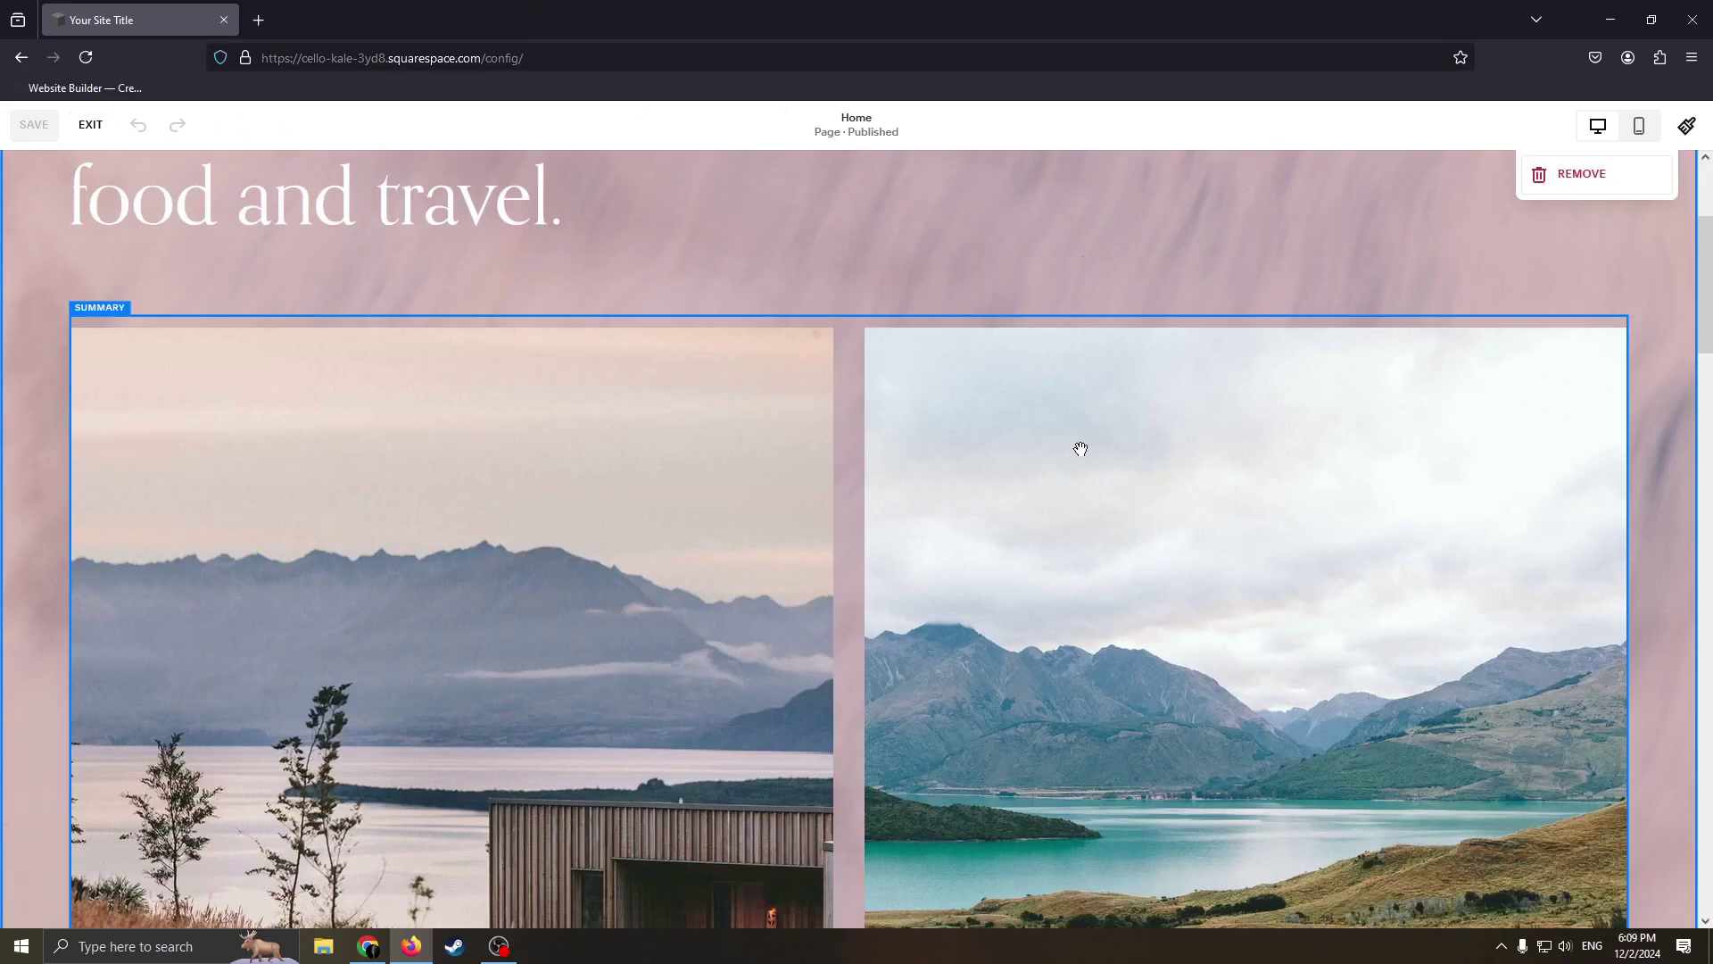
scroll(1121, 386, "up", 1)
scroll(1137, 393, "down", 5)
scroll(1137, 393, "up", 6)
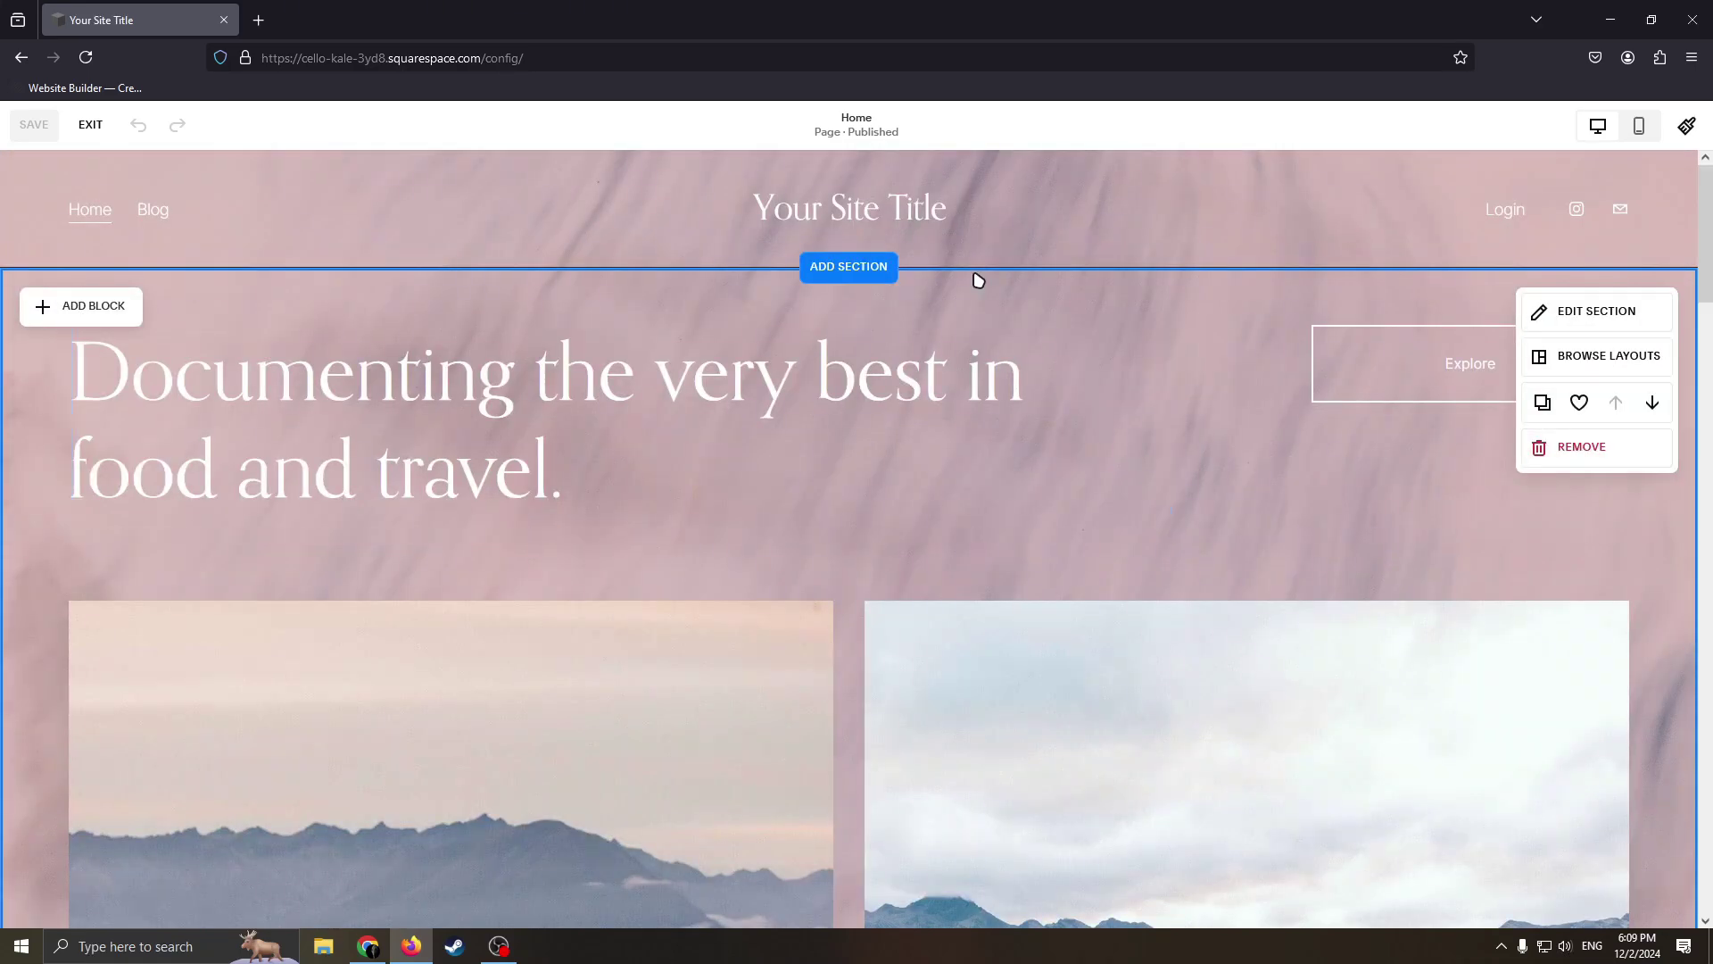
left_click_drag(977, 402, 685, 362)
left_click_drag(572, 451, 586, 414)
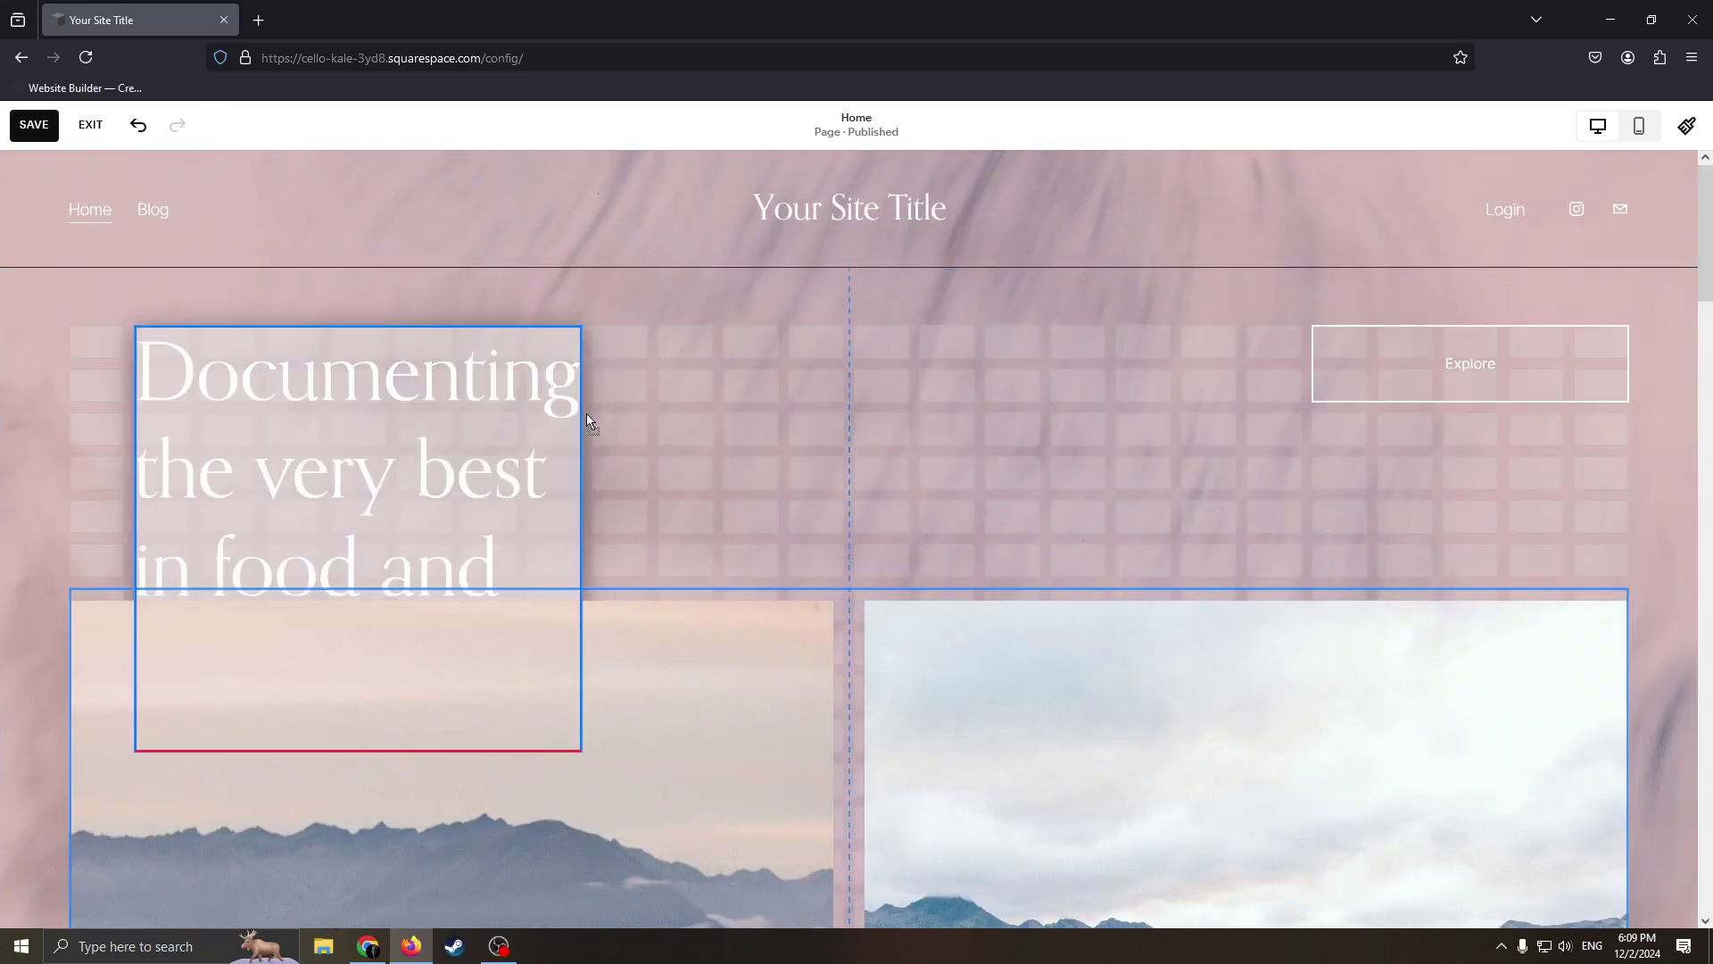
Shift the two-post summary block right and shrink it to about half the page width, clear of the heading.
left_click_drag(577, 676, 641, 631)
scroll(642, 631, "down", 10)
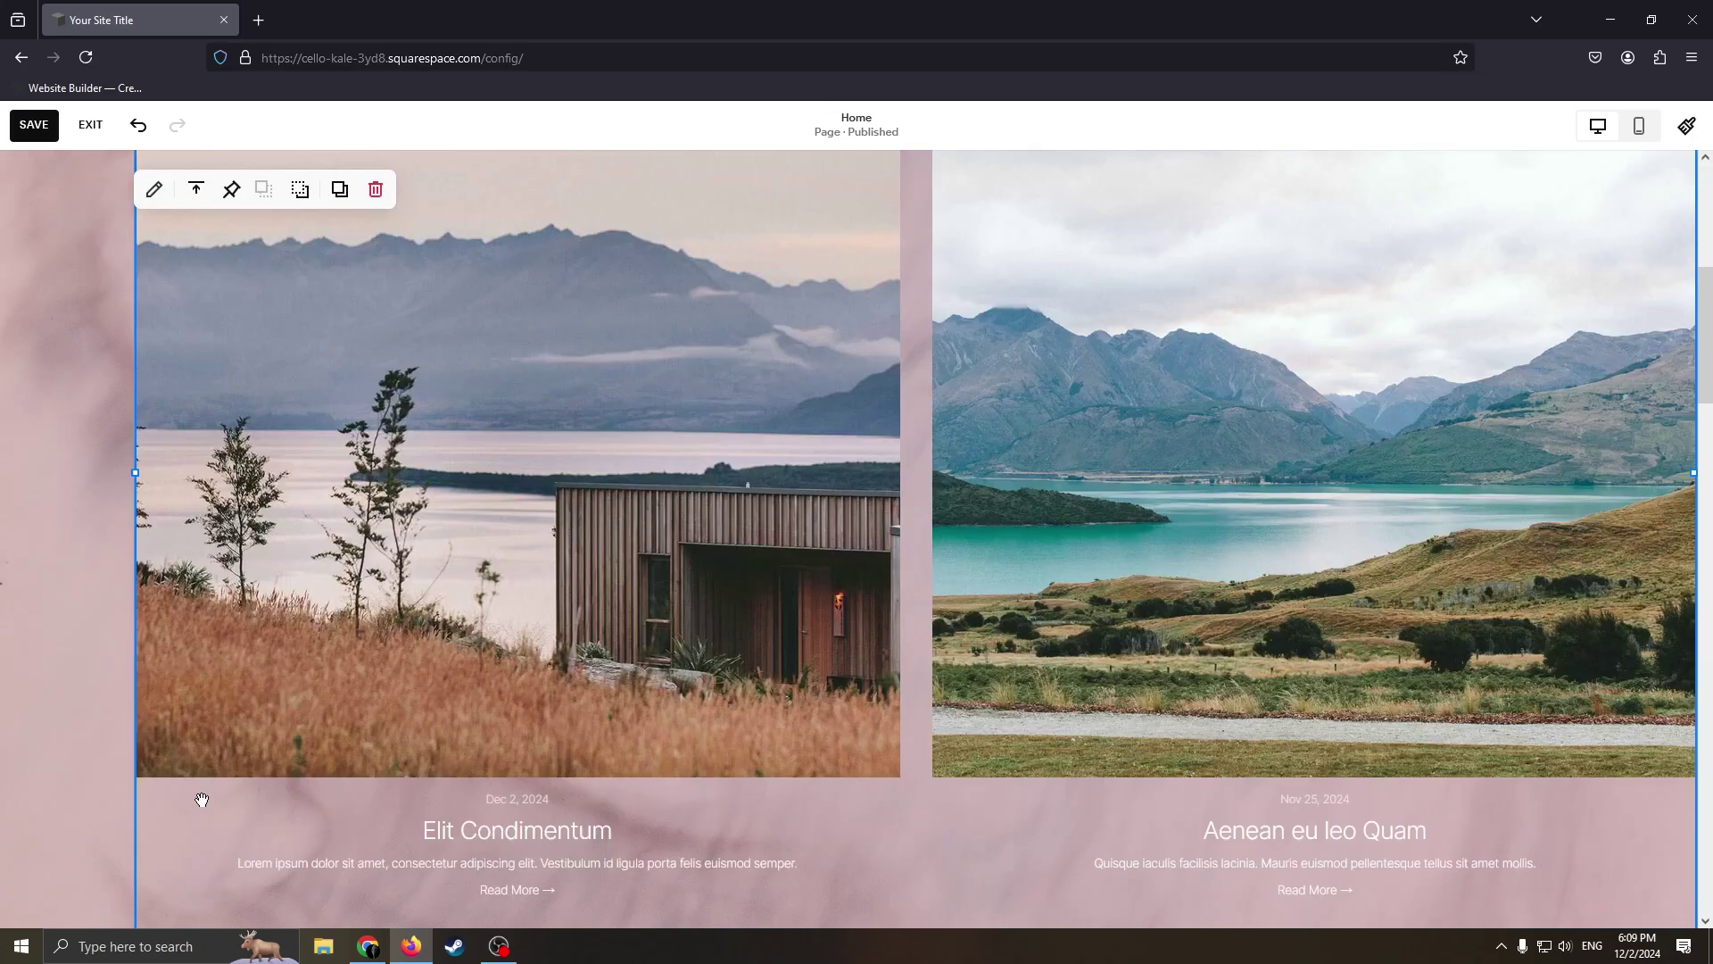
left_click(267, 622)
scroll(268, 623, "up", 10)
scroll(438, 550, "down", 4)
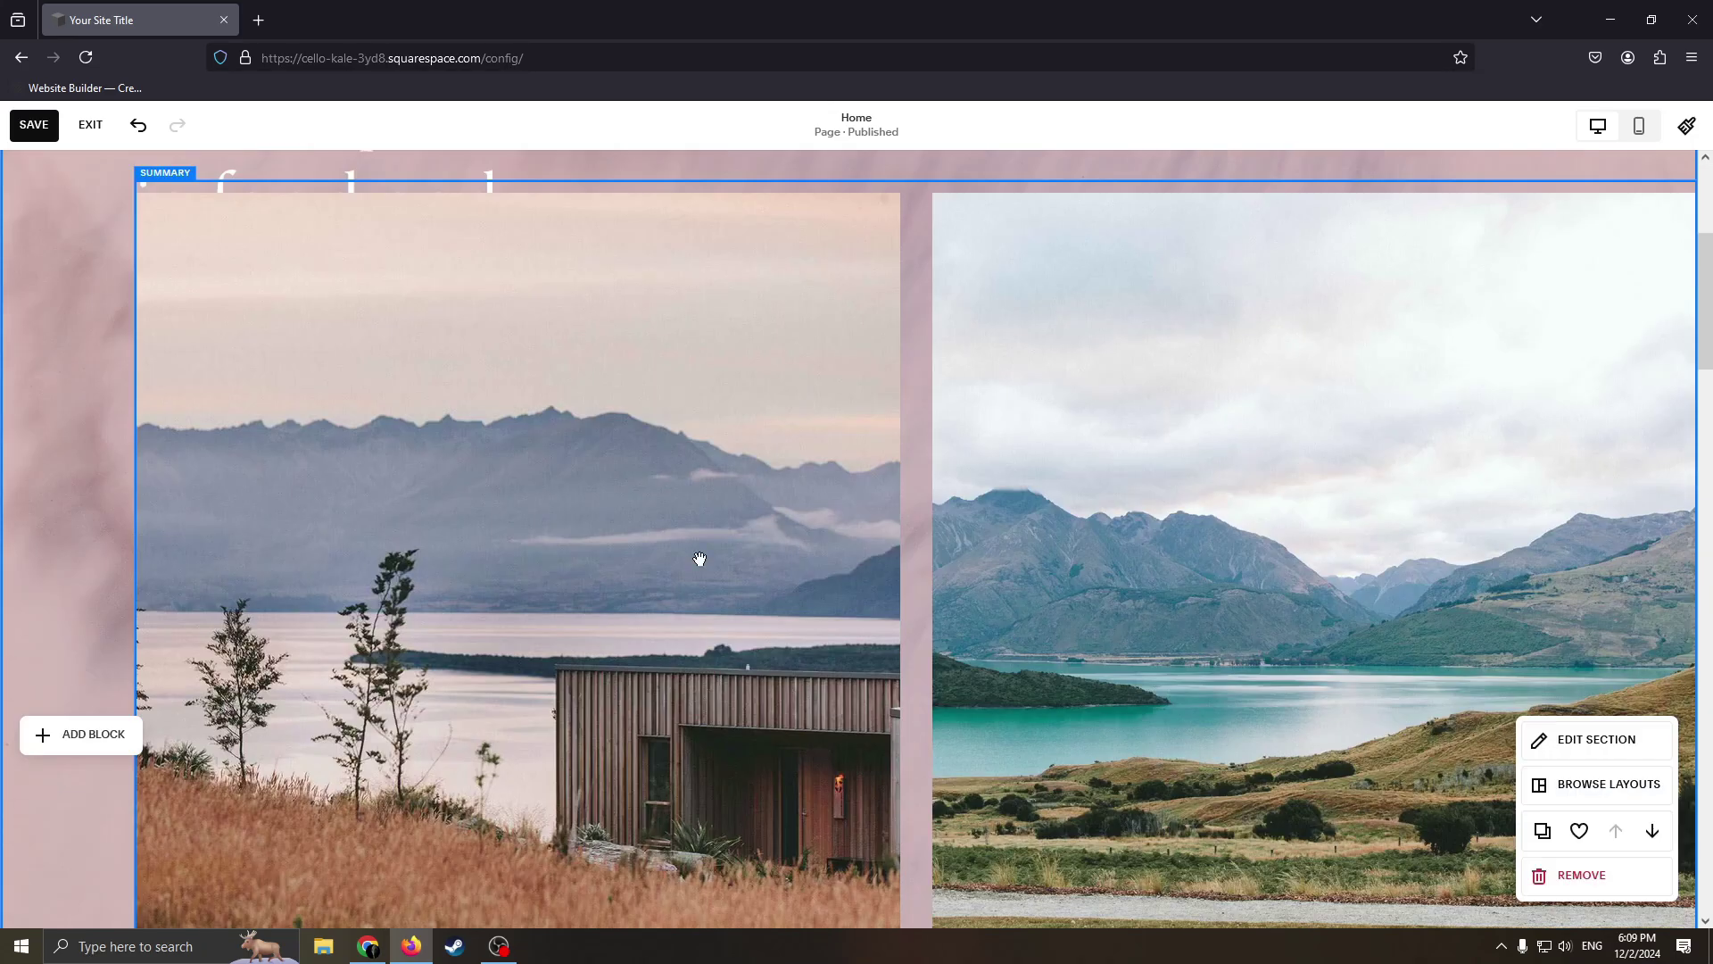
left_click(698, 563)
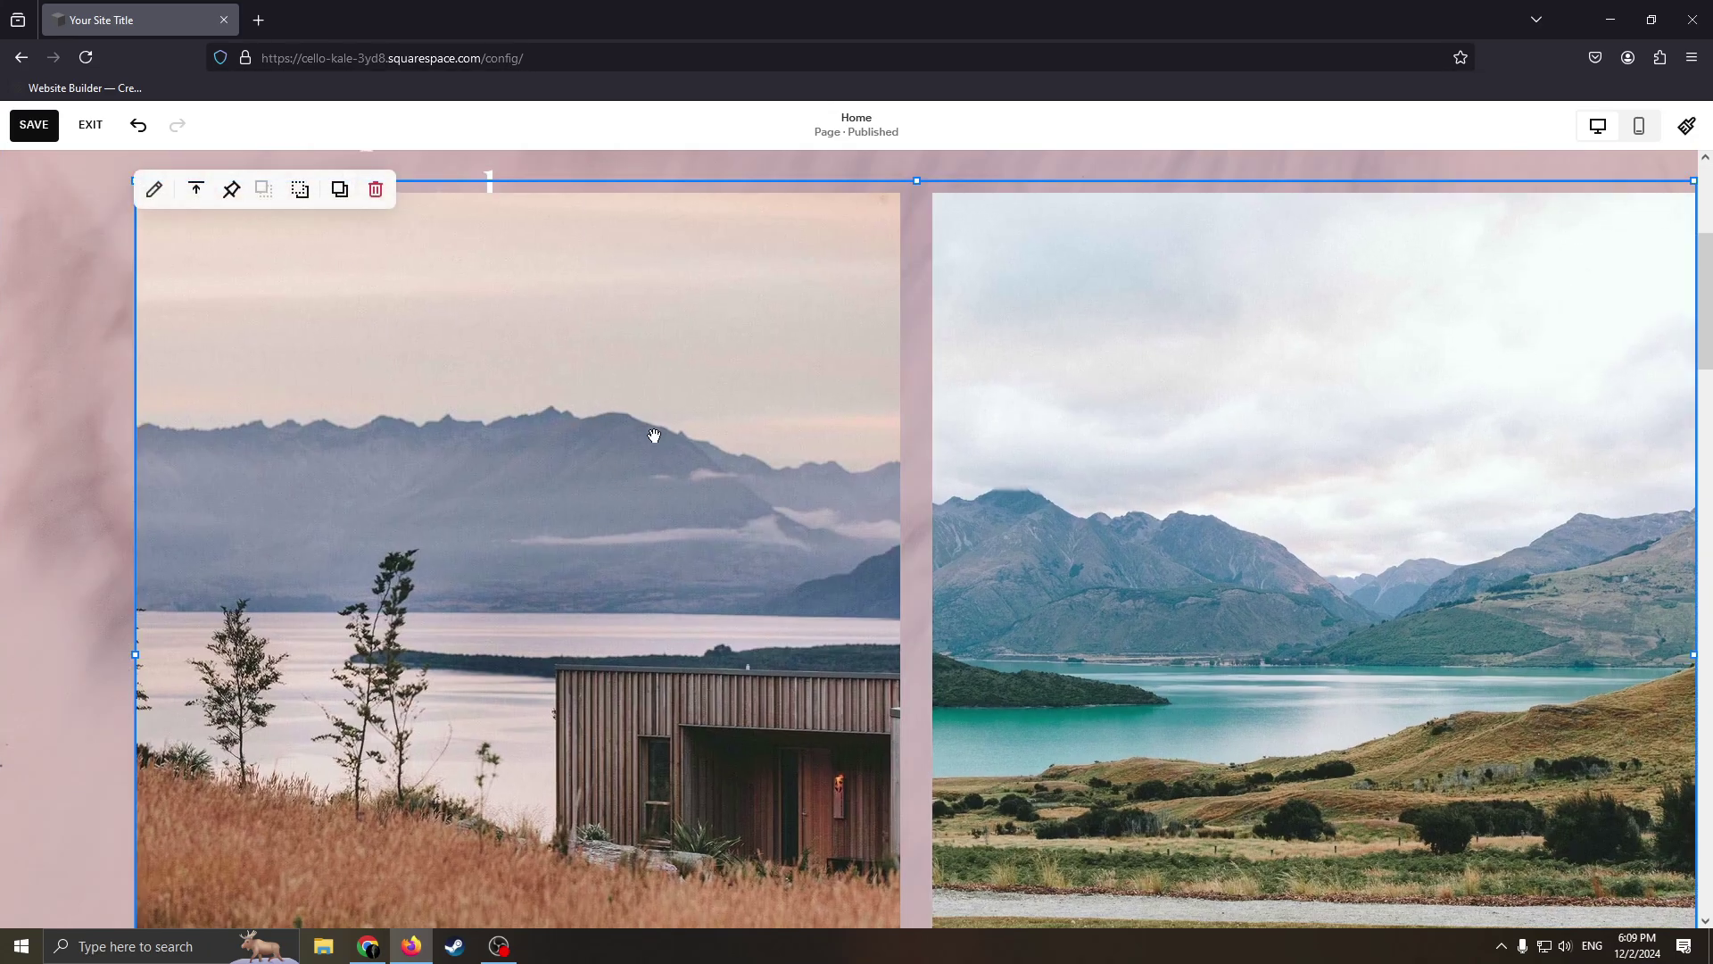
scroll(605, 473, "up", 1)
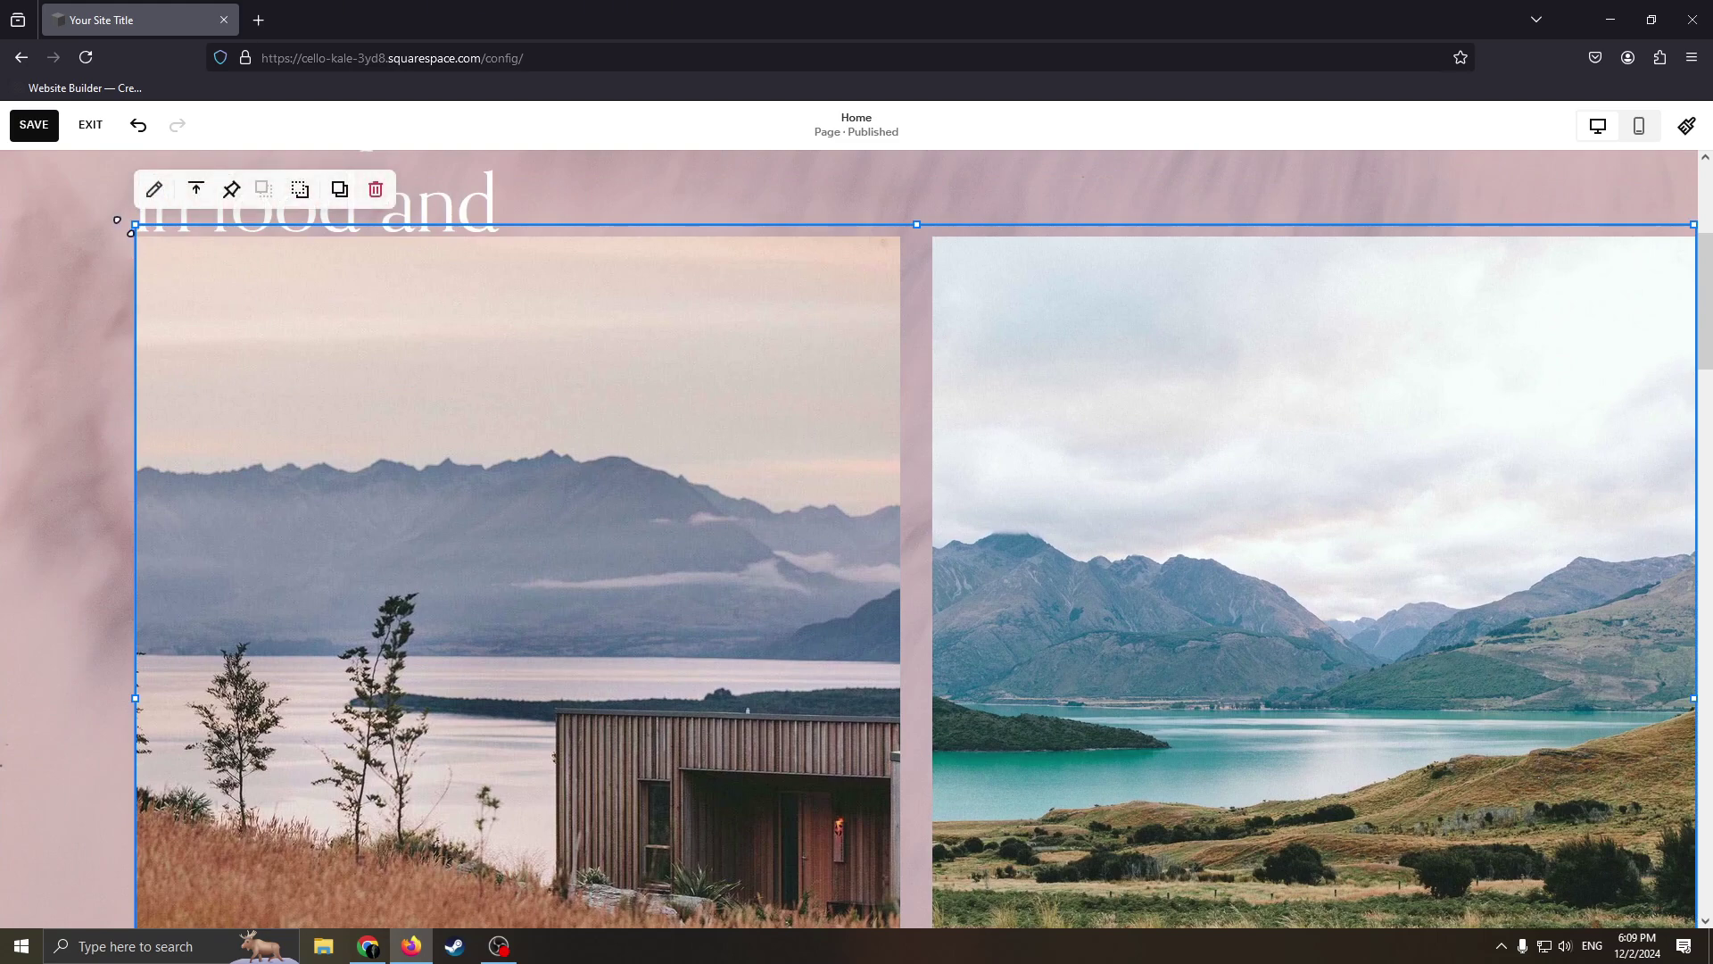
left_click_drag(135, 224, 528, 452)
left_click_drag(1115, 705, 1005, 497)
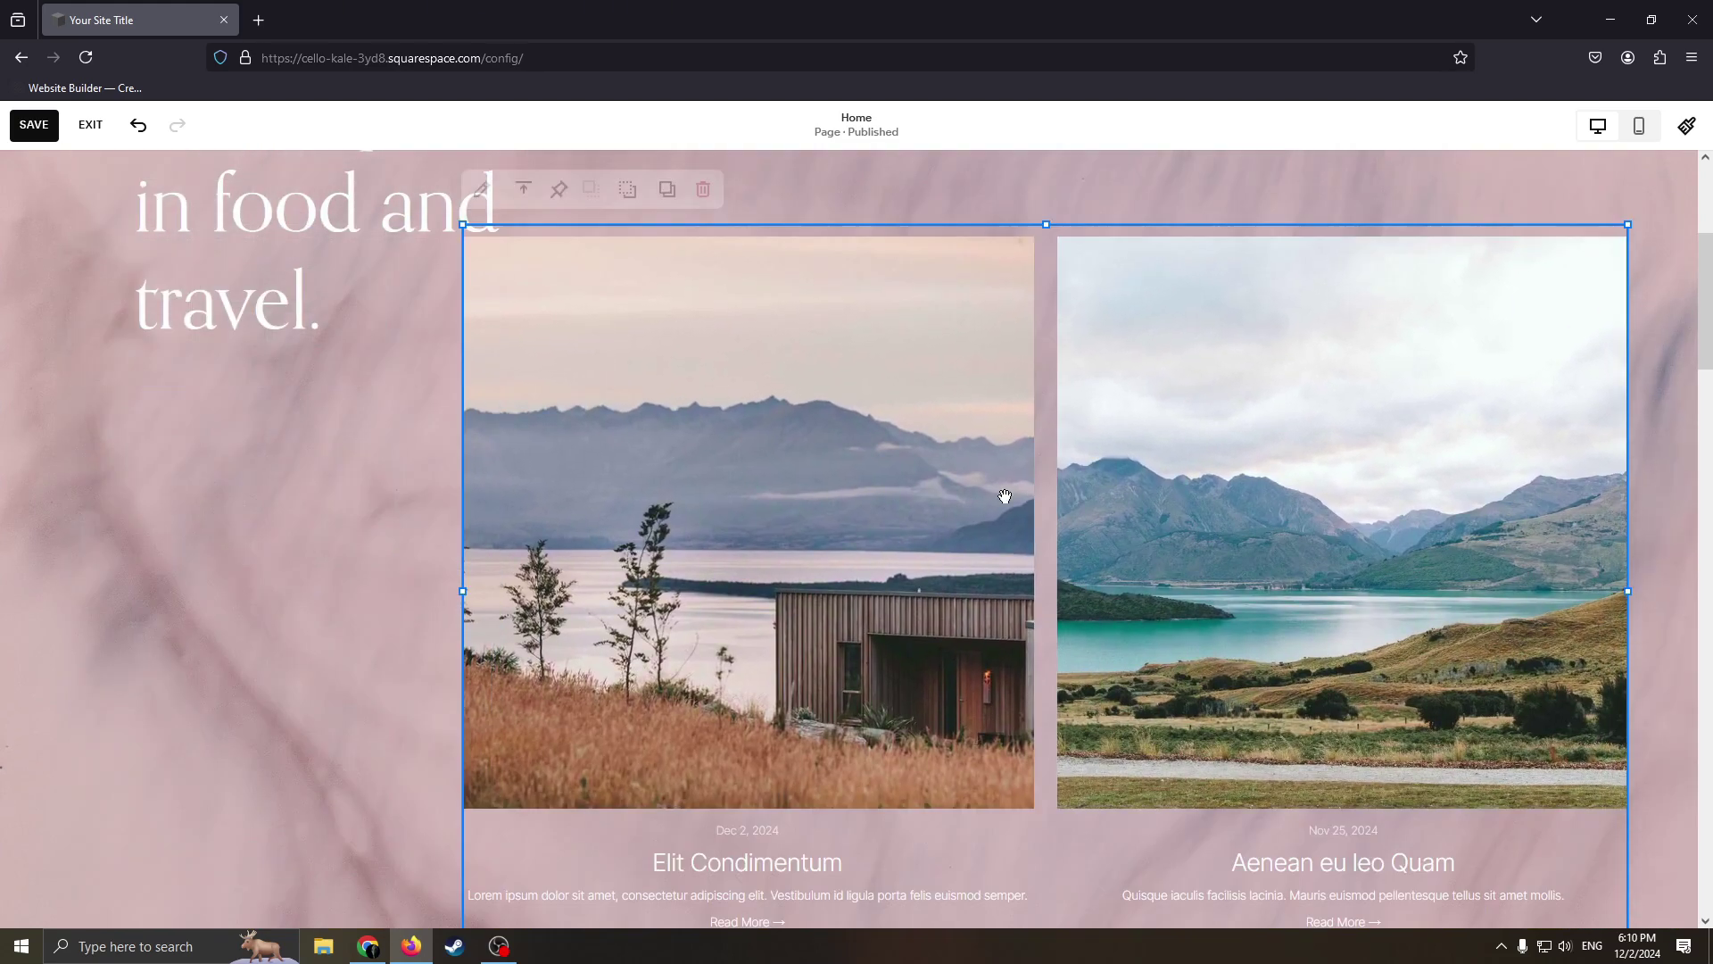
scroll(571, 626, "down", 4)
scroll(570, 425, "up", 7)
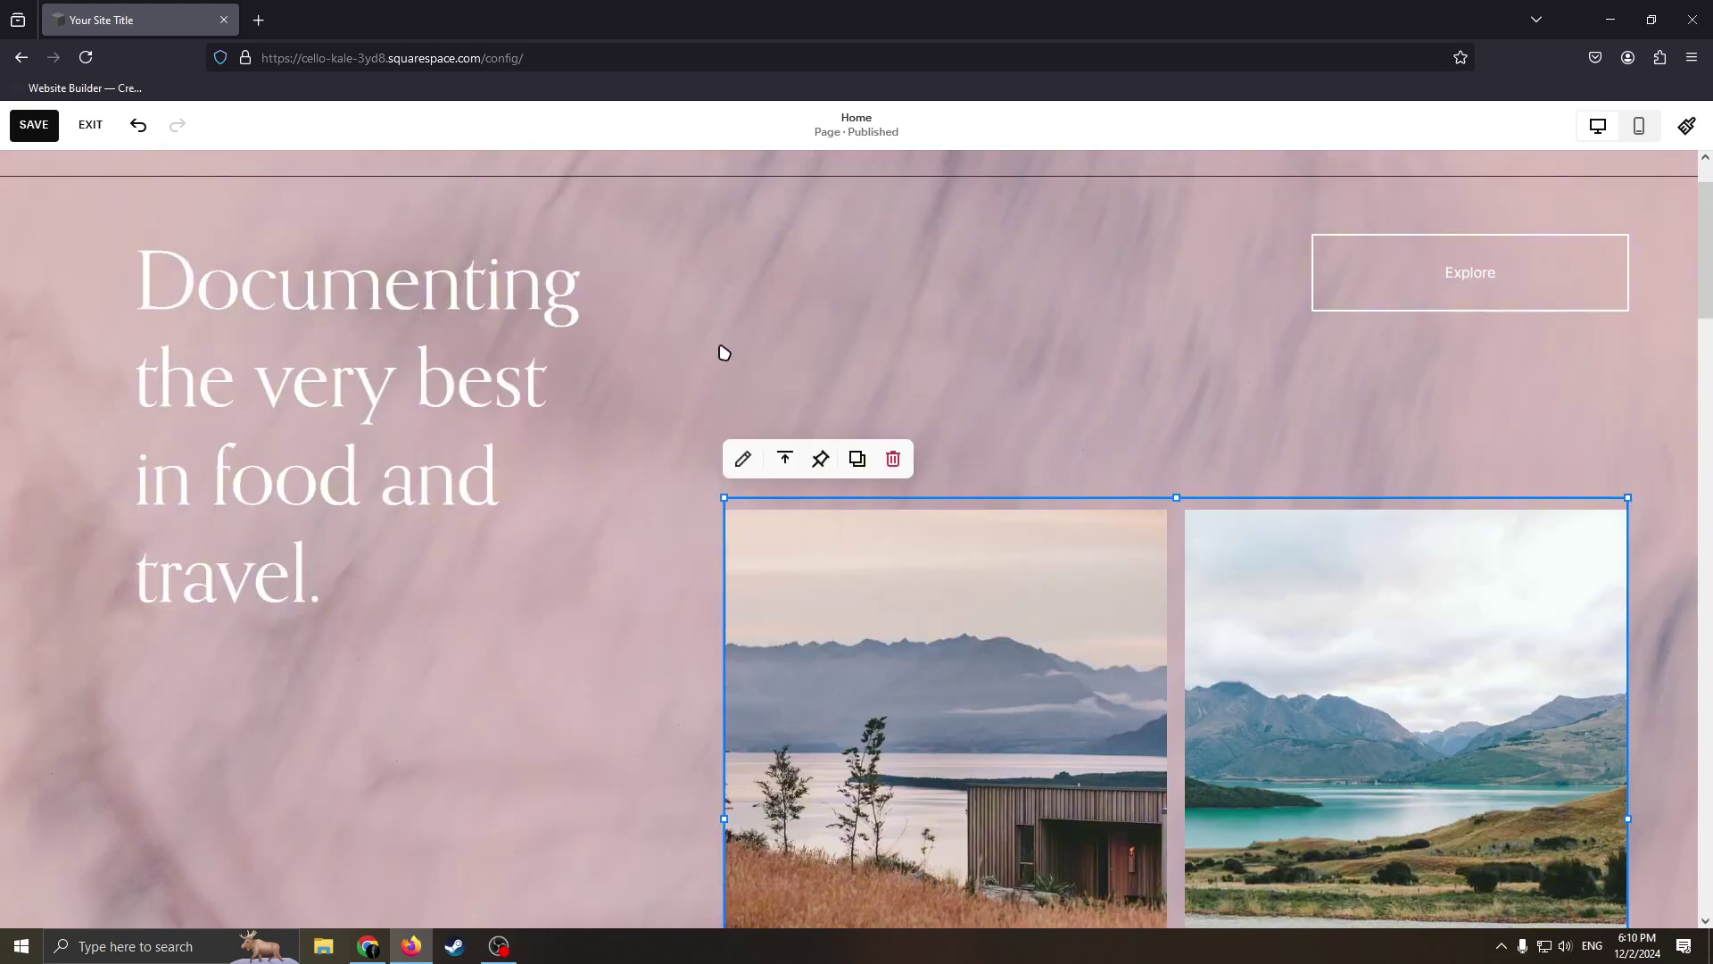
Set the summary block to display content from the Blog page.
left_click(744, 458)
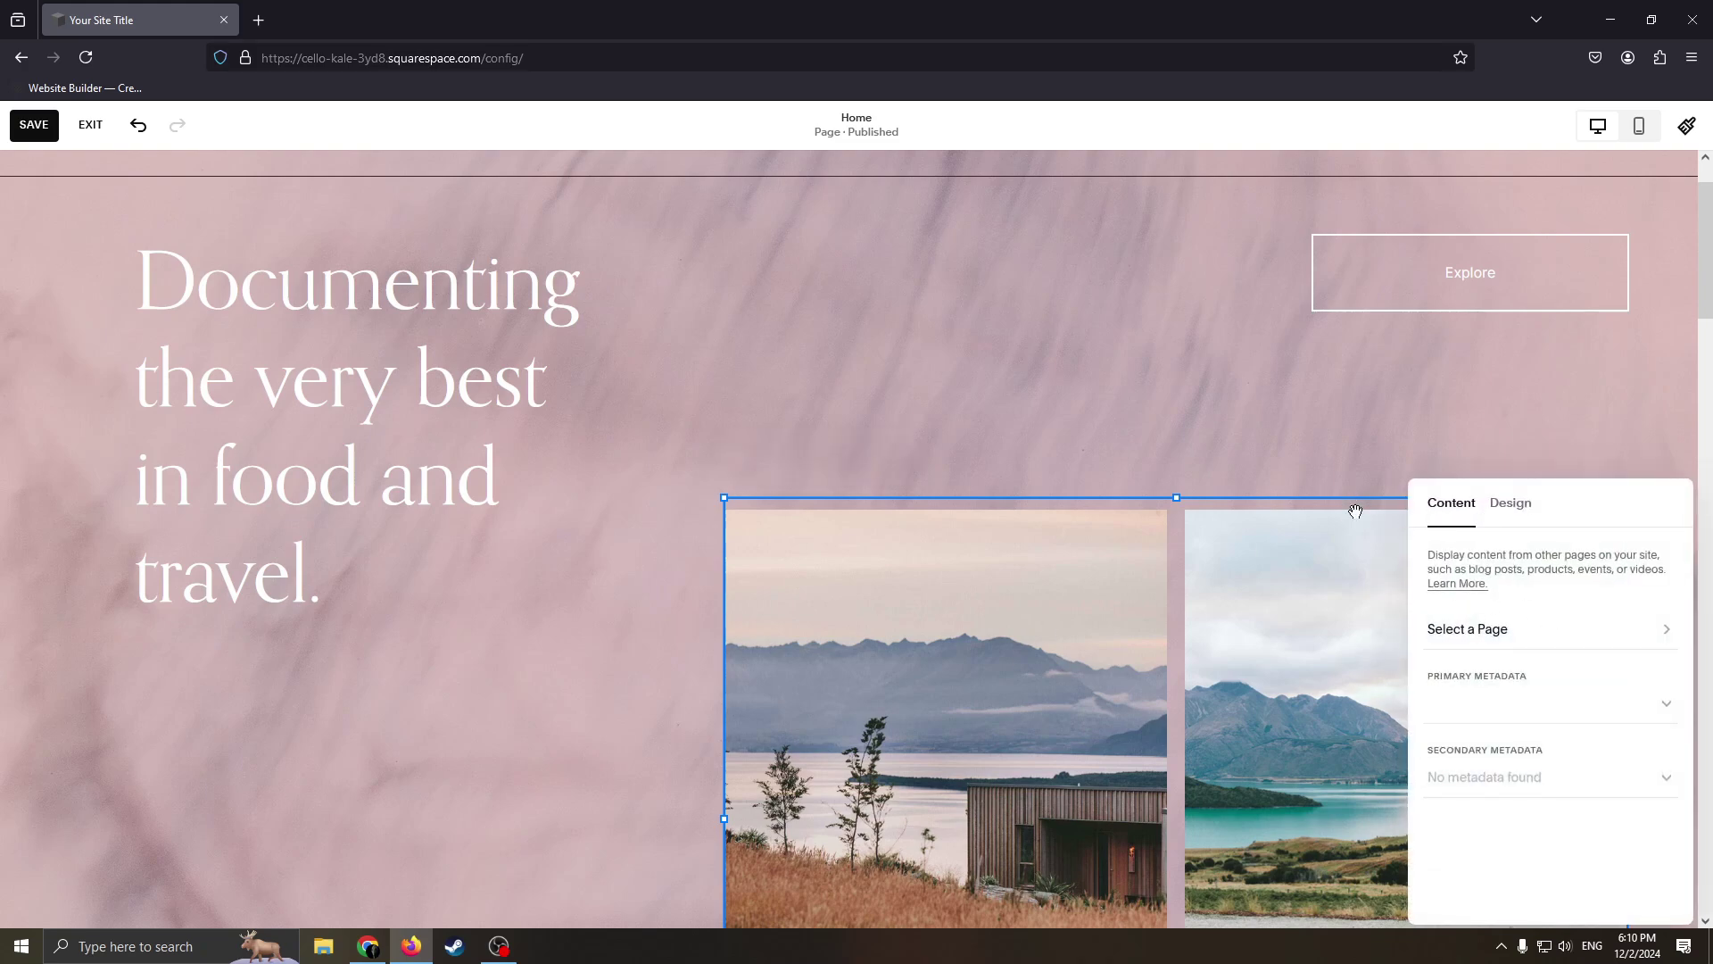
scroll(1355, 512, "down", 4)
scroll(1497, 636, "up", 3)
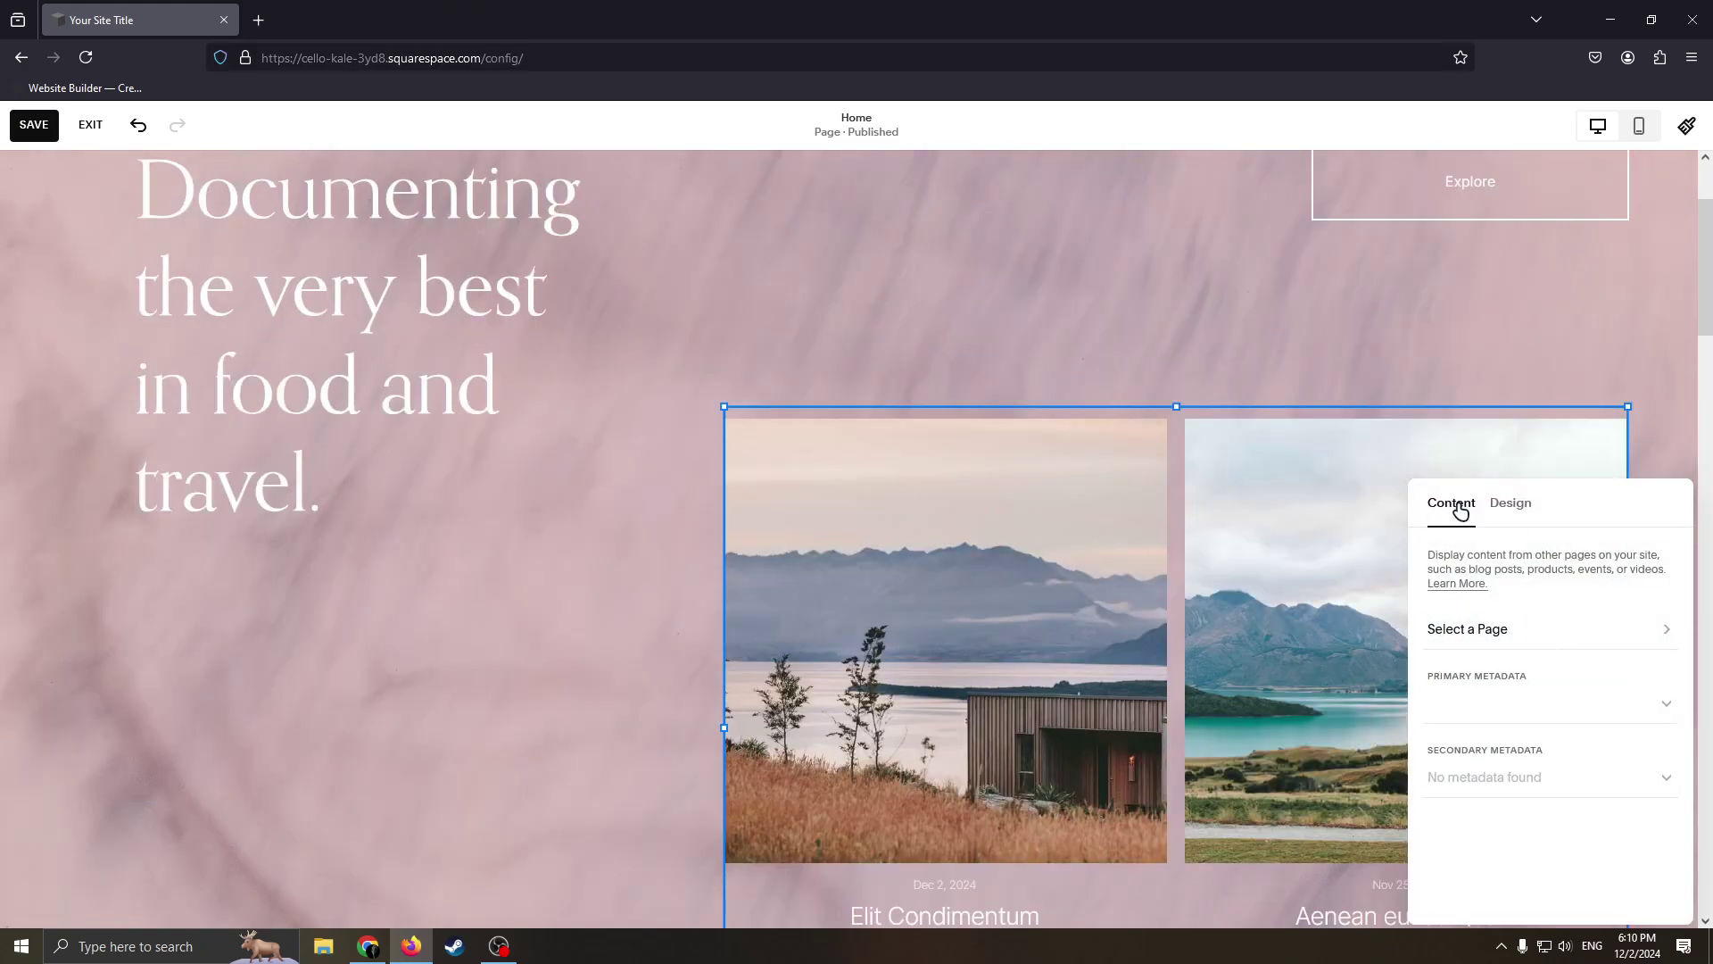
left_click(1562, 650)
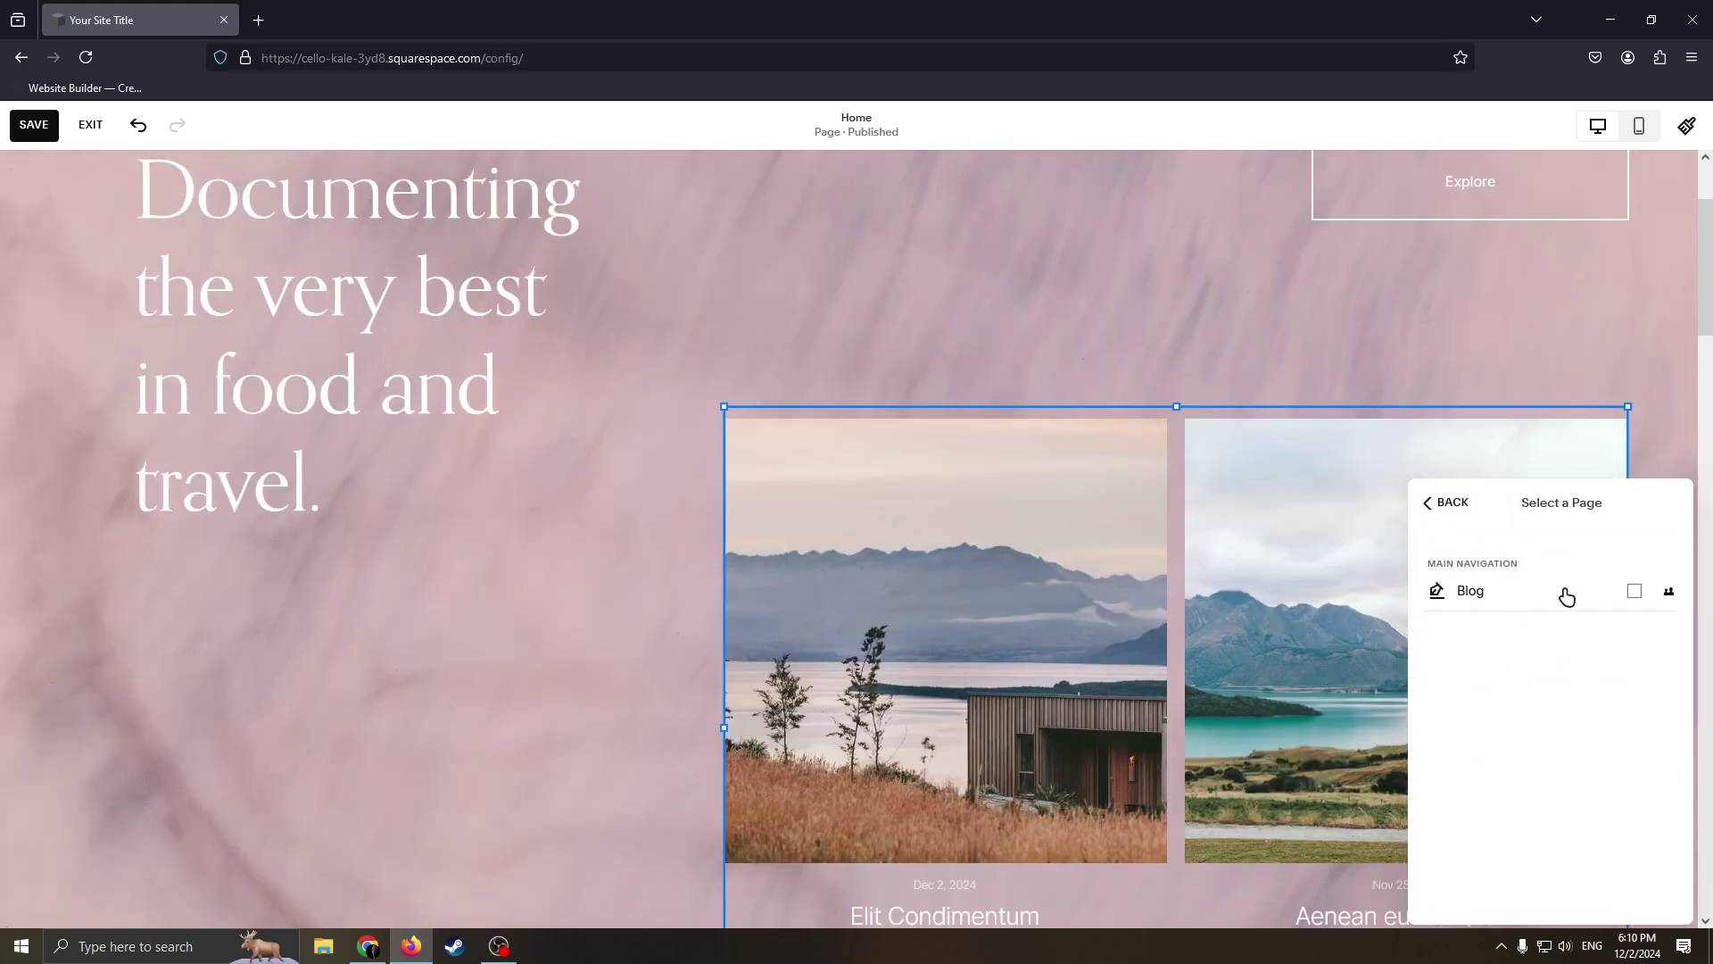
left_click(1633, 591)
scroll(1213, 589, "down", 3)
scroll(1418, 616, "up", 2)
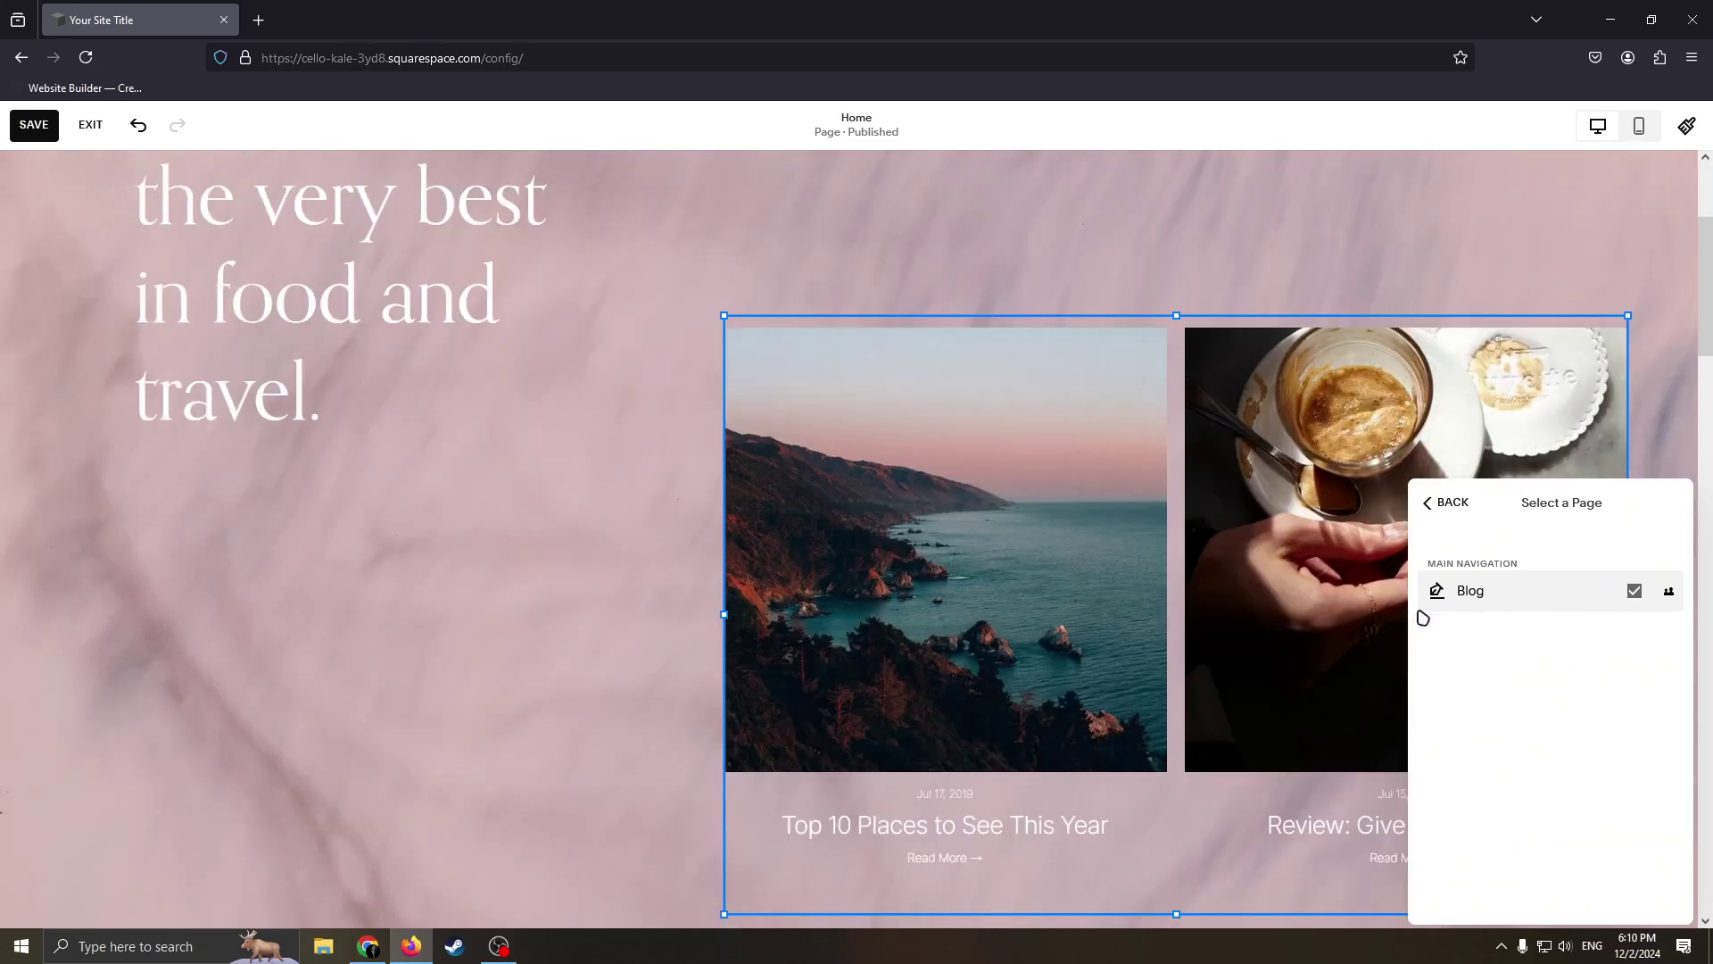
scroll(1423, 618, "up", 1)
left_click(1428, 503)
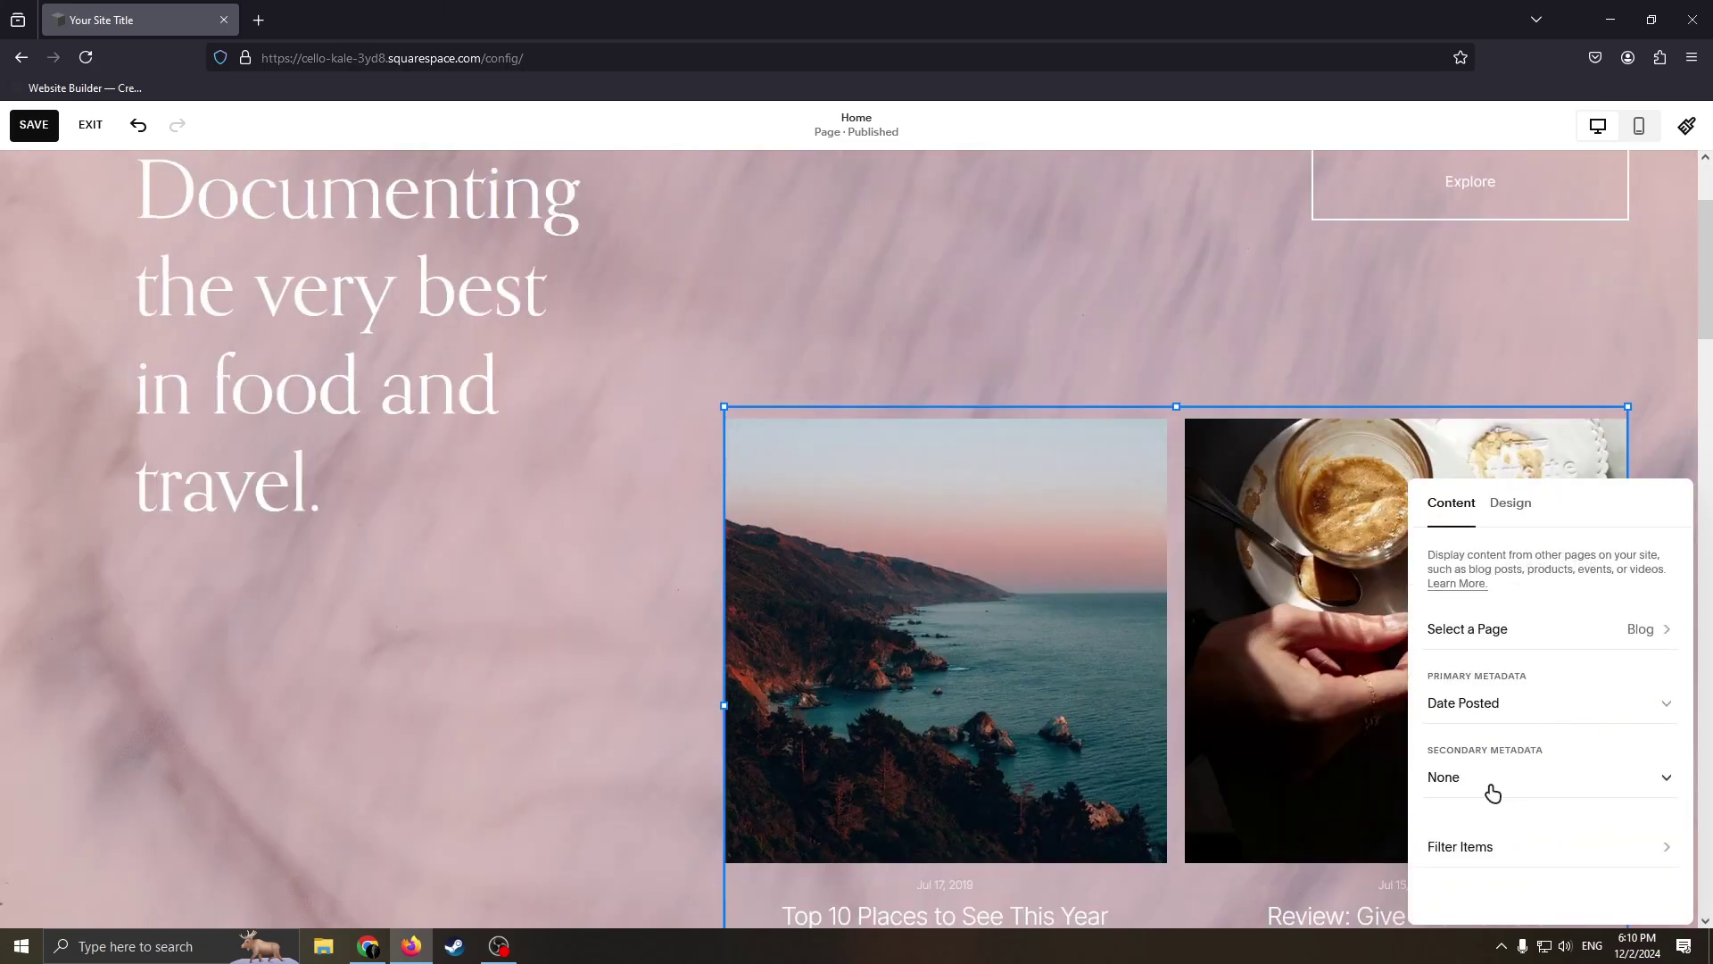
Reposition the summary block higher and further left so it overlaps the edge of the heading.
left_click_drag(1129, 579, 1017, 433)
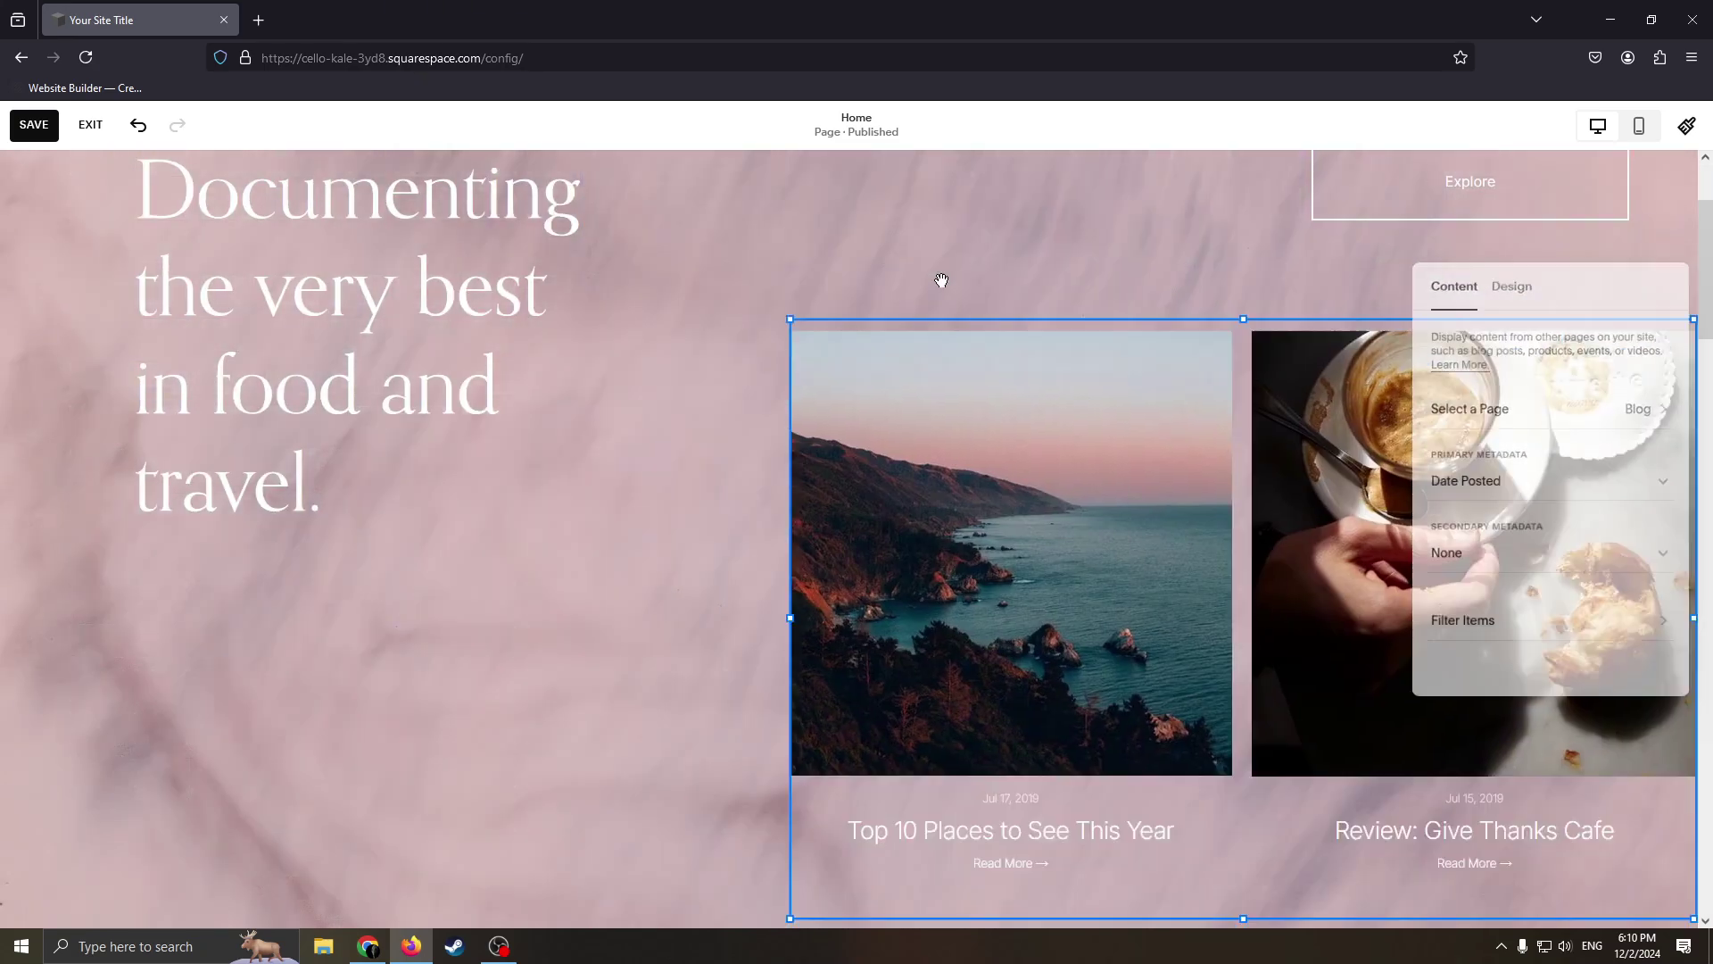
left_click_drag(942, 280, 864, 325)
scroll(1018, 485, "up", 1)
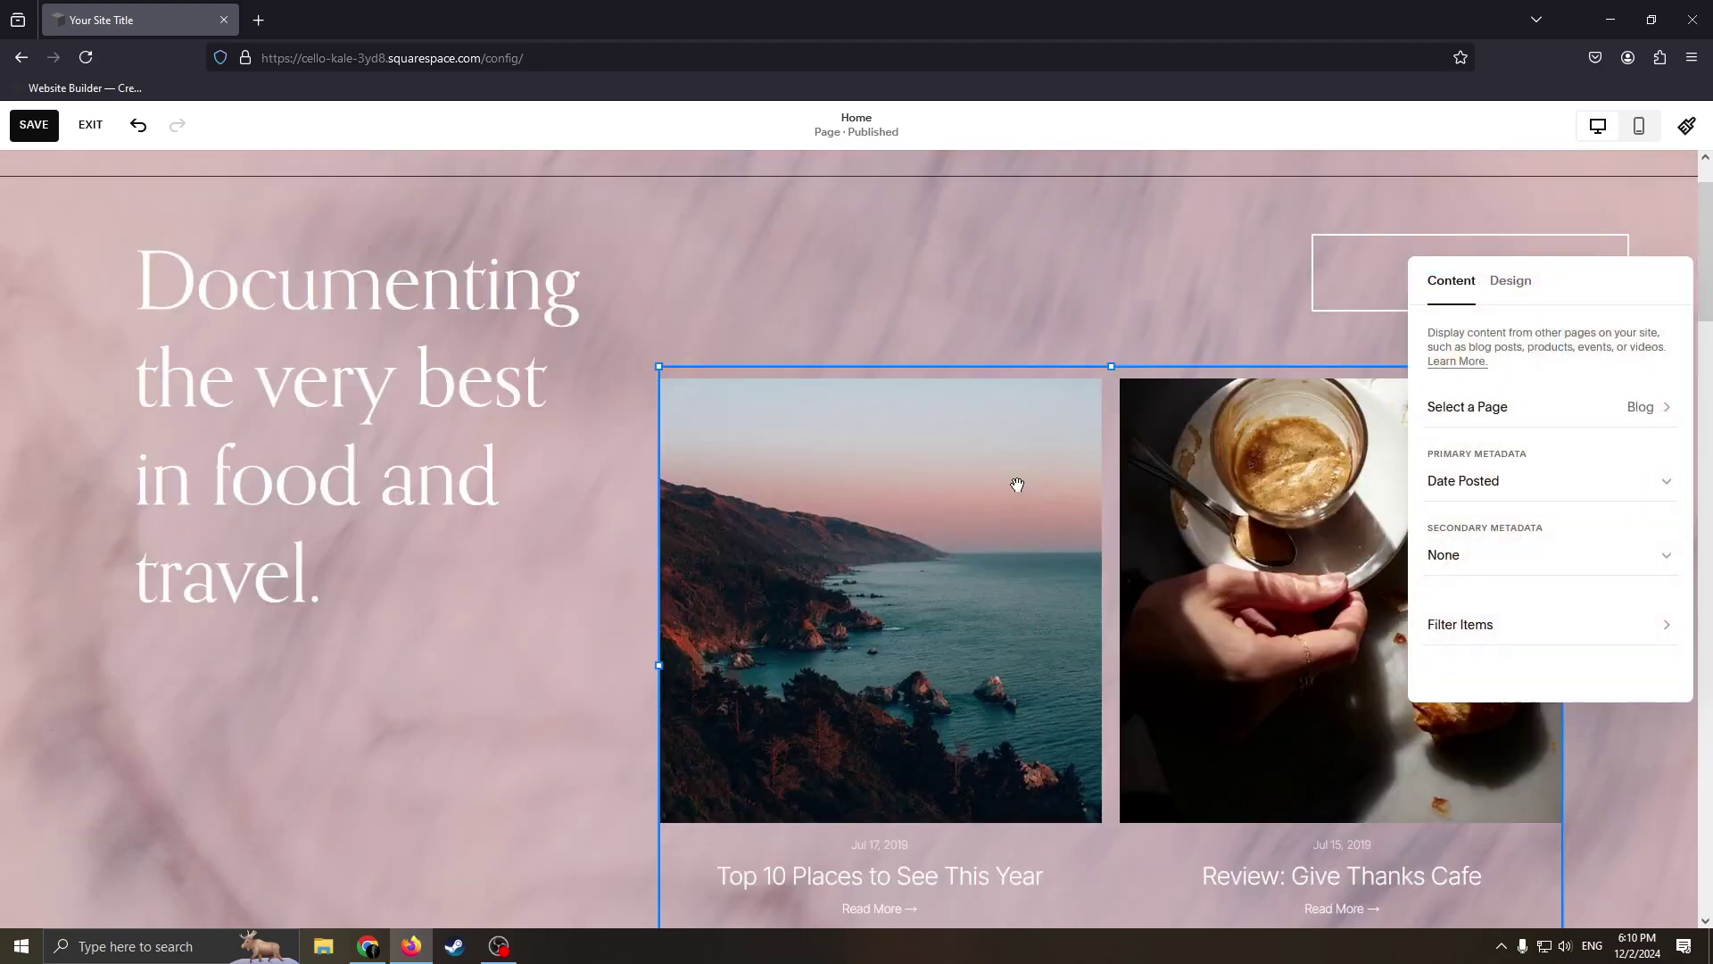
scroll(1017, 484, "up", 1)
scroll(1017, 446, "down", 7)
scroll(1052, 517, "up", 5)
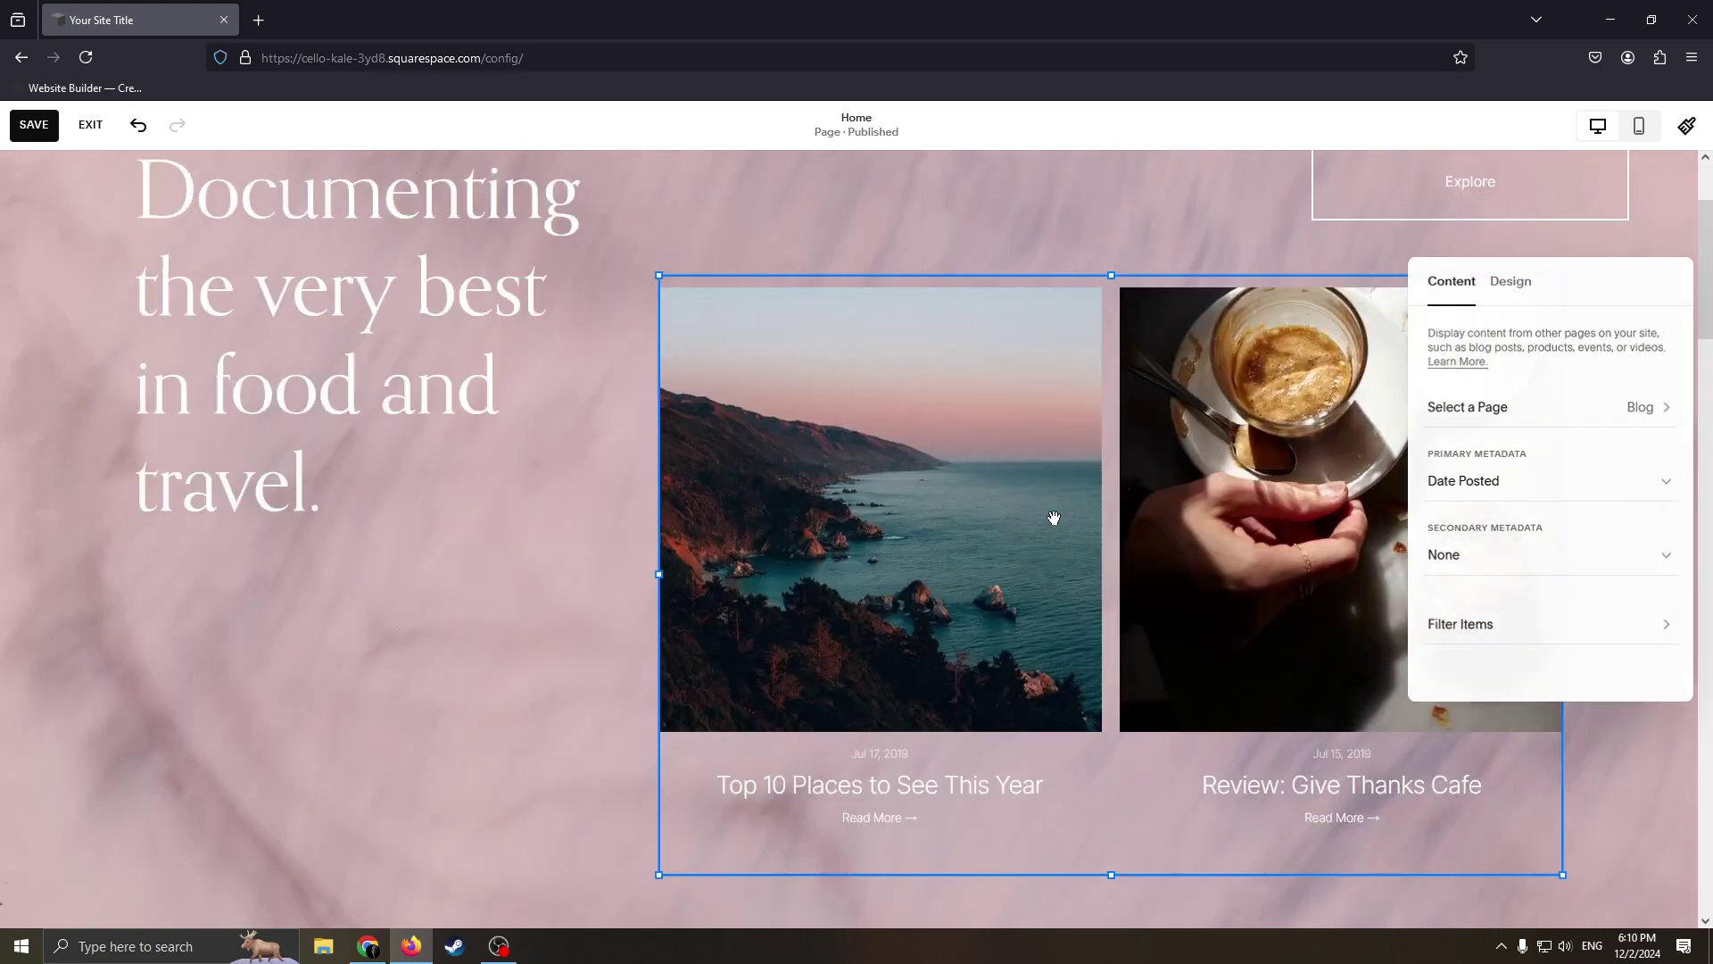
right_click(1017, 504)
left_click(969, 496)
left_click_drag(969, 497, 919, 463)
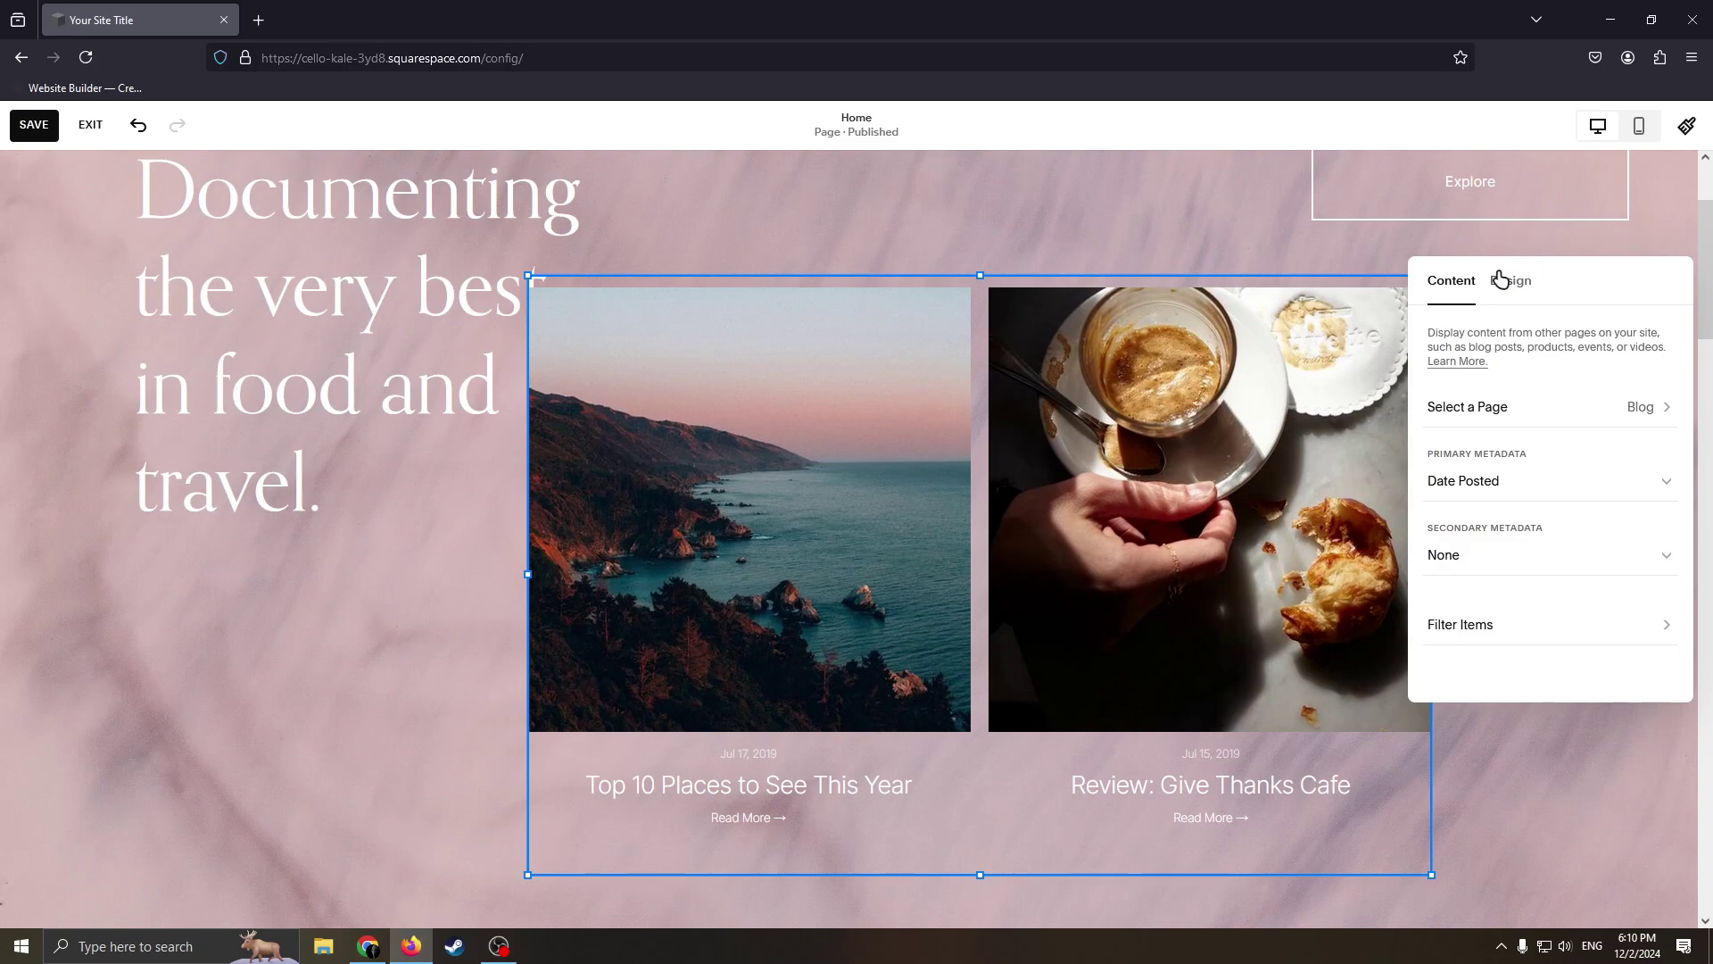
Check the summary block's design settings and delete the block from the opening section.
left_click(1500, 280)
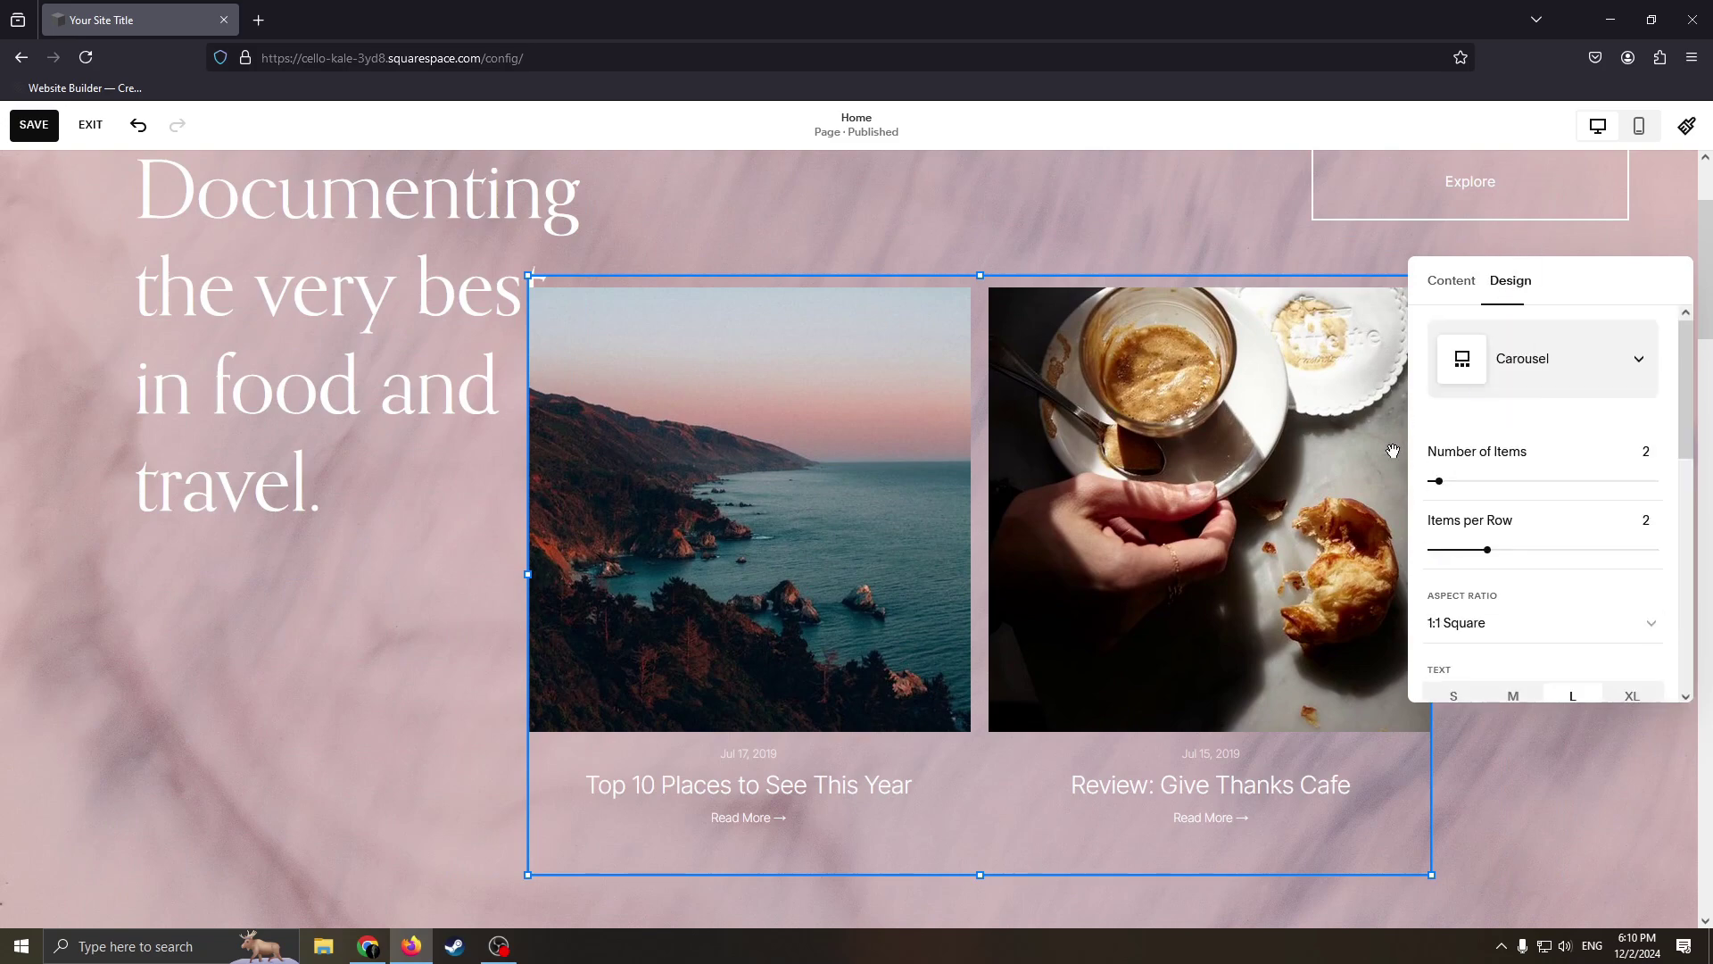
left_click(1566, 812)
left_click(877, 353)
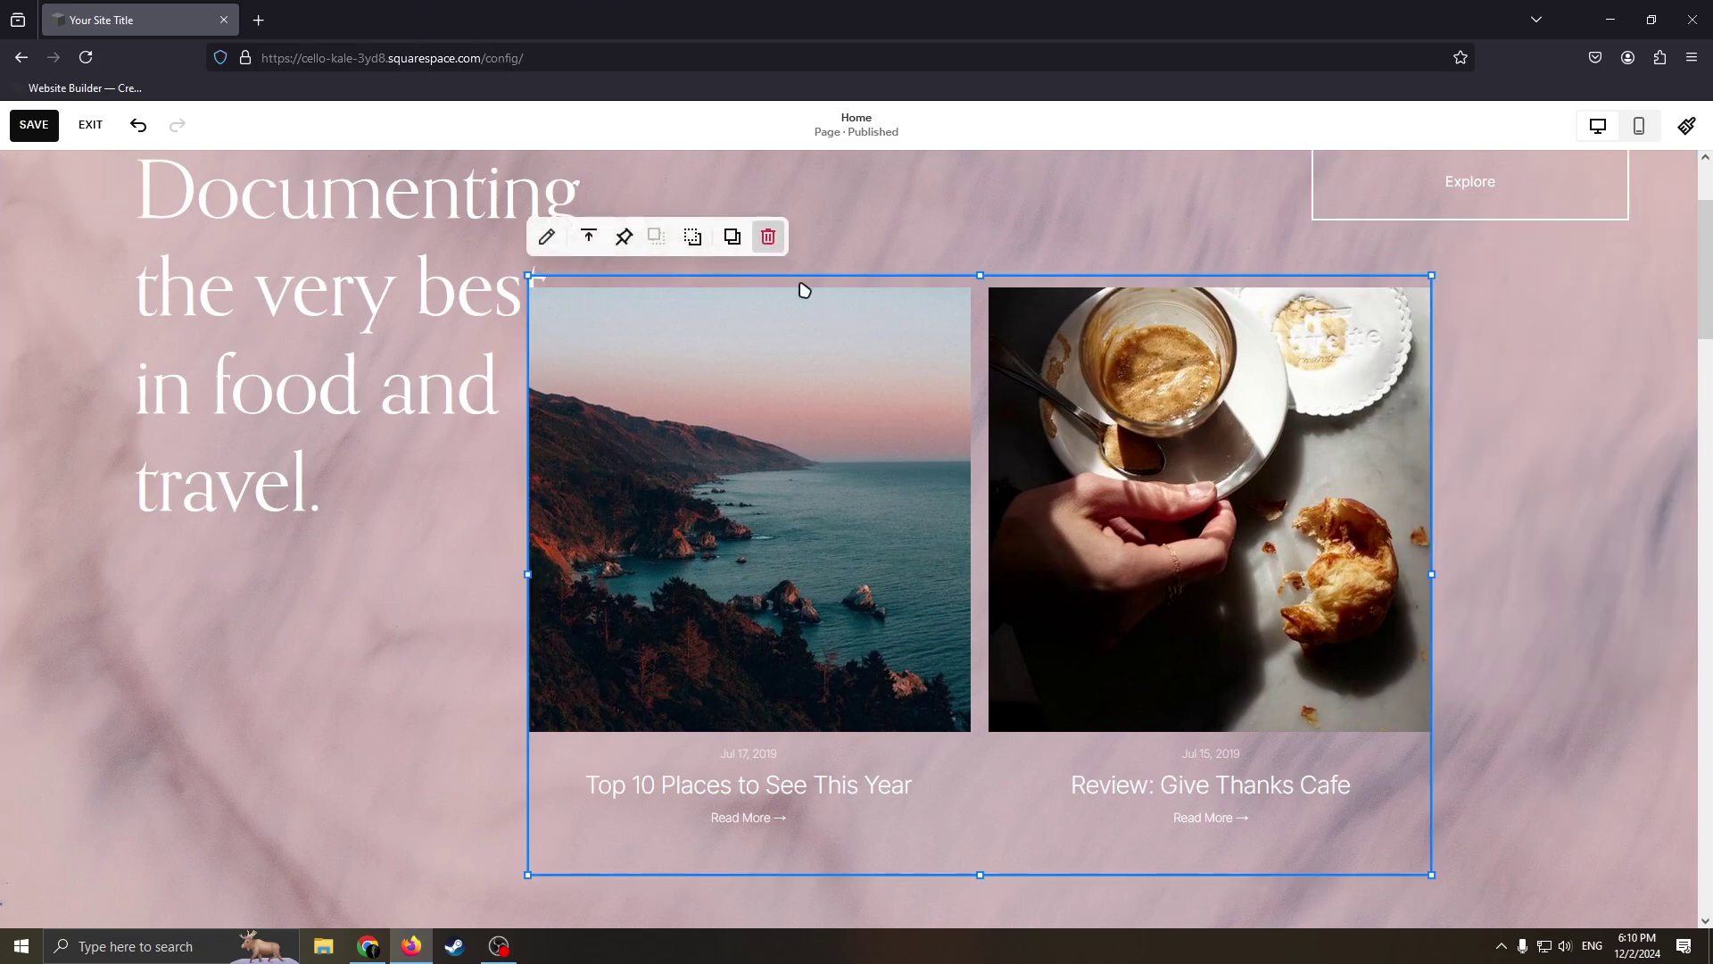
key("Delete")
scroll(807, 535, "up", 2)
scroll(786, 532, "down", 3)
scroll(785, 532, "up", 3)
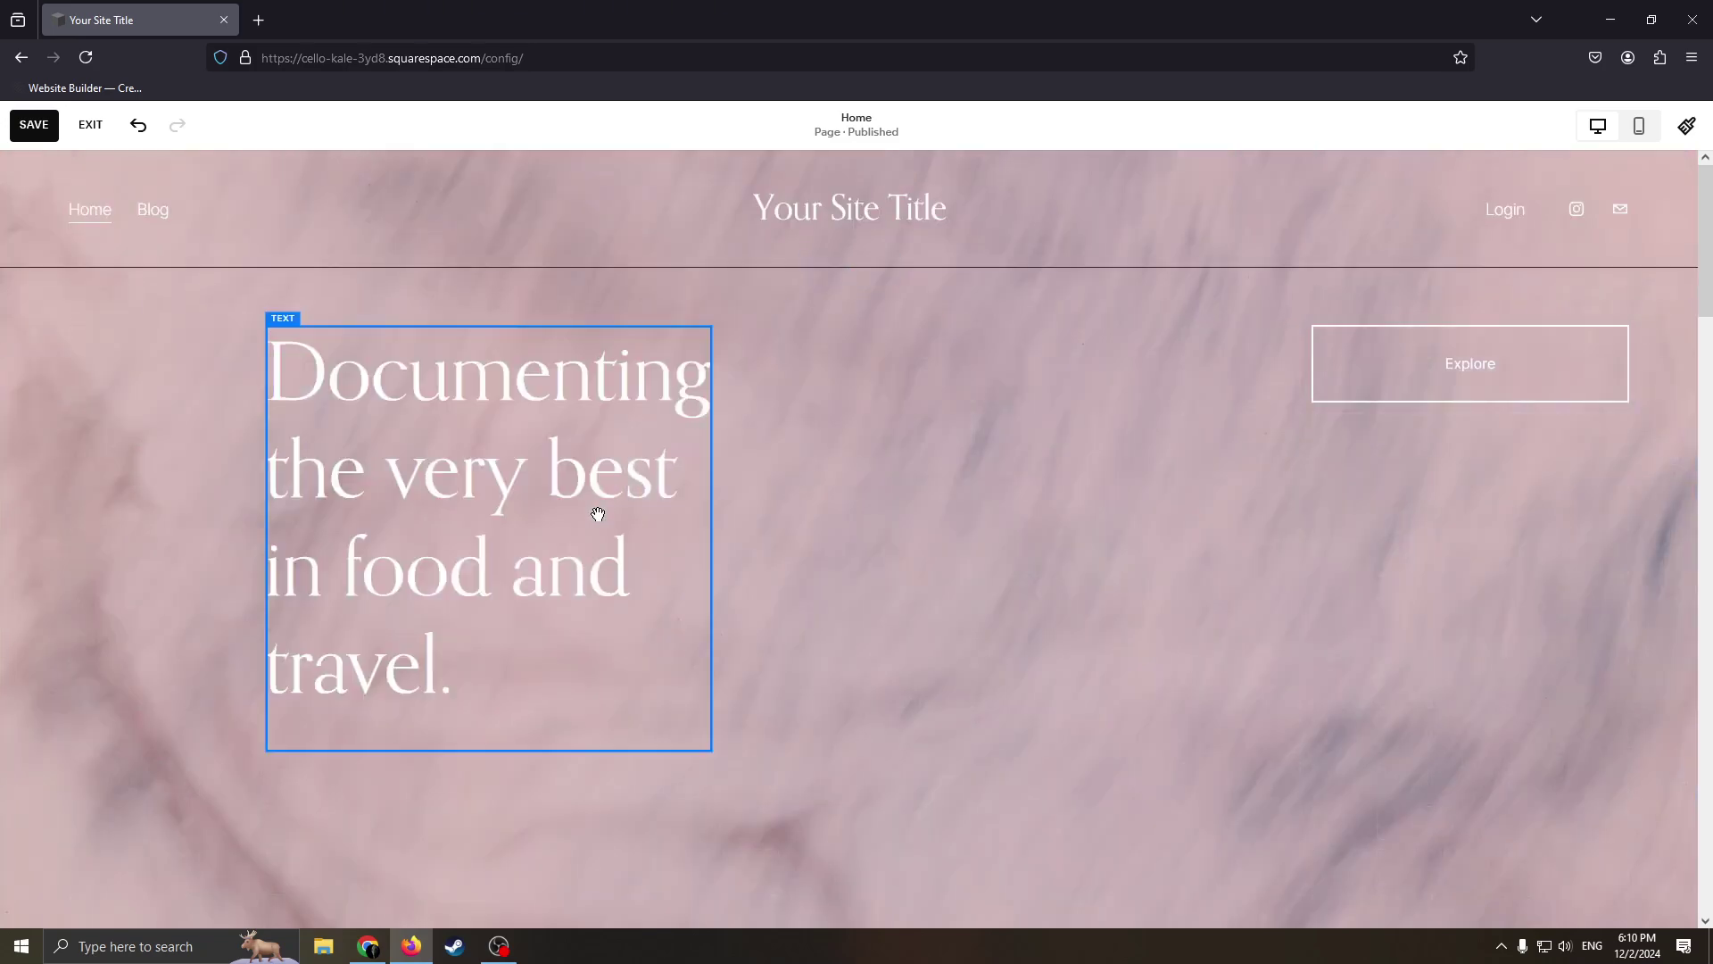
Widen the heading's text block so the text wraps onto two lines, and shift the block slightly left.
left_click(597, 514)
left_click_drag(713, 752, 1241, 665)
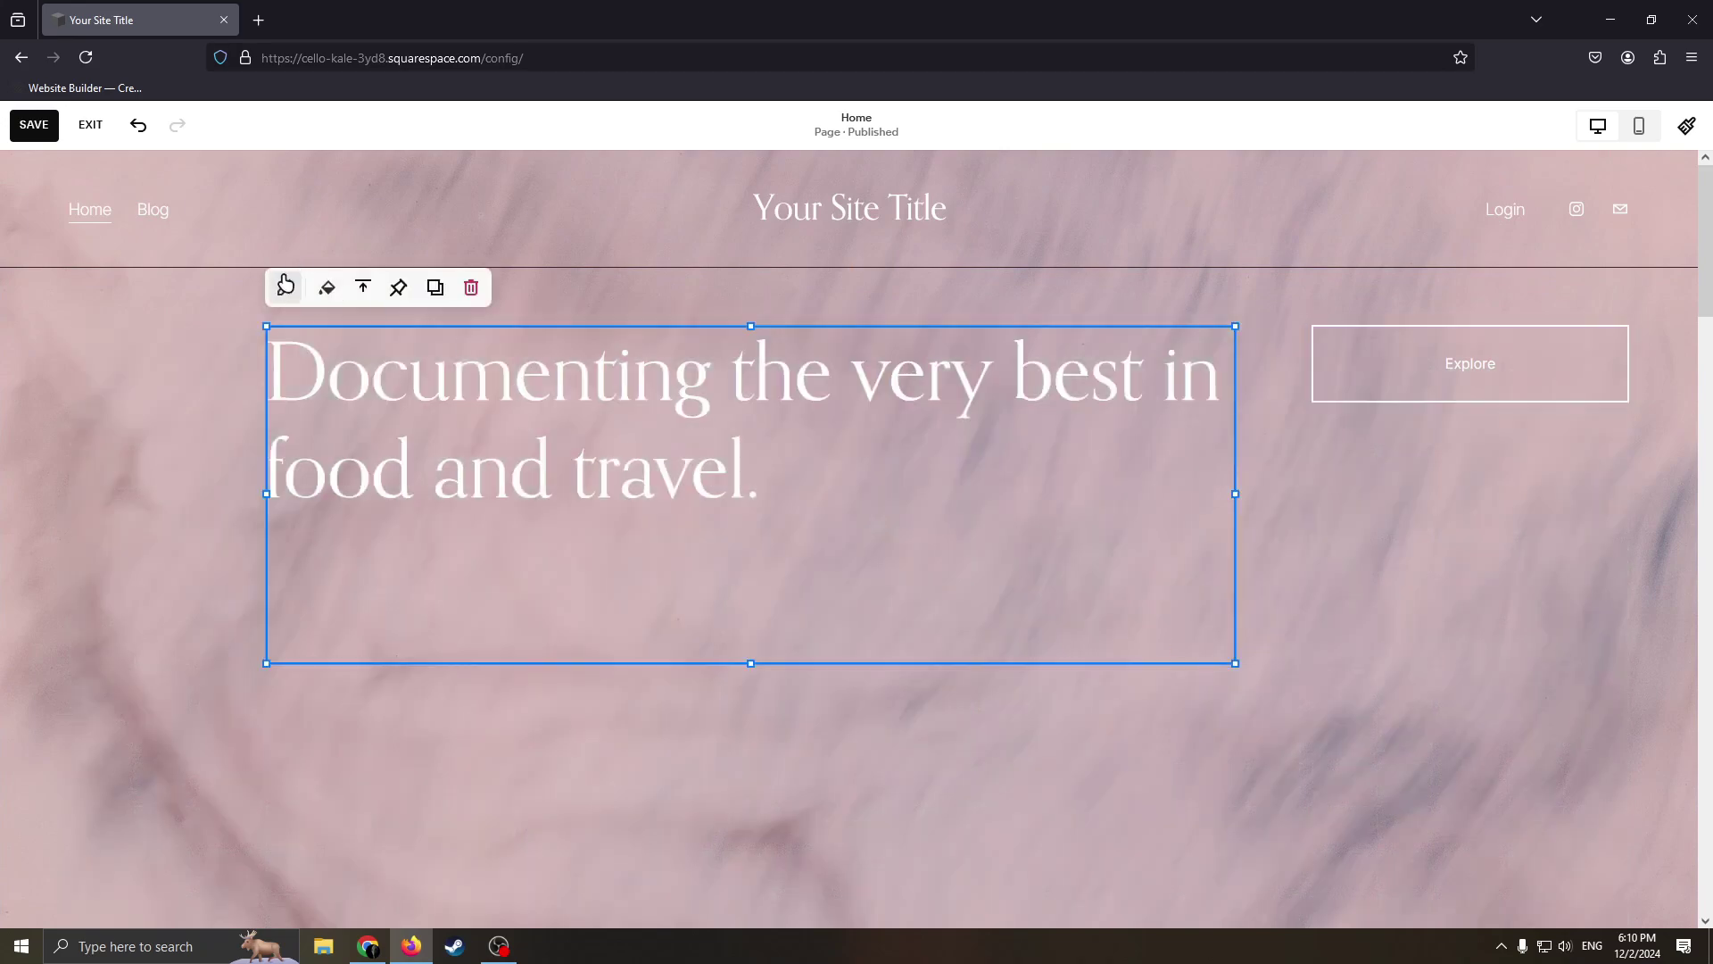
left_click(285, 284)
left_click_drag(886, 565, 711, 466)
Replace the heading text with "Welcome" and scale it to fill the width of its block.
triple_click(713, 471)
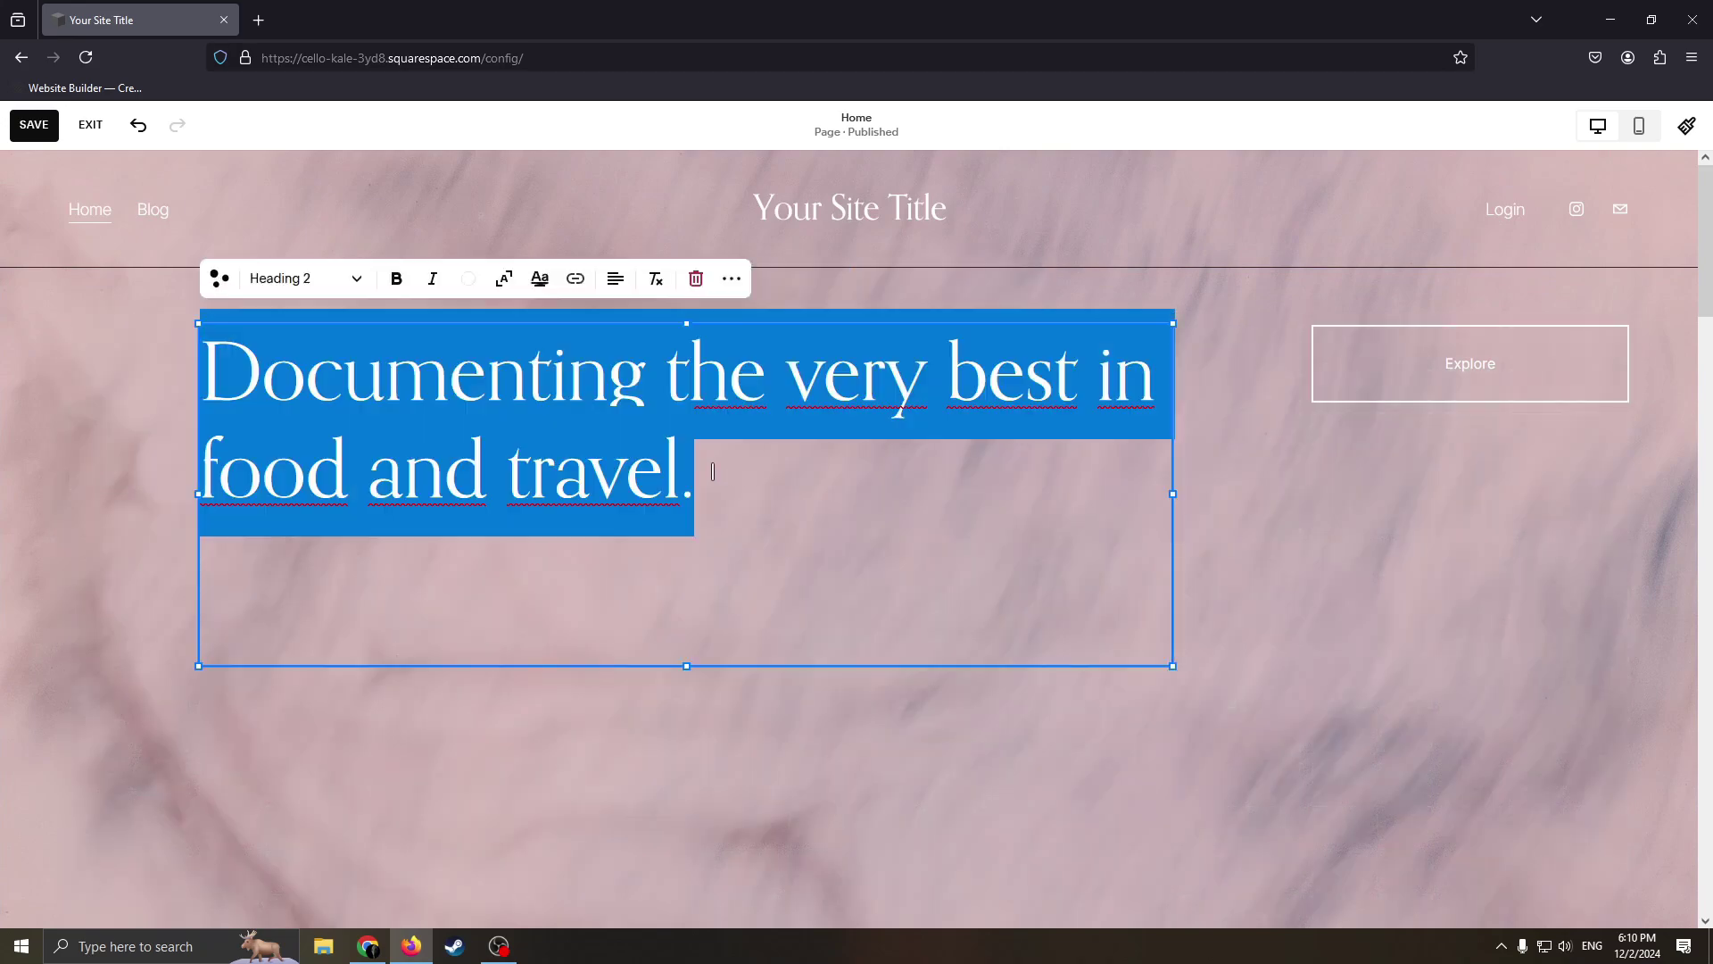
key("BackSpace")
type("FBY")
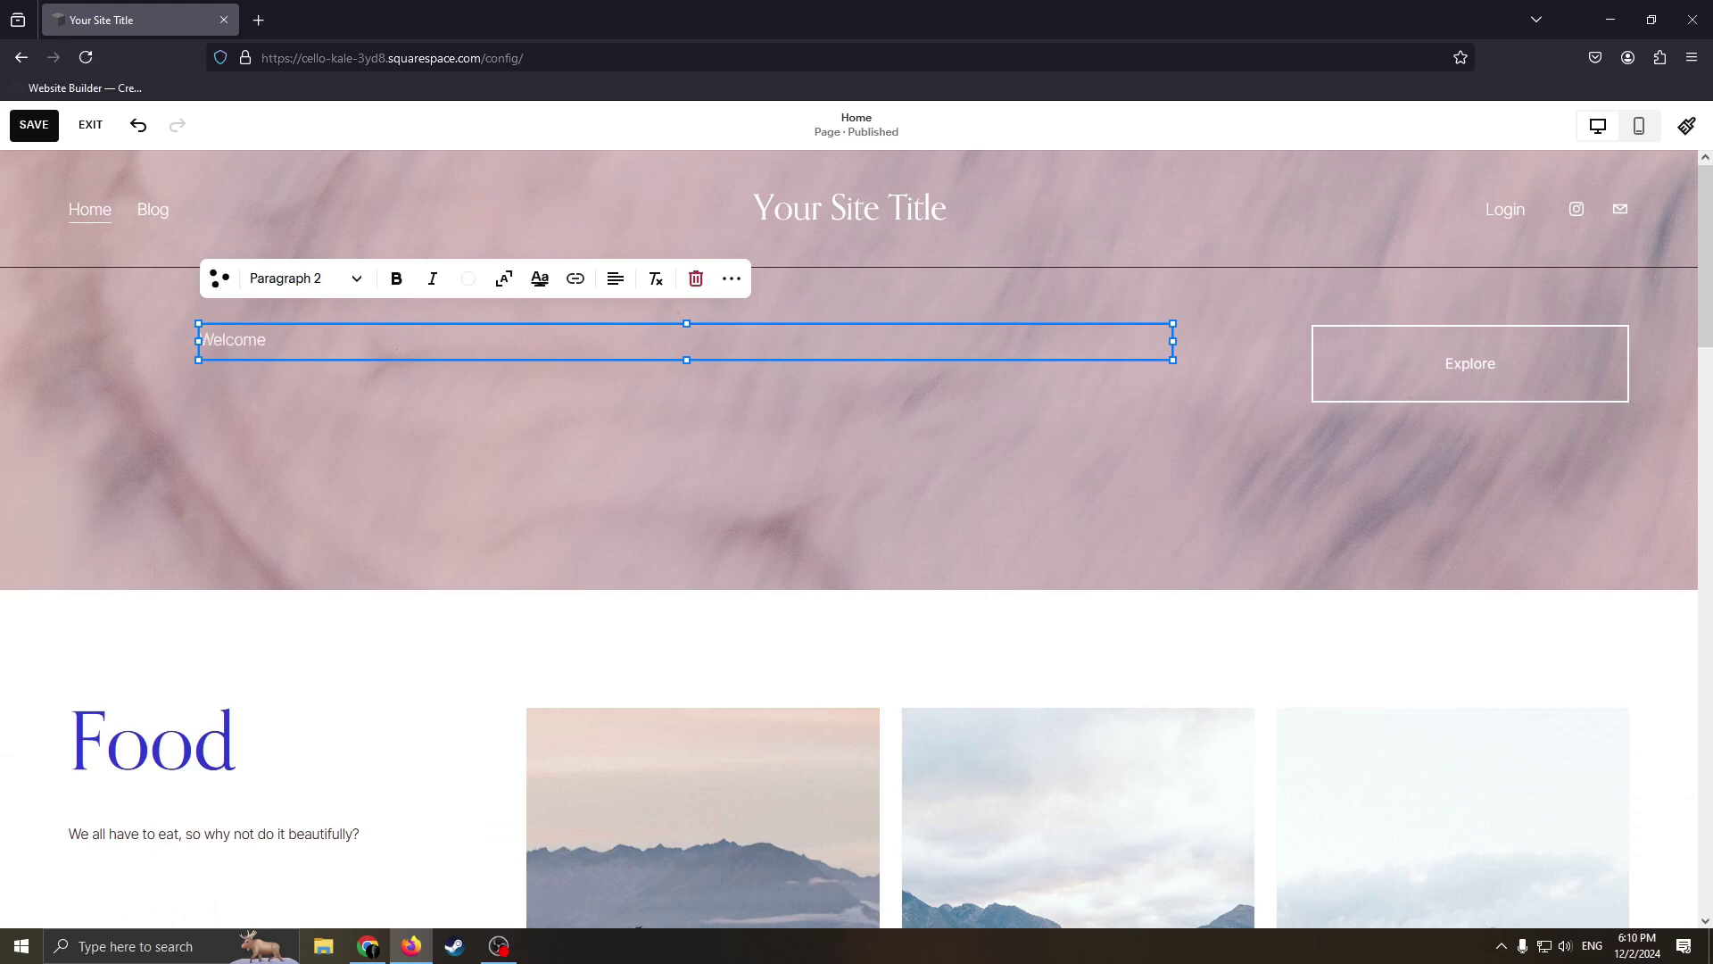
left_click(504, 278)
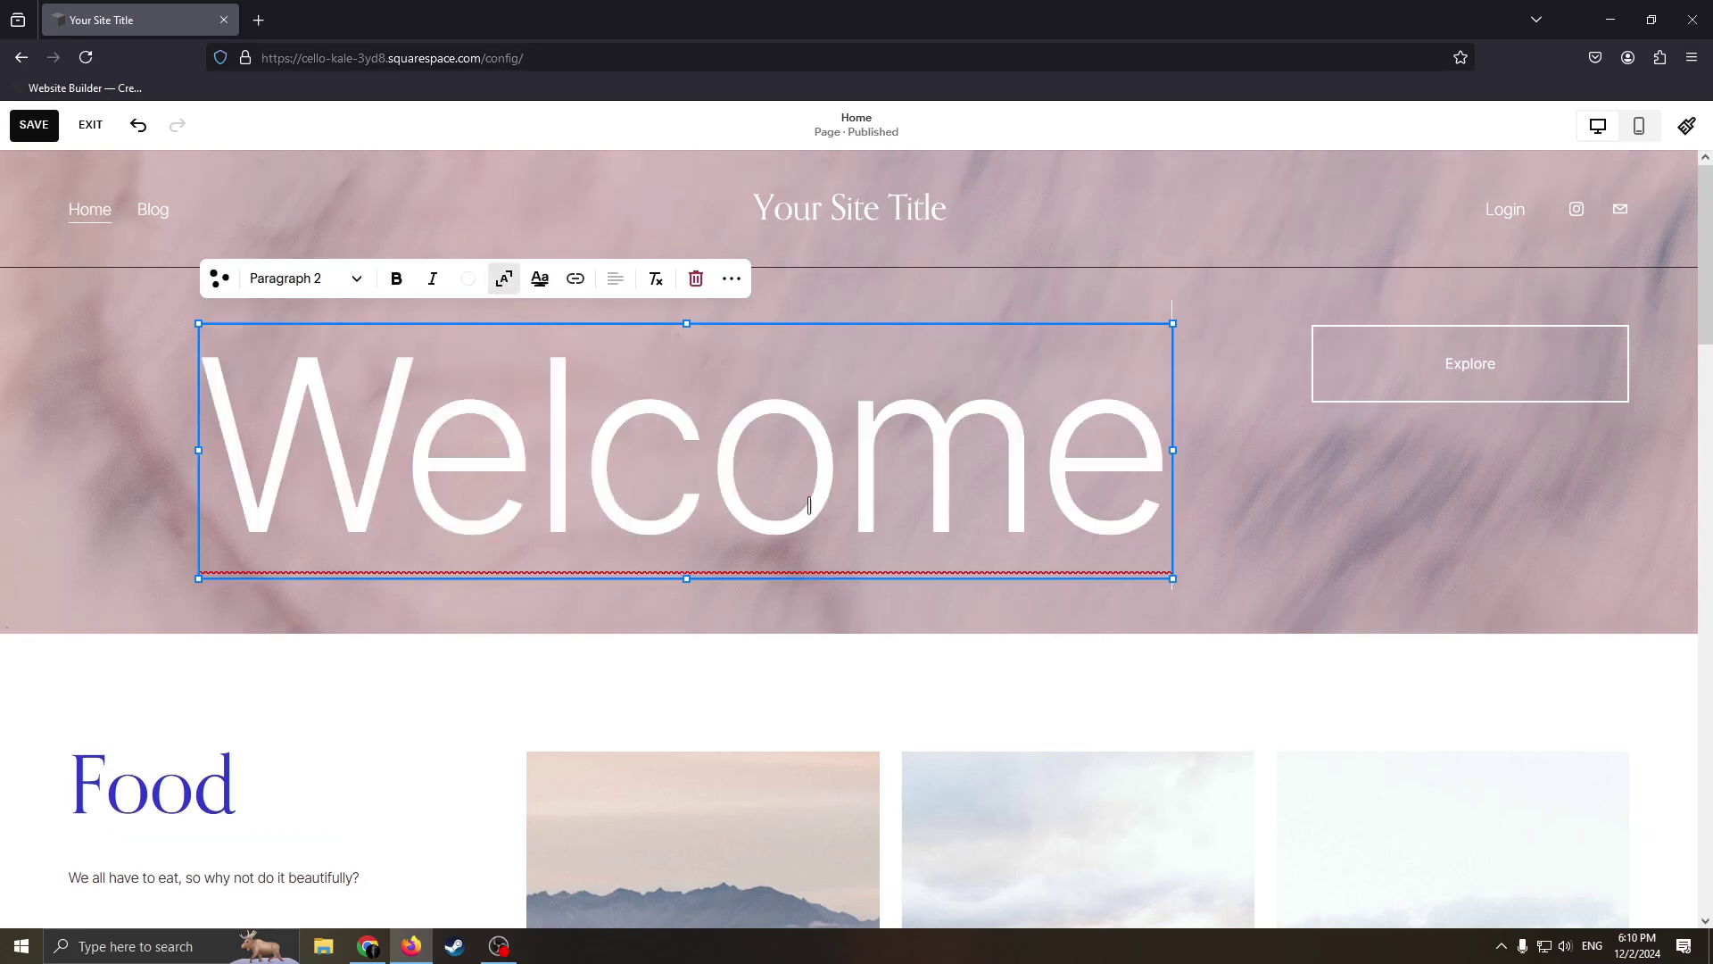
Make the opening section taller and move the Explore button beneath the Welcome text.
mouse_move(1428, 383)
left_mouse_down()
mouse_move(1400, 612)
mouse_move(1097, 739)
mouse_move(1311, 253)
mouse_move(1426, 371)
left_mouse_up()
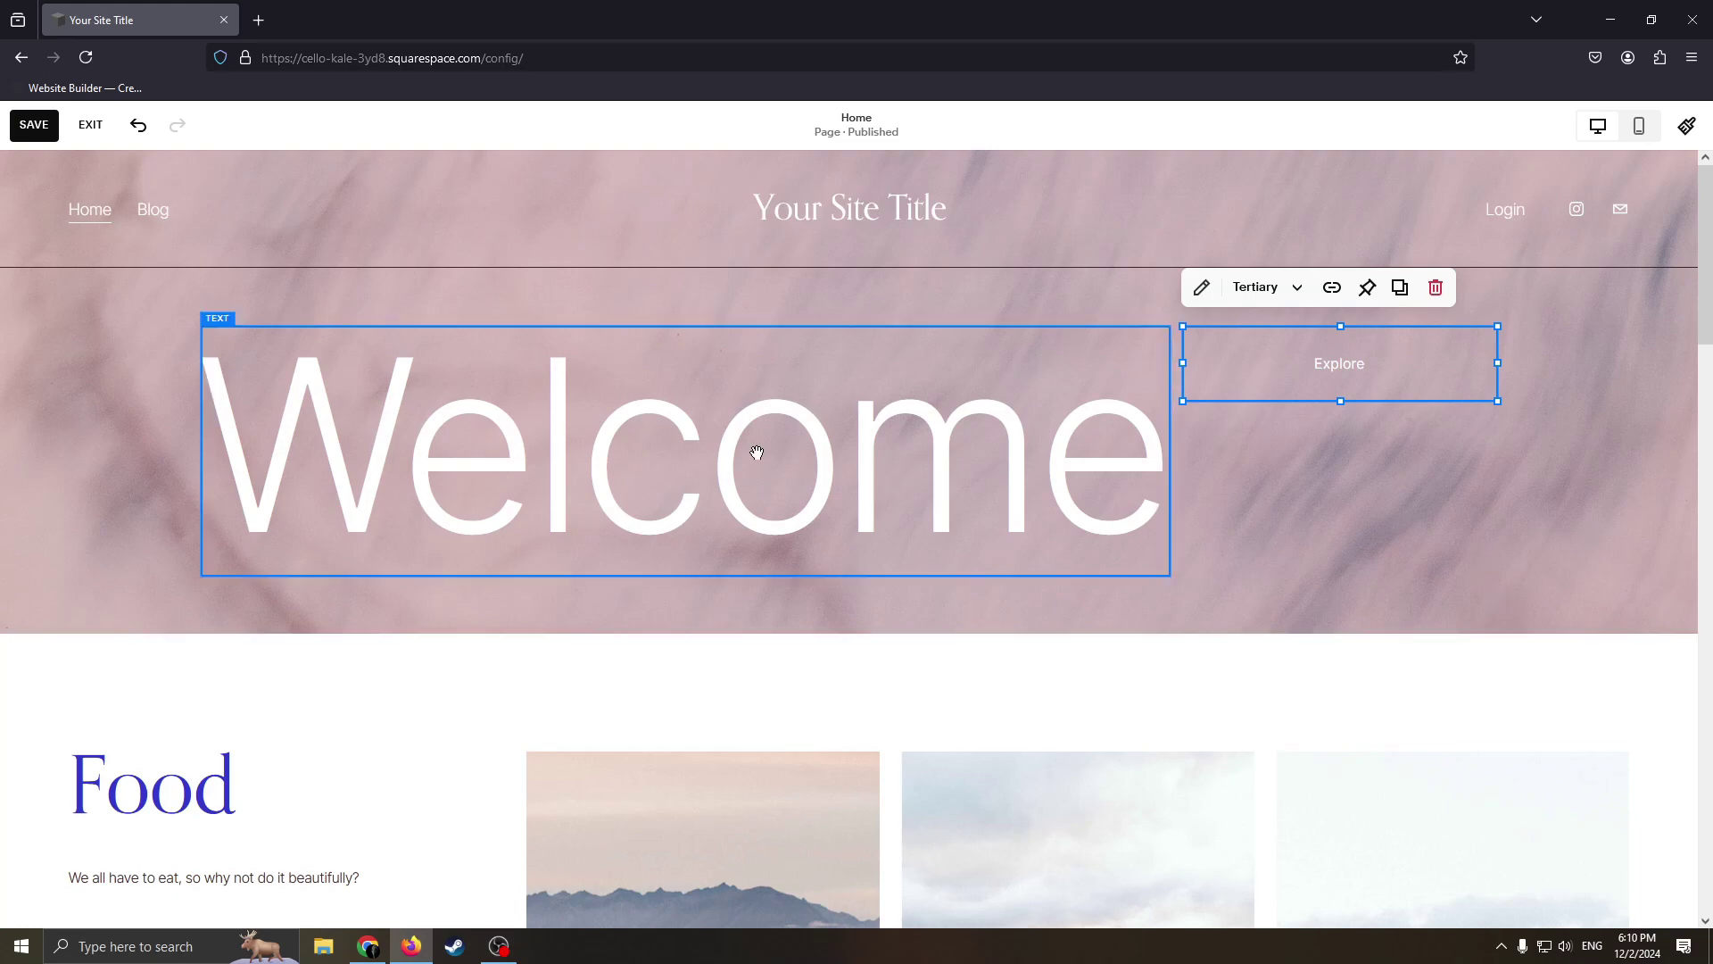
left_click(1437, 597)
left_click_drag(1474, 578, 1473, 892)
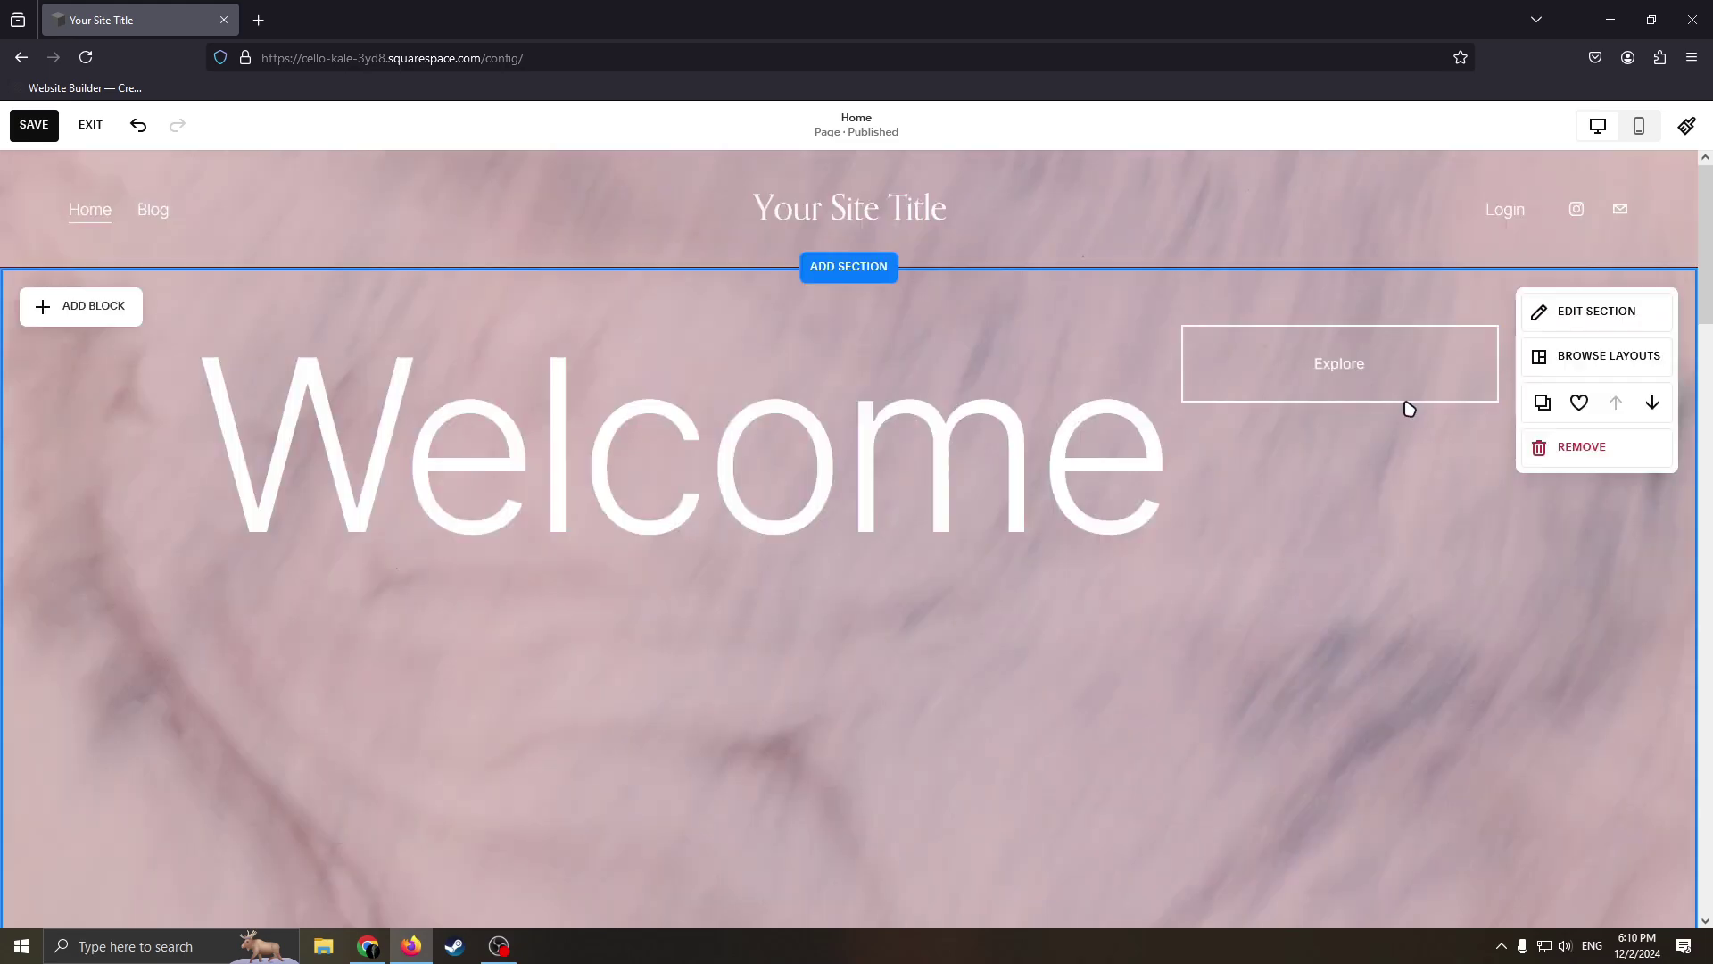
left_click_drag(1408, 408, 826, 726)
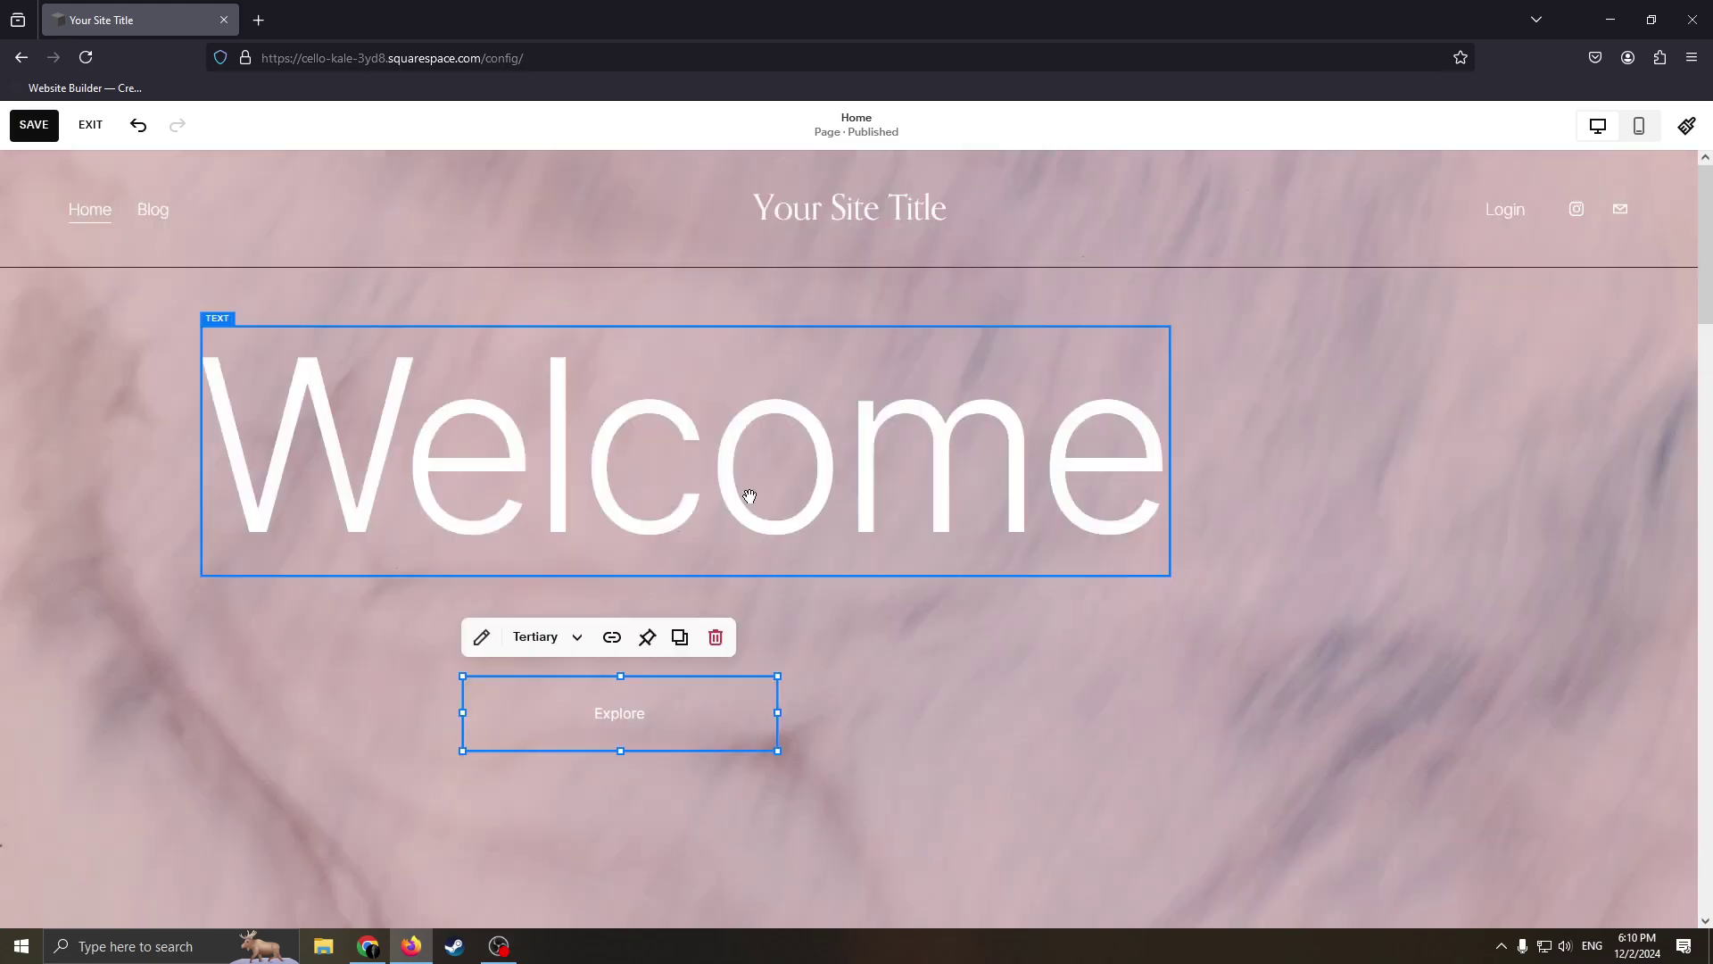
Relabel the Explore button as "Join US" and resize it to be narrower and taller.
scroll(626, 643, "down", 2)
left_click(470, 465)
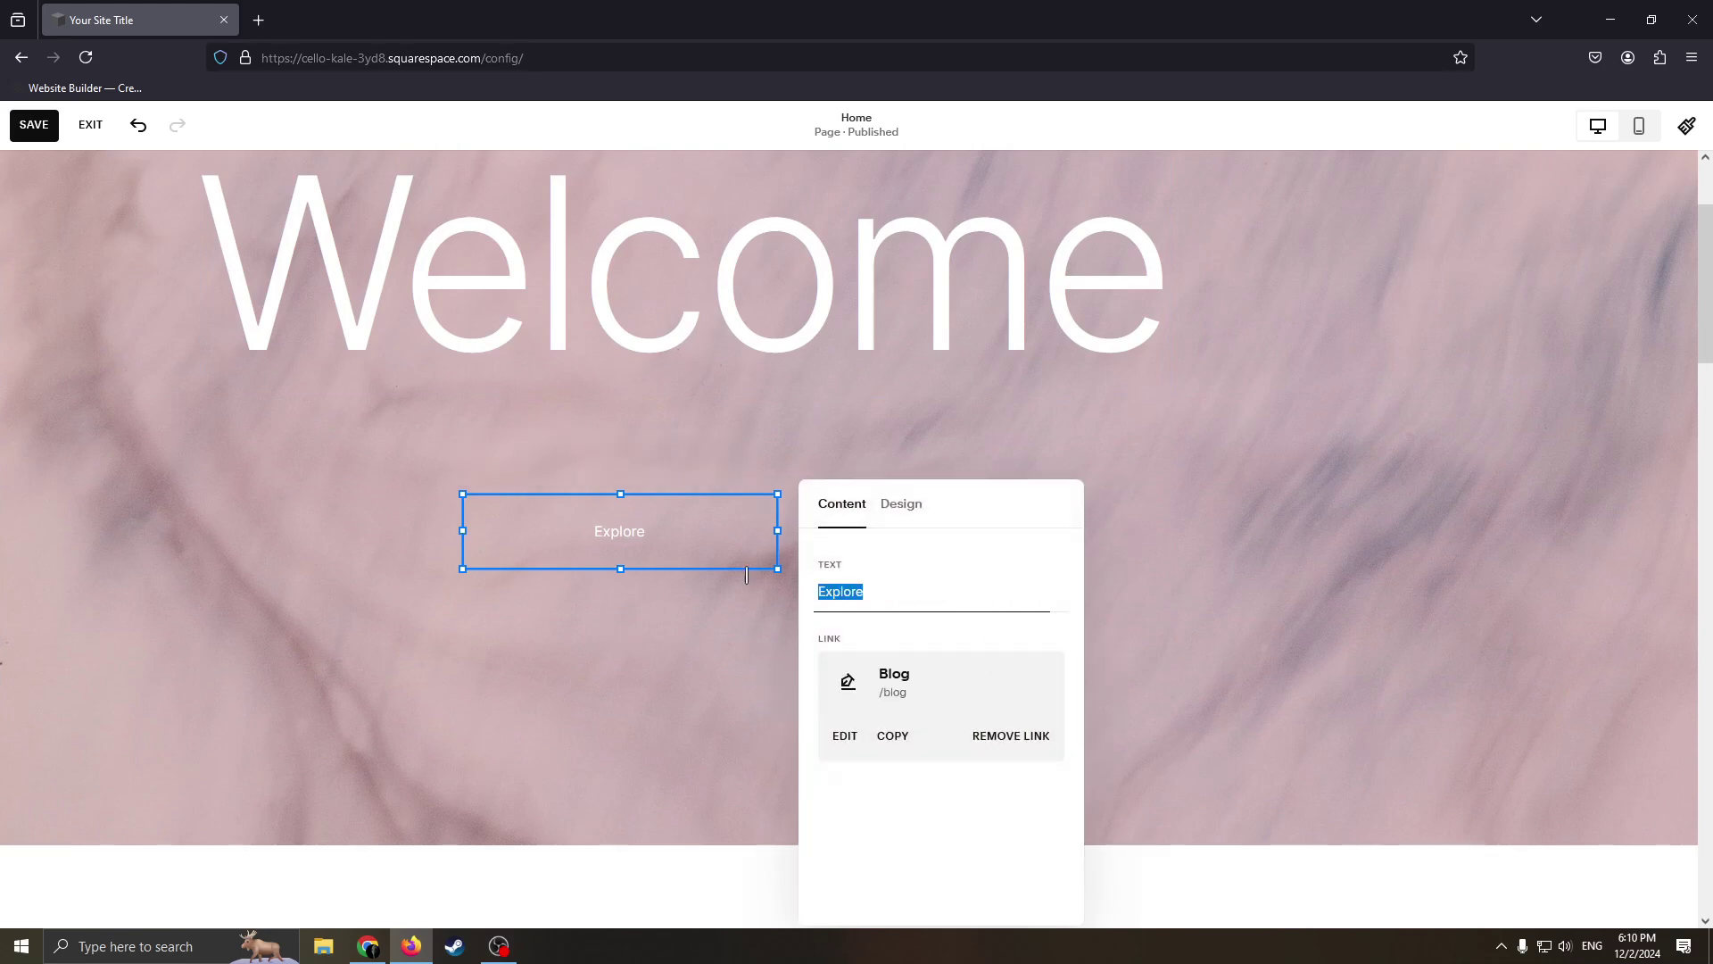
key("BackSpace")
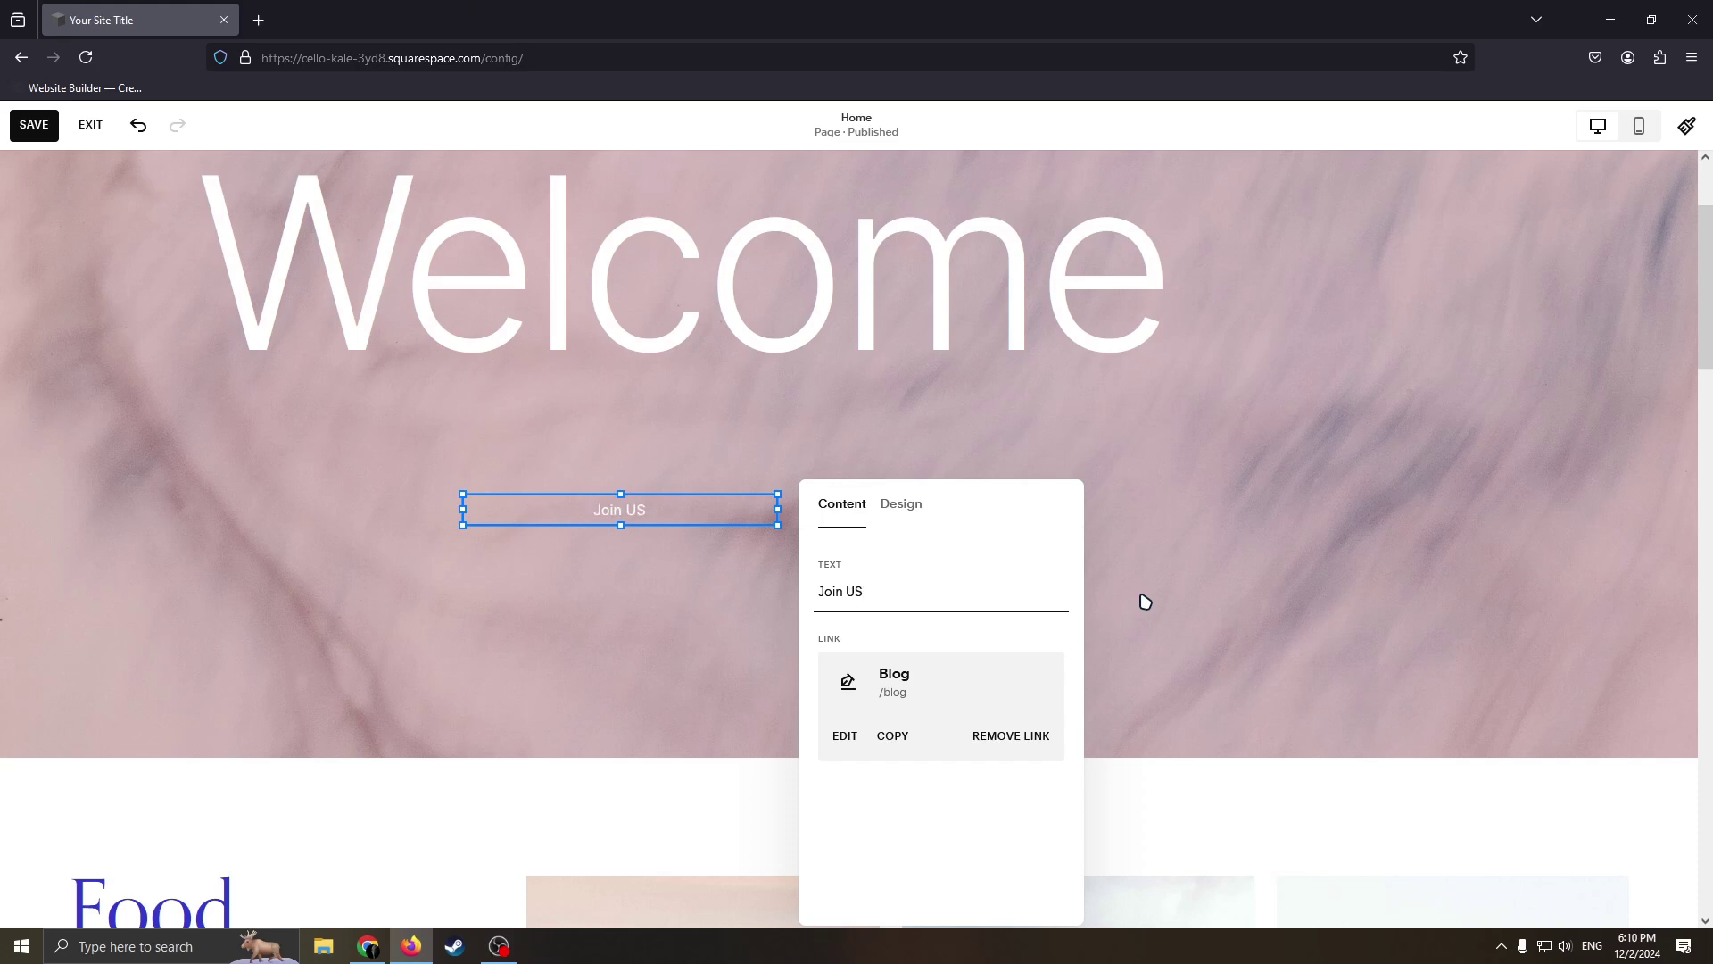
left_click(692, 600)
left_click_drag(776, 520, 712, 612)
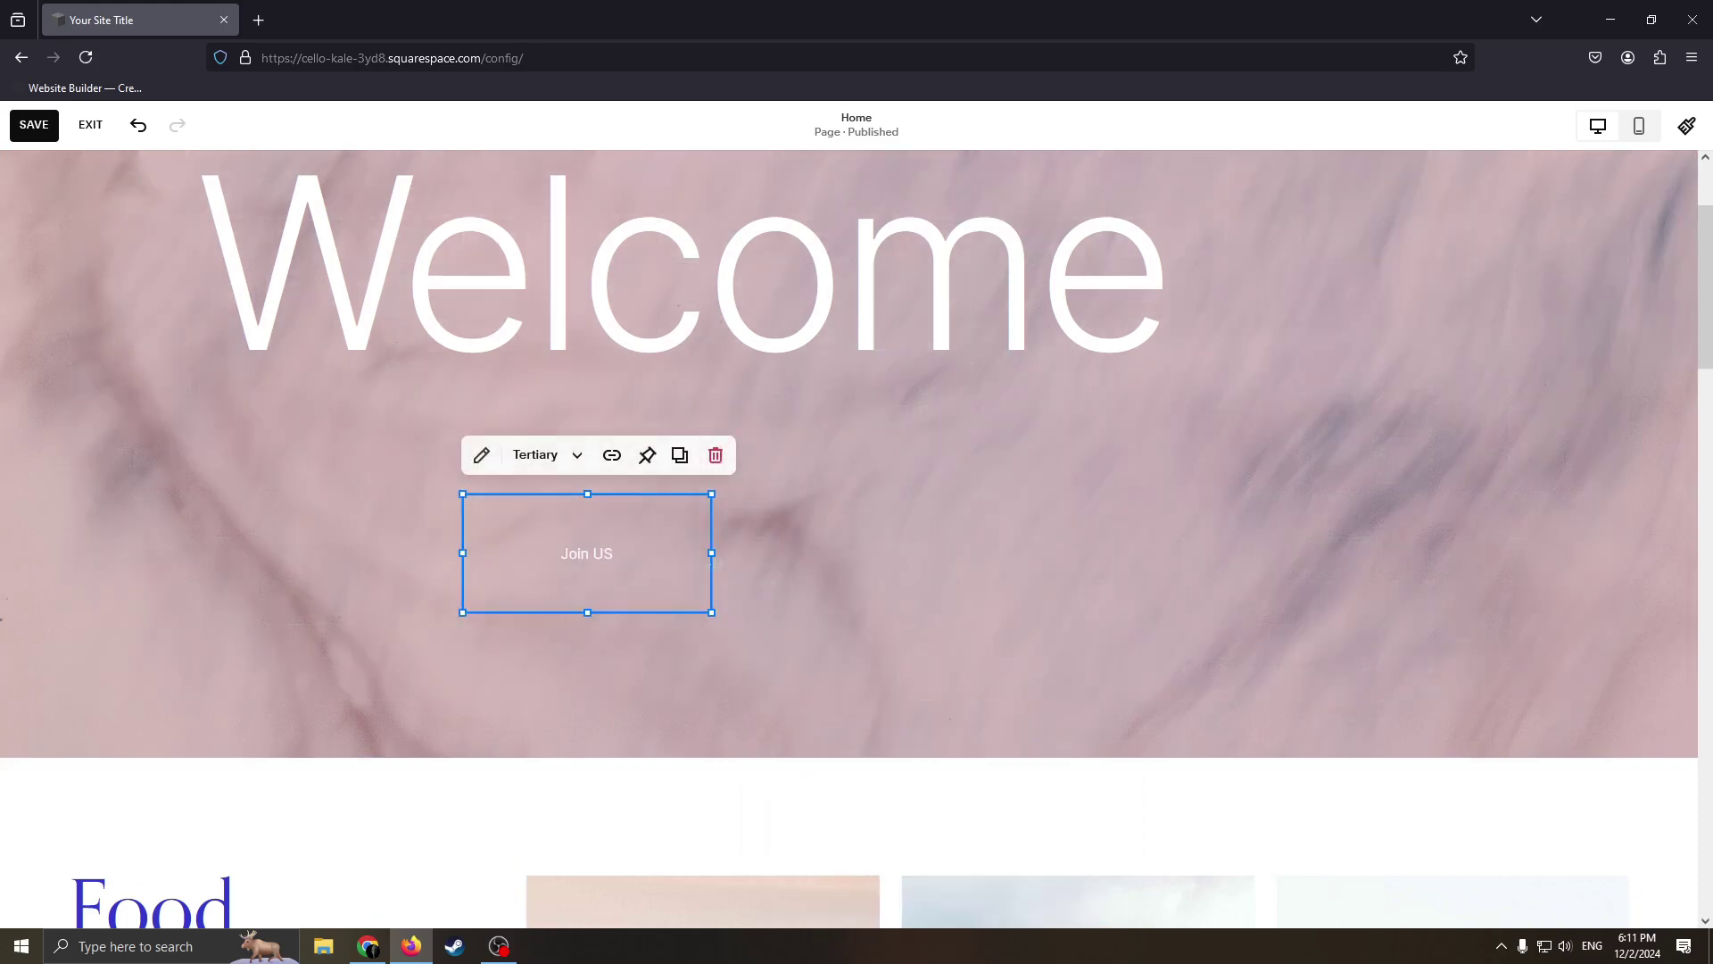
Delete the Join US button and add an empty text block to the opening section.
left_click(714, 455)
scroll(1053, 625, "up", 3)
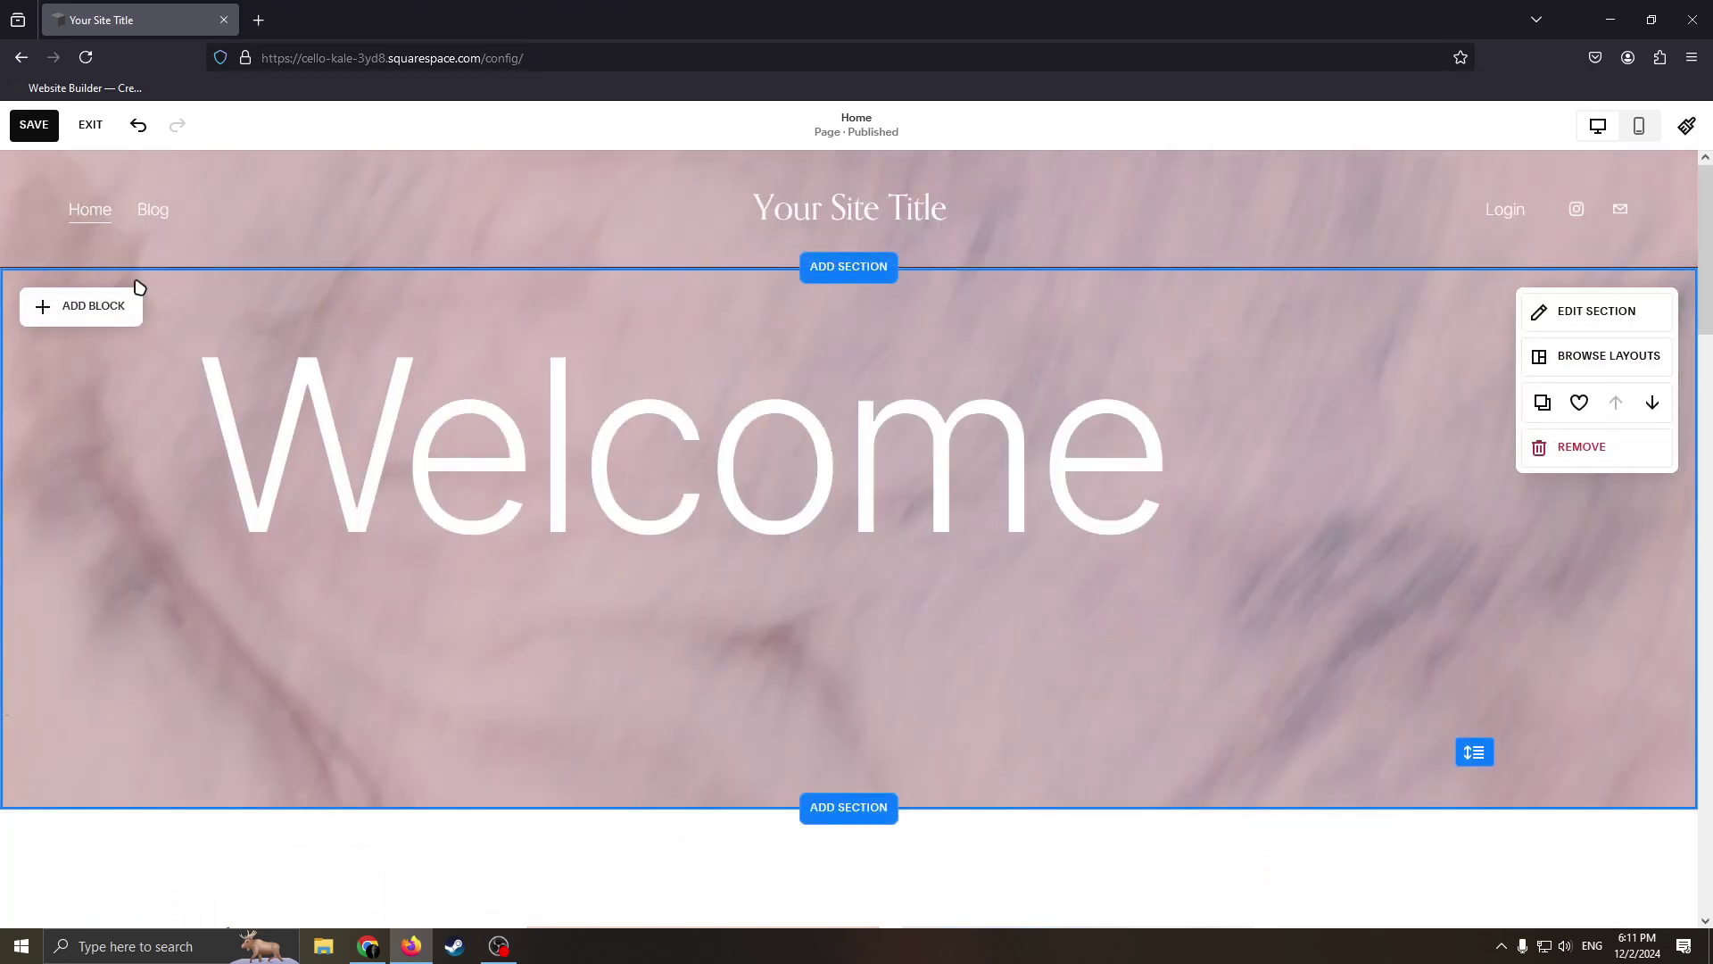
left_click(46, 310)
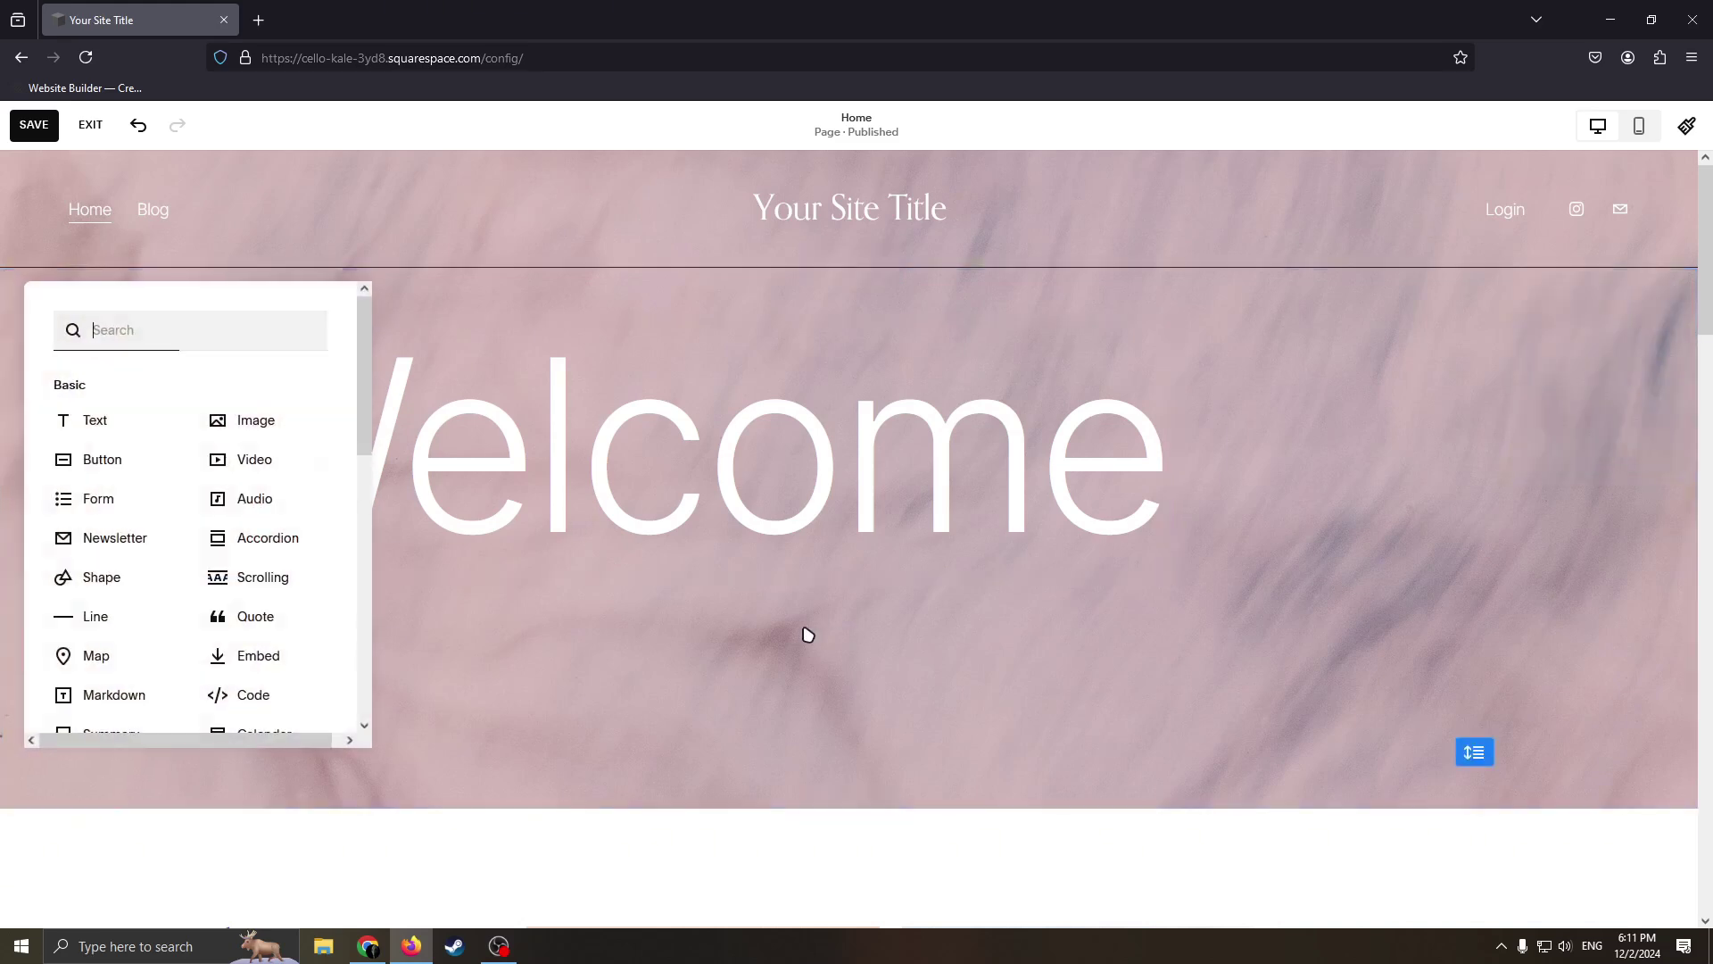
left_click(91, 420)
left_click(65, 412)
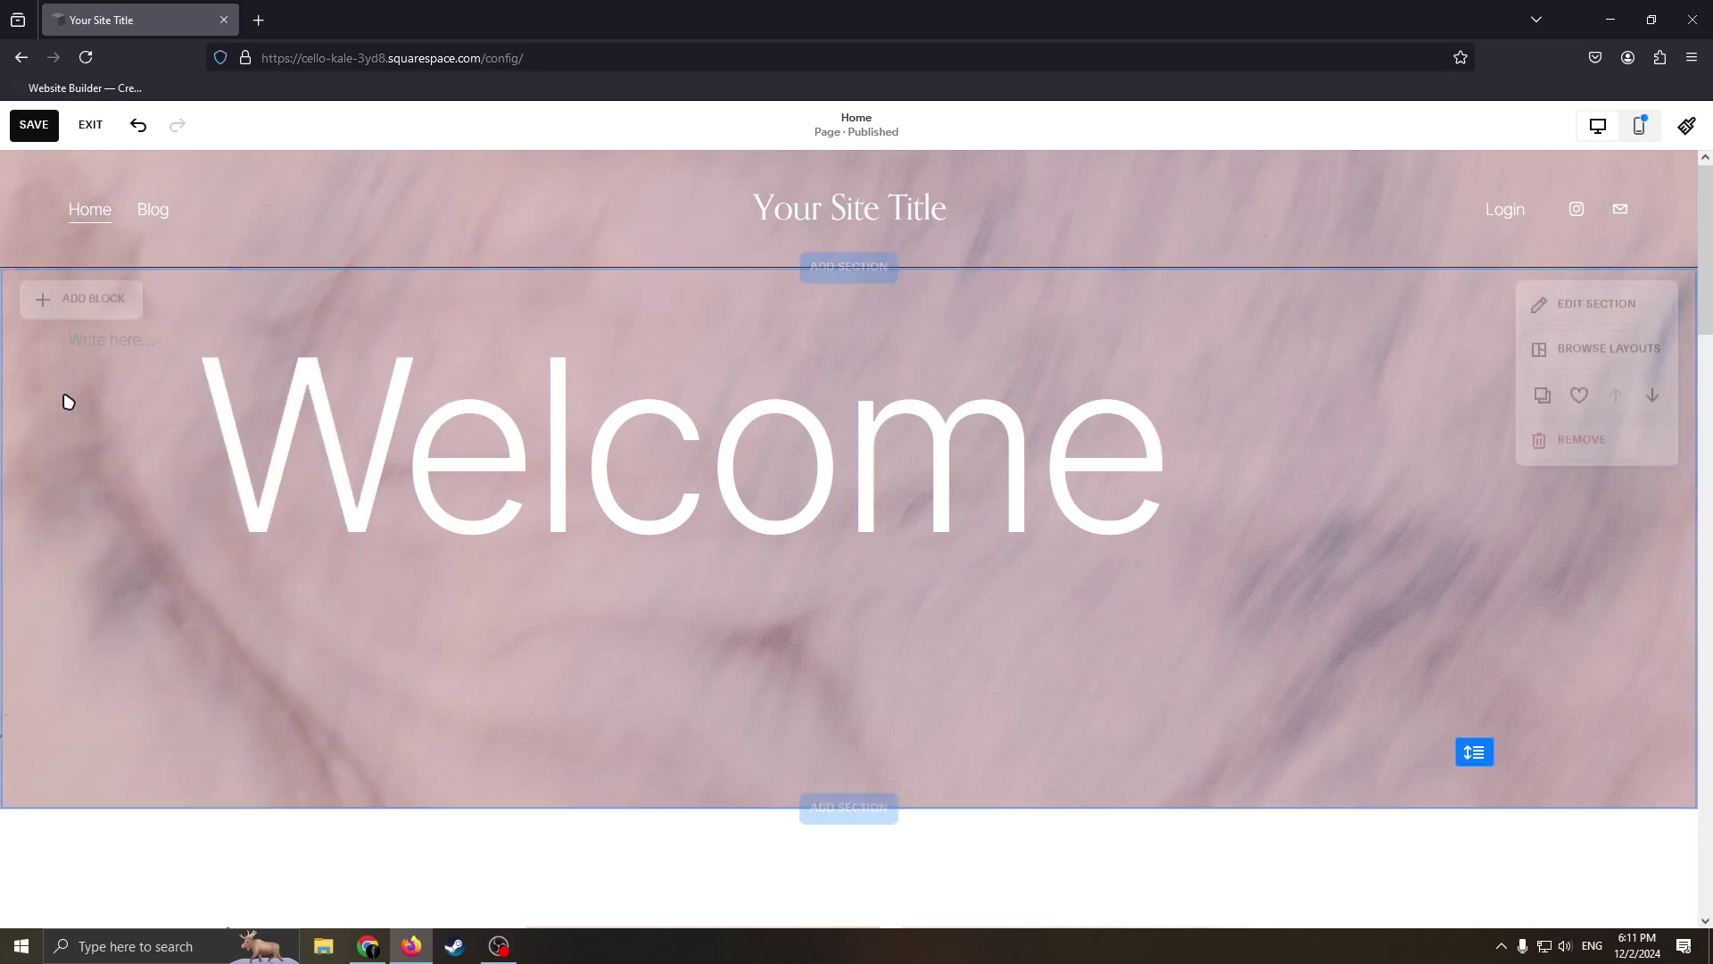
Add an image block and place it at the lower right of the opening section.
left_click(47, 309)
left_click(244, 437)
left_click_drag(403, 451, 1517, 732)
Look through the available block types, from Basic and Business to Integrations, Filters & Lists and Premium.
left_click(66, 310)
left_click(65, 310)
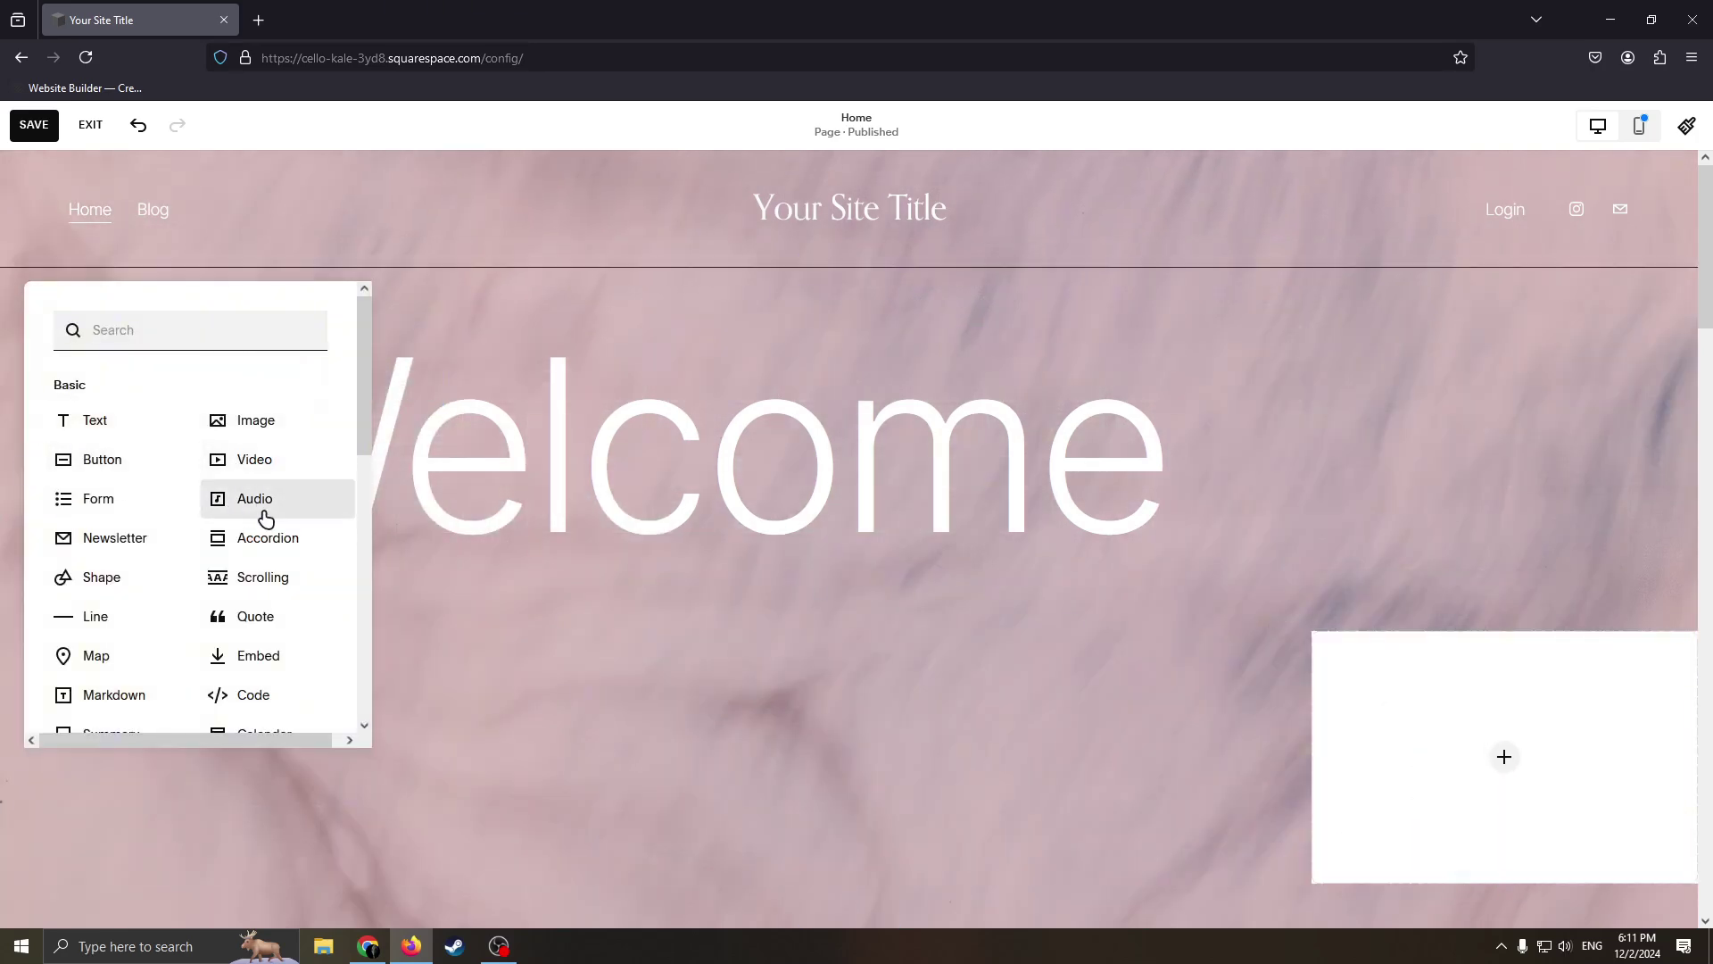
scroll(285, 624, "down", 7)
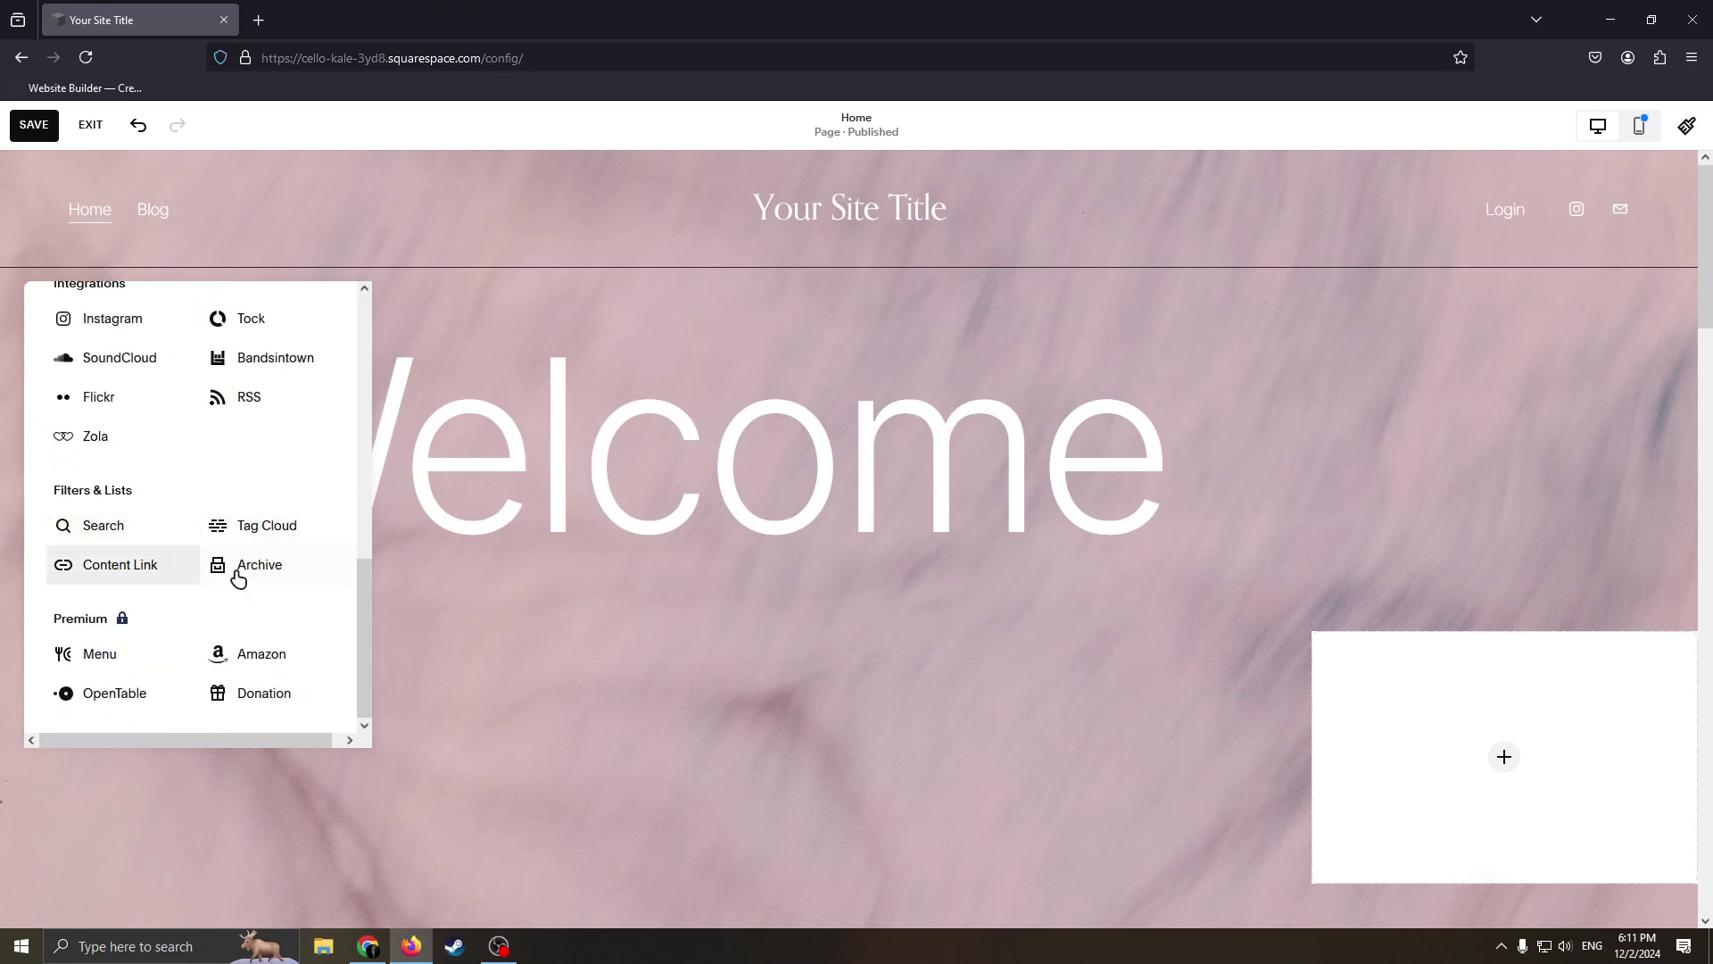
scroll(169, 517, "up", 3)
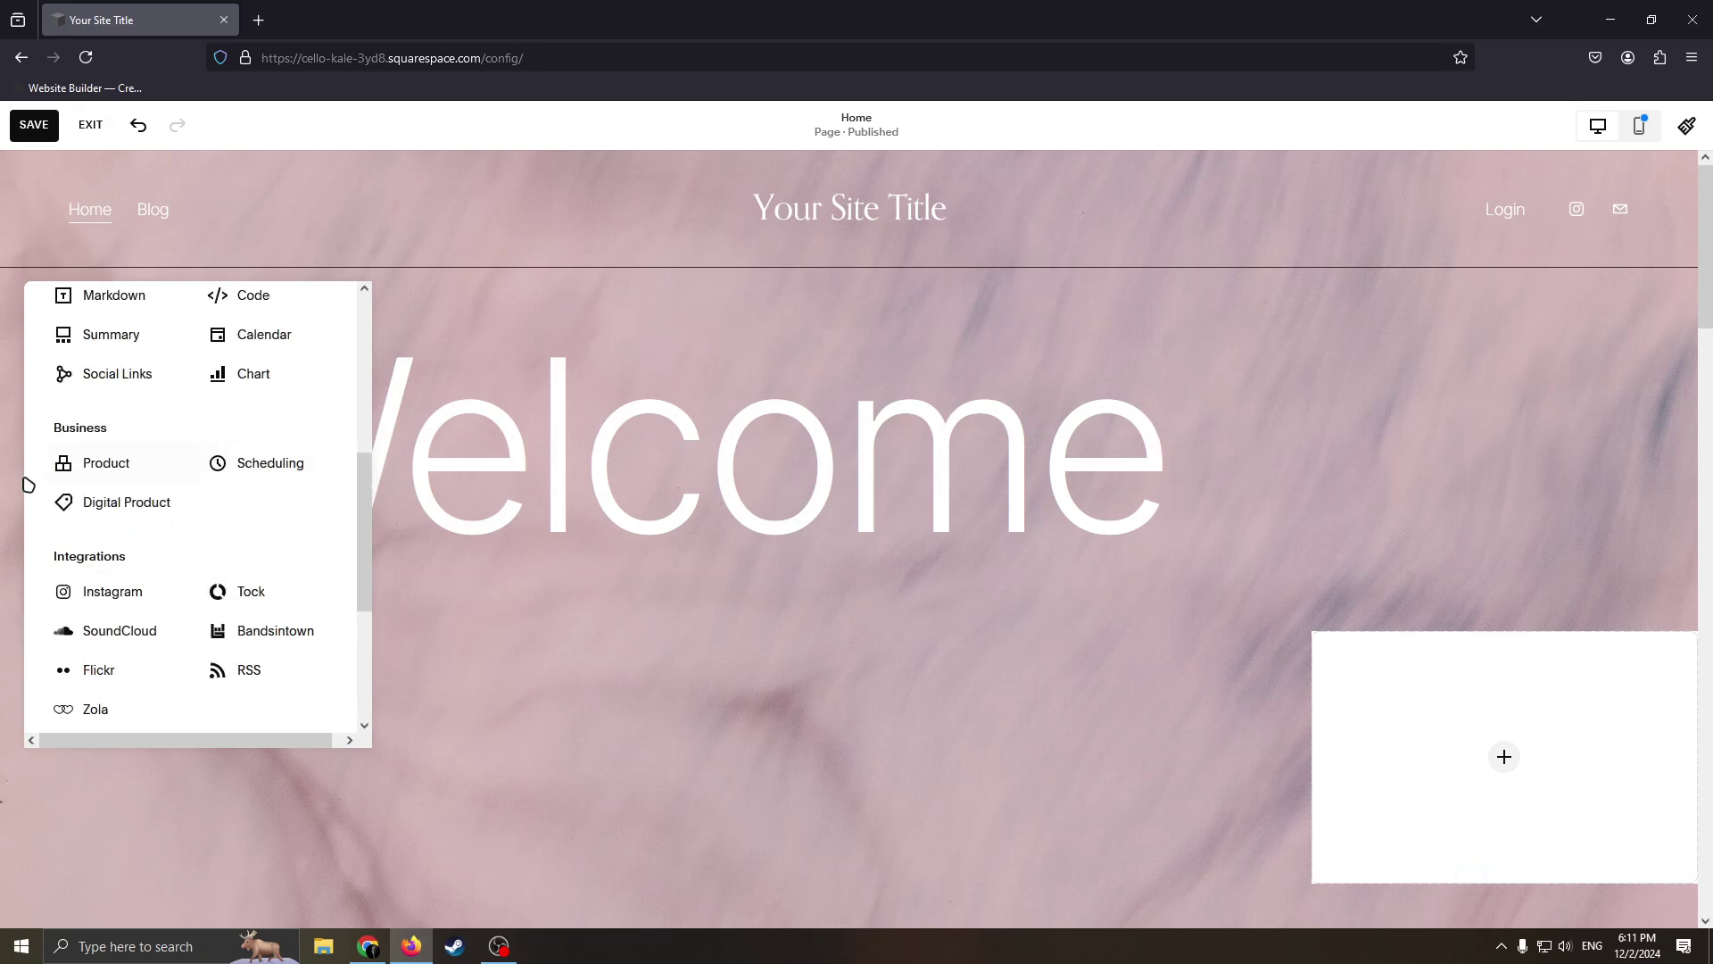
scroll(268, 505, "up", 1)
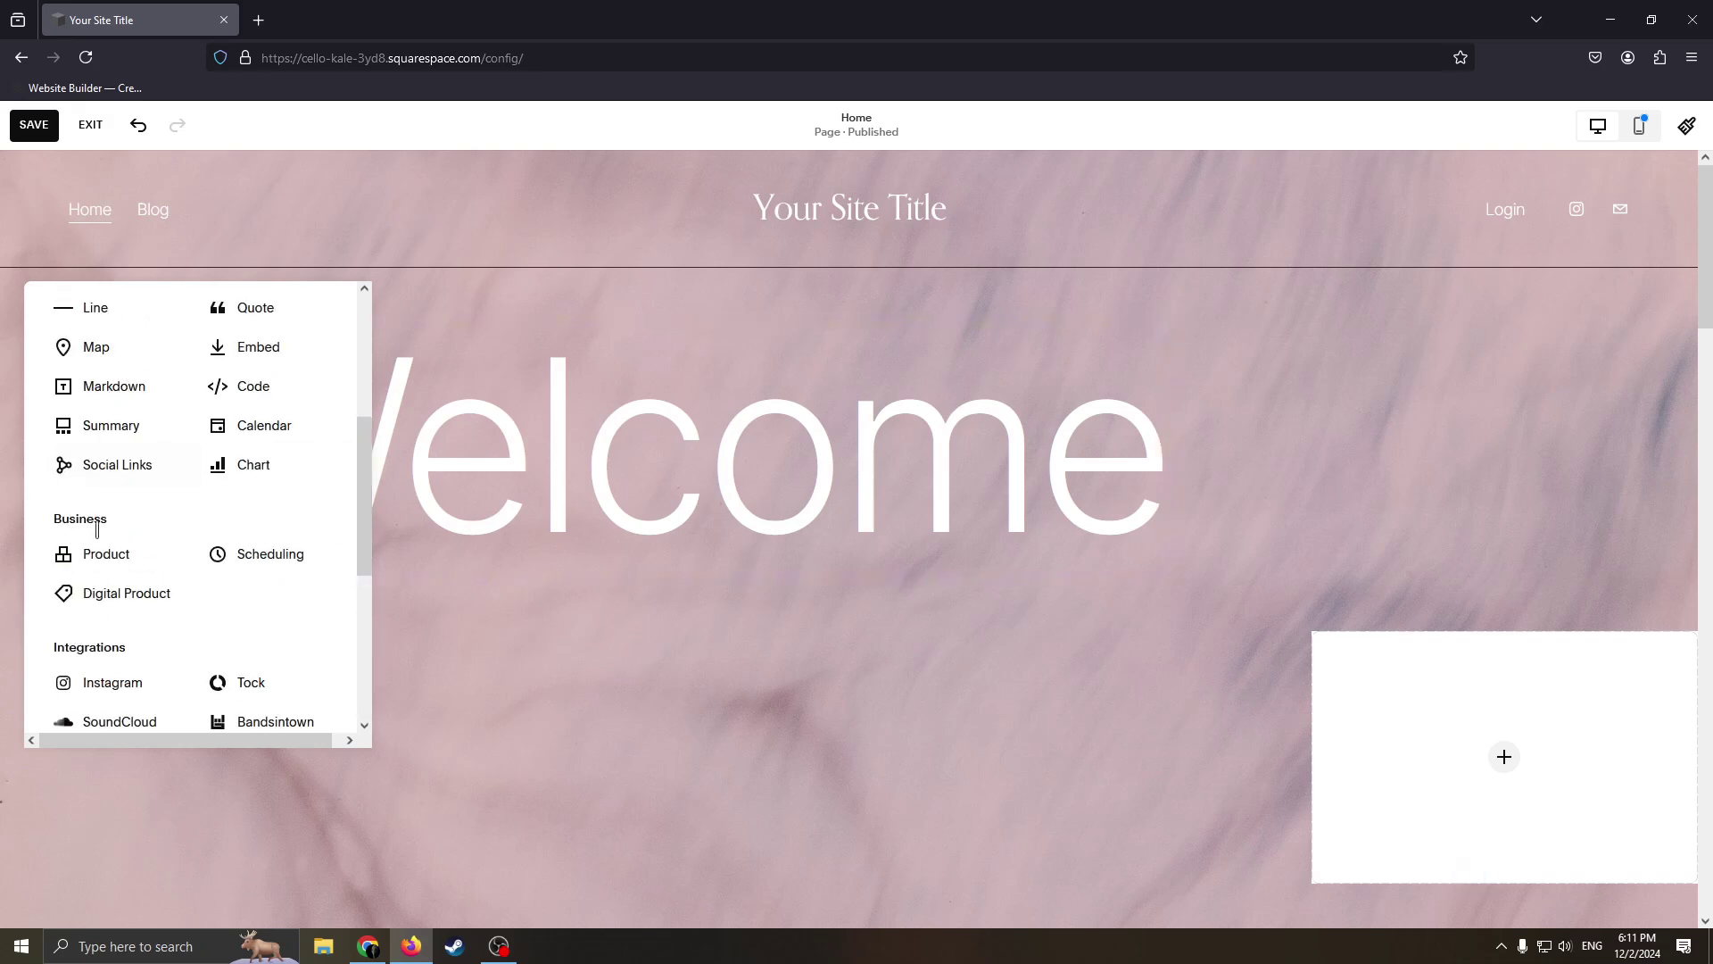
scroll(294, 621, "down", 1)
scroll(268, 535, "up", 4)
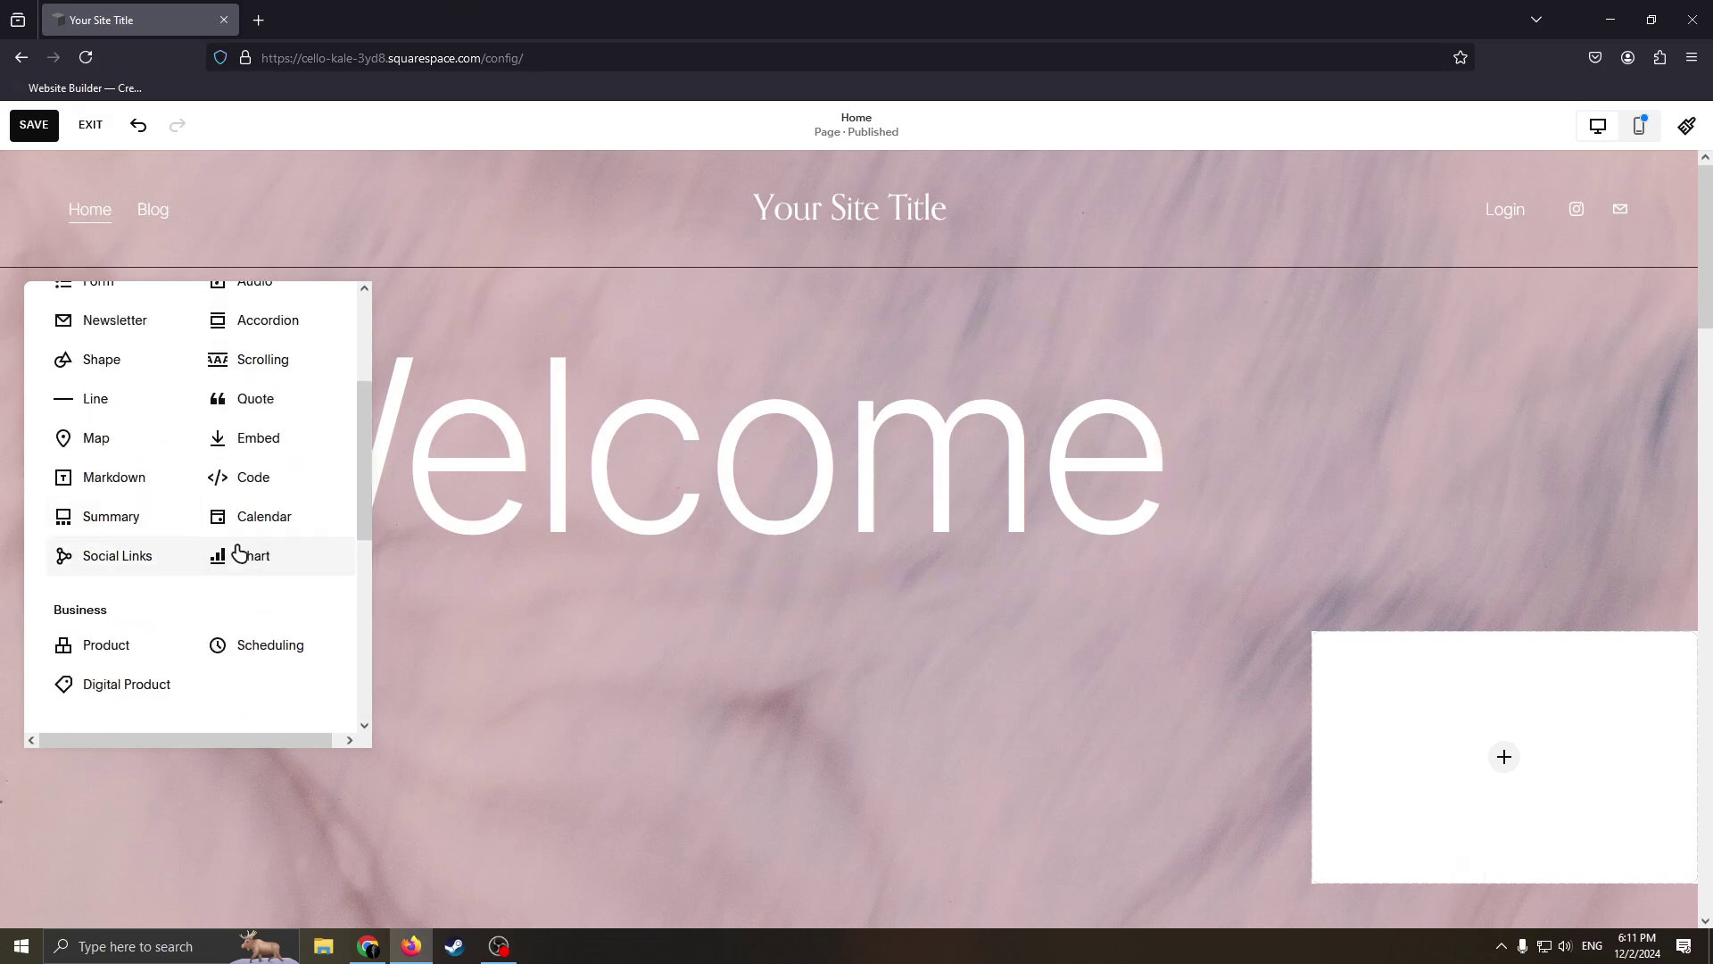
scroll(286, 572, "down", 7)
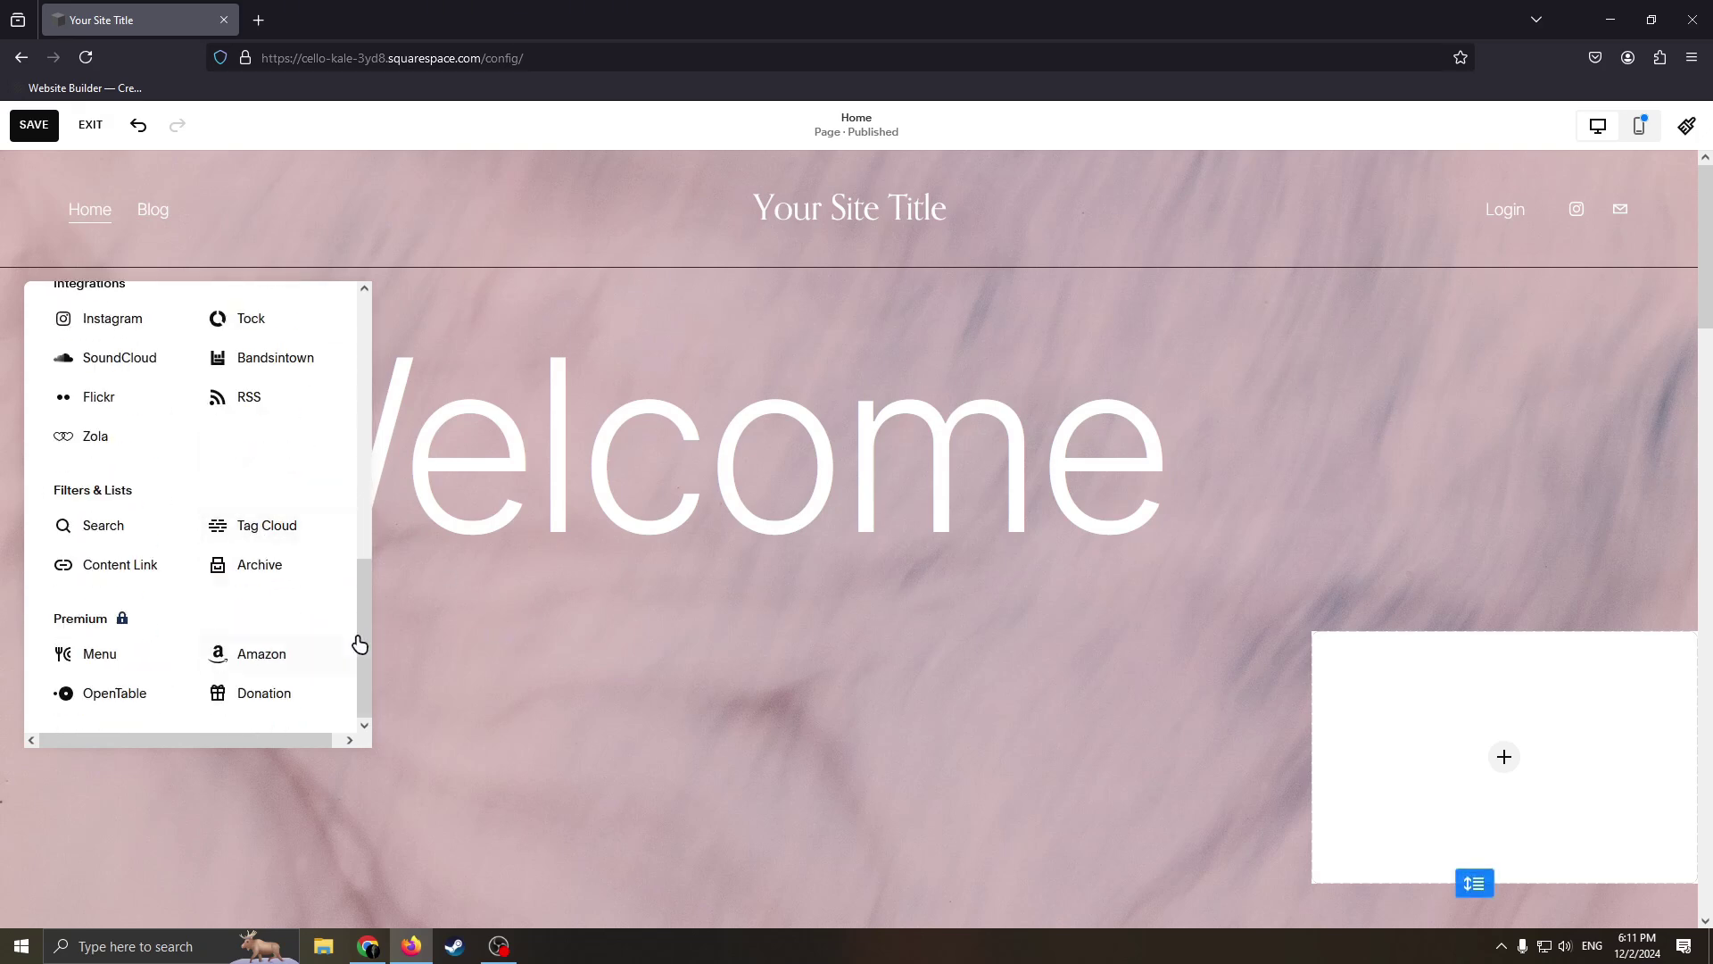
scroll(150, 551, "up", 1)
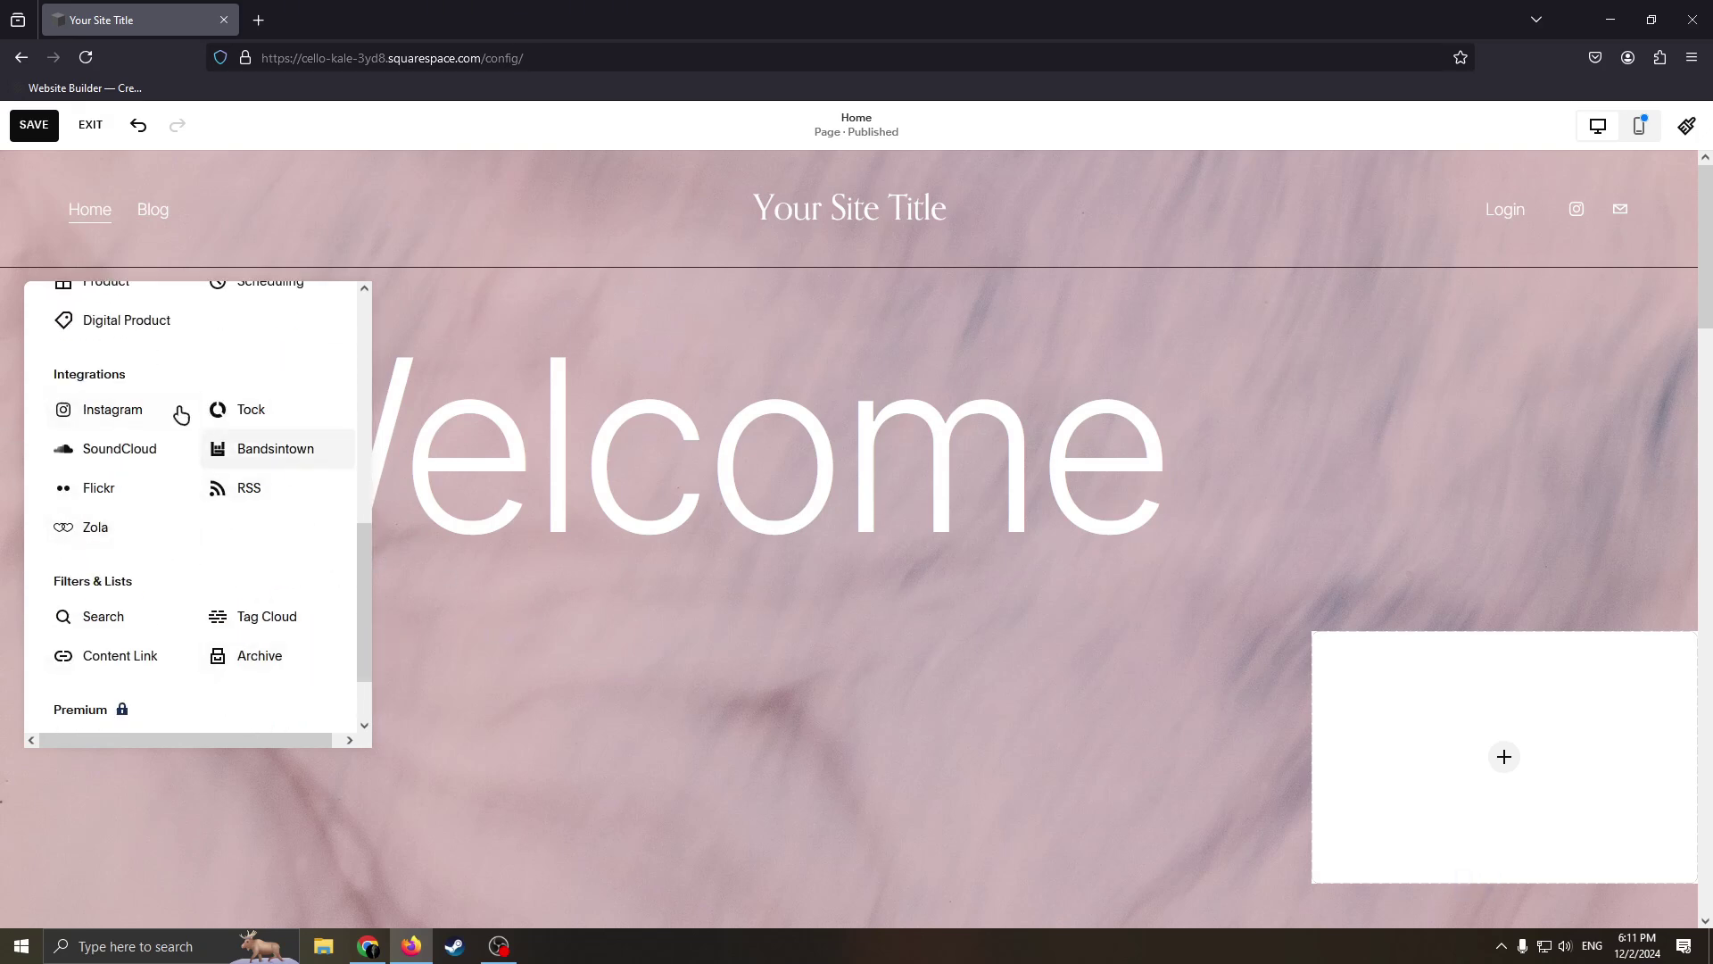
left_click(631, 544)
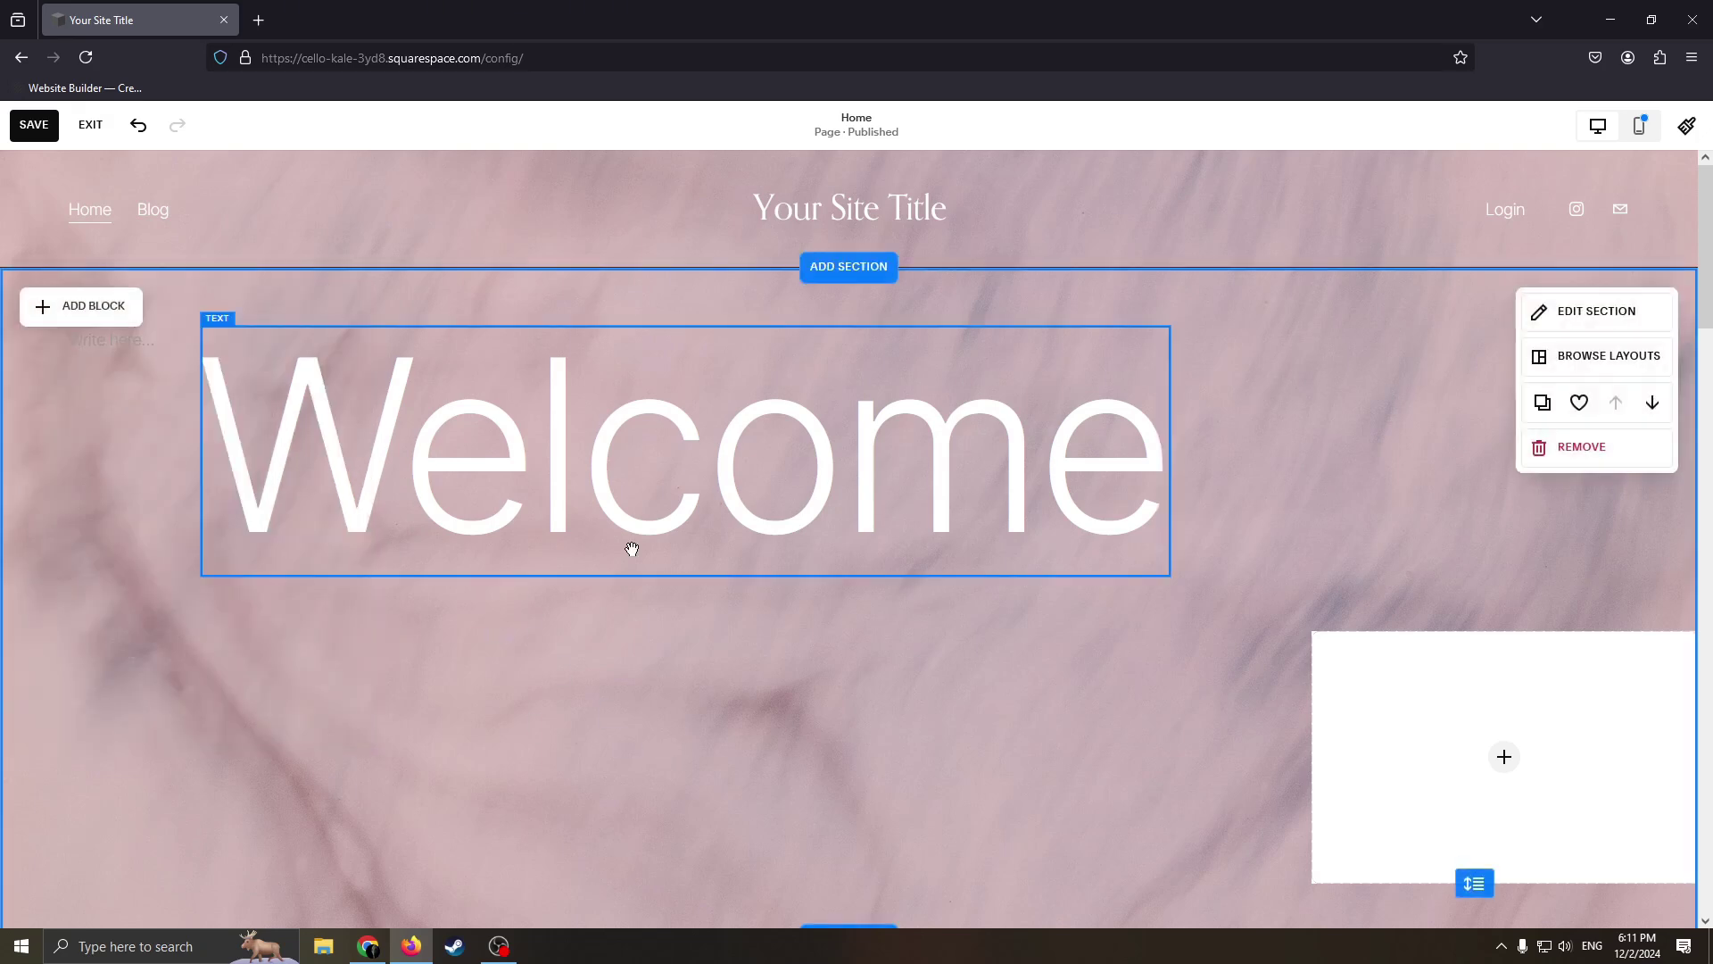
Shift the image block up and to the left, and enlarge it toward its lower left.
scroll(1250, 607, "down", 1)
left_click_drag(1410, 585, 1236, 531)
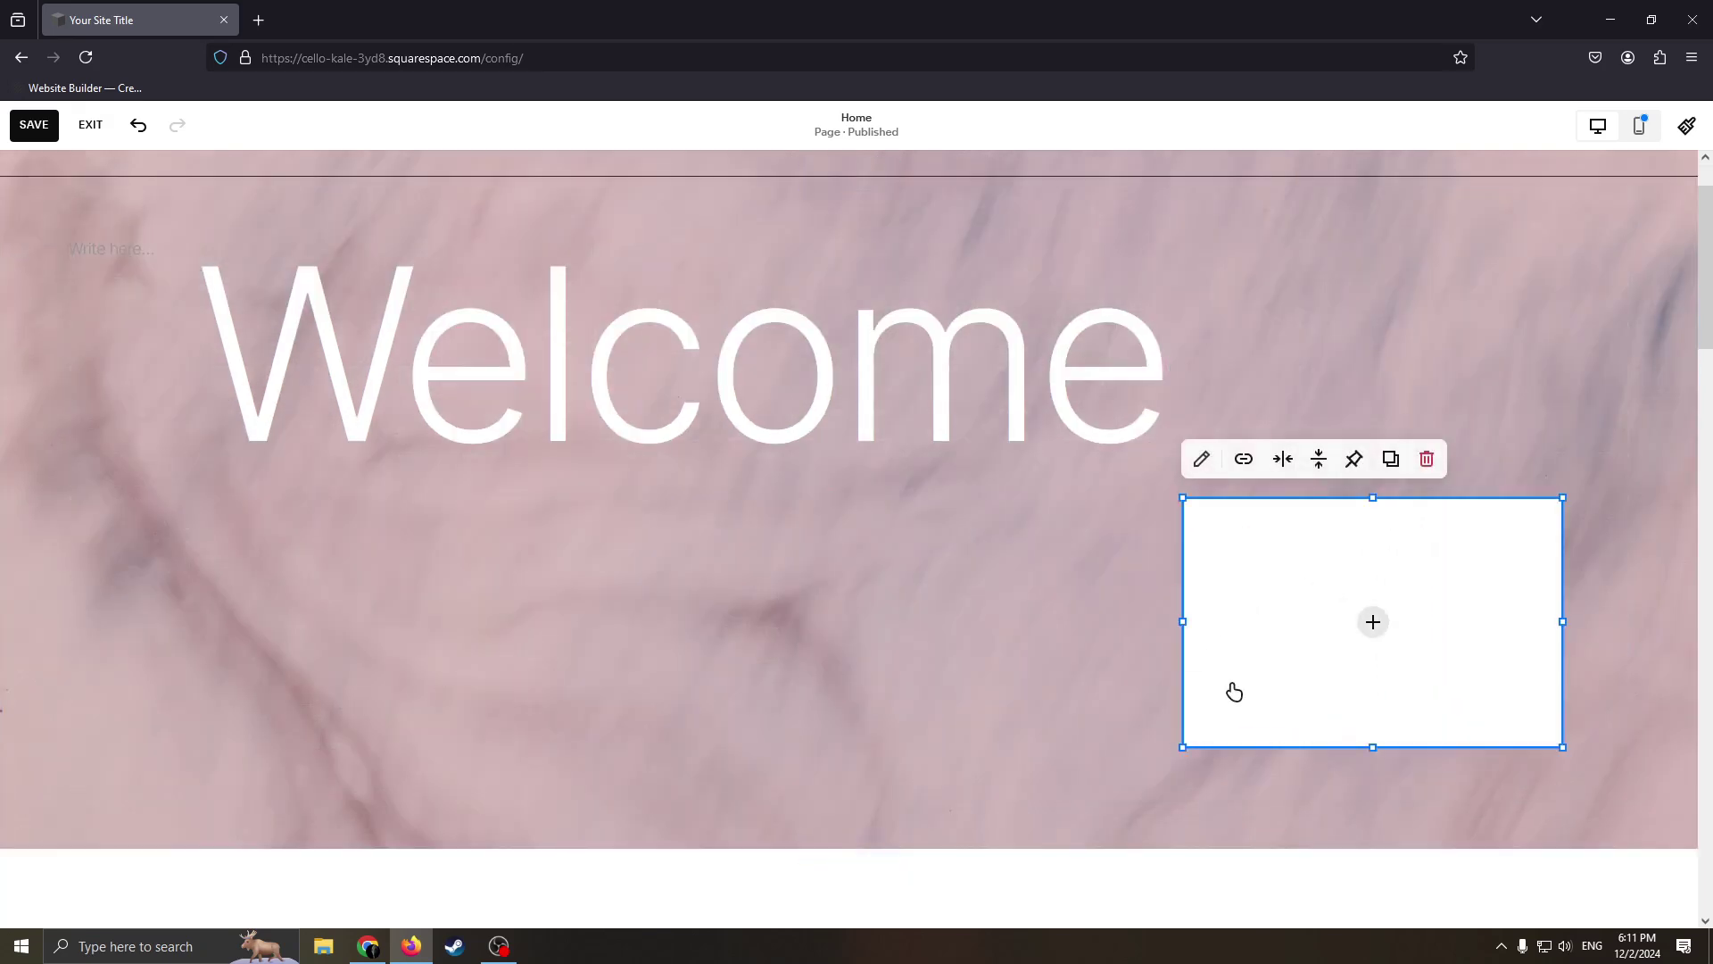
left_click_drag(1182, 746, 943, 843)
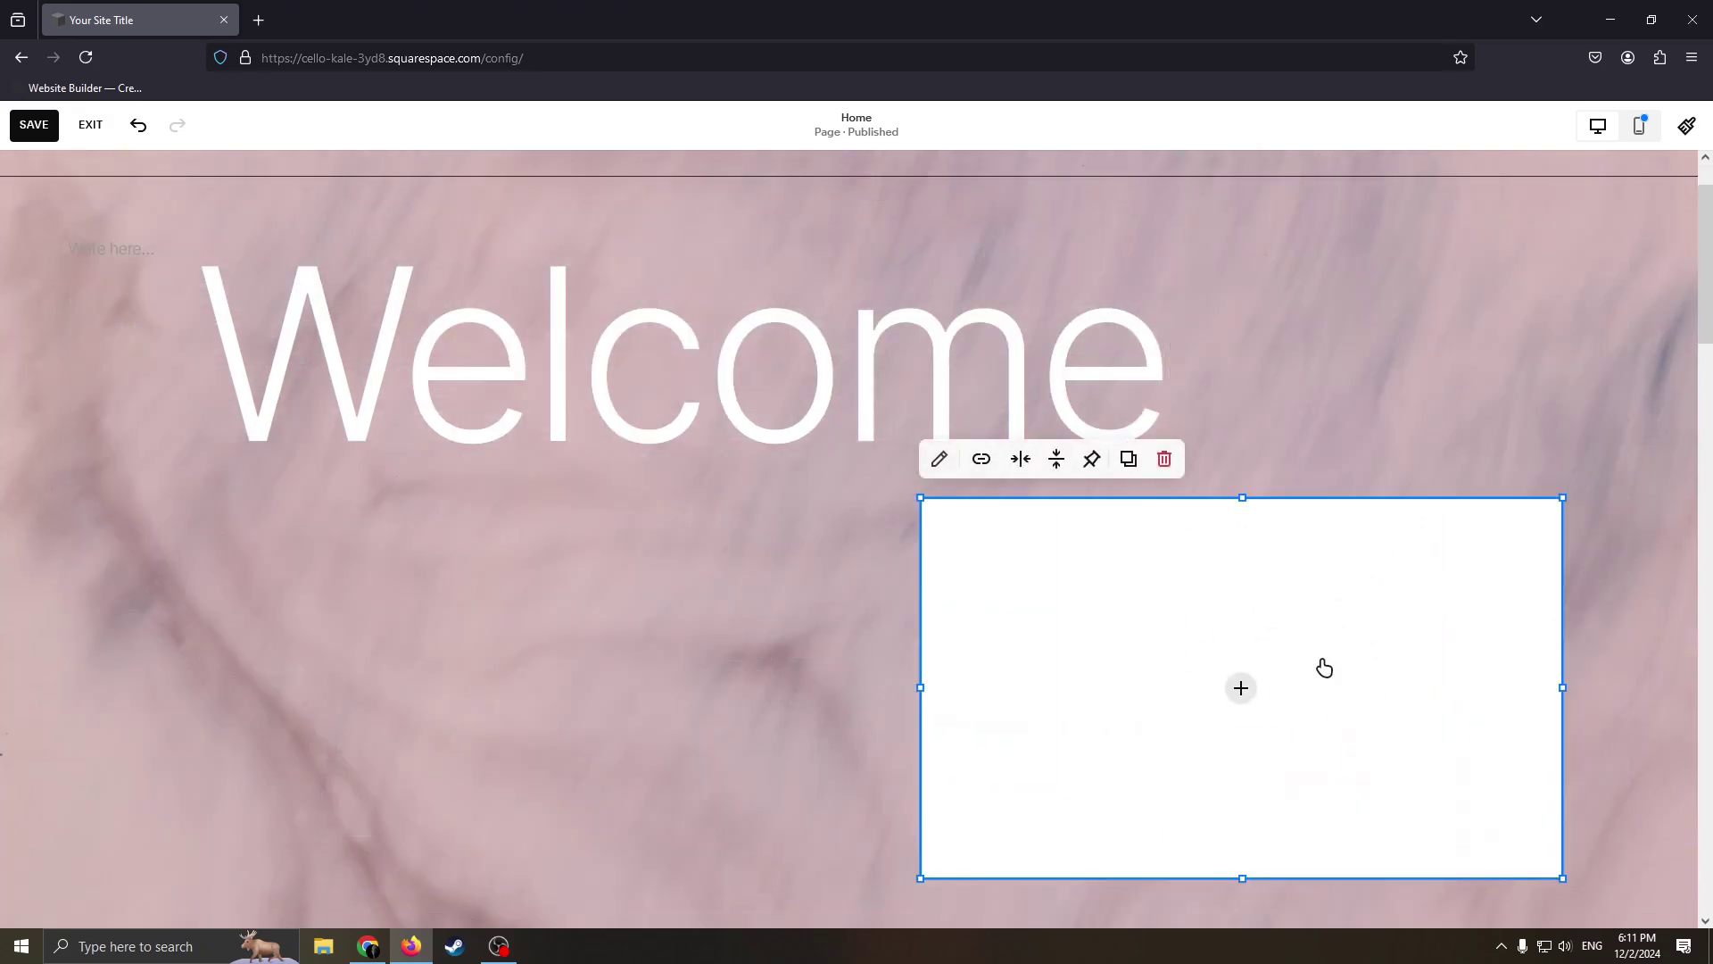
left_click(69, 256)
left_click(80, 215)
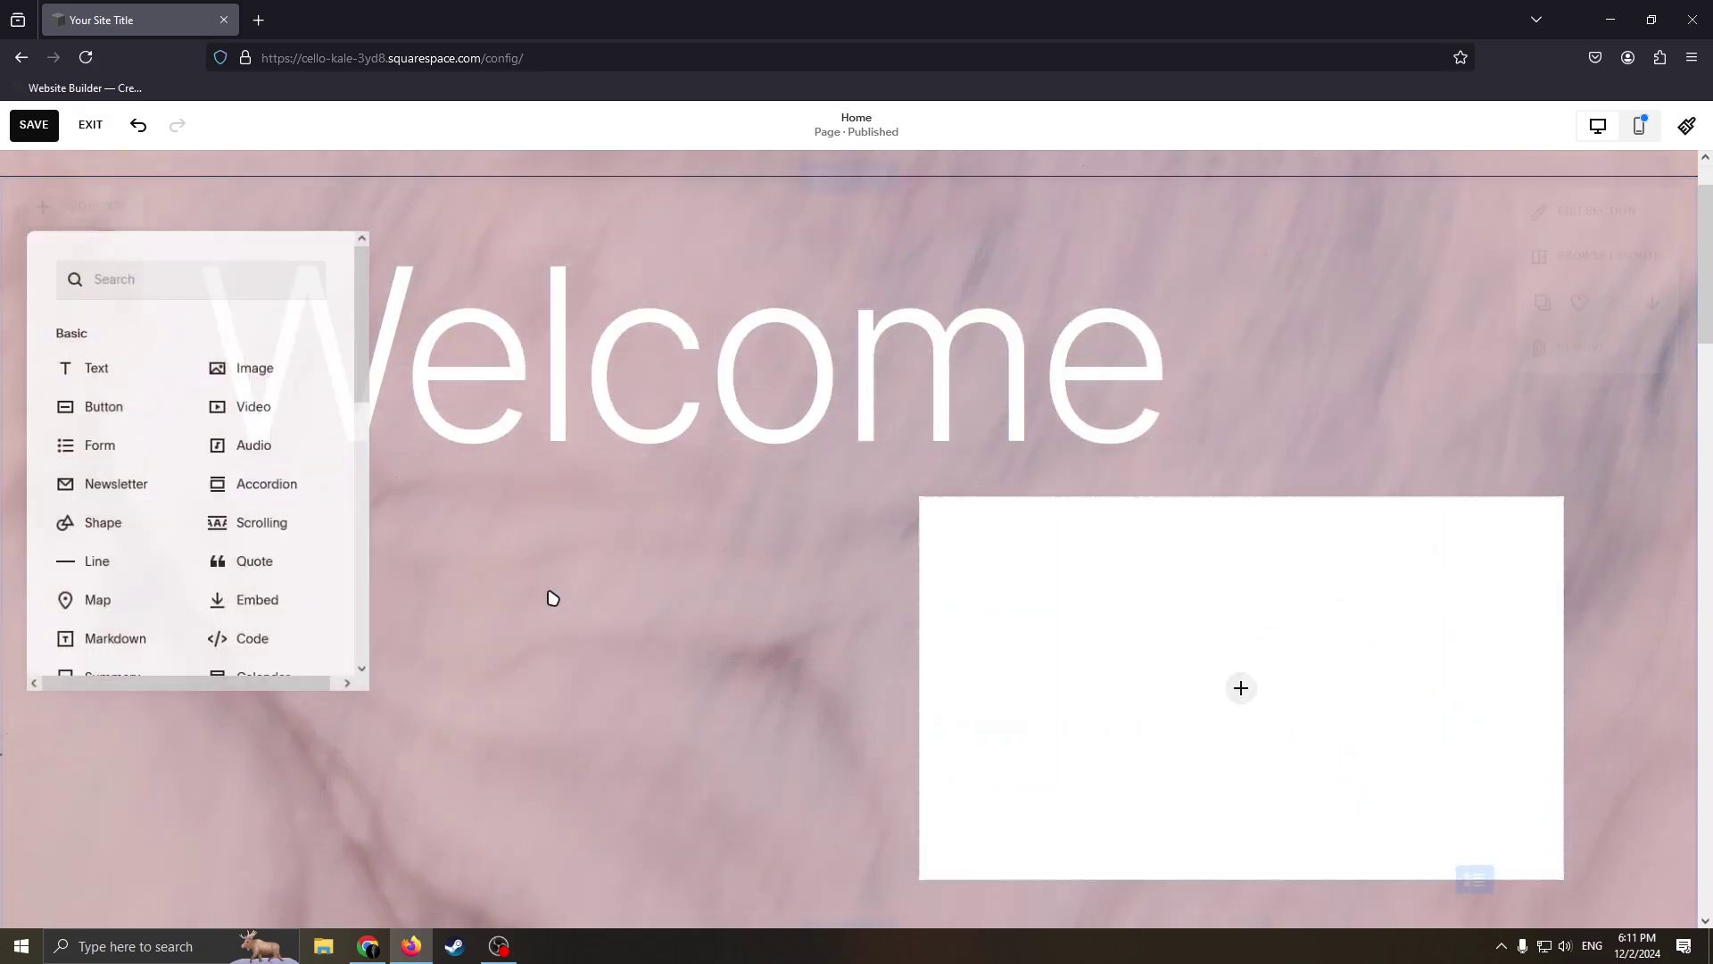
left_click(945, 578)
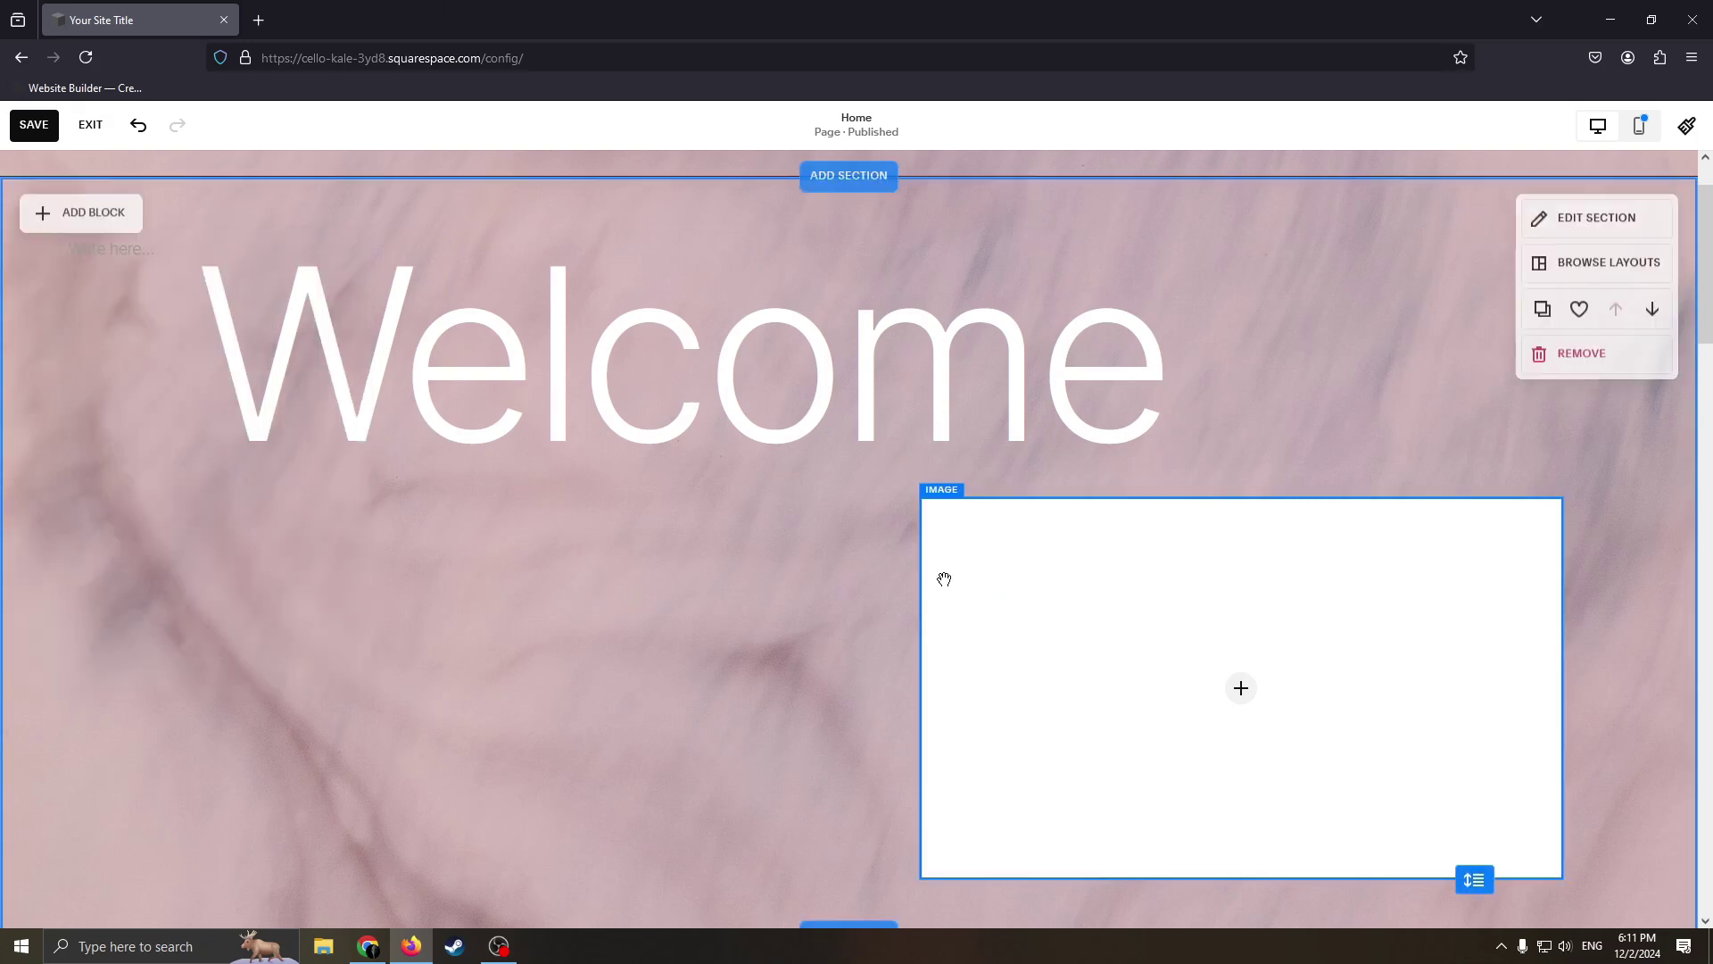
Fill the image block with the free stock photo of jagged mountain peaks under golden clouds.
left_click(1270, 689)
left_click(1243, 688)
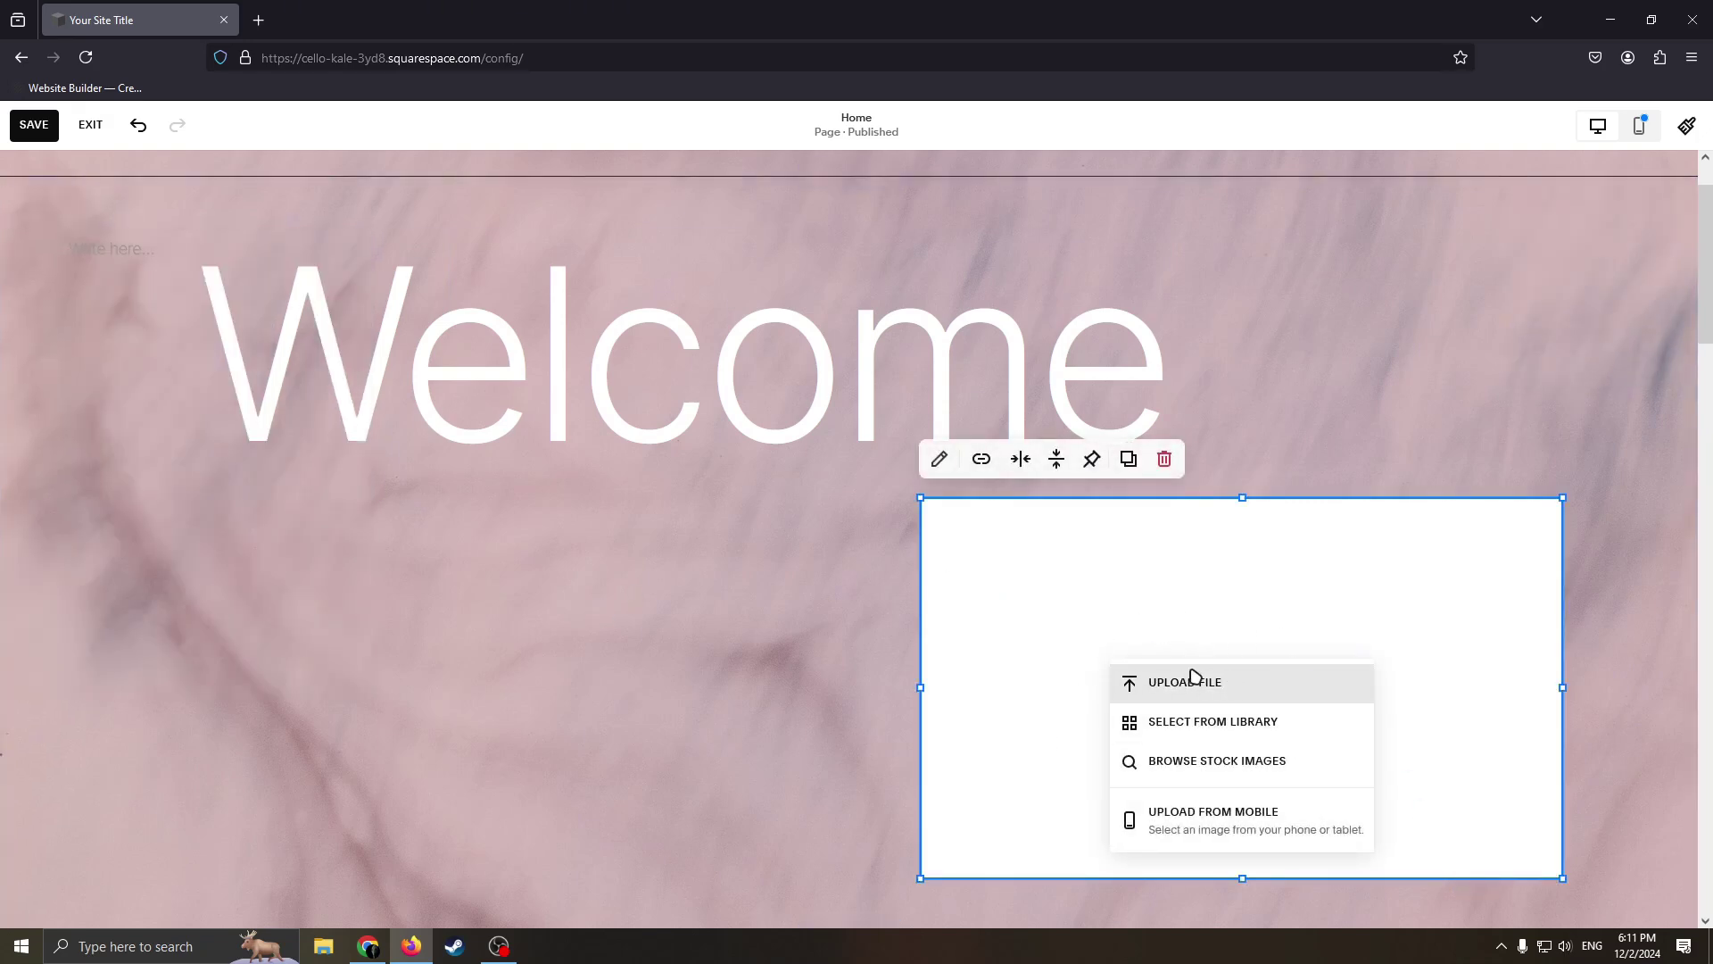
left_click(1259, 776)
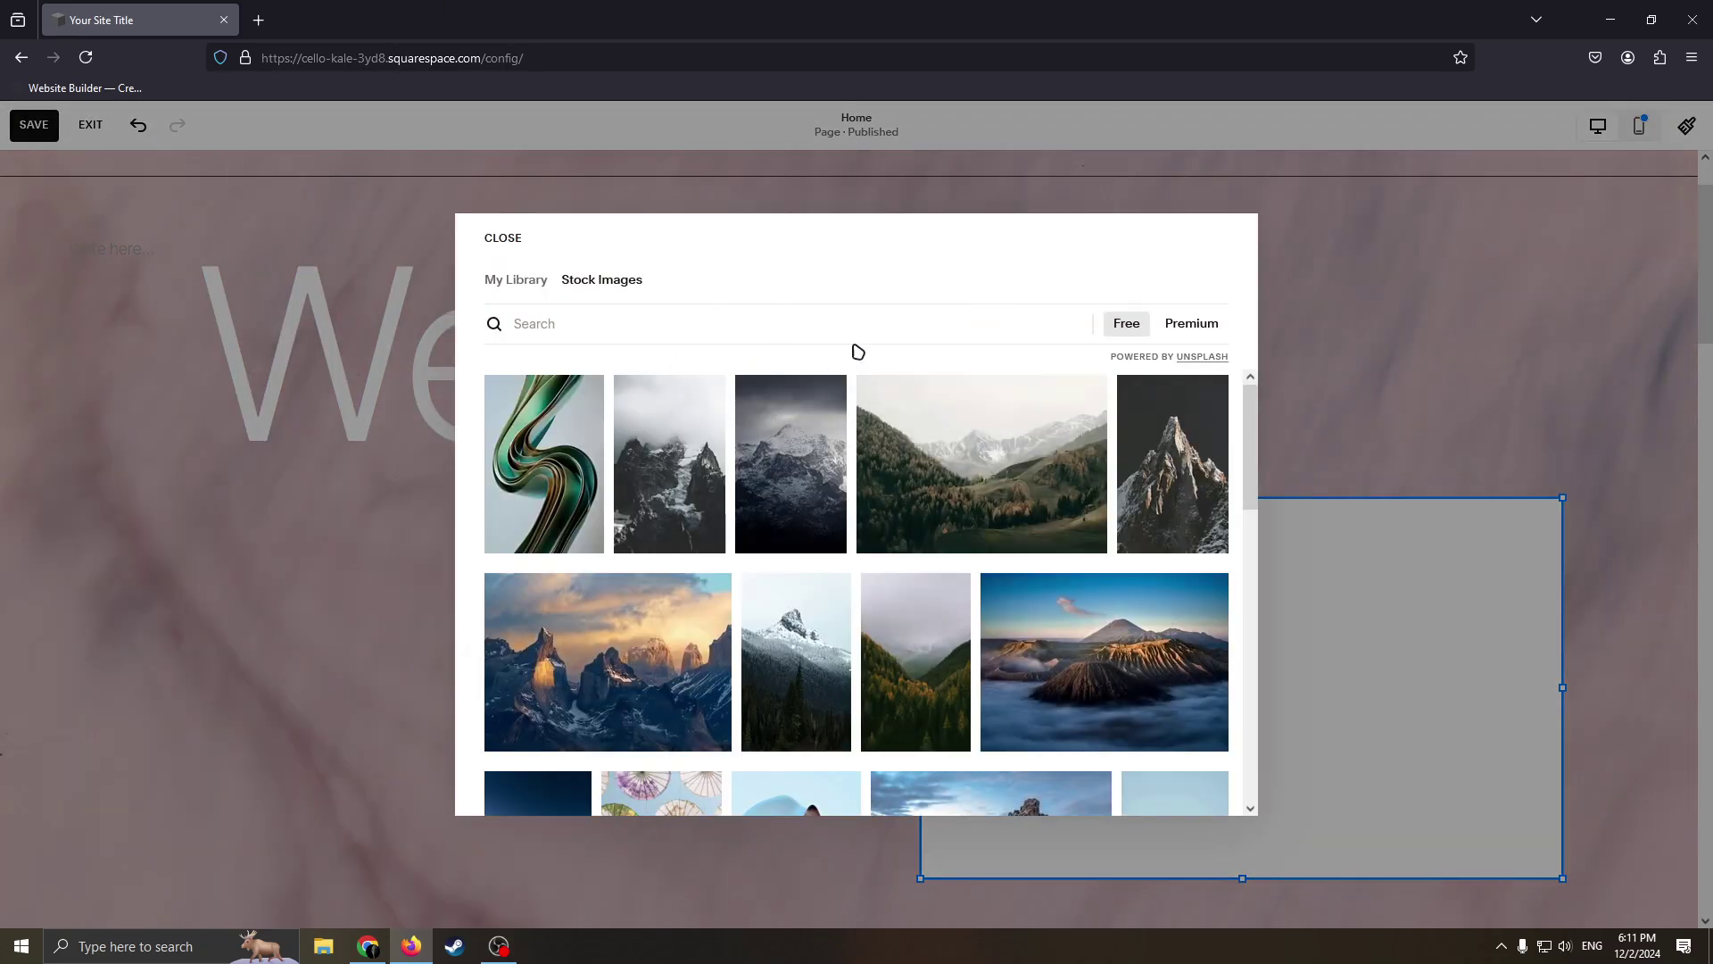
left_click(639, 622)
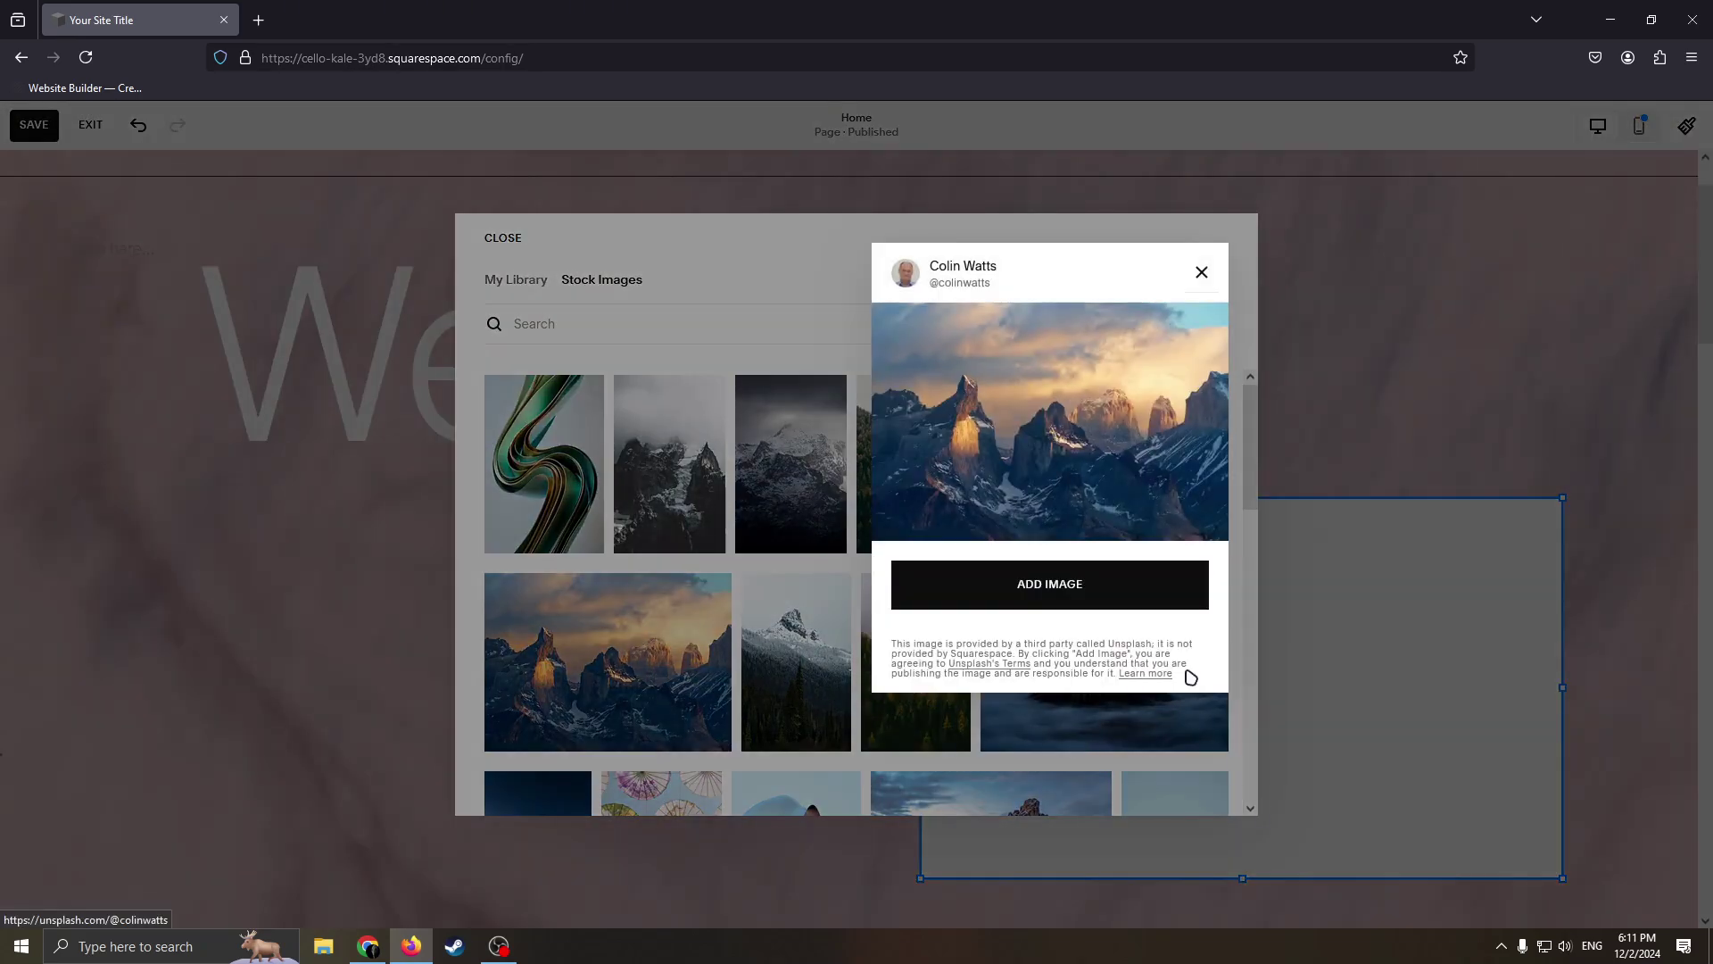
left_click(1285, 612)
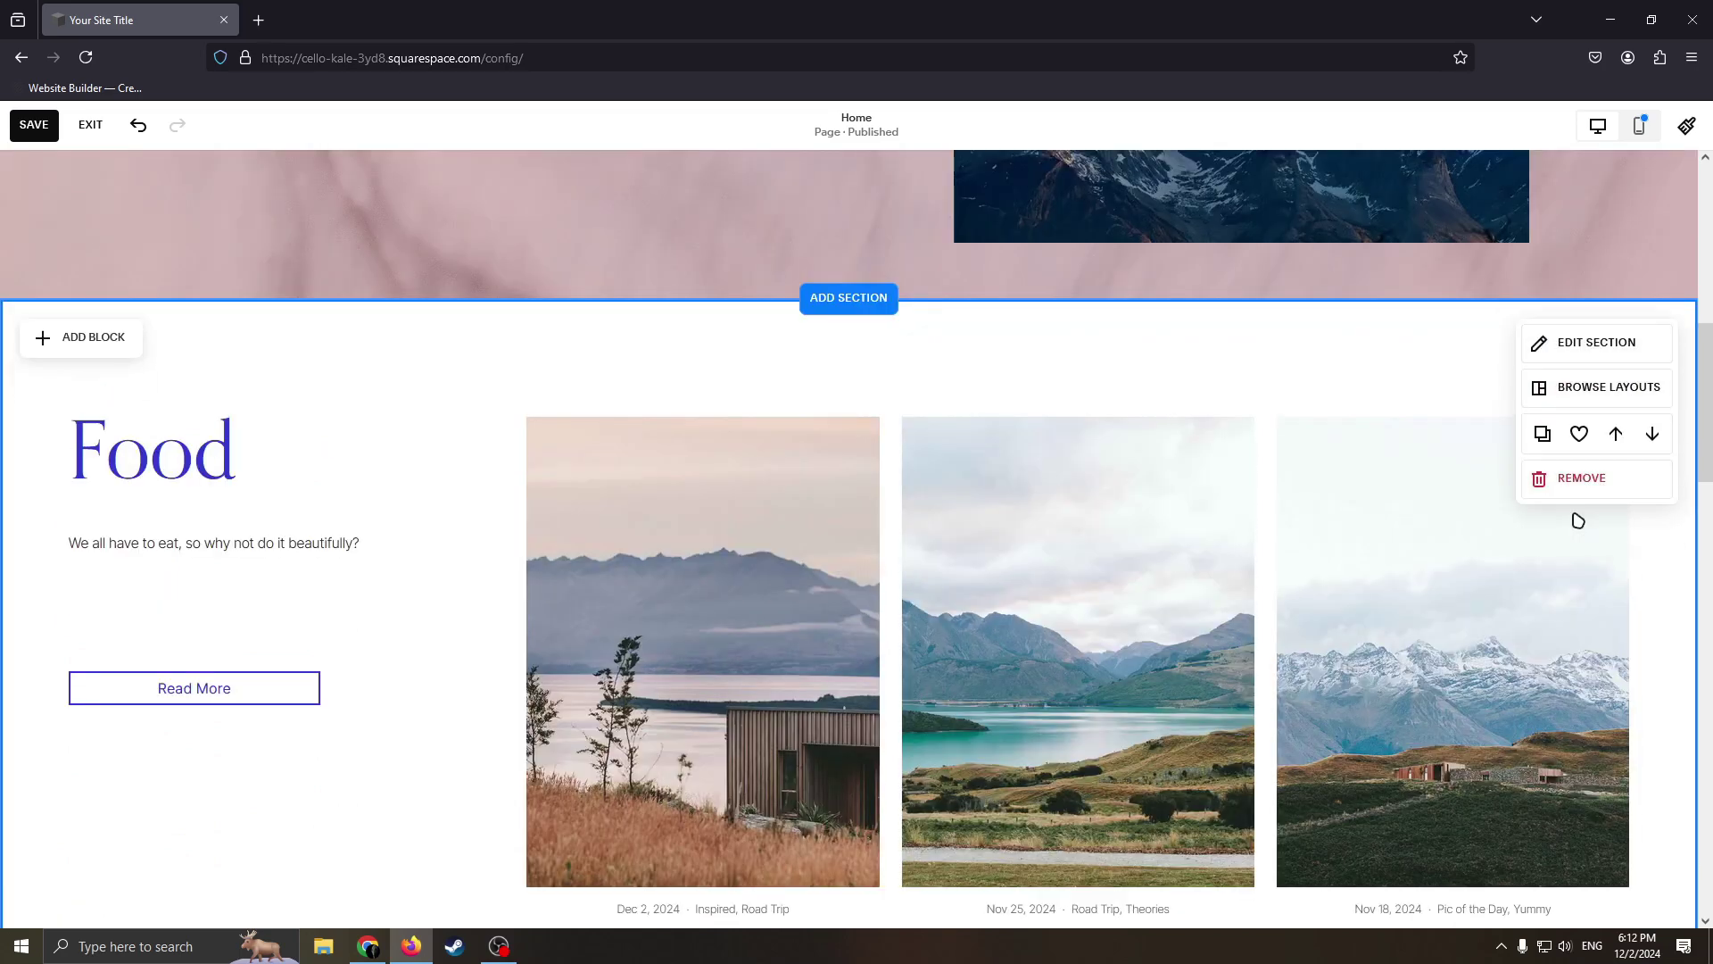
Remove the Food section from the Home page.
left_click(1572, 512)
left_click(886, 558)
scroll(1070, 510, "down", 5)
scroll(1069, 511, "up", 5)
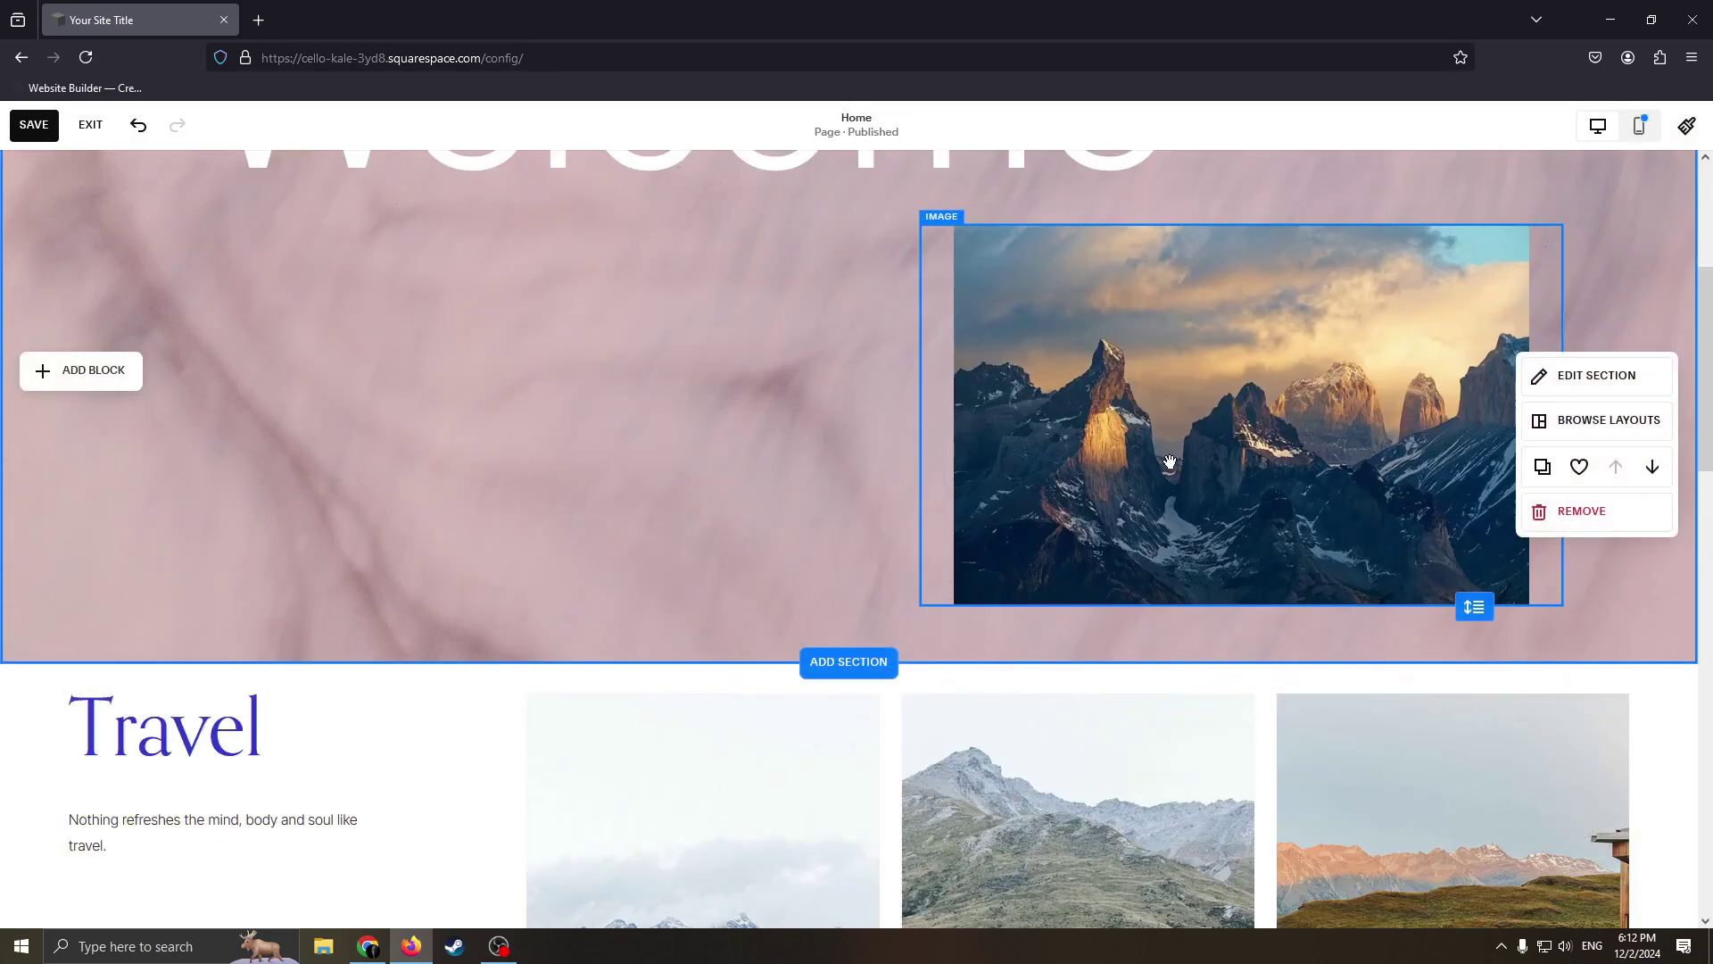
Look through the section categories and insert a blank section between the opening section and the Travel section.
left_click(852, 662)
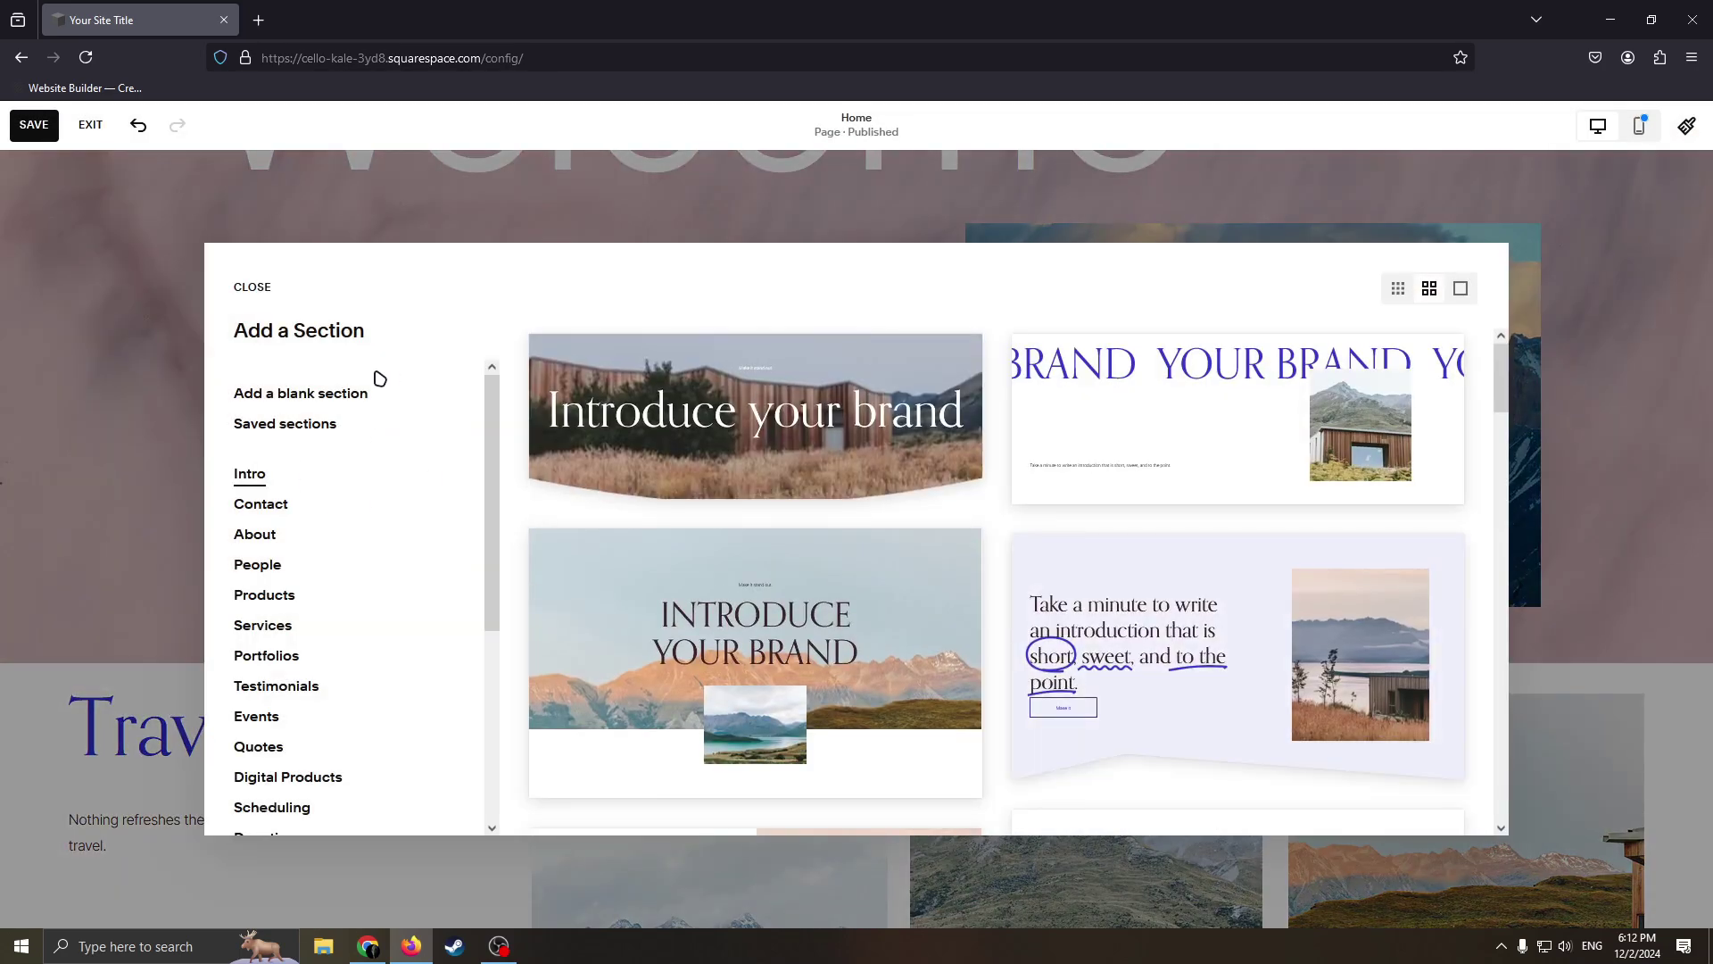
scroll(1081, 527, "down", 5)
scroll(330, 588, "down", 3)
scroll(466, 535, "up", 3)
scroll(444, 637, "down", 3)
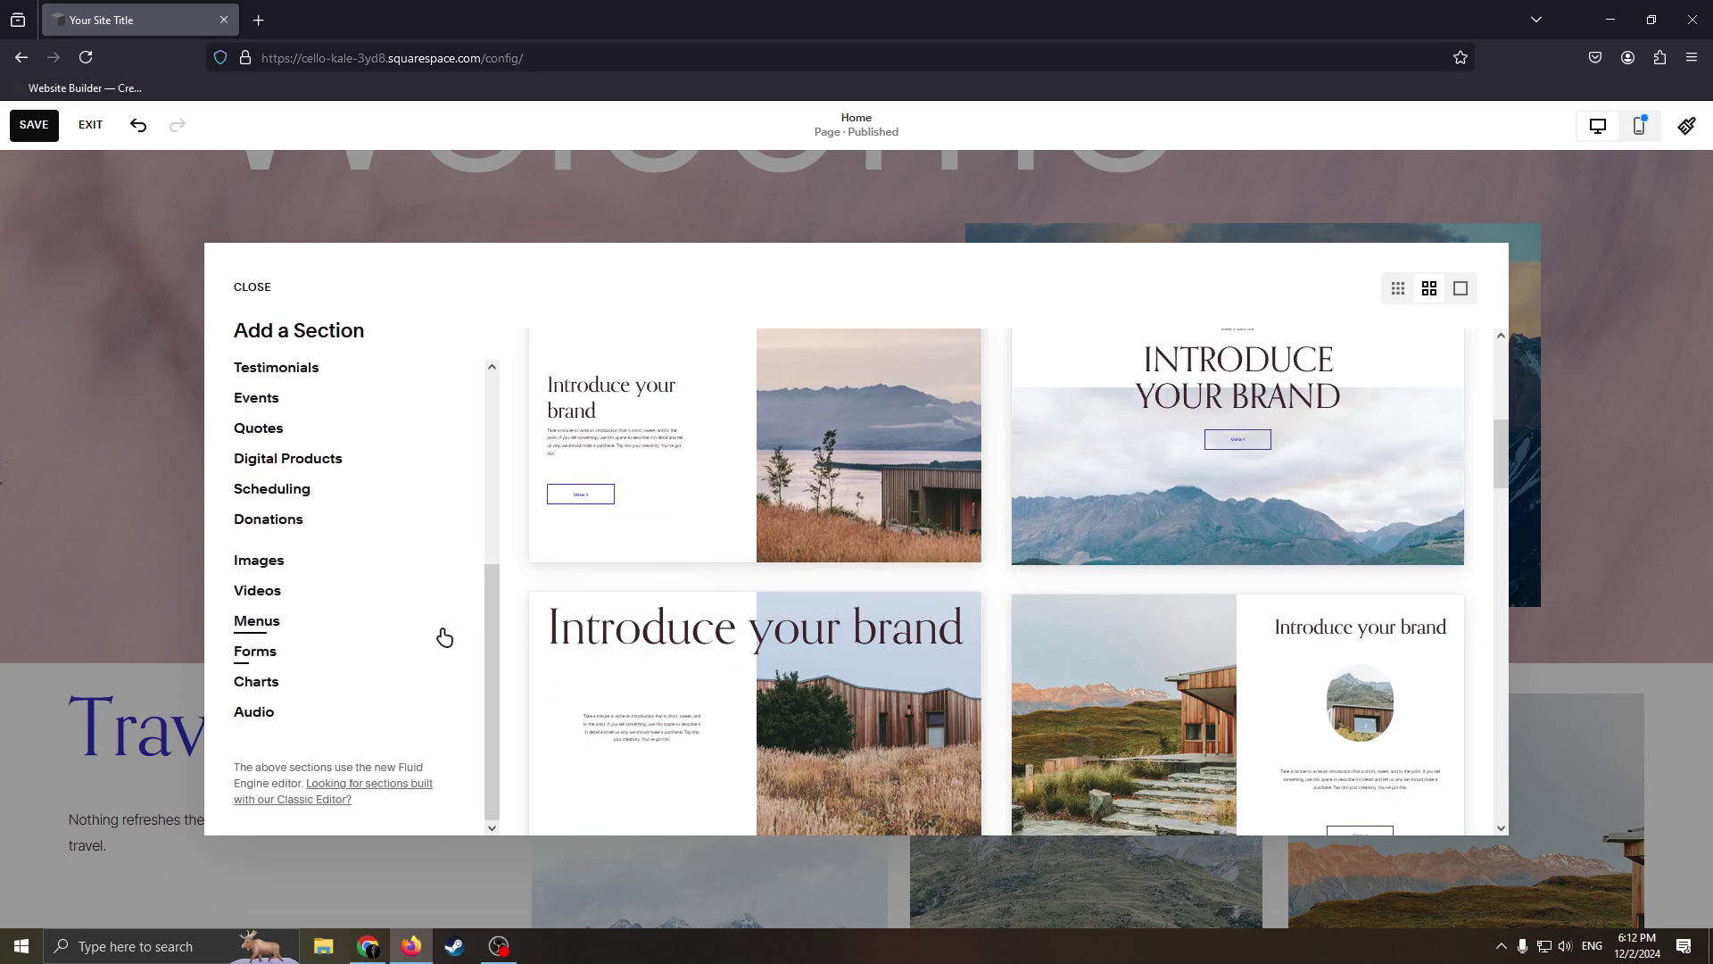
scroll(428, 615, "up", 5)
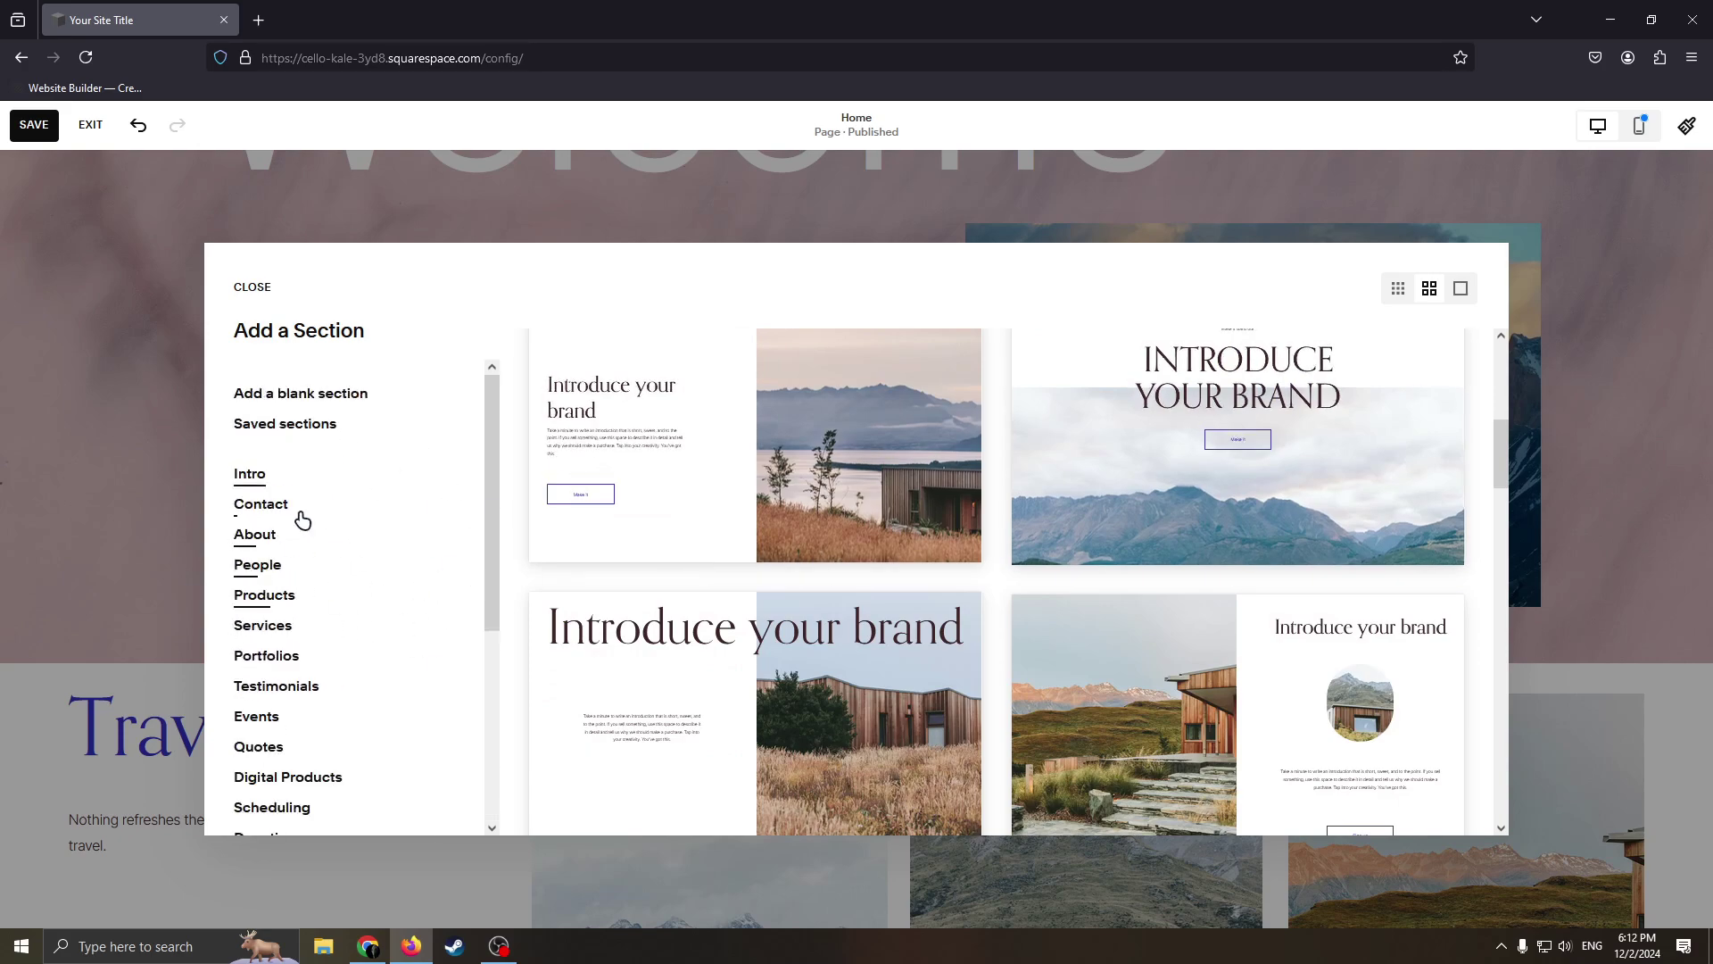
scroll(290, 533, "down", 2)
scroll(281, 508, "up", 2)
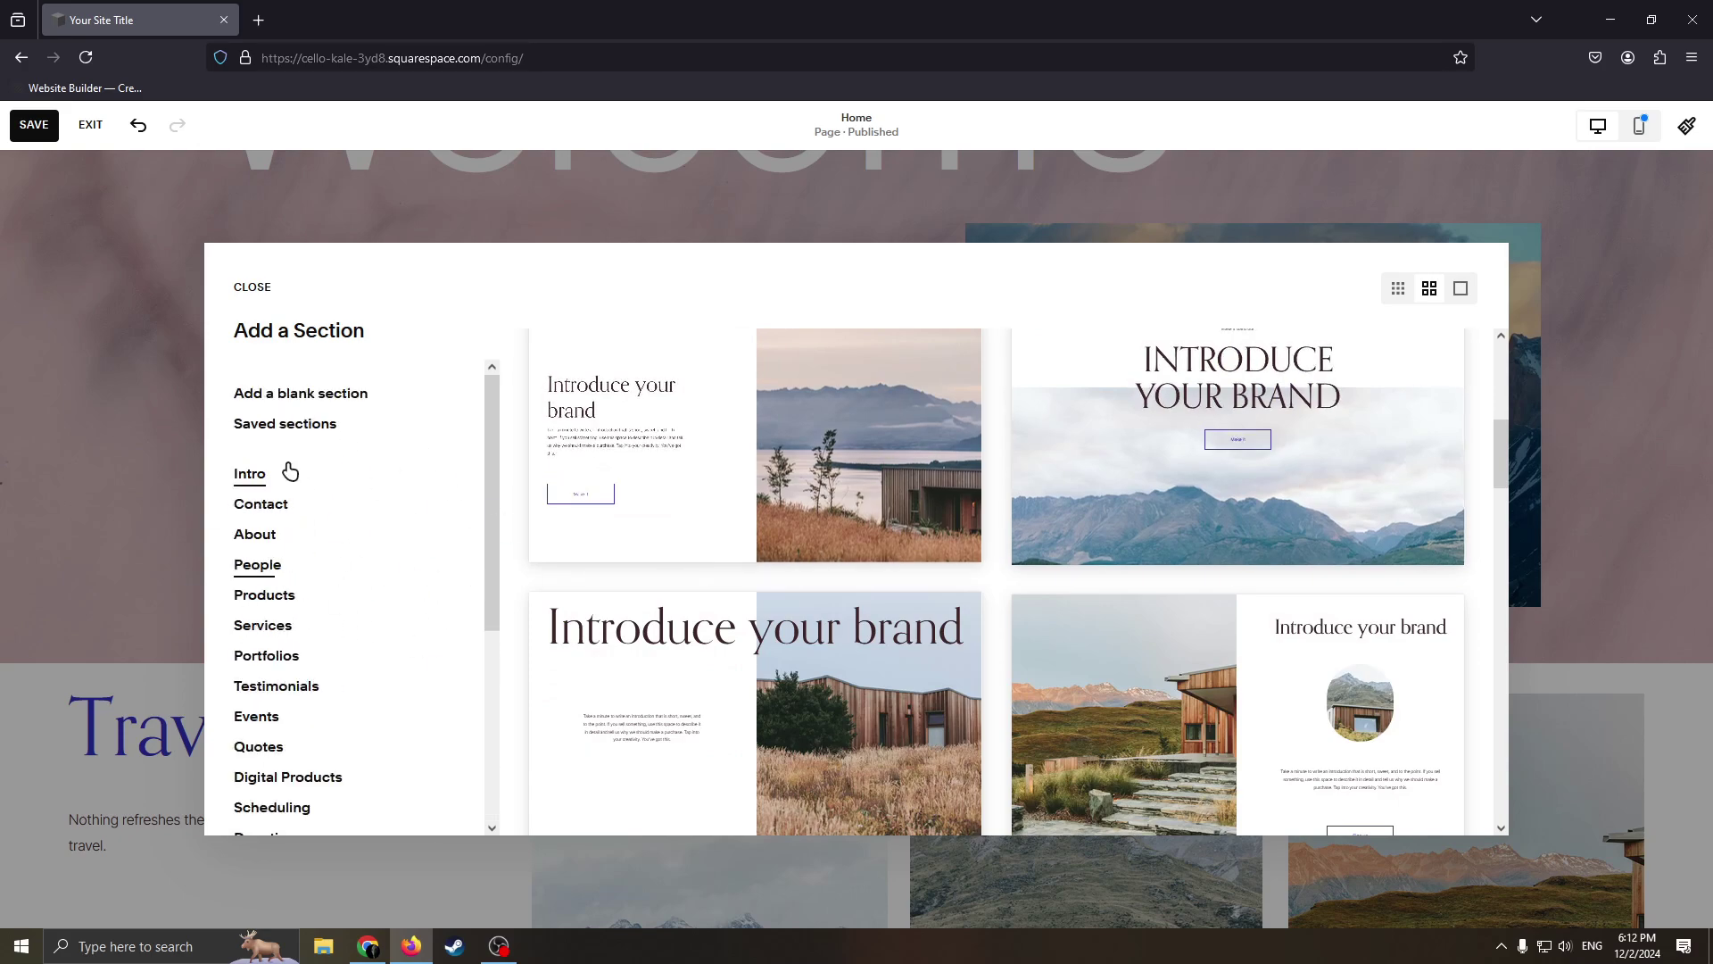
left_click(599, 505)
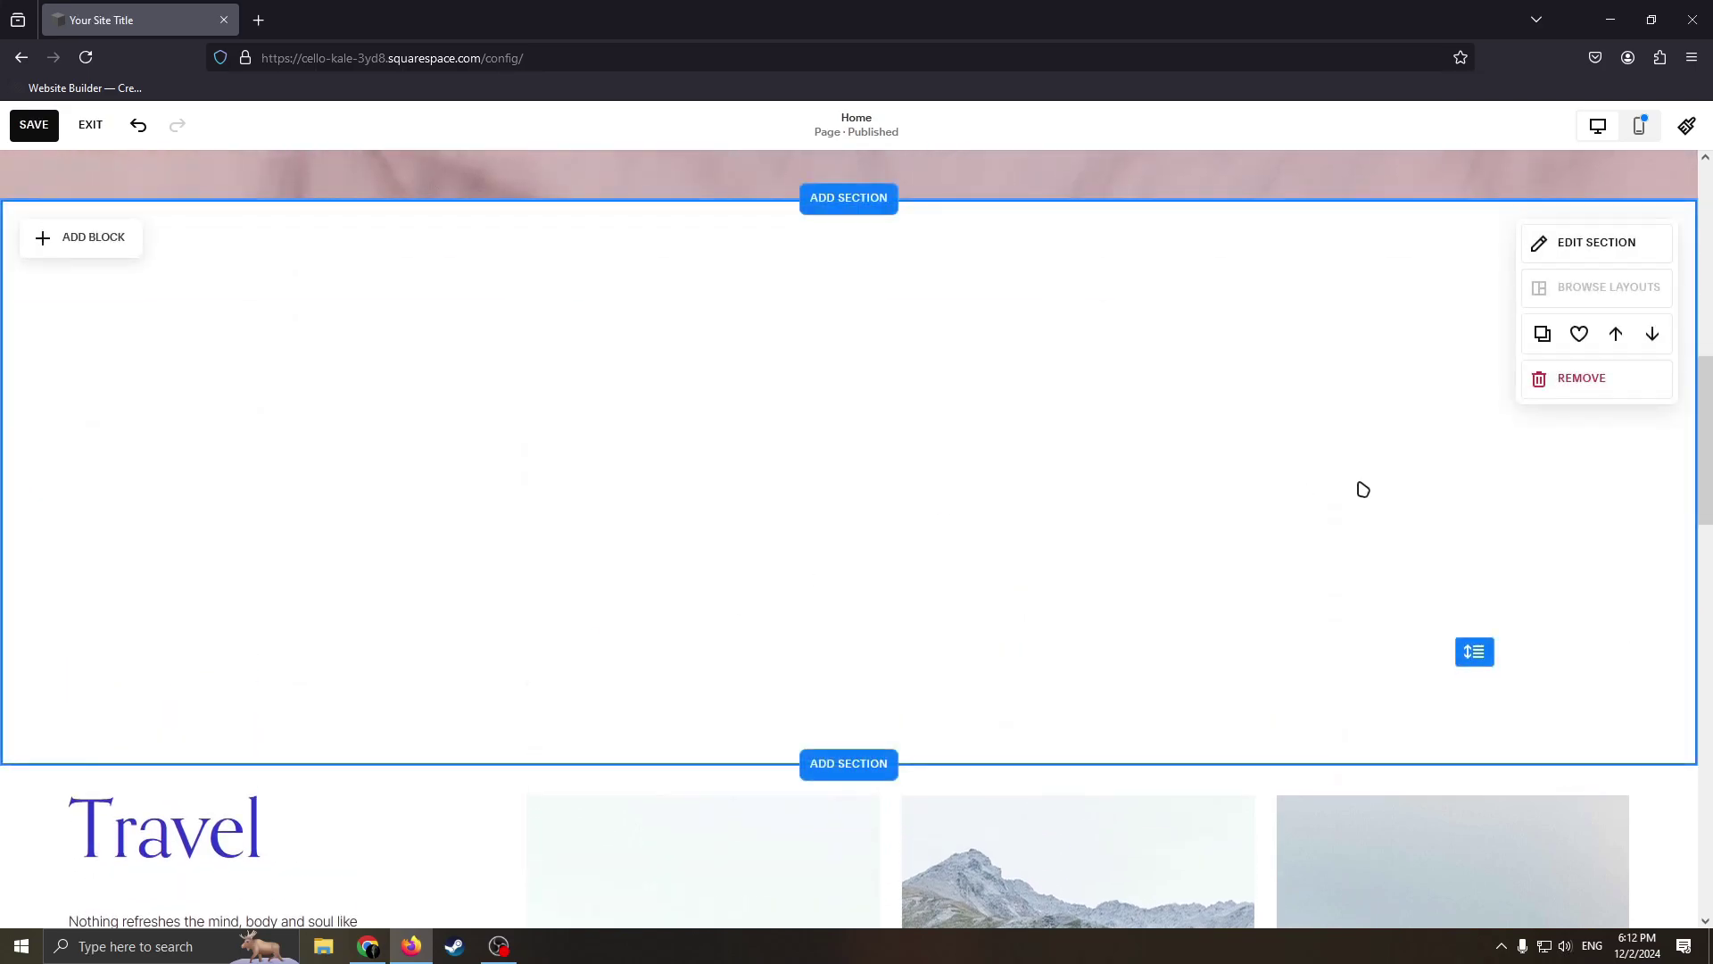
Open the blank section's settings and review its design, background and color options.
scroll(1428, 401, "up", 5)
scroll(1384, 475, "down", 7)
scroll(1312, 600, "up", 4)
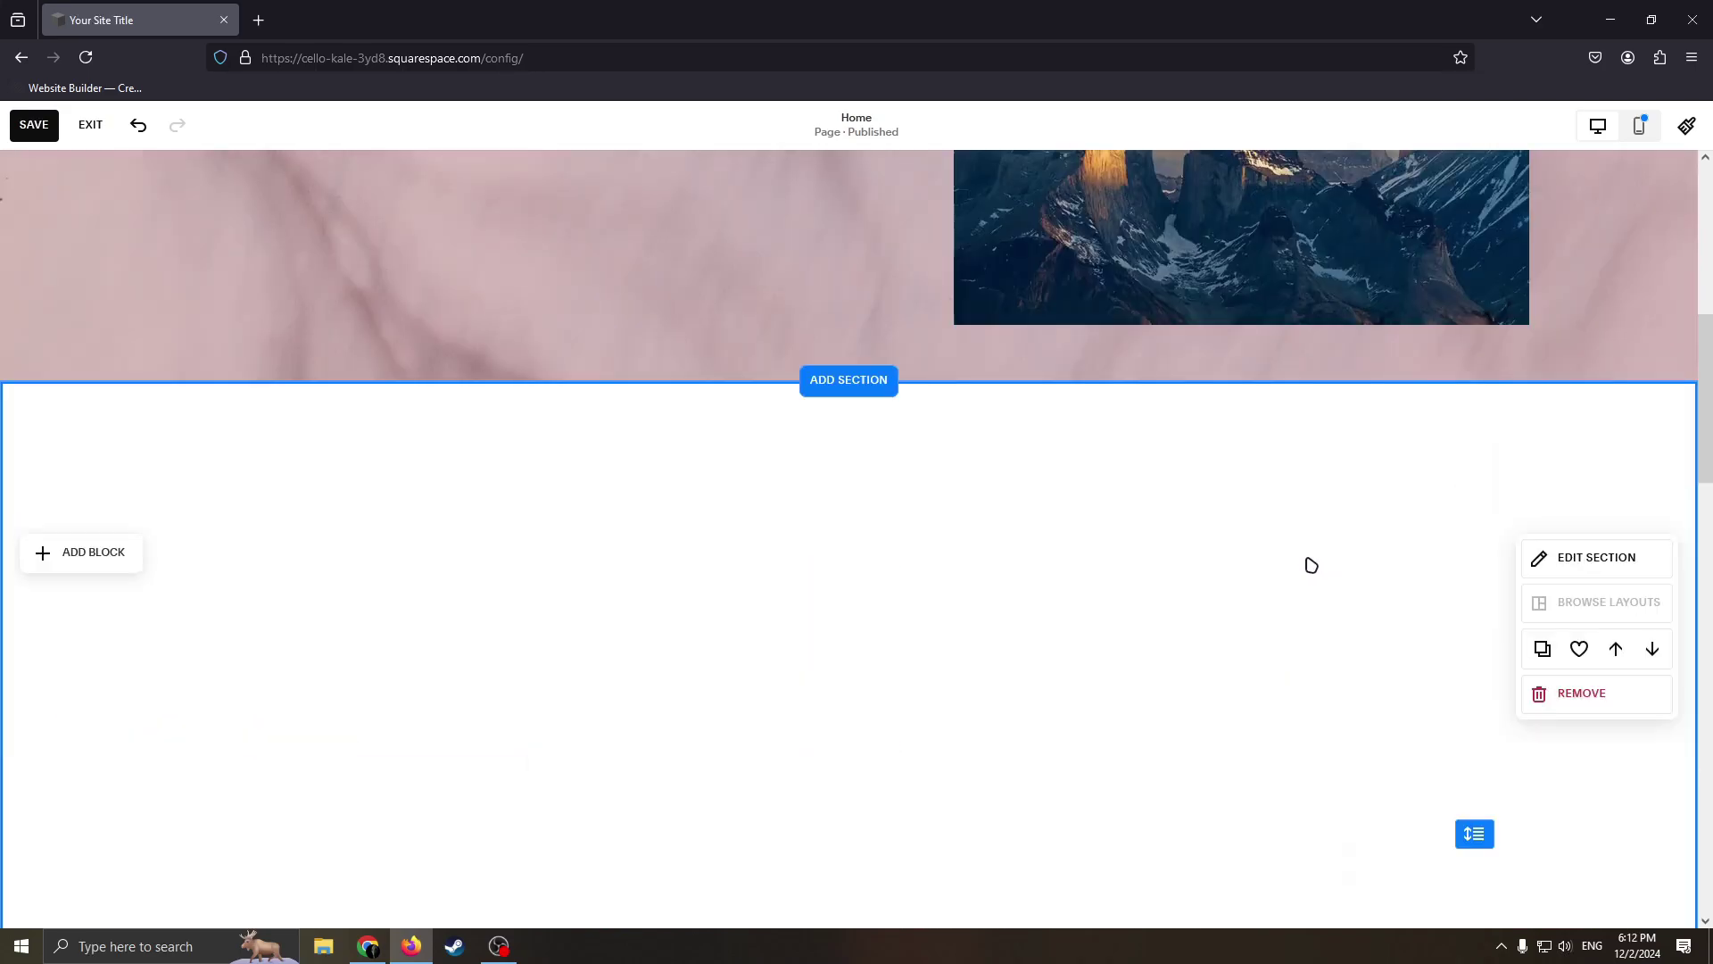
left_click(1589, 585)
scroll(1167, 520, "down", 2)
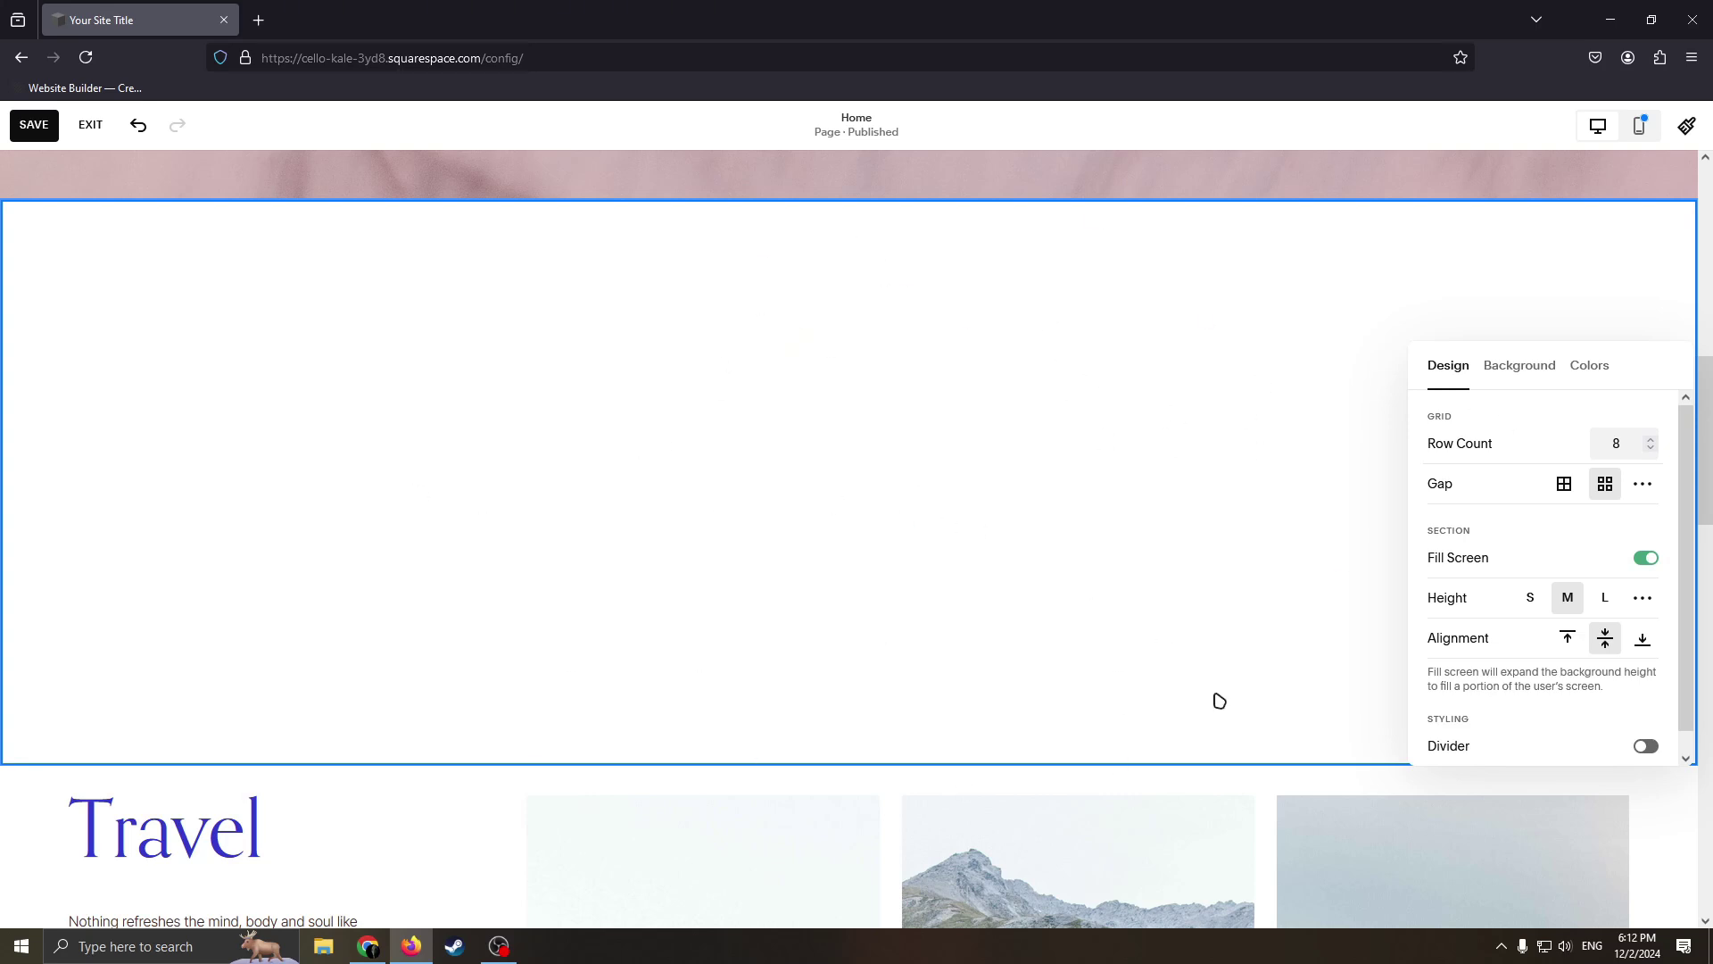
left_click(1488, 368)
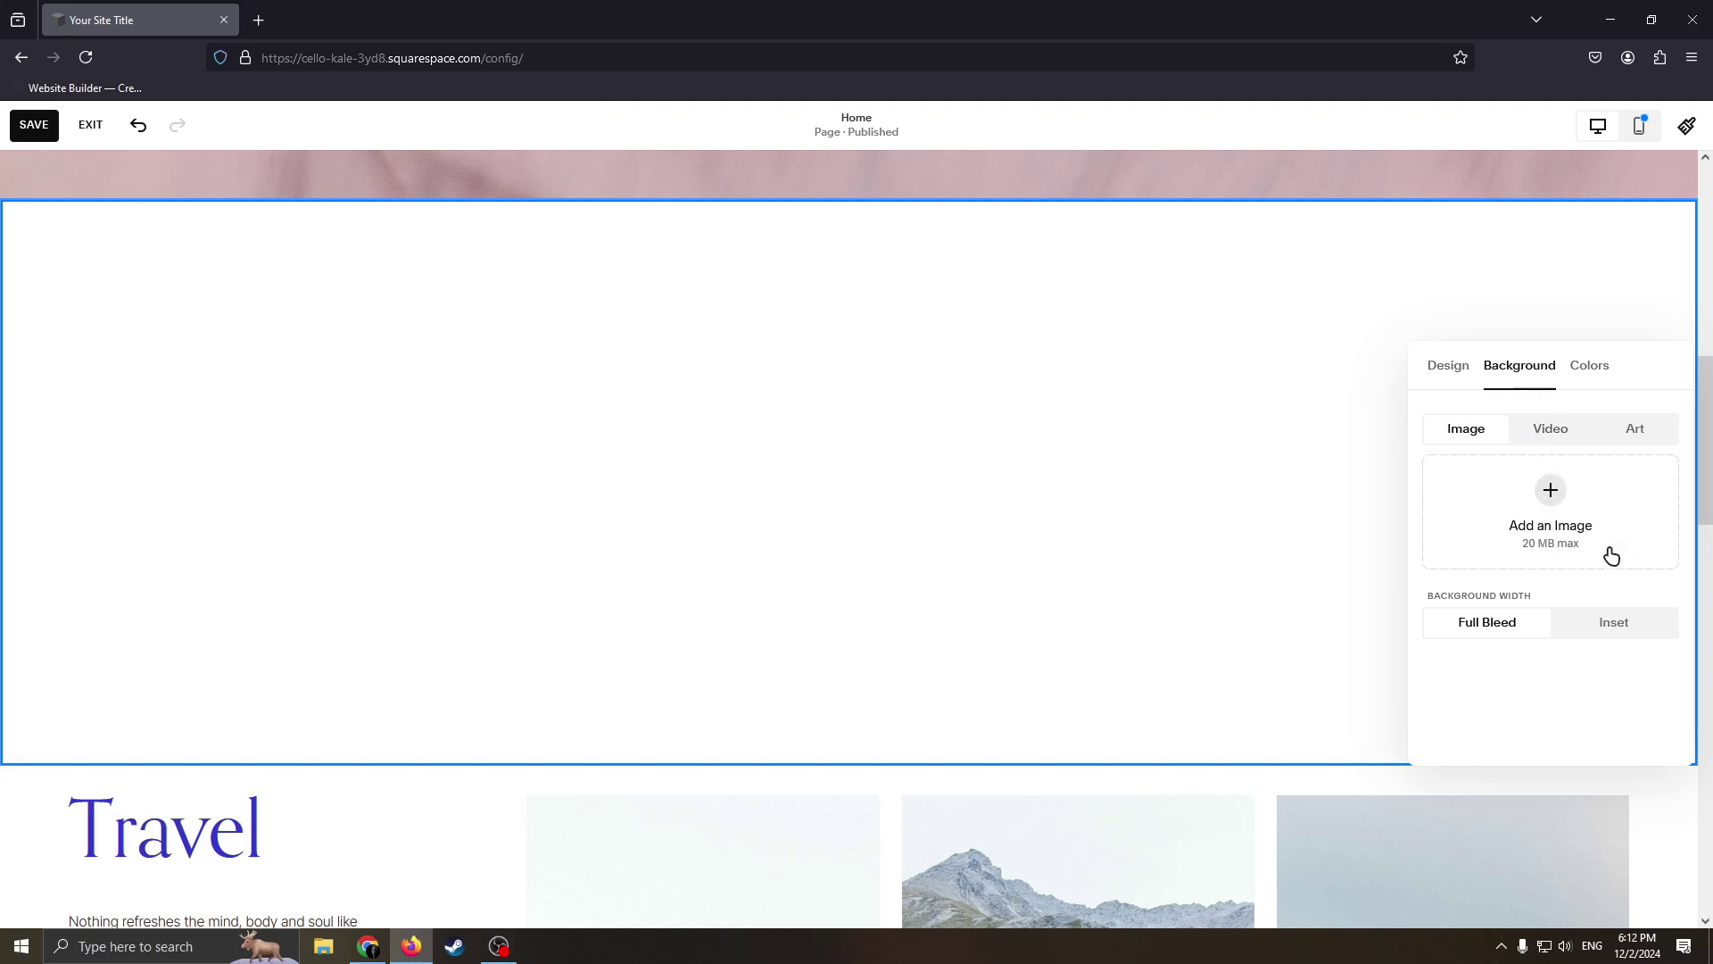
left_click(1594, 370)
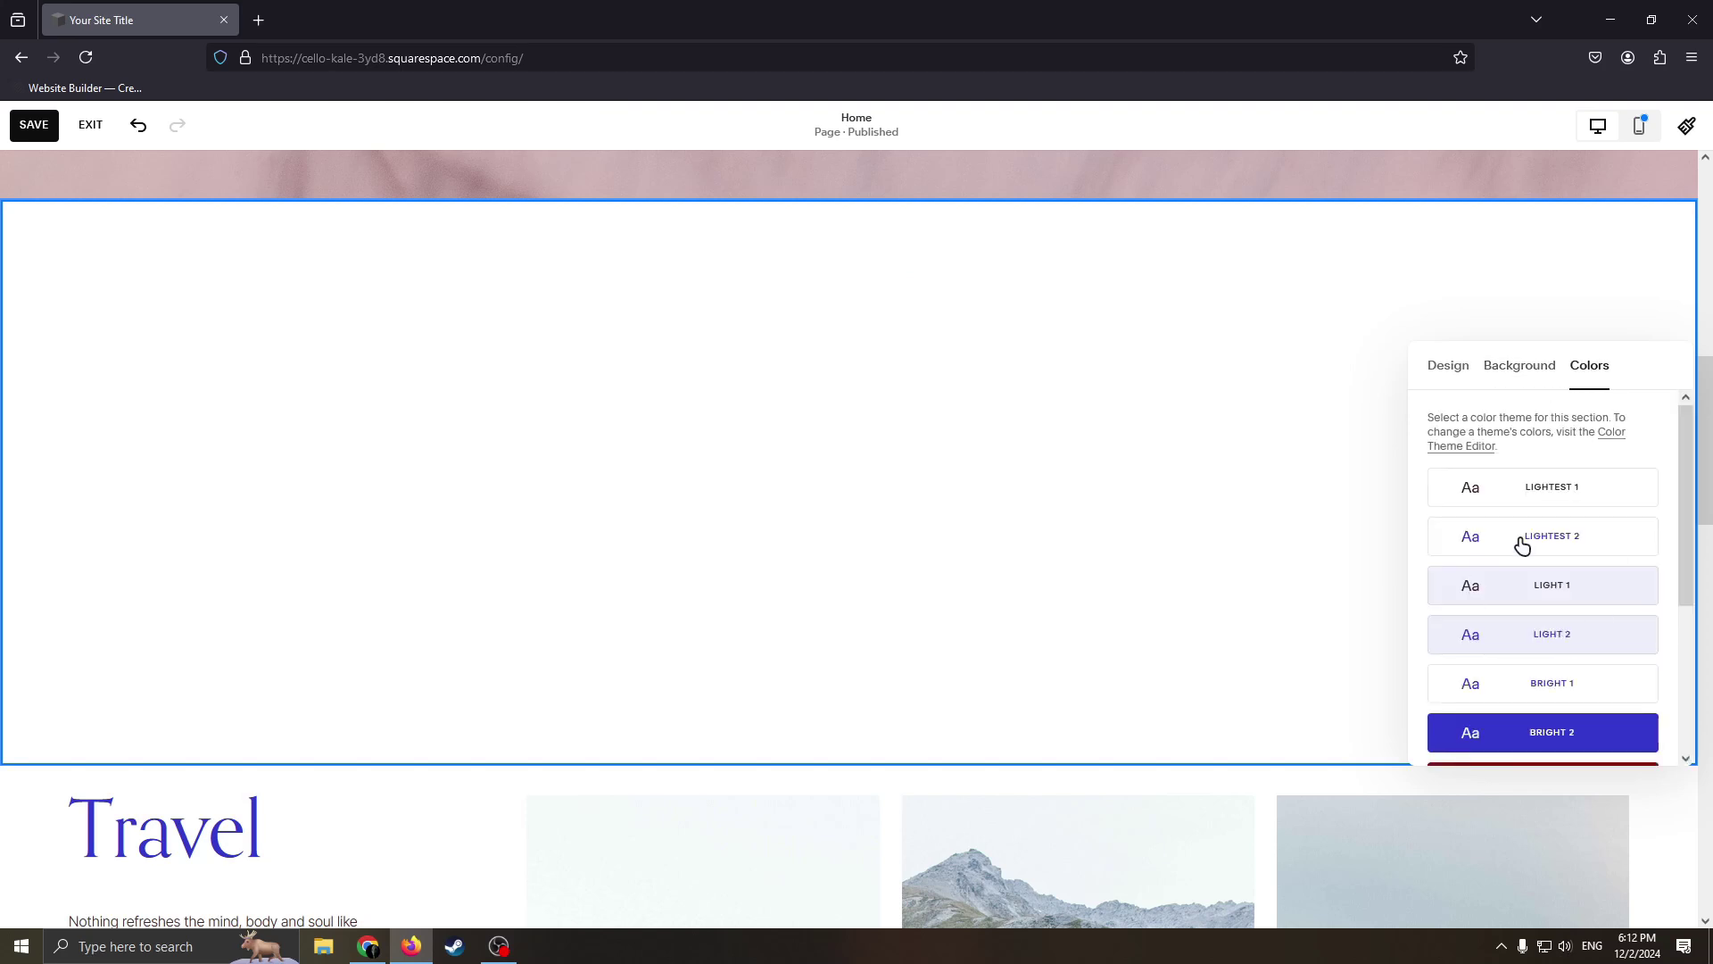
Try darker color themes on the blank section and settle on Bright 2.
left_click(1508, 364)
left_click(1593, 367)
scroll(1551, 630, "down", 3)
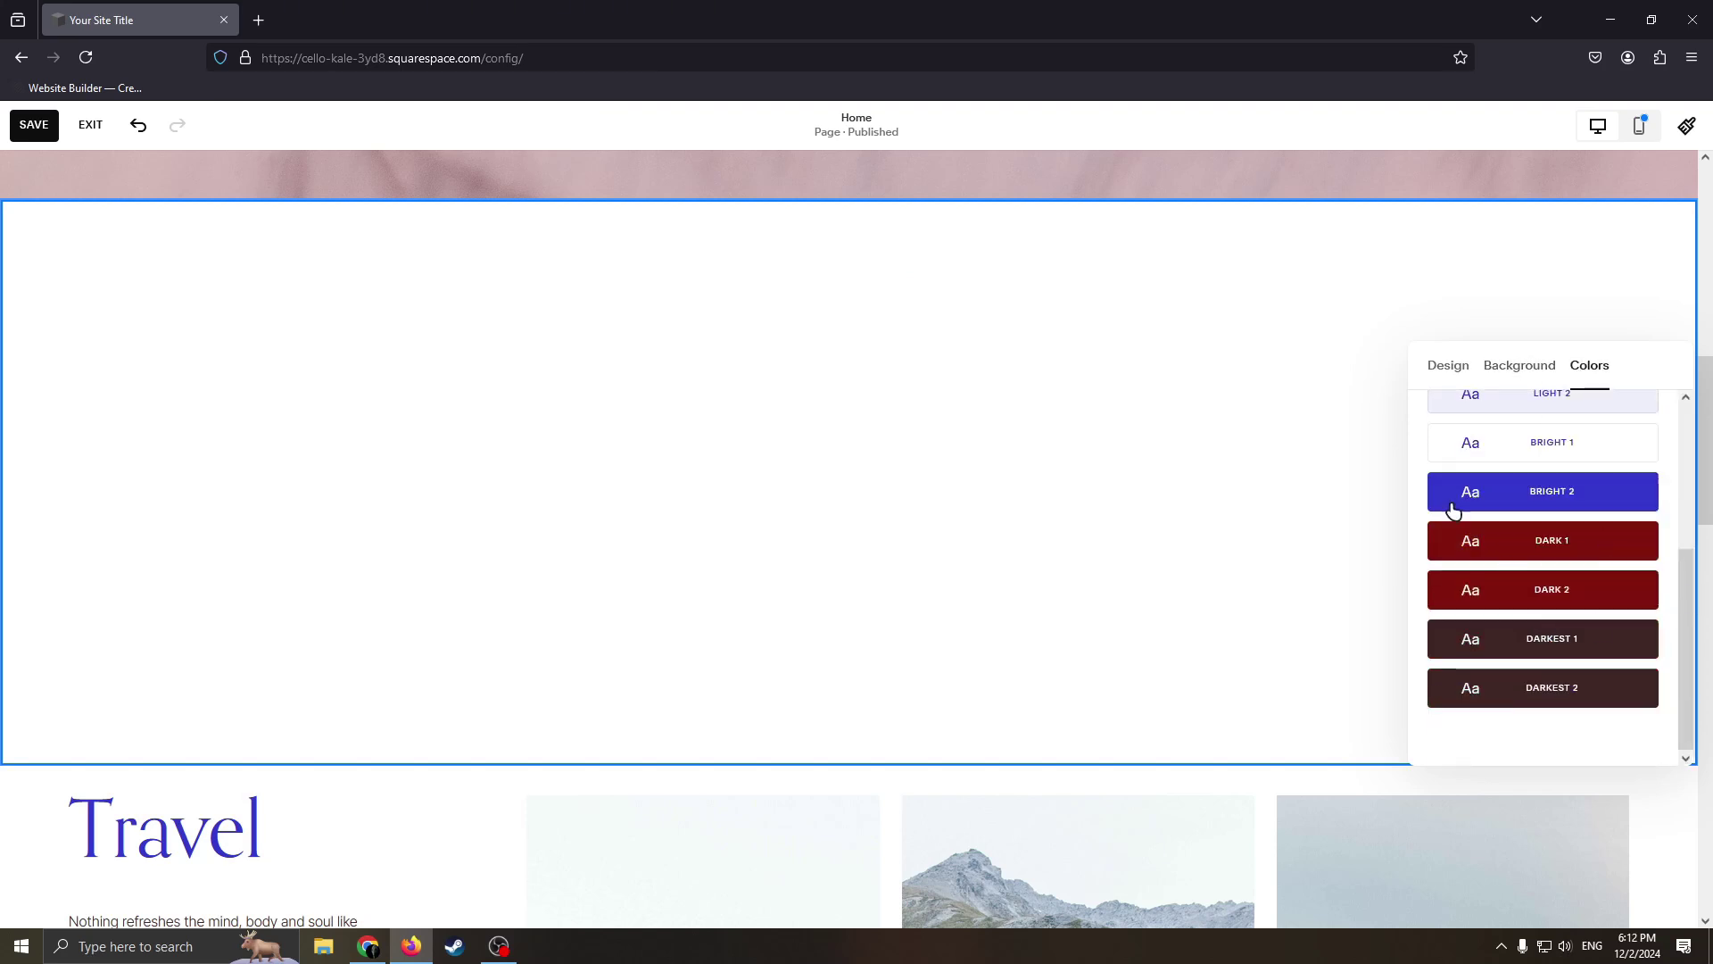
scroll(1583, 681, "up", 3)
scroll(1553, 624, "down", 3)
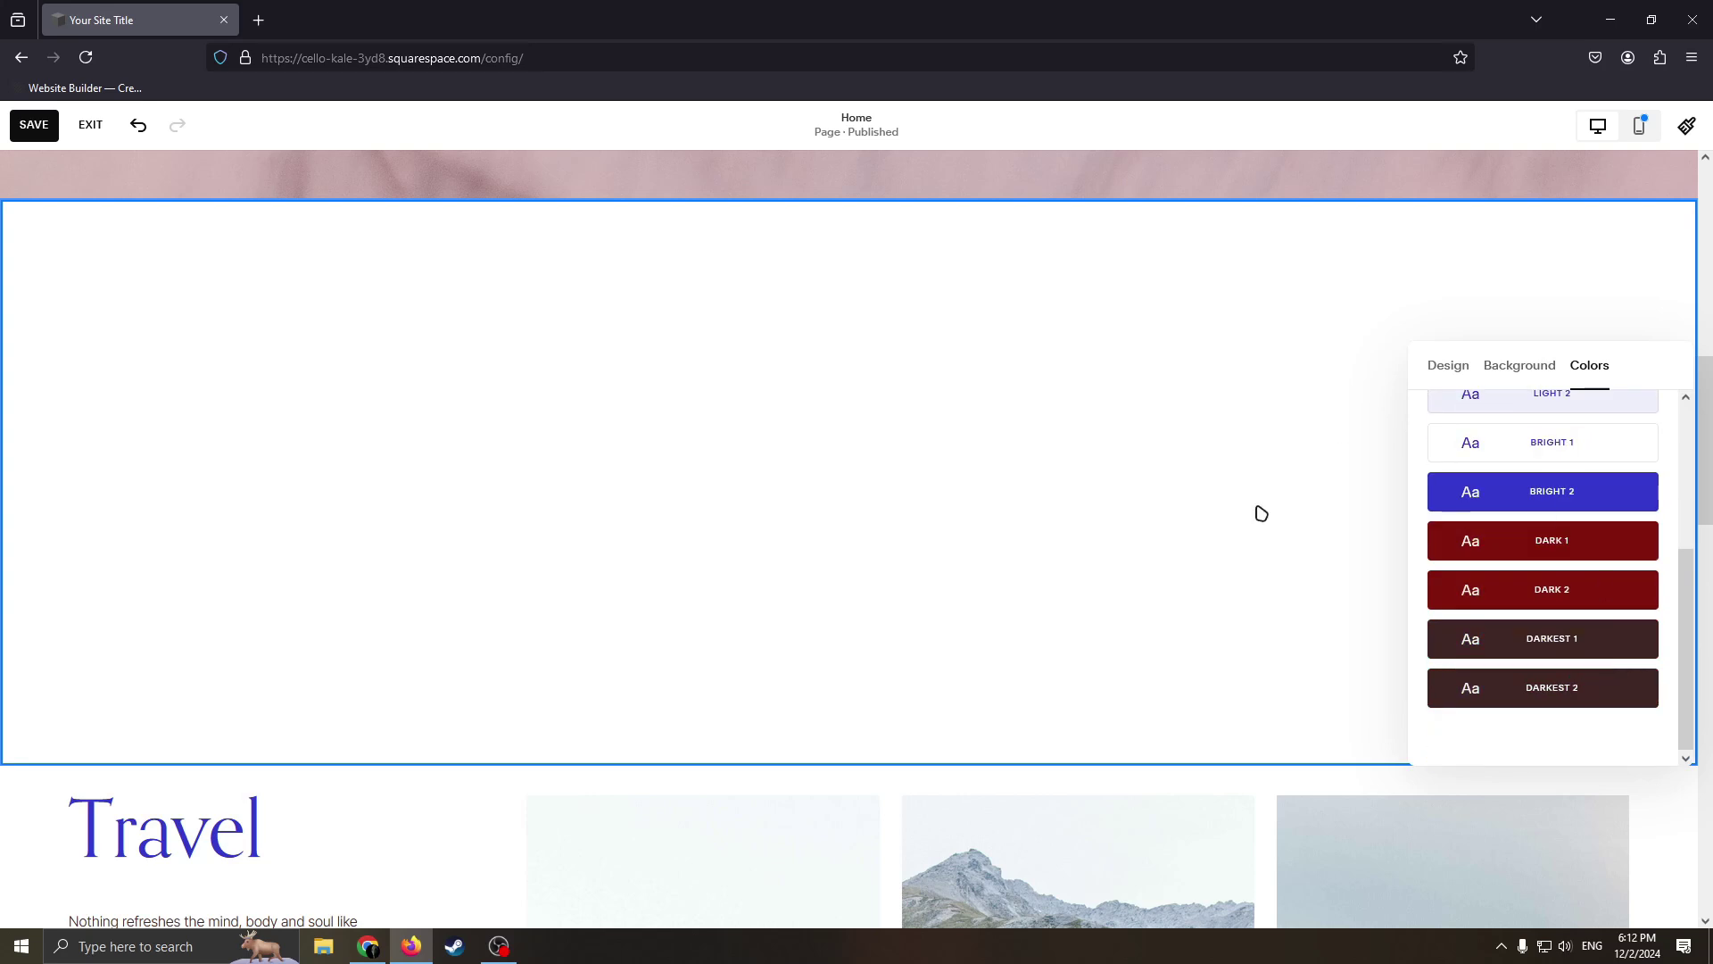
left_click(1586, 598)
left_click(1559, 646)
left_click(1522, 495)
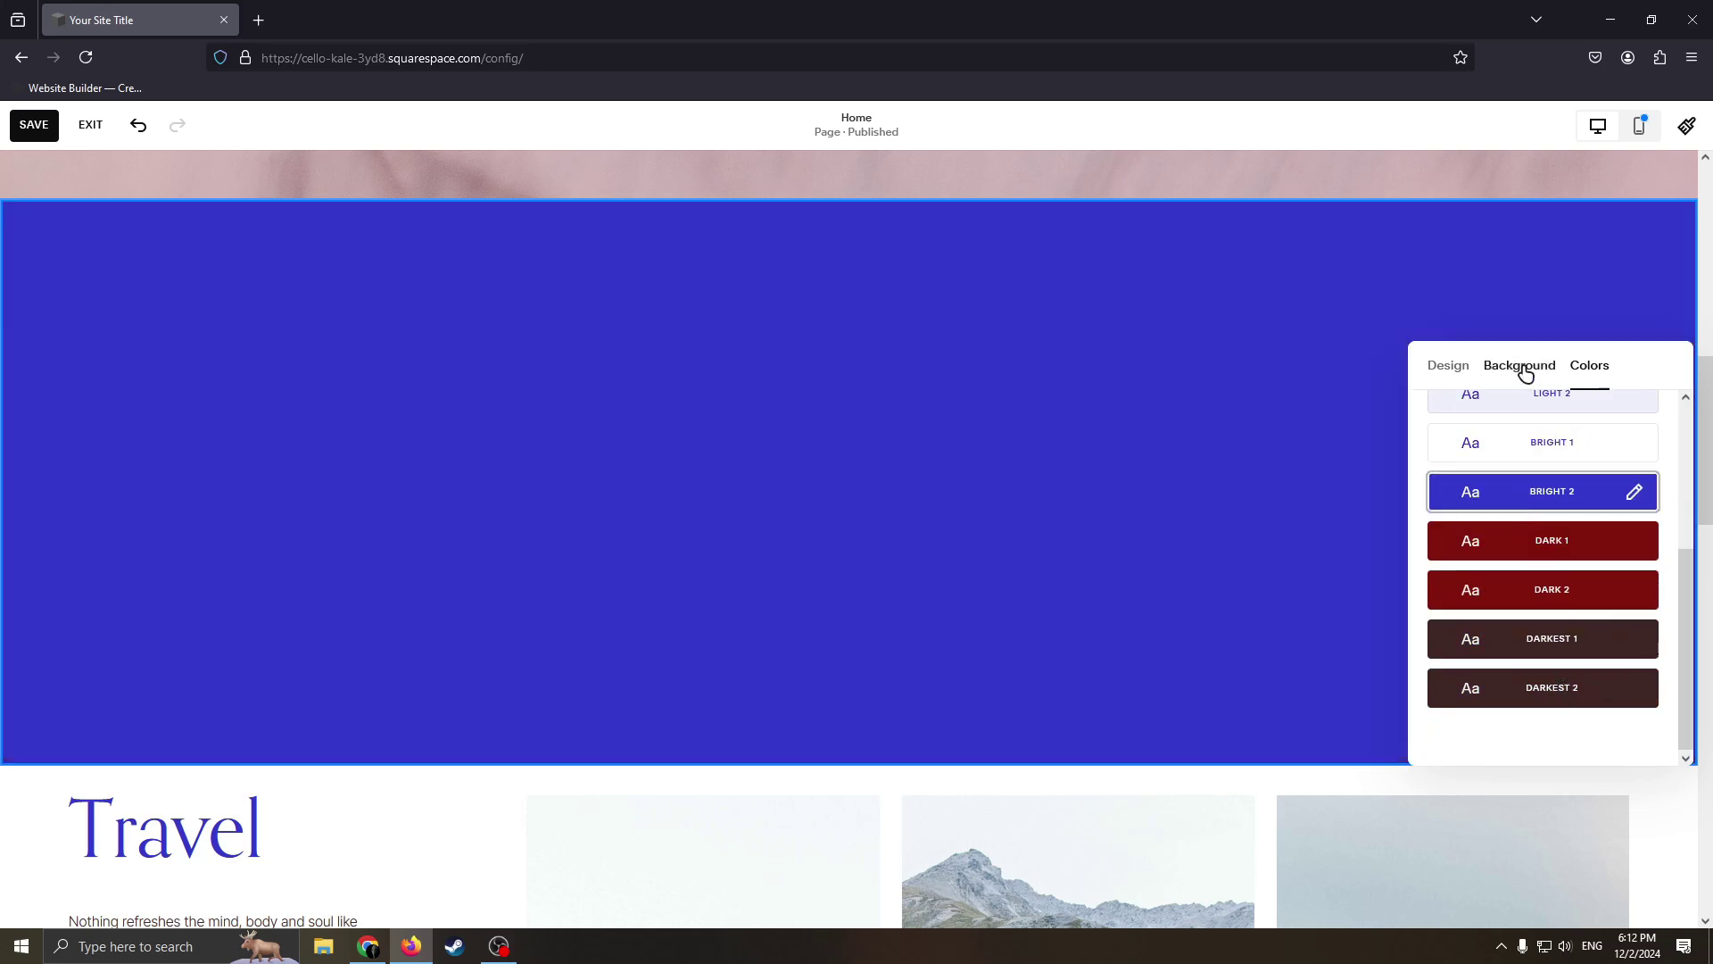
left_click(1521, 367)
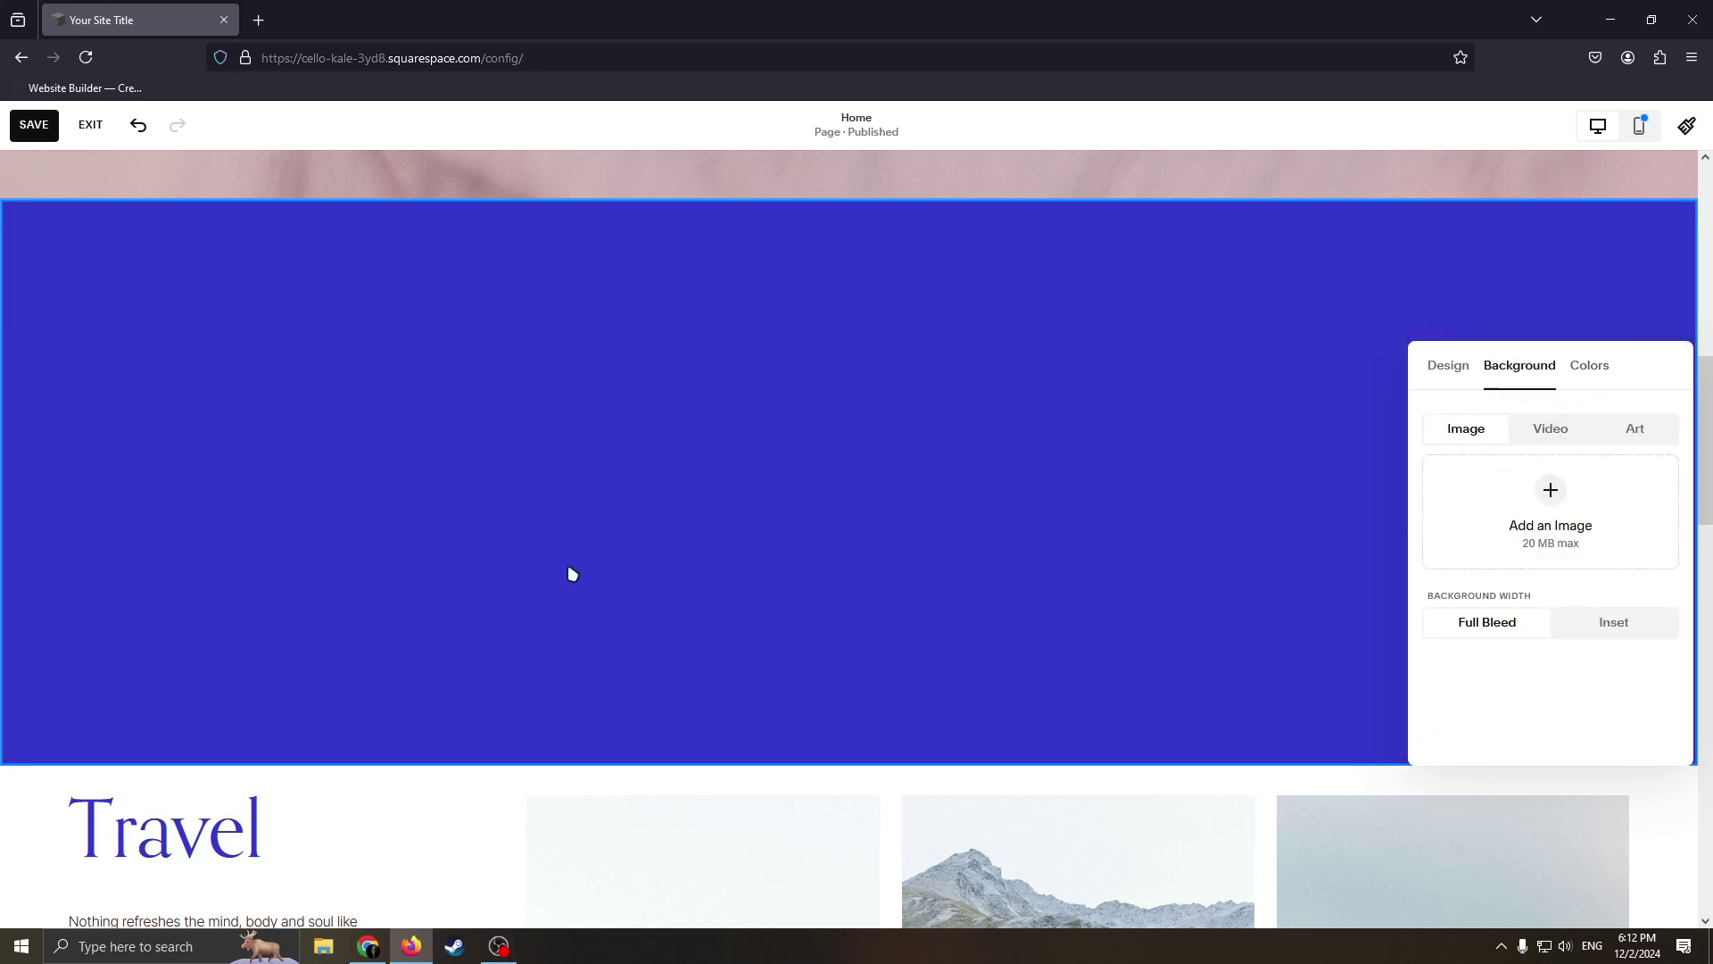
left_click(1589, 366)
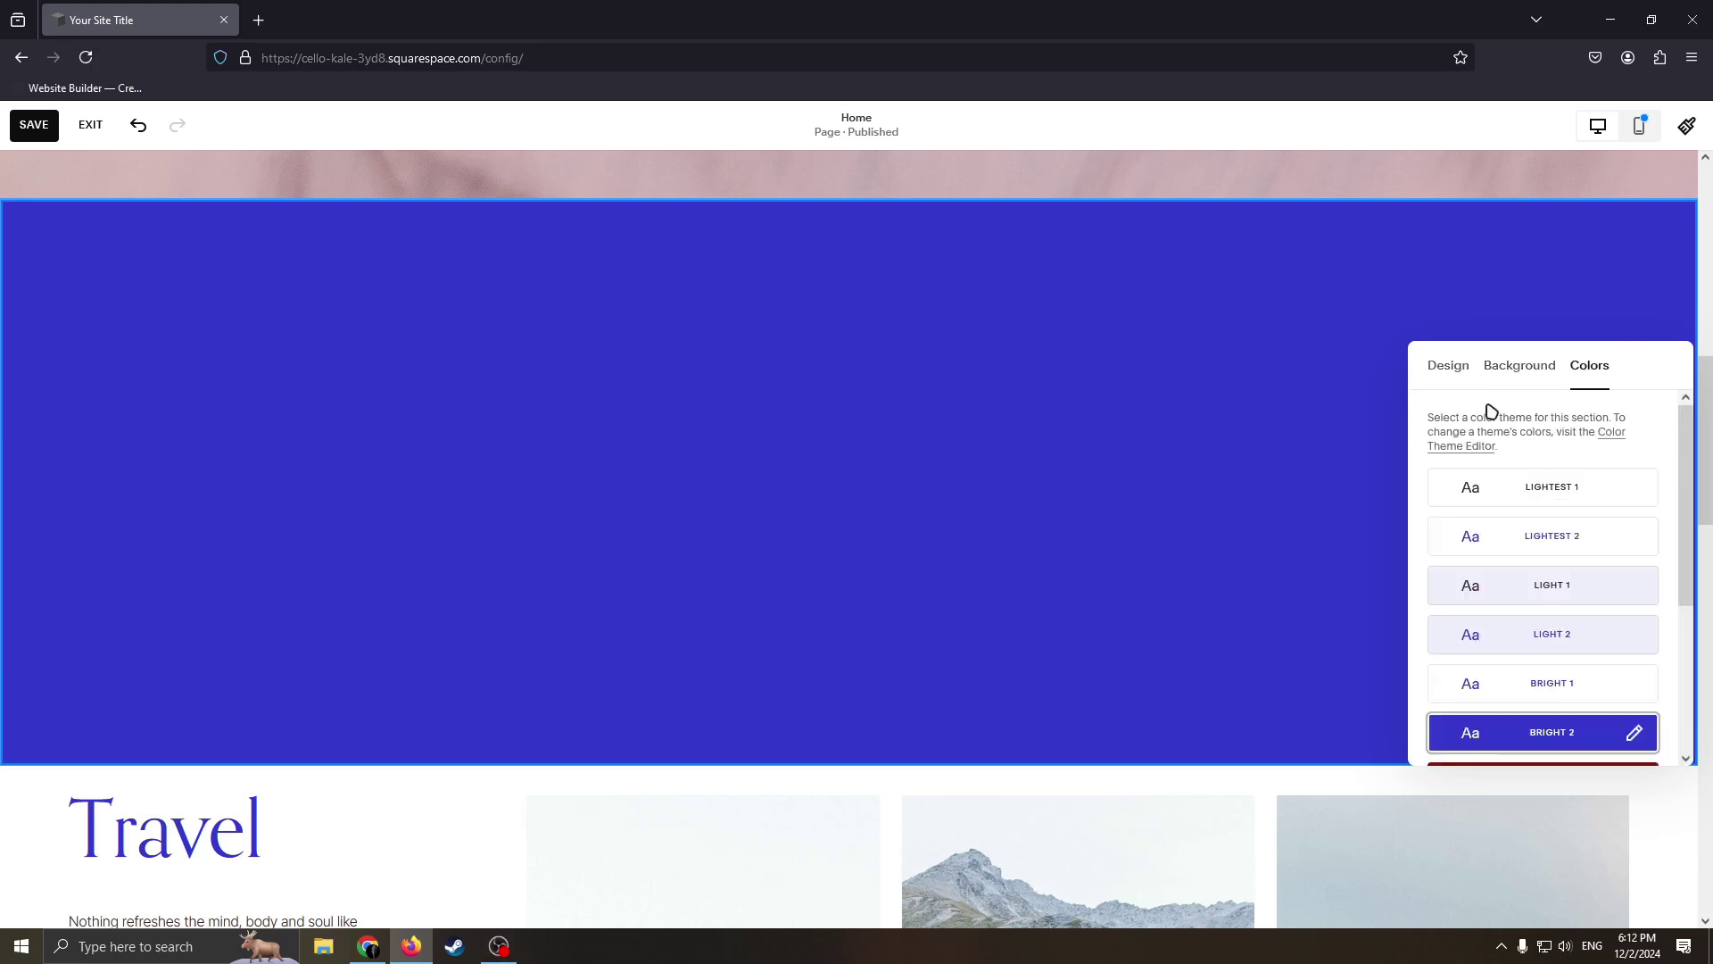
scroll(1014, 547, "down", 4)
scroll(325, 428, "up", 10)
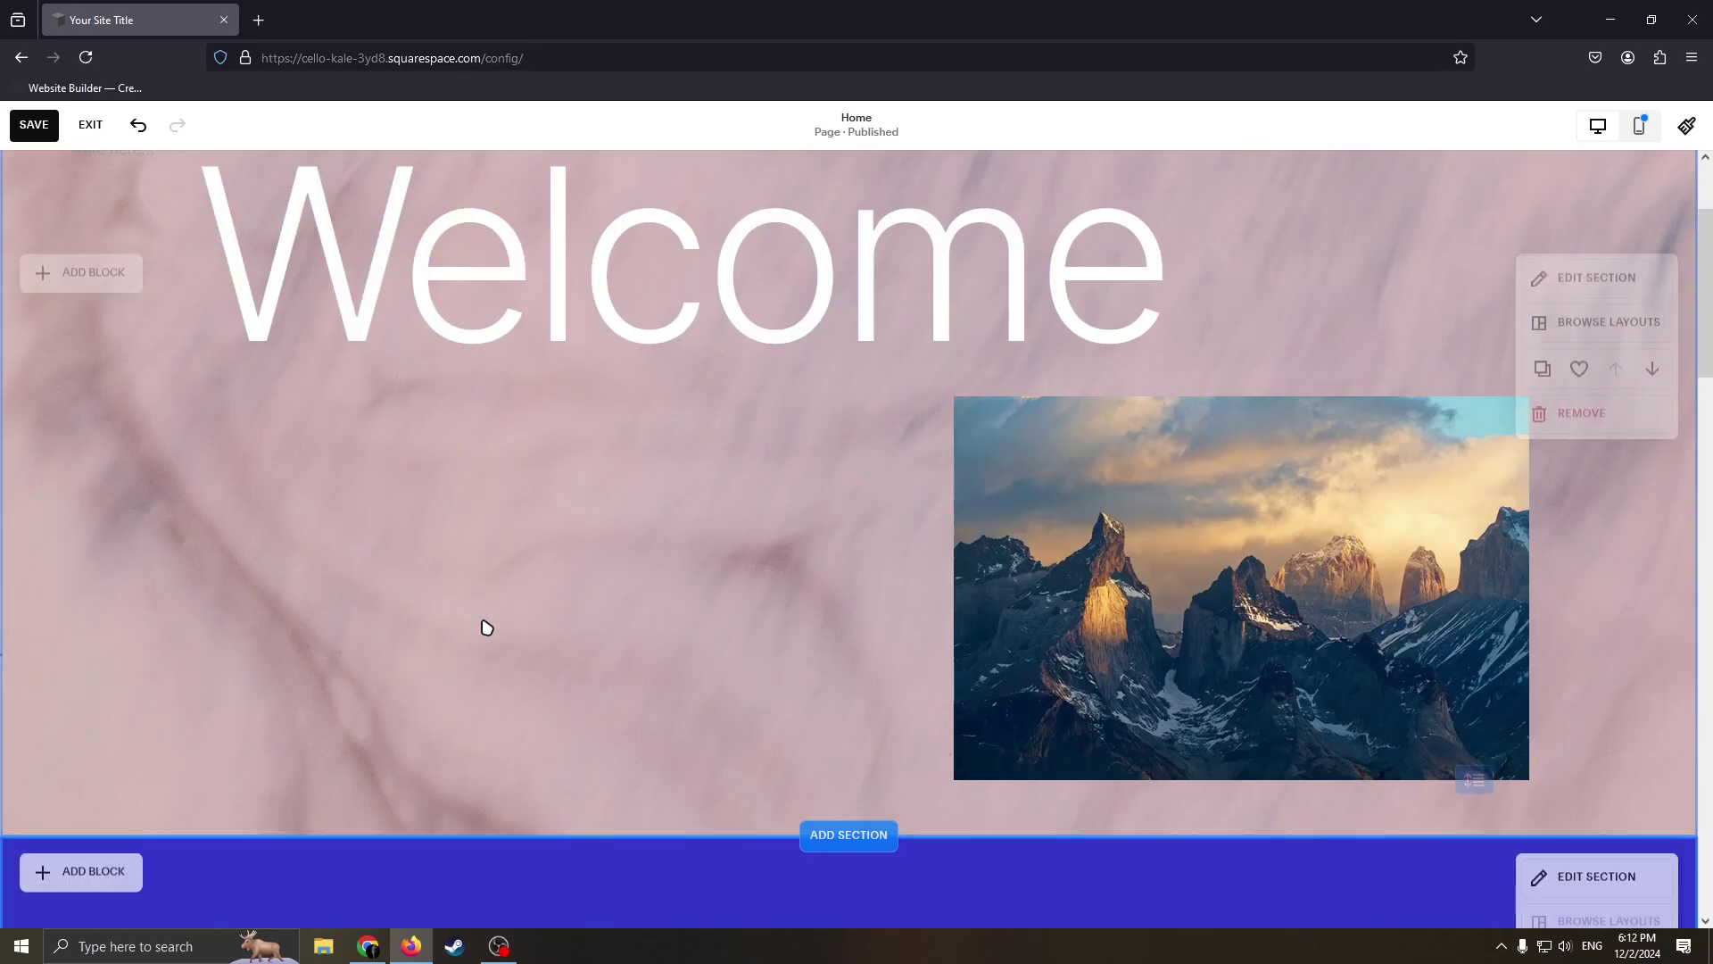
Save the Home page changes, exit editing mode and look over the finished page in the site preview.
scroll(487, 627, "up", 2)
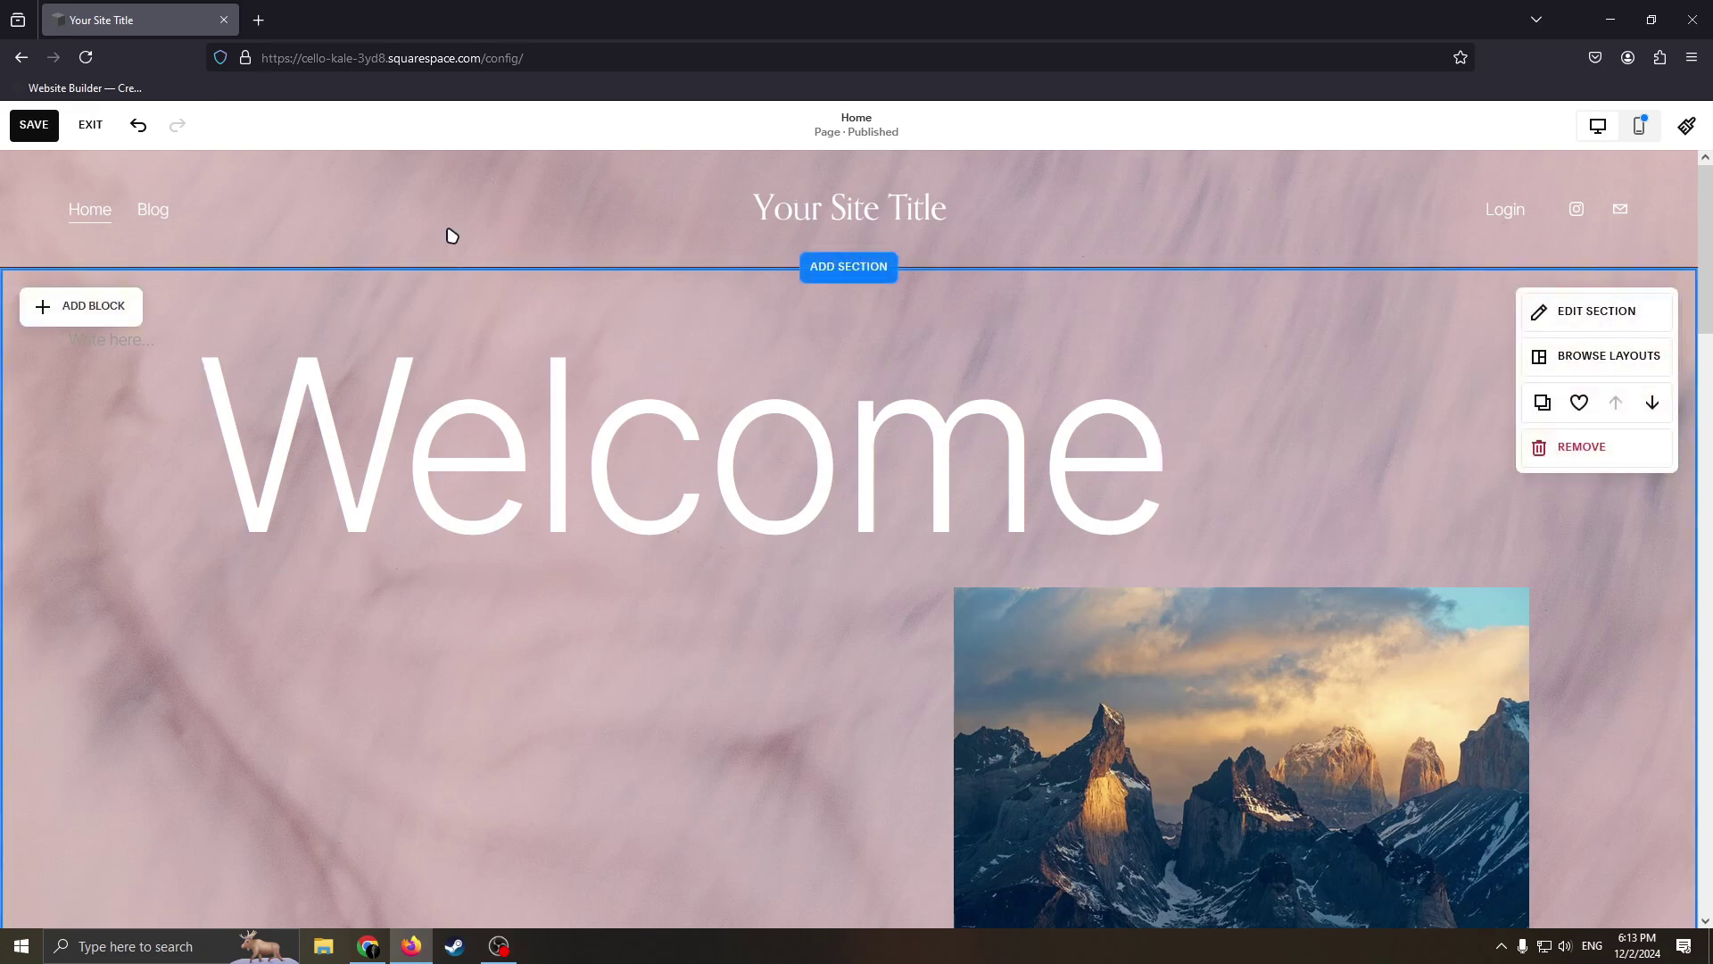
left_click(28, 125)
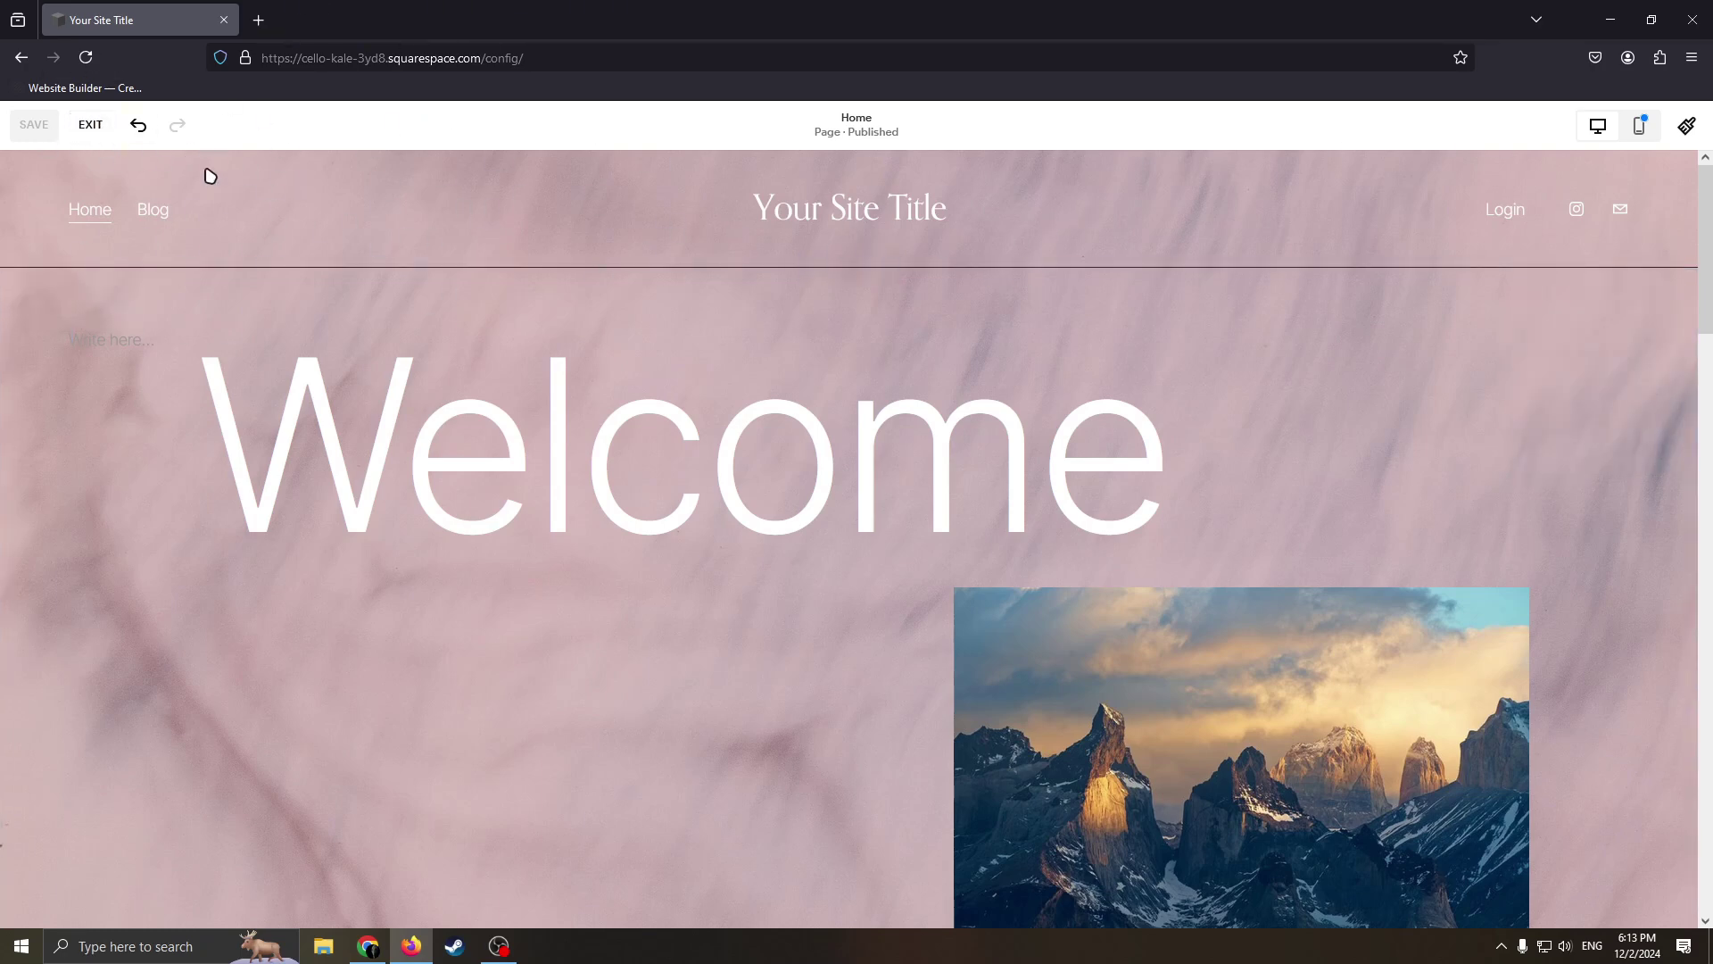
left_click(90, 125)
scroll(940, 546, "down", 5)
scroll(940, 546, "up", 5)
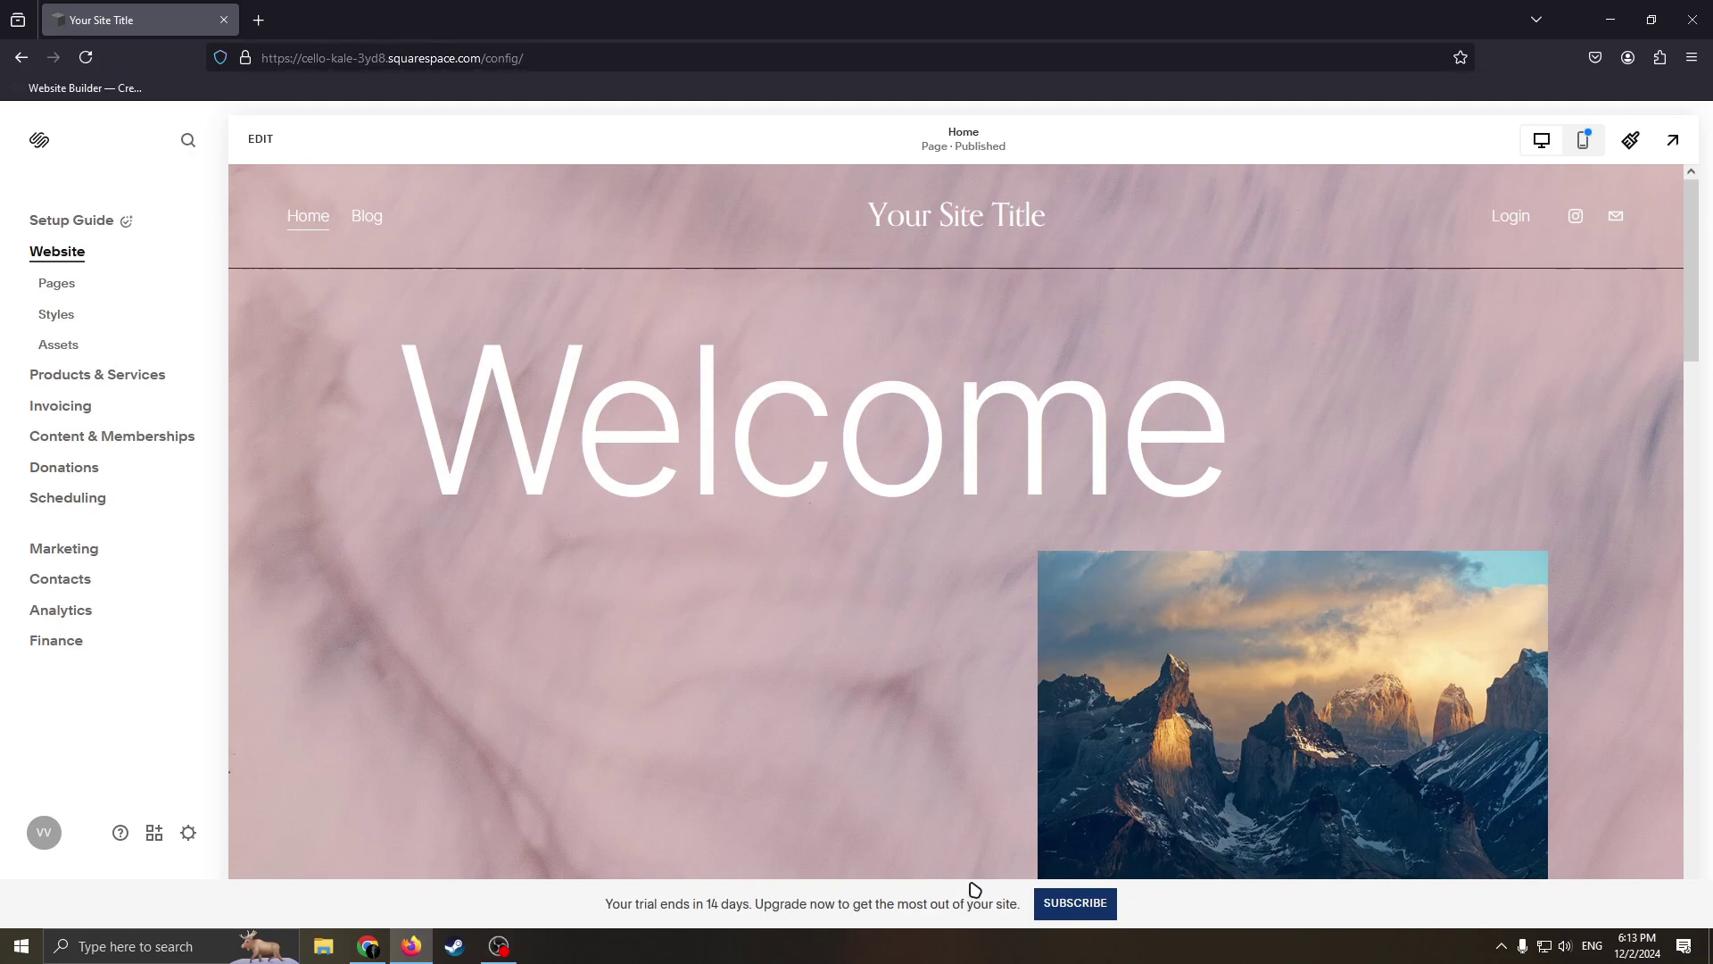
Open the subscription plans and compare the prices and core features of the Personal, Business, Commerce Basic and Commerce Advanced plans.
left_click(1065, 908)
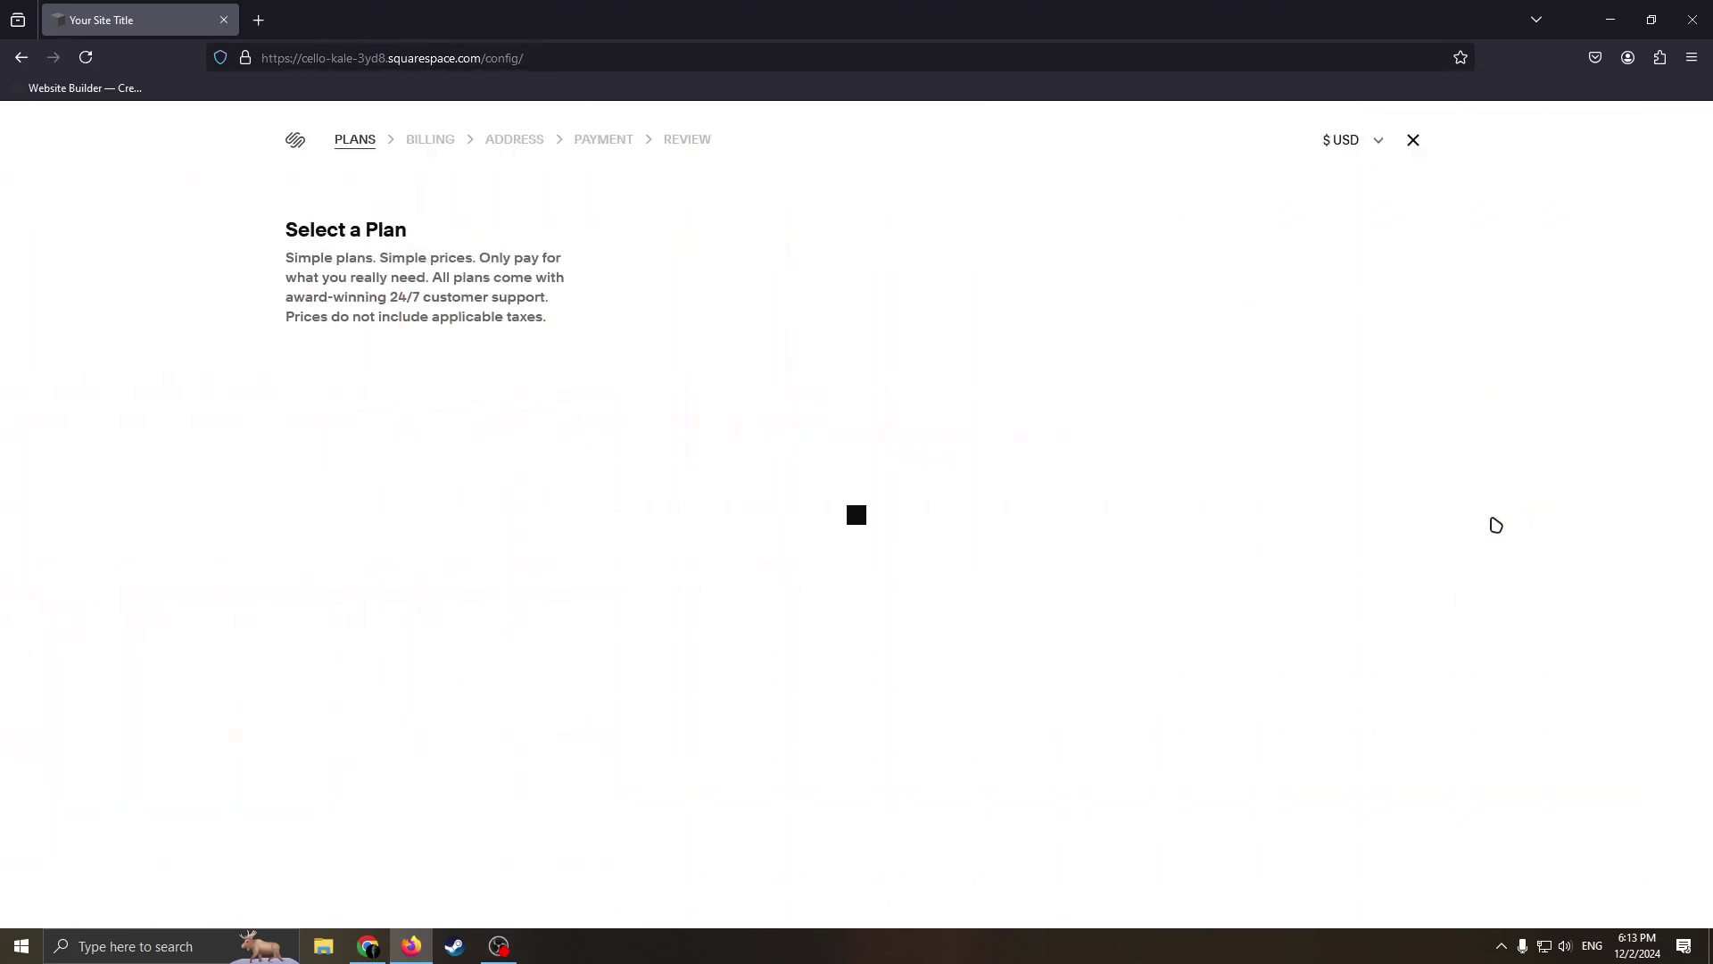
scroll(1654, 530, "down", 2)
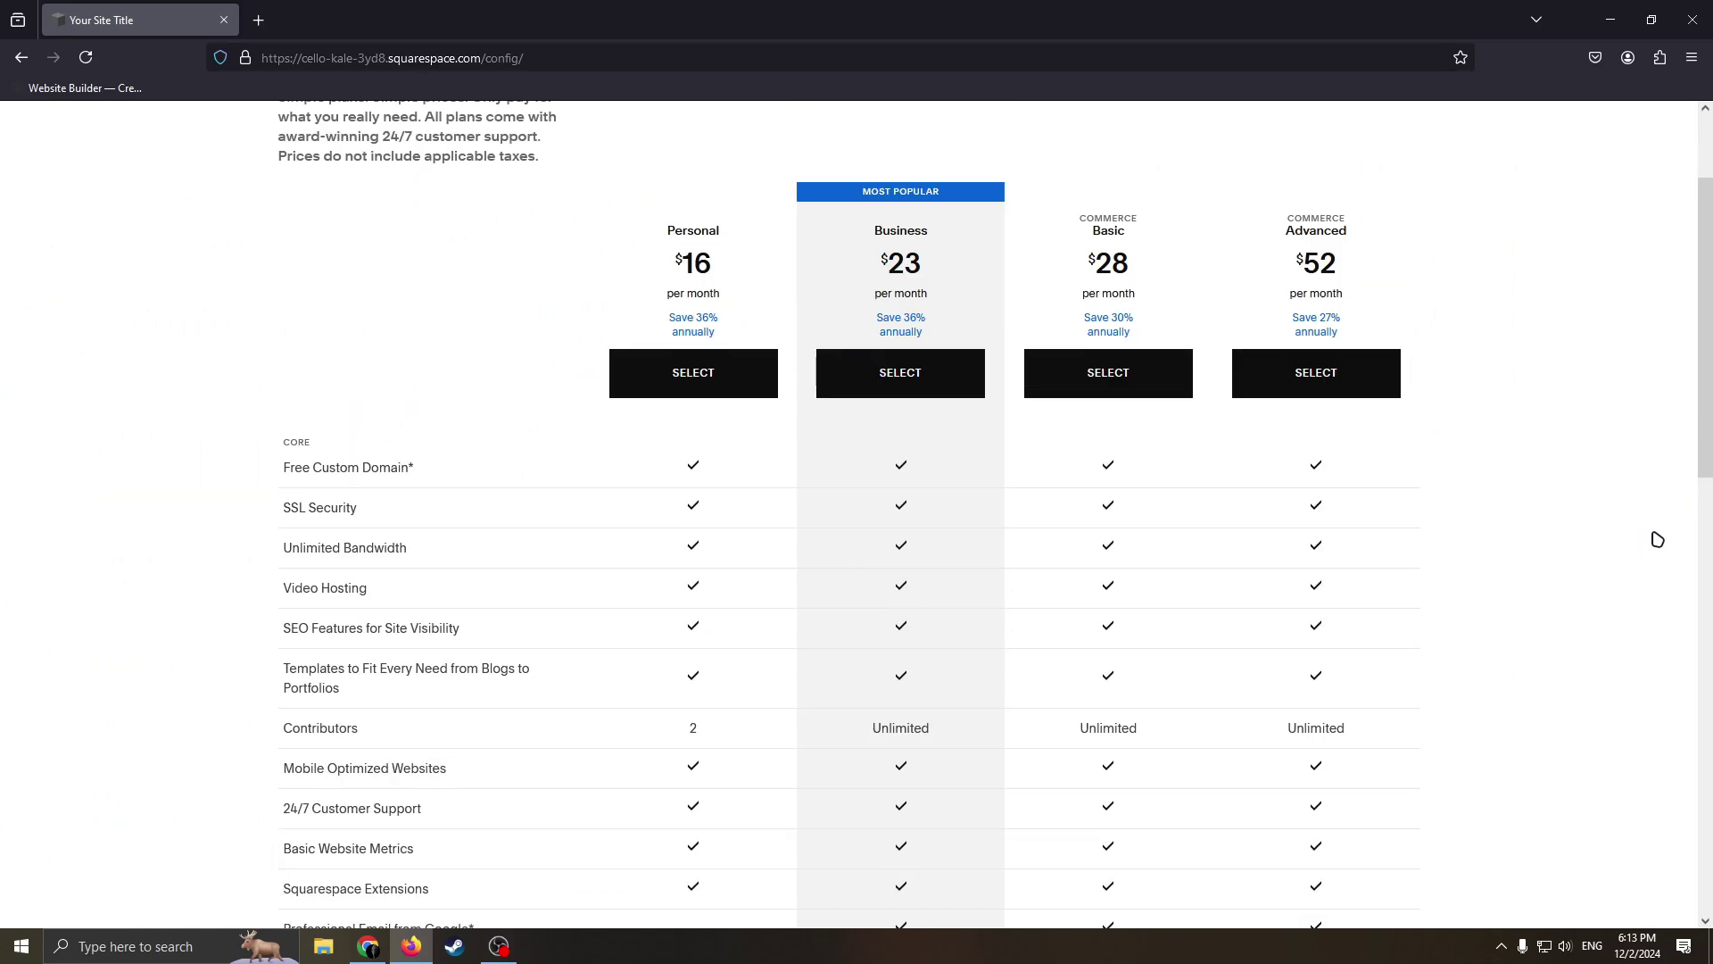
scroll(1552, 518, "down", 2)
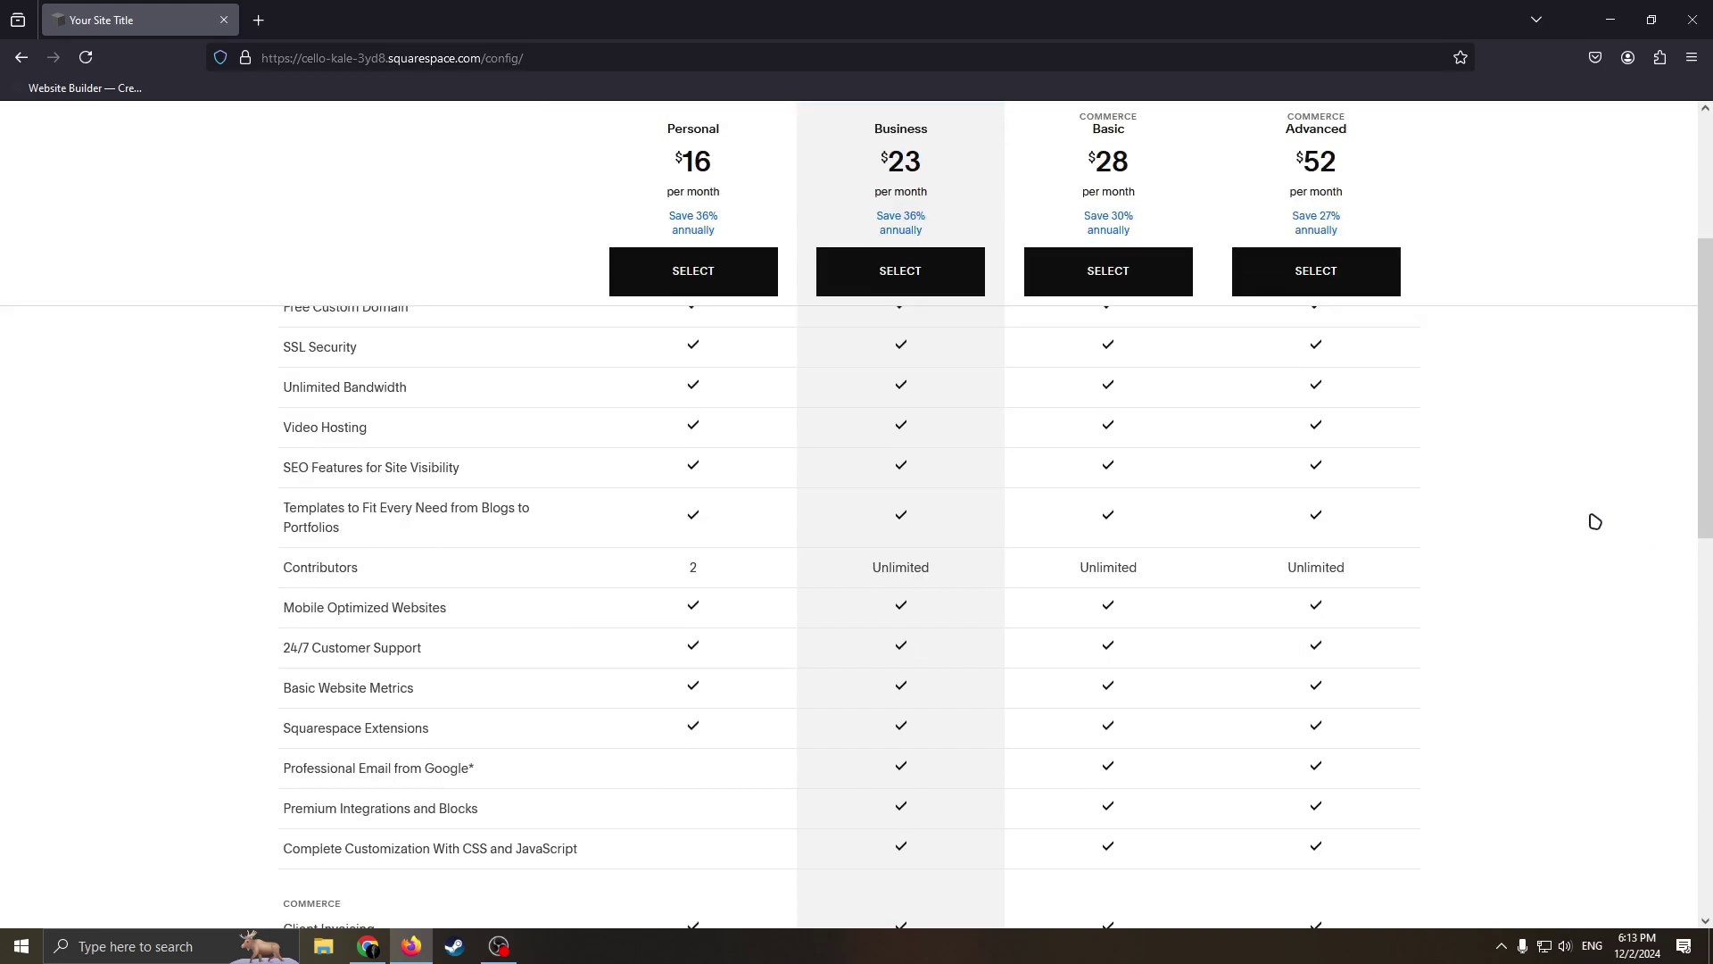
scroll(1575, 509, "up", 2)
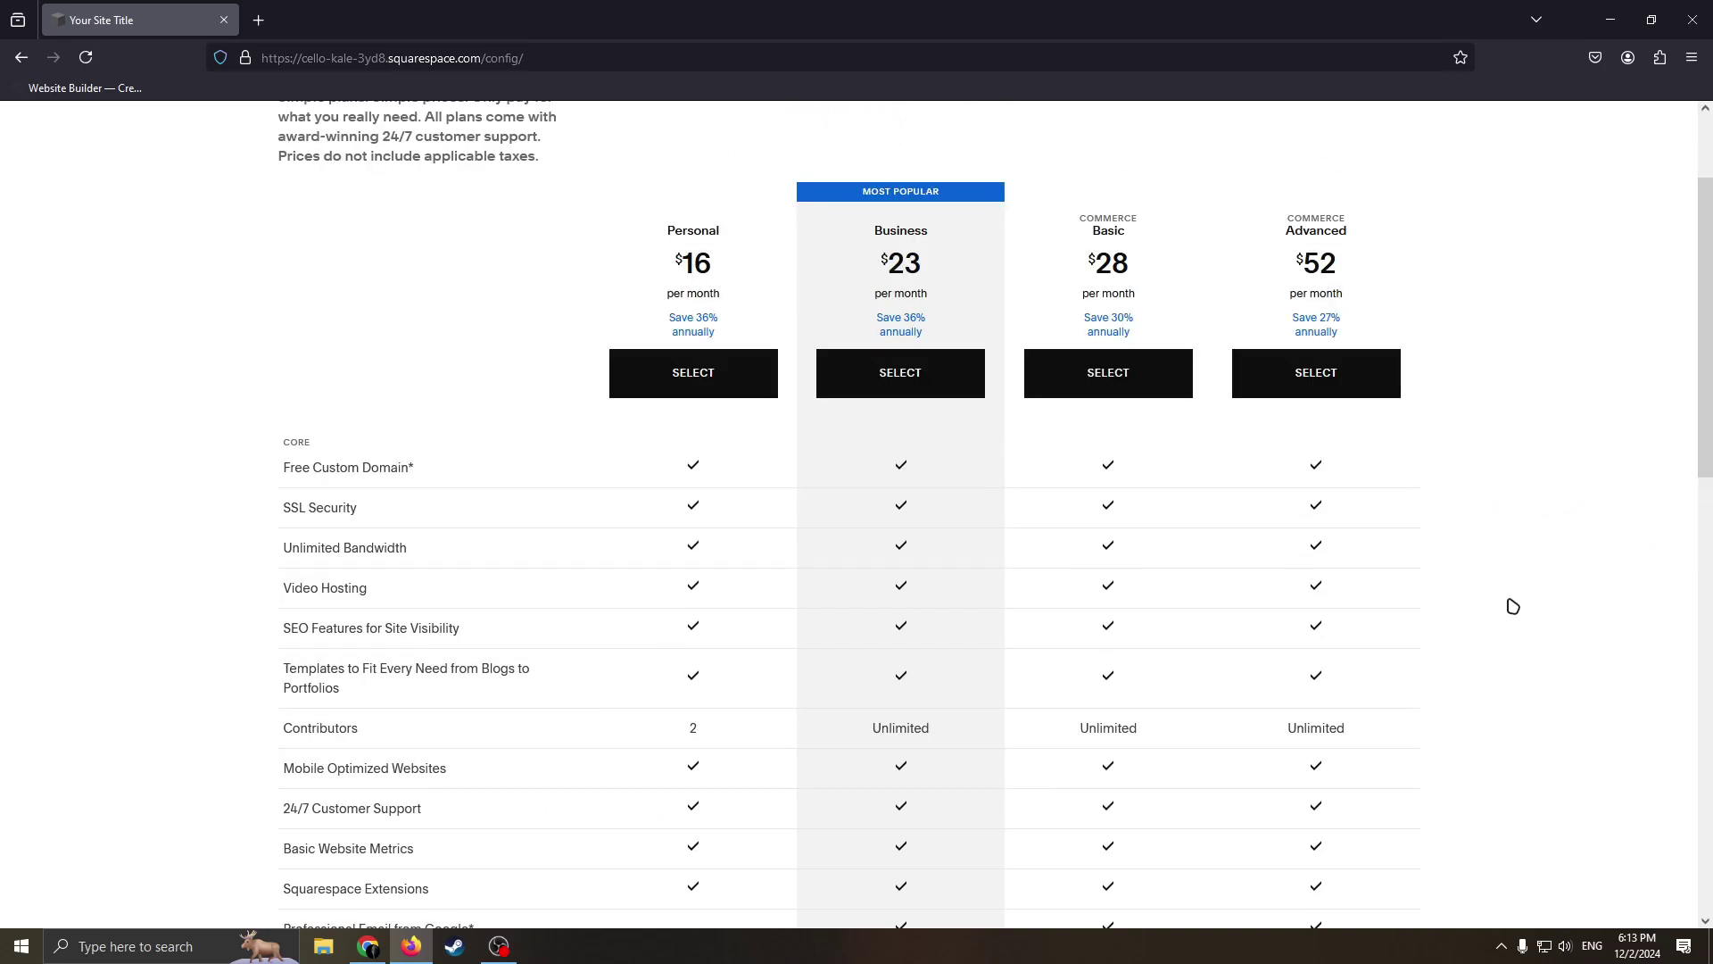
scroll(1463, 518, "down", 5)
scroll(1548, 493, "up", 5)
left_click_drag(1089, 219, 1236, 225)
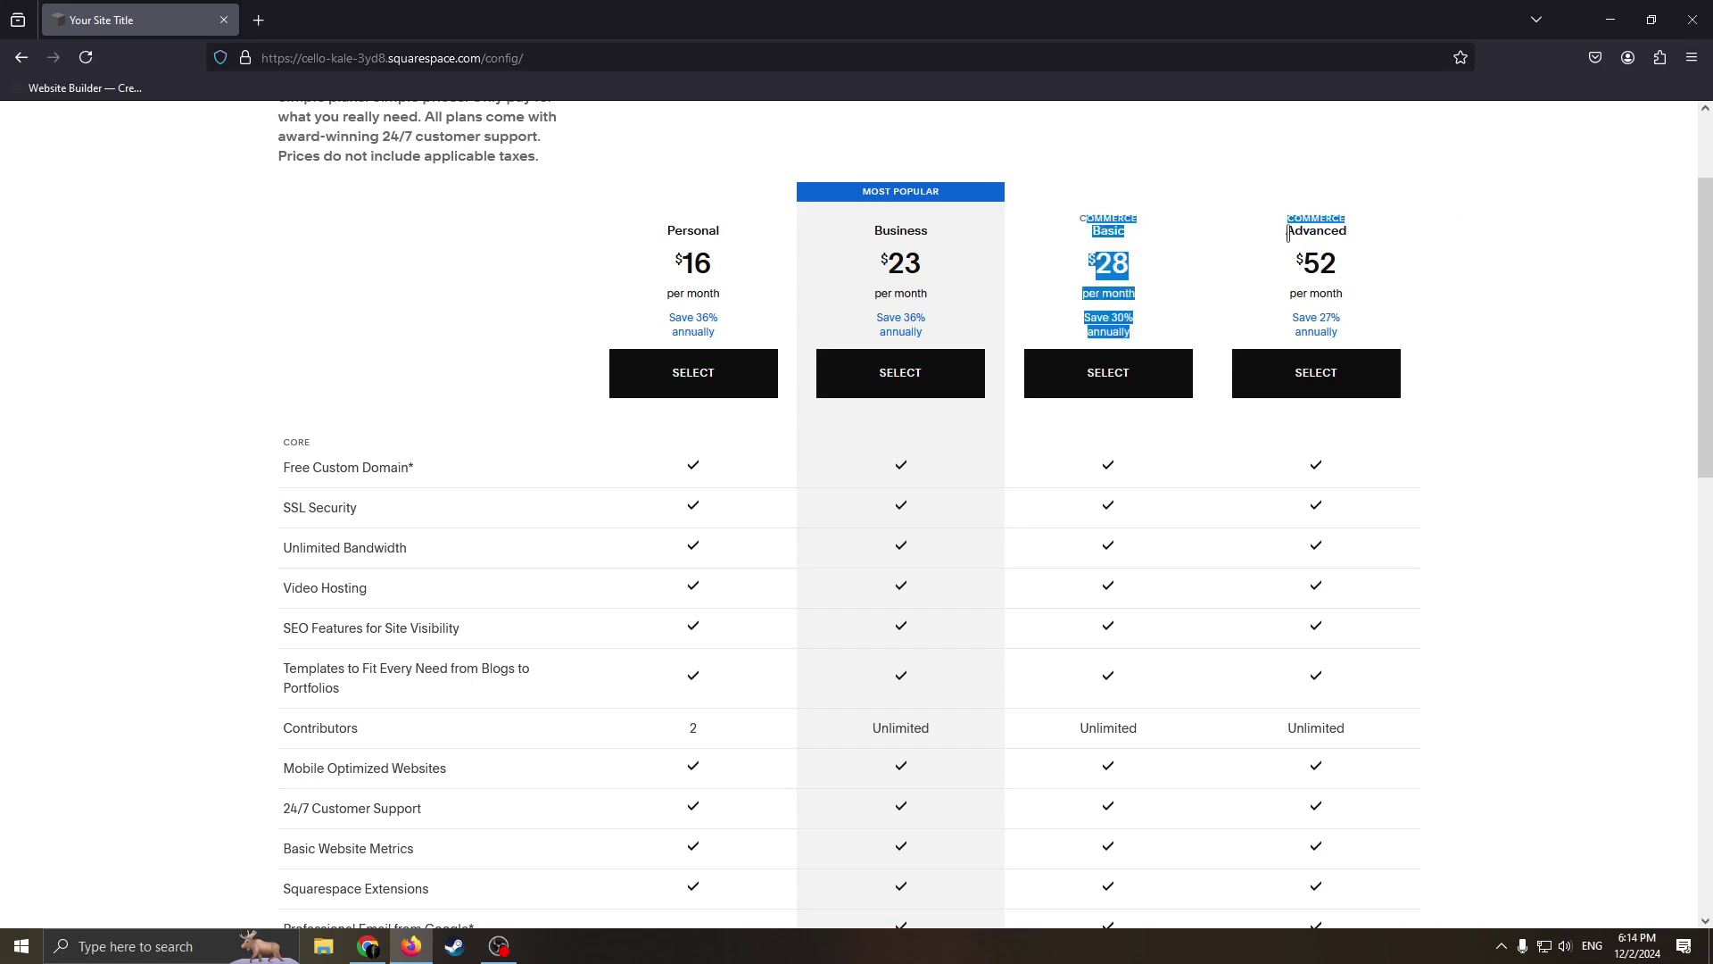
left_click(1200, 228)
left_click_drag(1090, 217, 1233, 231)
left_click(1192, 234)
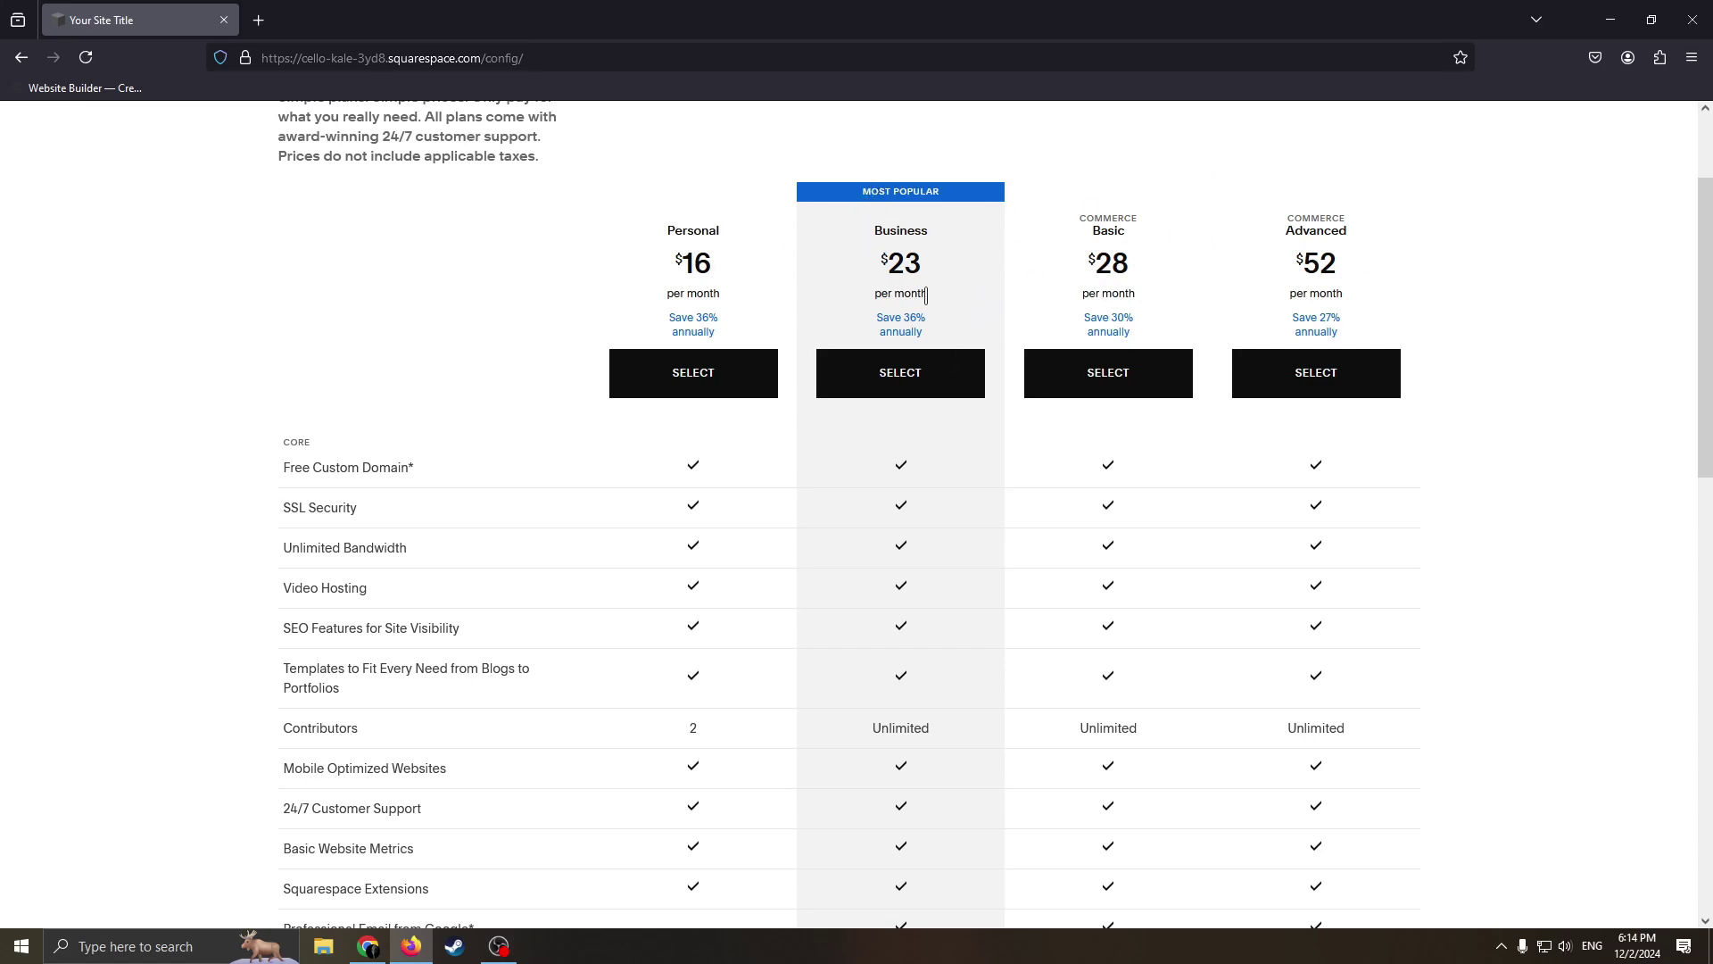
left_click_drag(957, 228, 879, 235)
left_click(879, 236)
Review the commerce and marketing features included in each plan, and close the plan selection without subscribing.
scroll(982, 374, "down", 3)
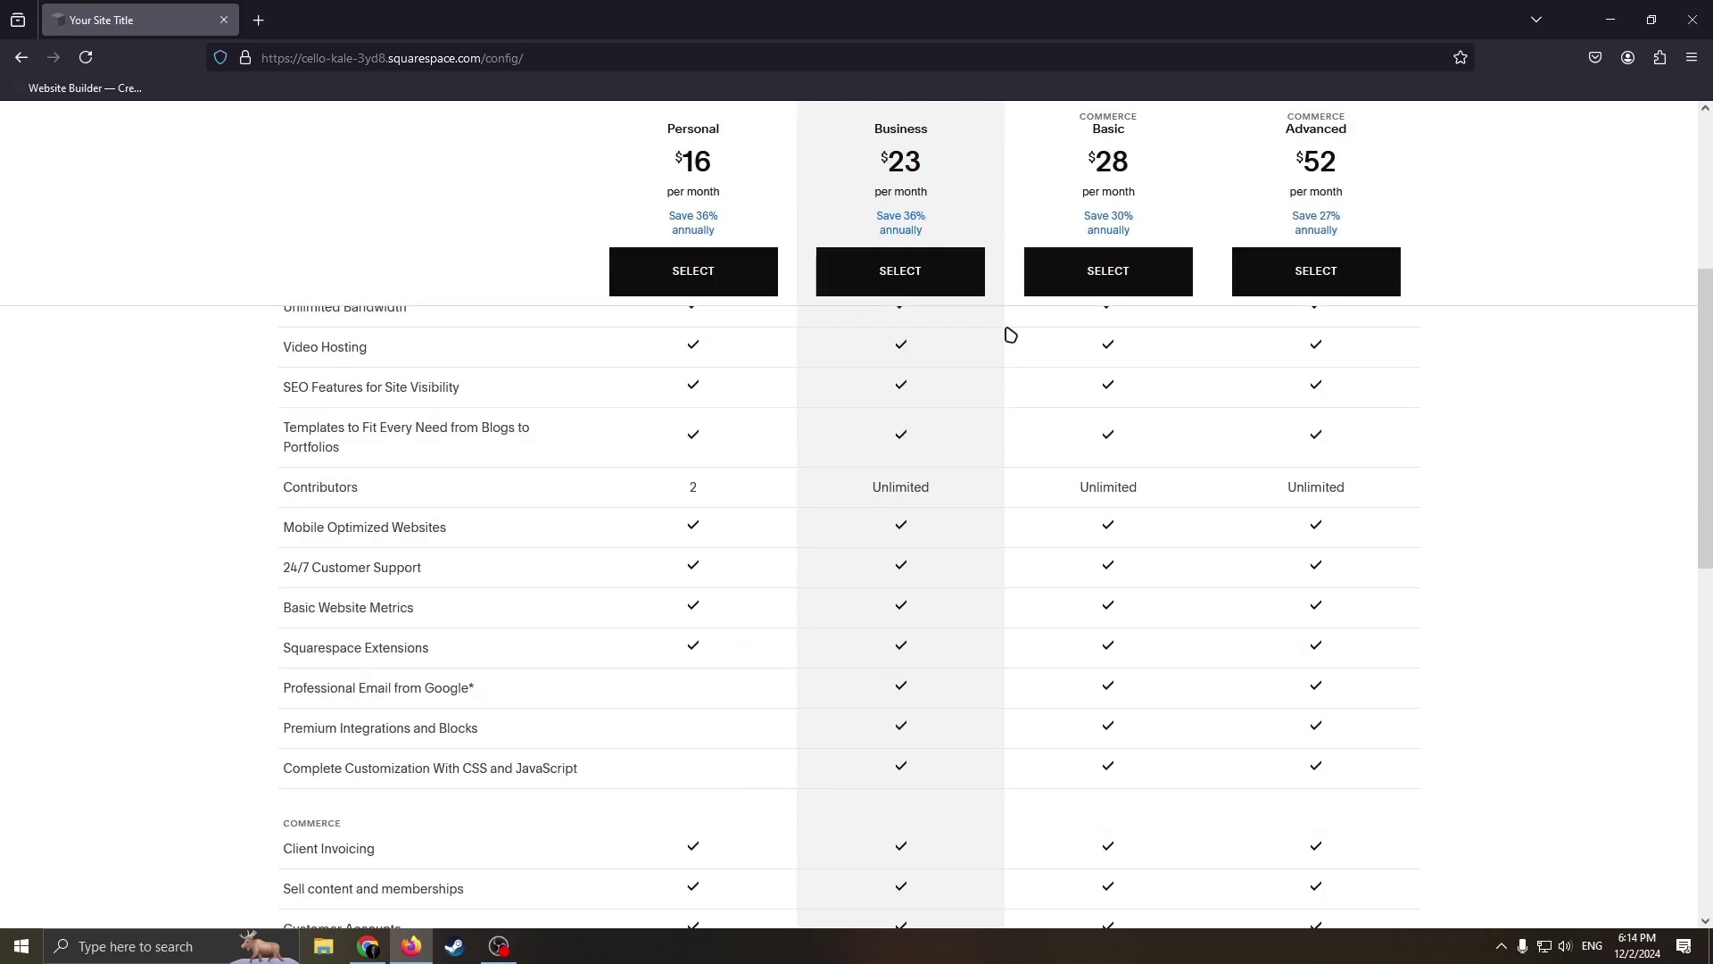
scroll(875, 462, "down", 5)
scroll(1086, 509, "up", 1)
scroll(962, 574, "down", 7)
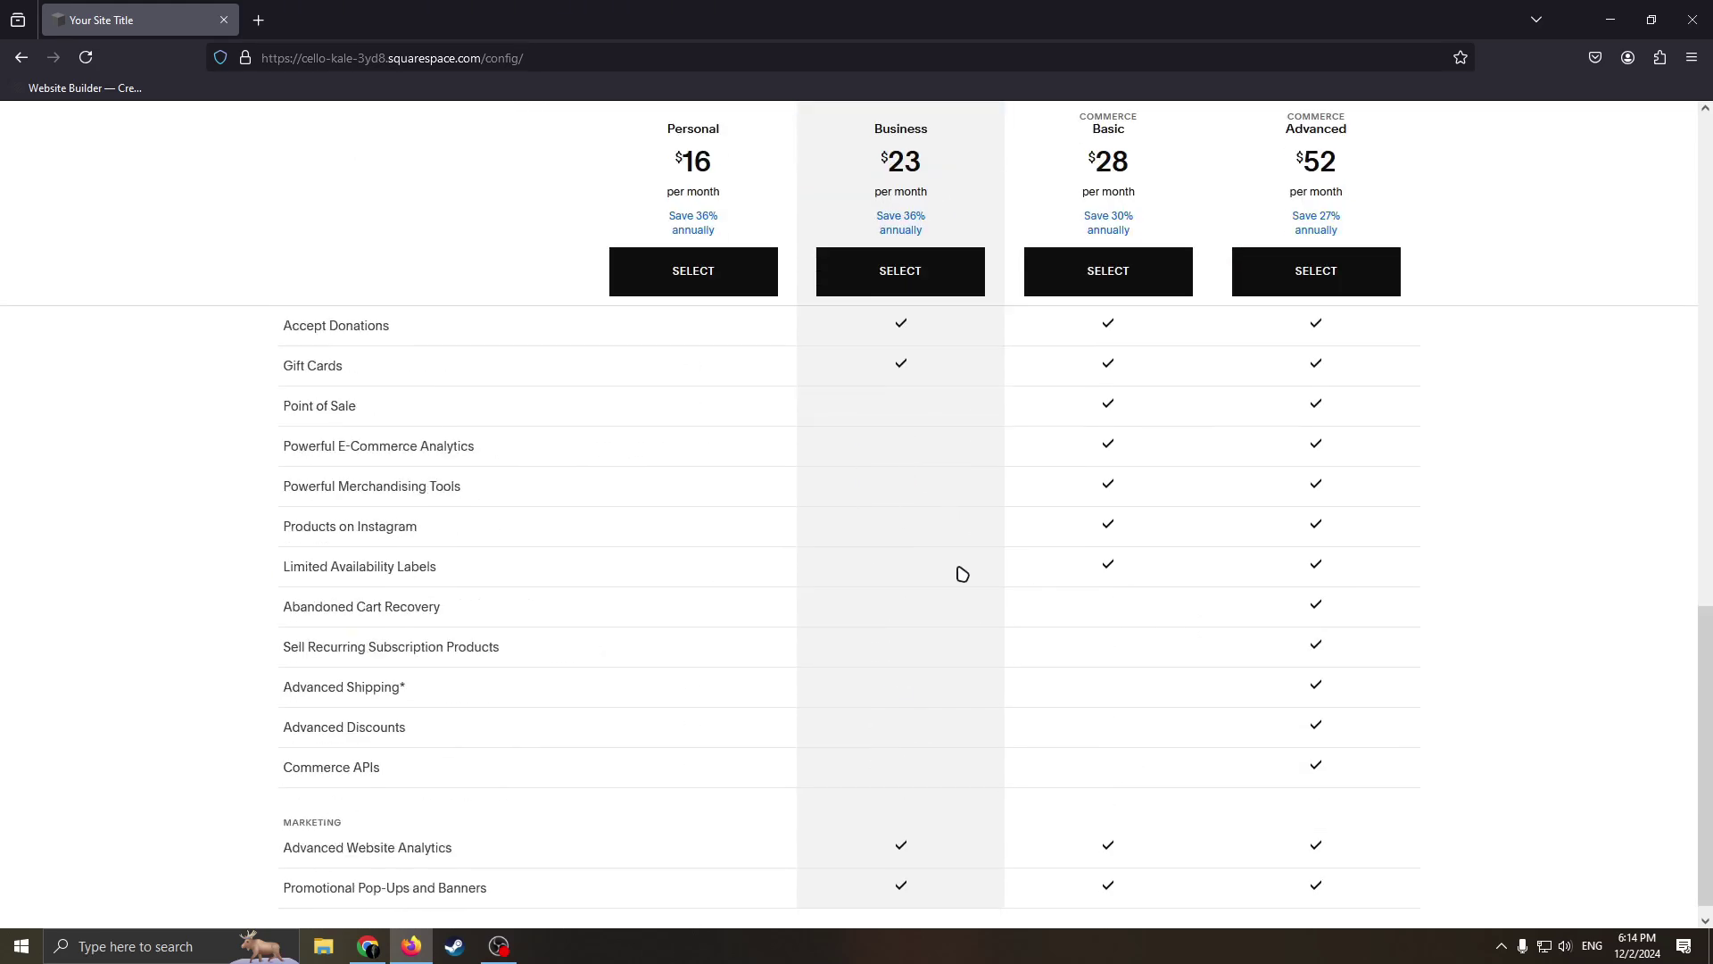
scroll(994, 421, "up", 7)
scroll(921, 321, "down", 7)
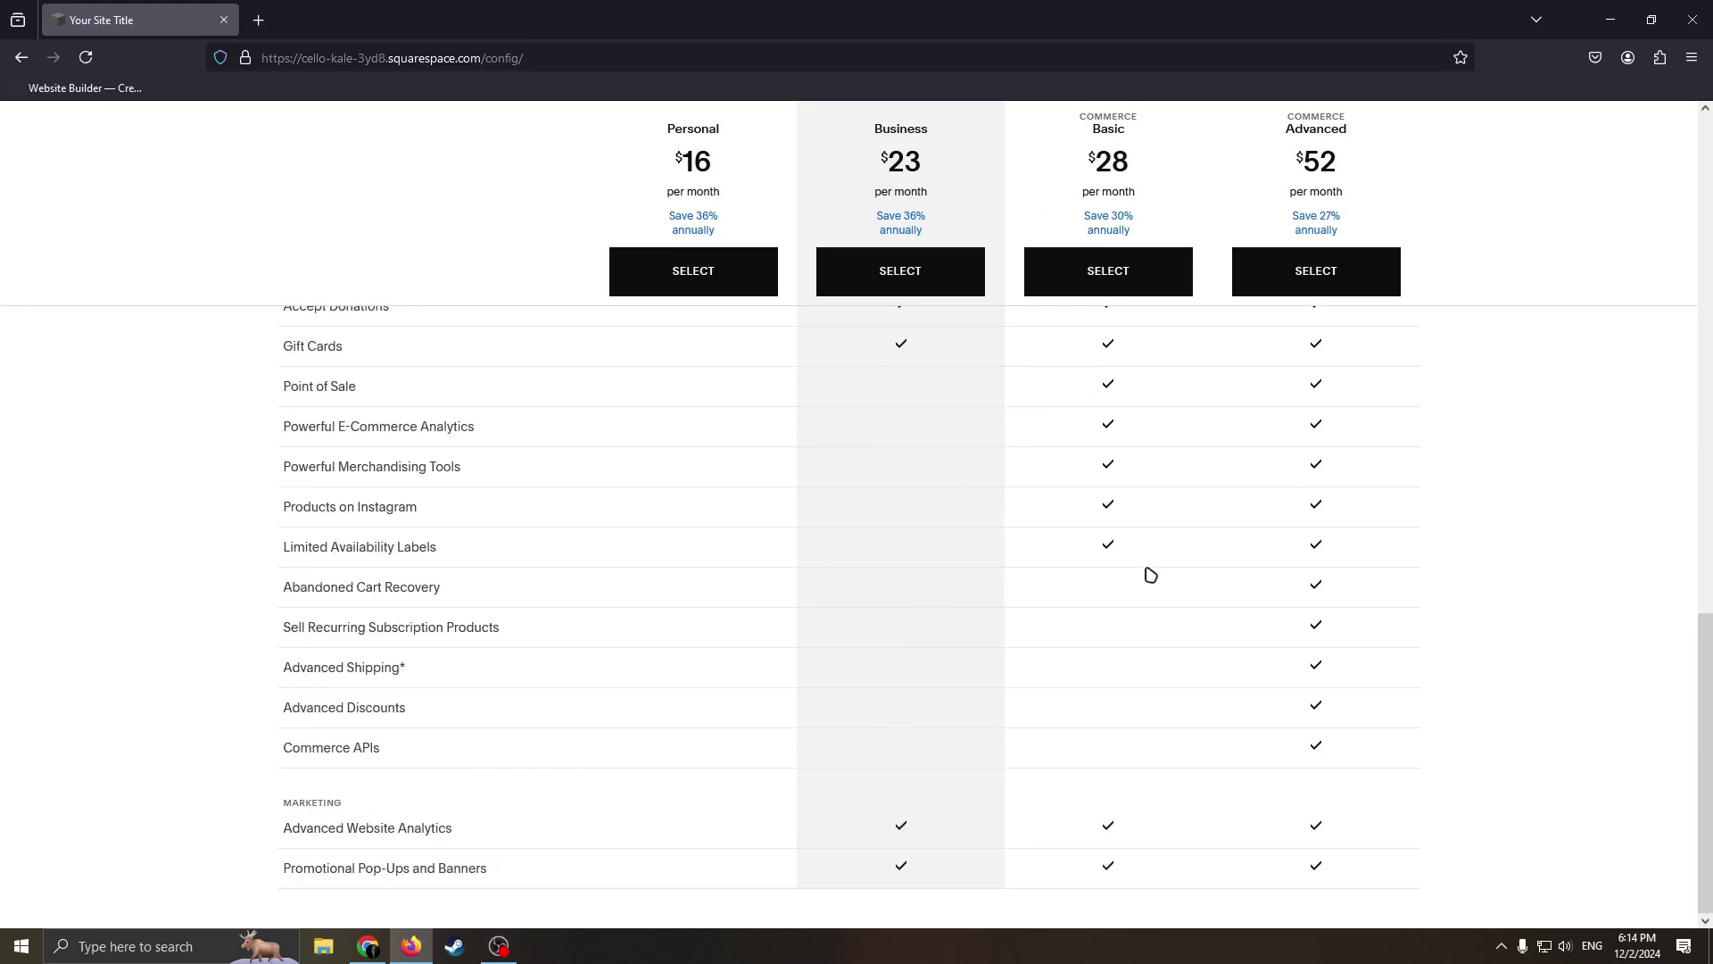
scroll(1150, 575, "up", 15)
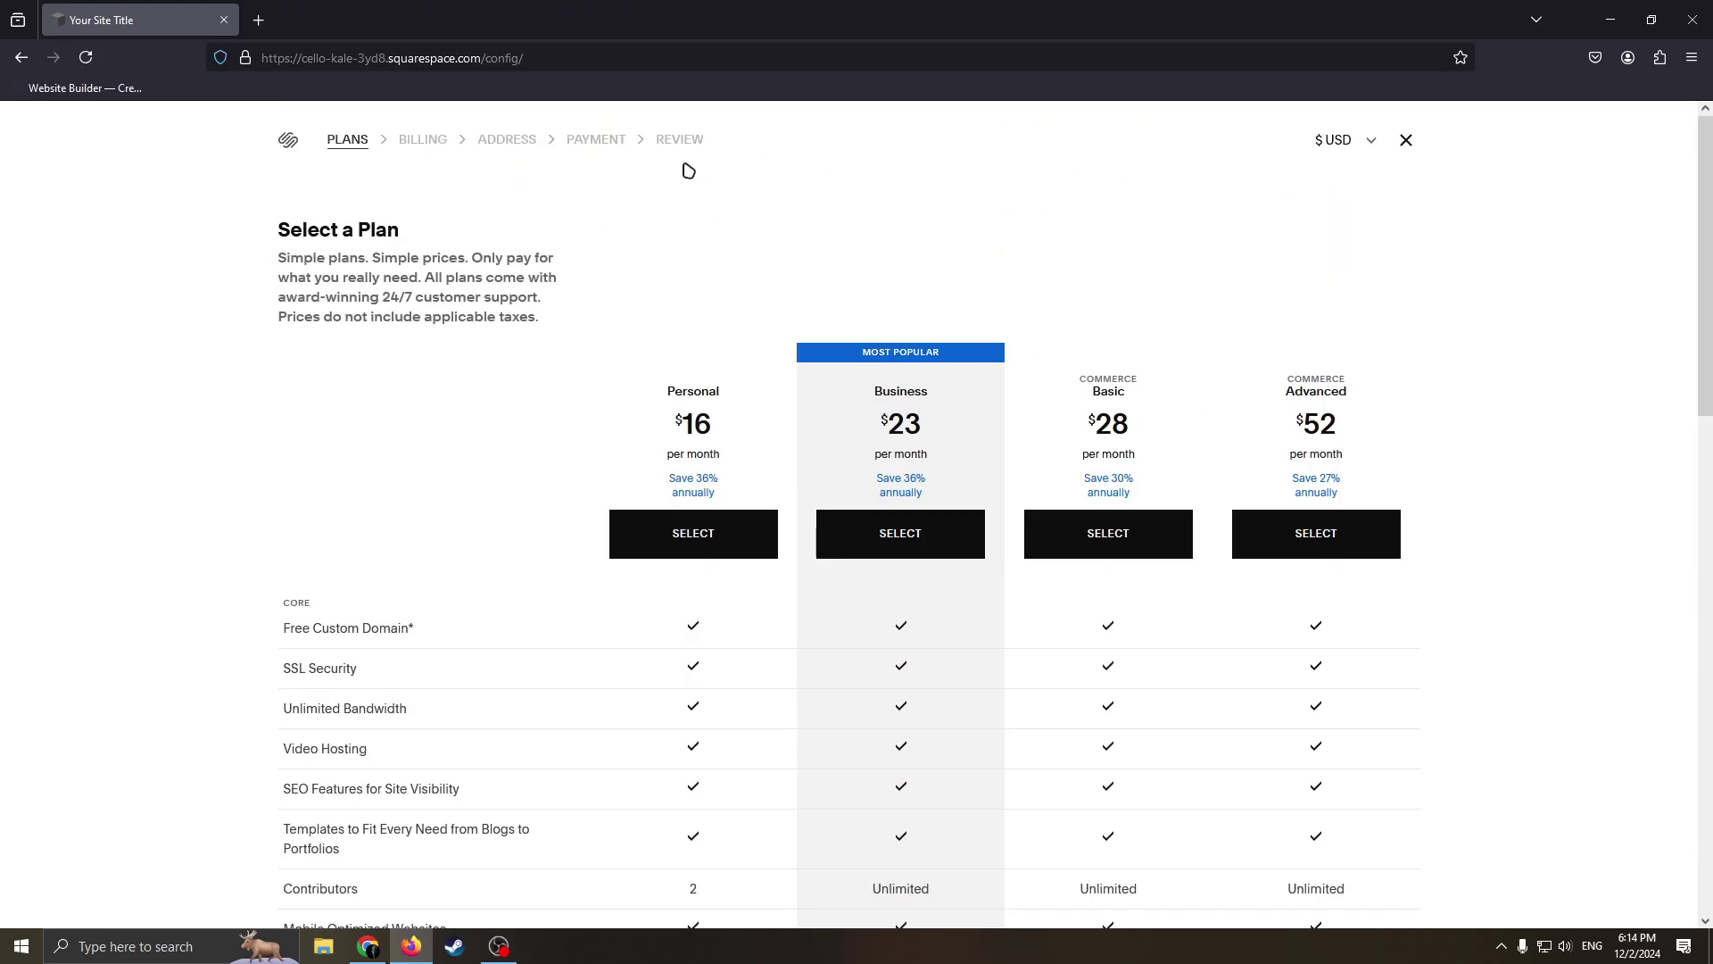
left_click(1406, 140)
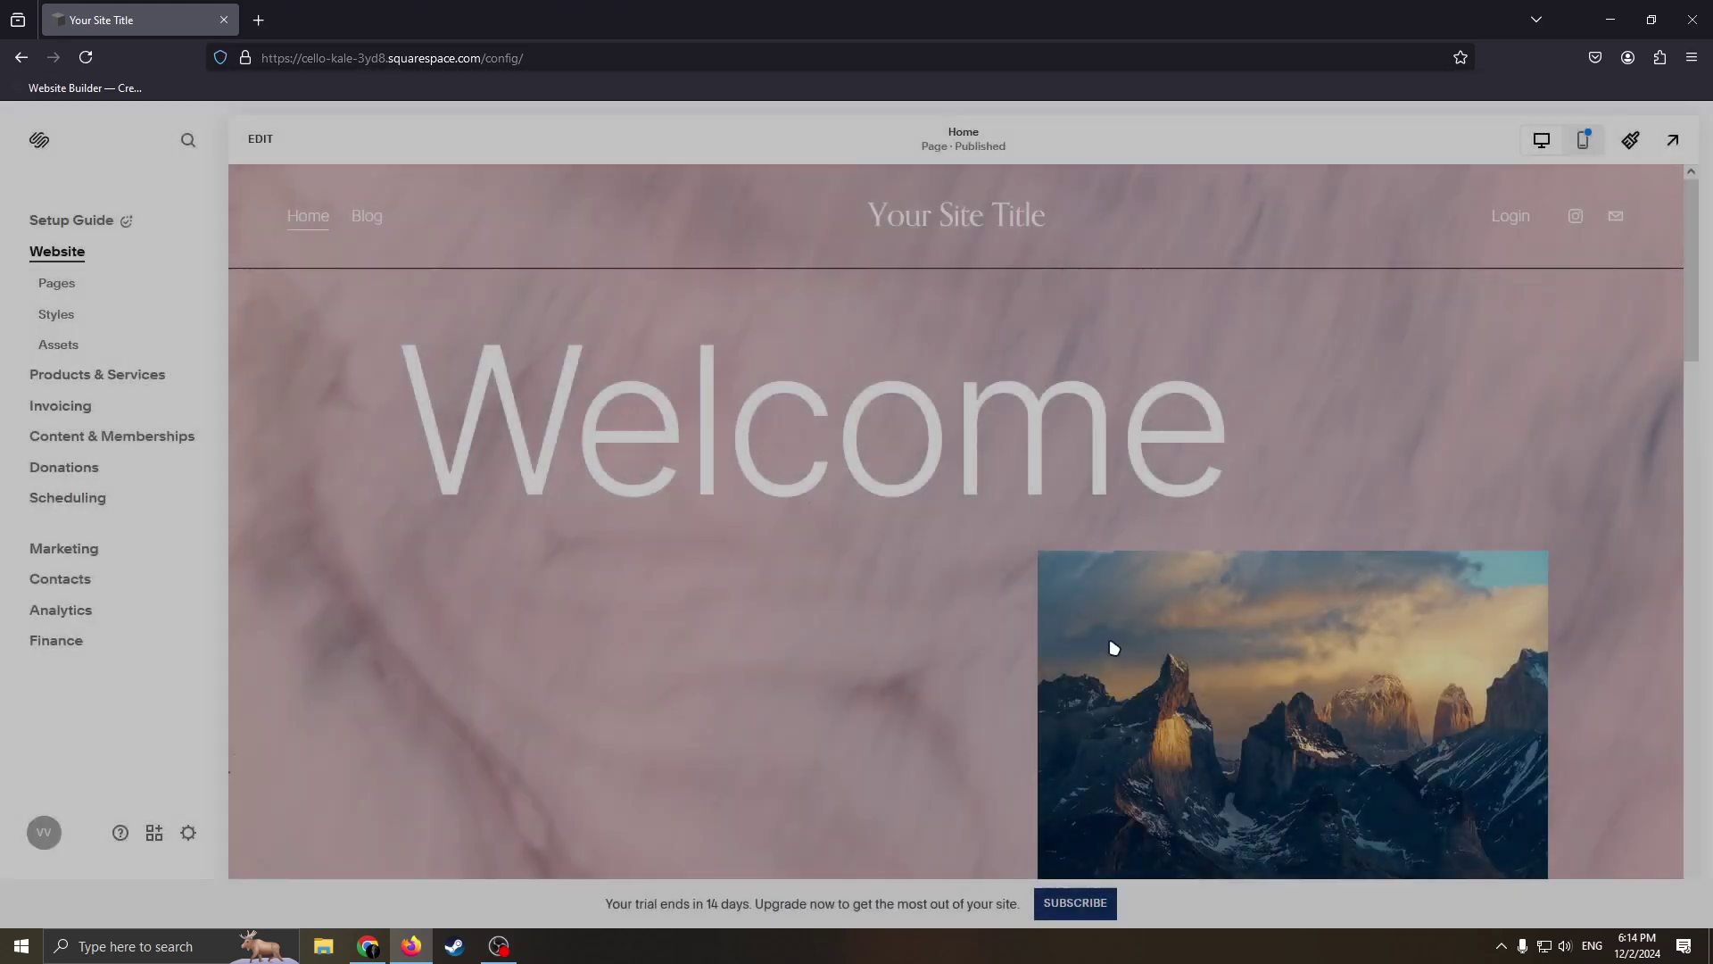